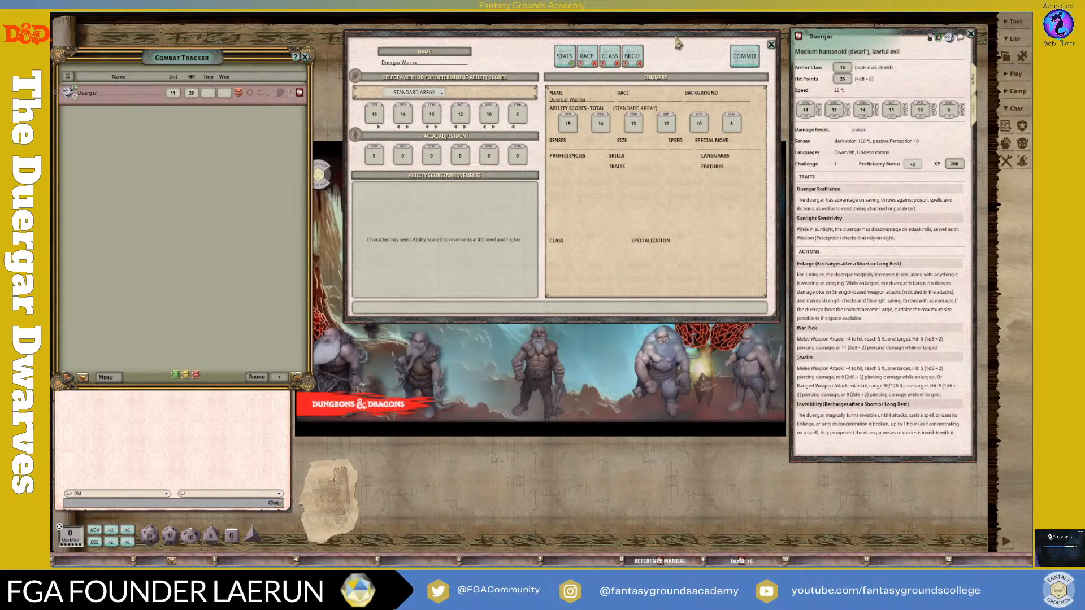
Step: Enlarge the character creation window until its lower edge lines up with the Duergar creature sheet
mouse_move(682, 32)
left_mouse_down()
mouse_move(672, 32)
mouse_move(681, 30)
left_mouse_up()
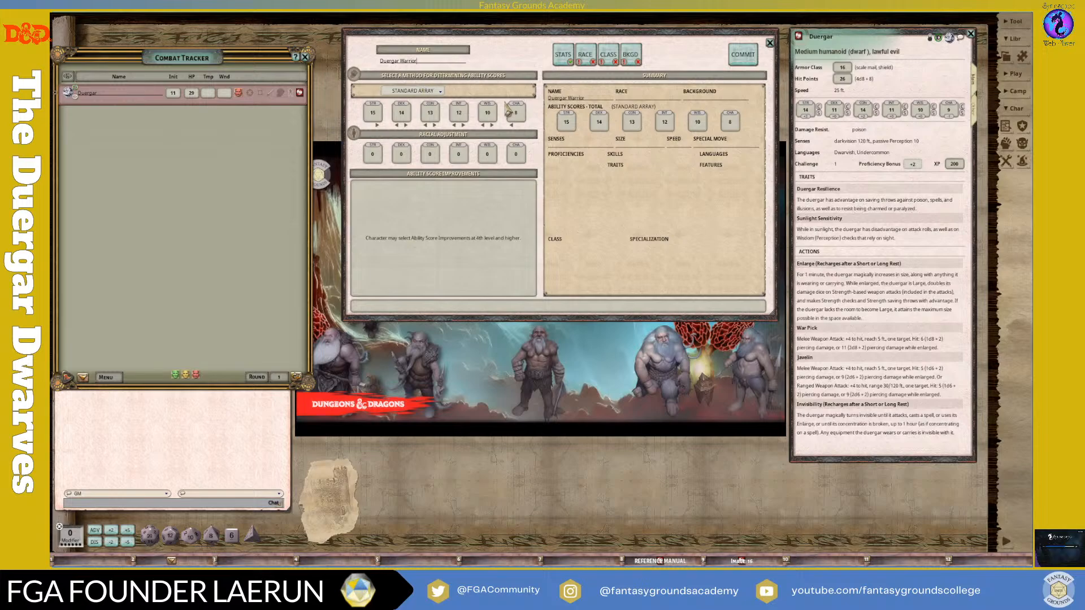
left_click_drag(667, 320, 706, 459)
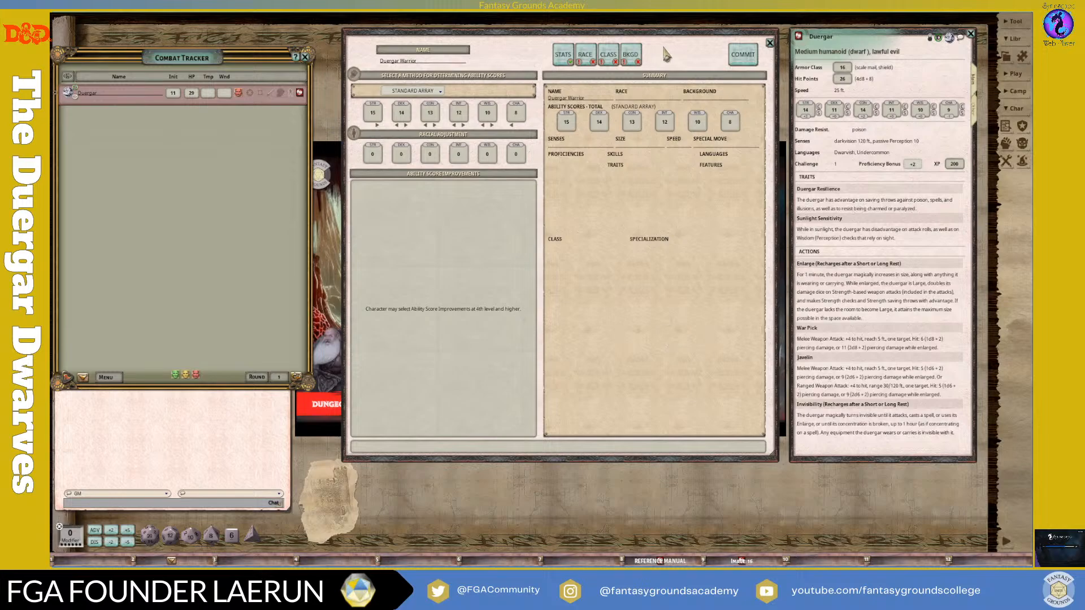
left_click_drag(677, 32, 680, 30)
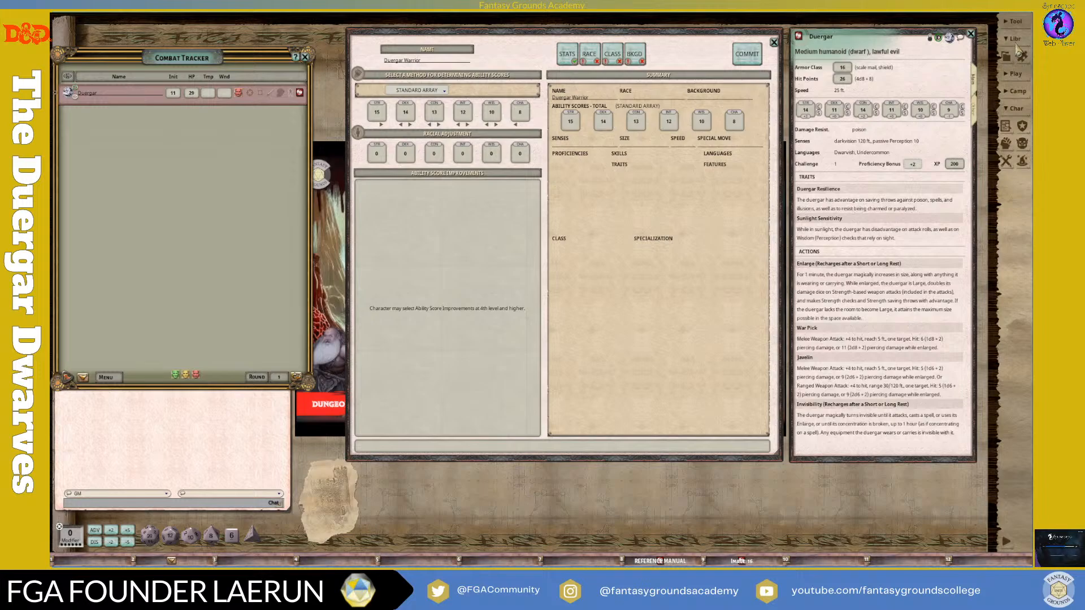
Step: Open the module library and look through the loaded modules, from the effects coding sets to the supplements
left_click(1013, 65)
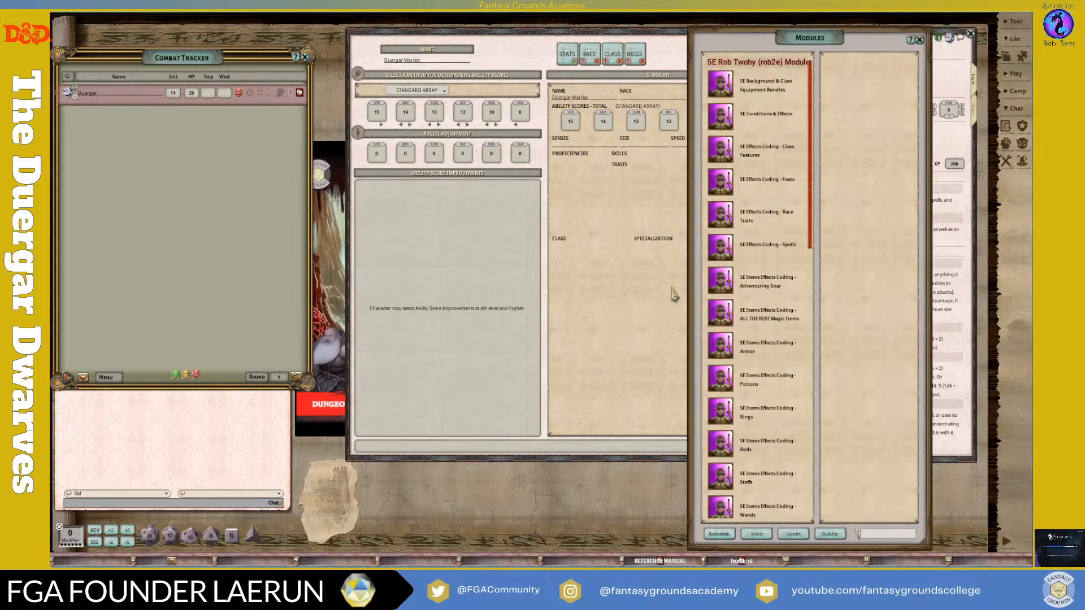
scroll(809, 266, "down", 5)
left_click_drag(817, 200, 808, 168)
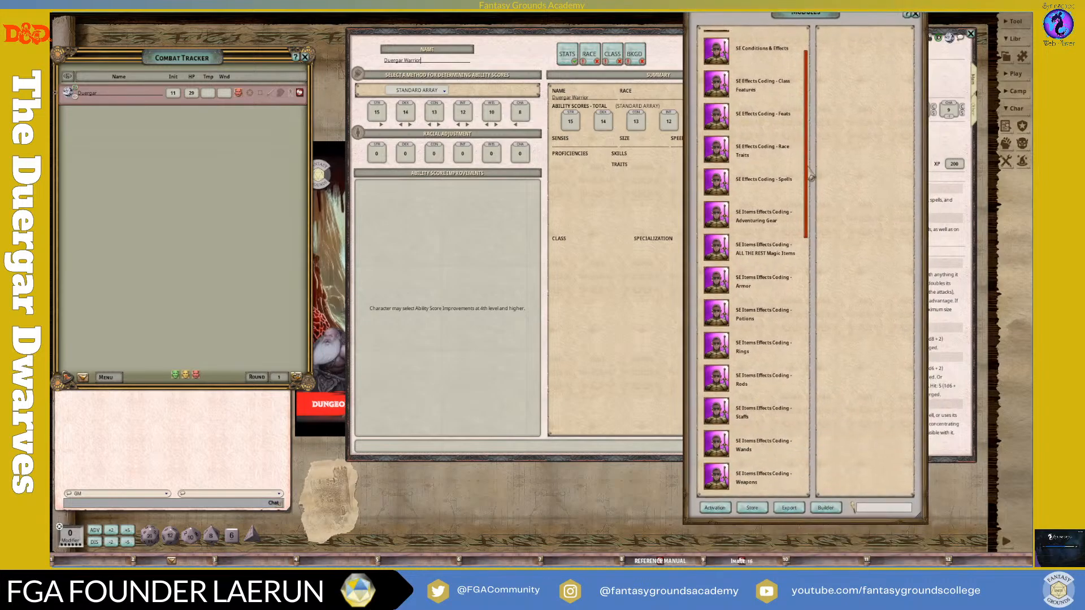
scroll(808, 170, "down", 3)
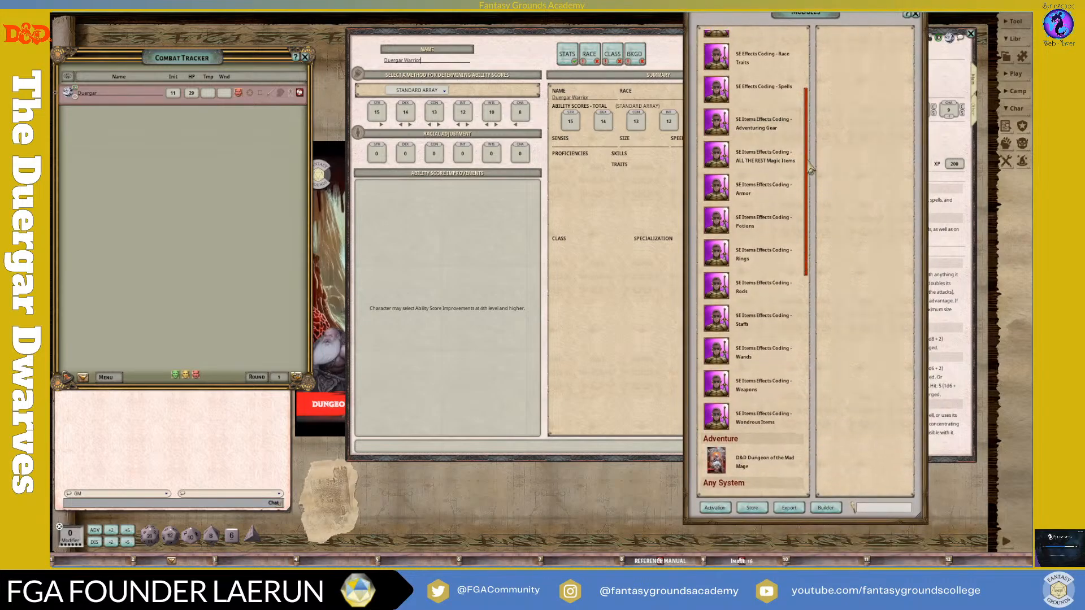
scroll(817, 170, "down", 10)
scroll(819, 316, "down", 2)
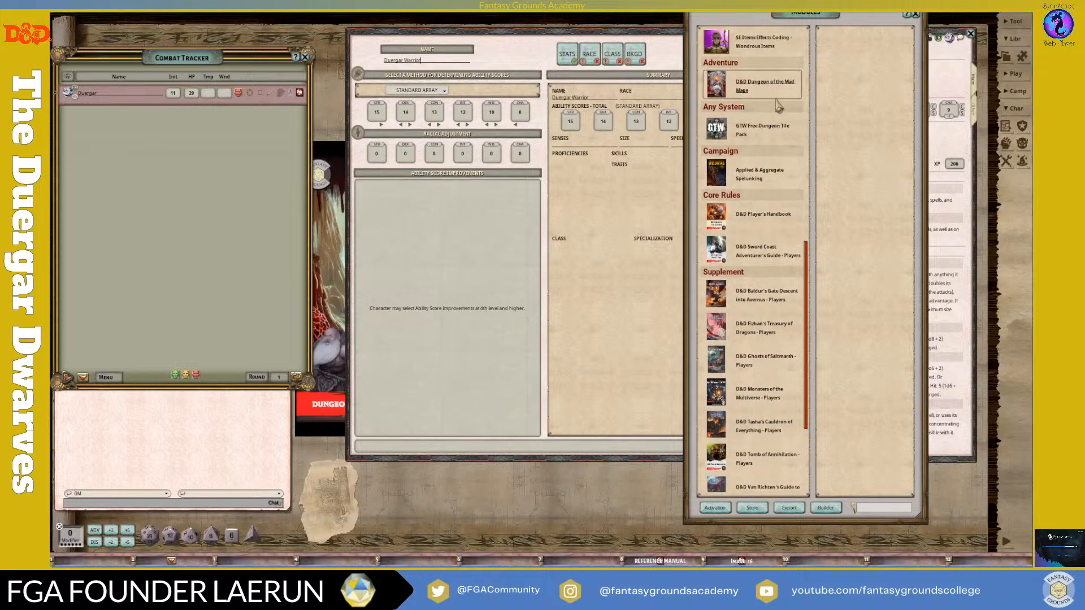
scroll(757, 141, "down", 1)
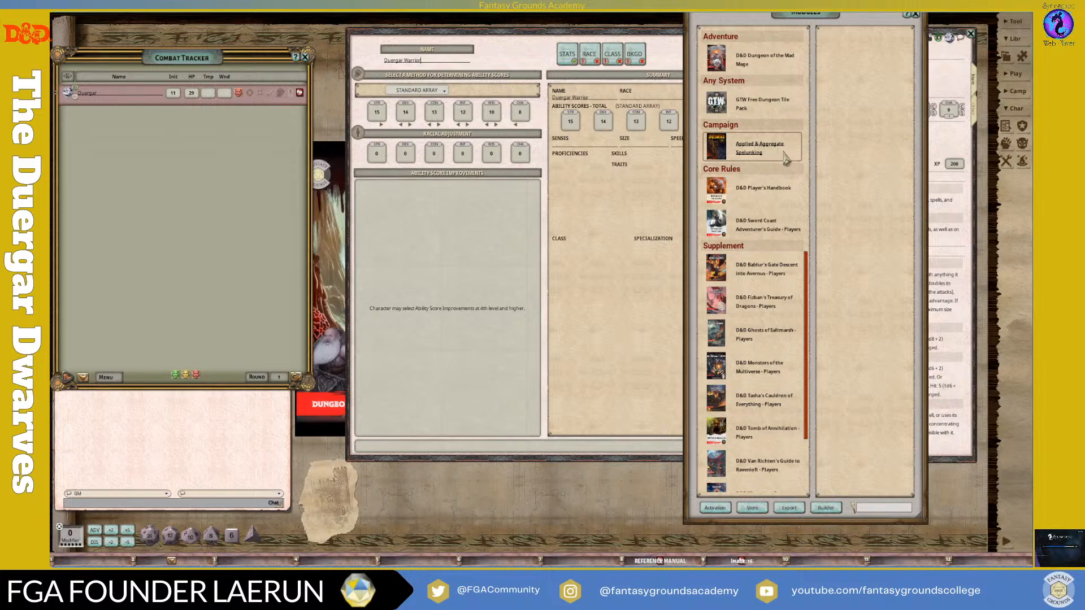
scroll(770, 303, "down", 3)
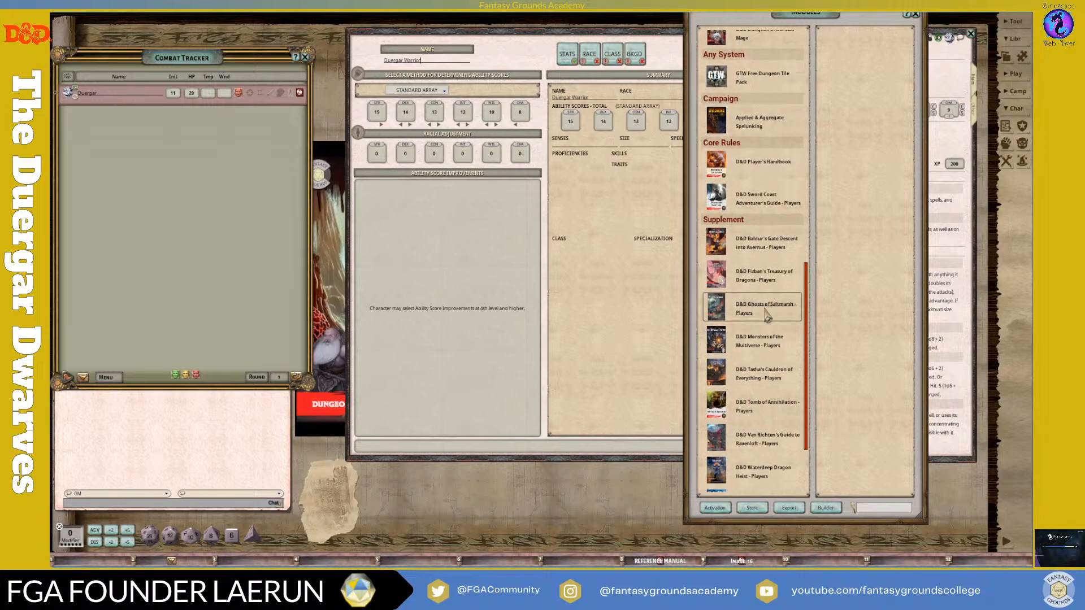
scroll(766, 369, "down", 2)
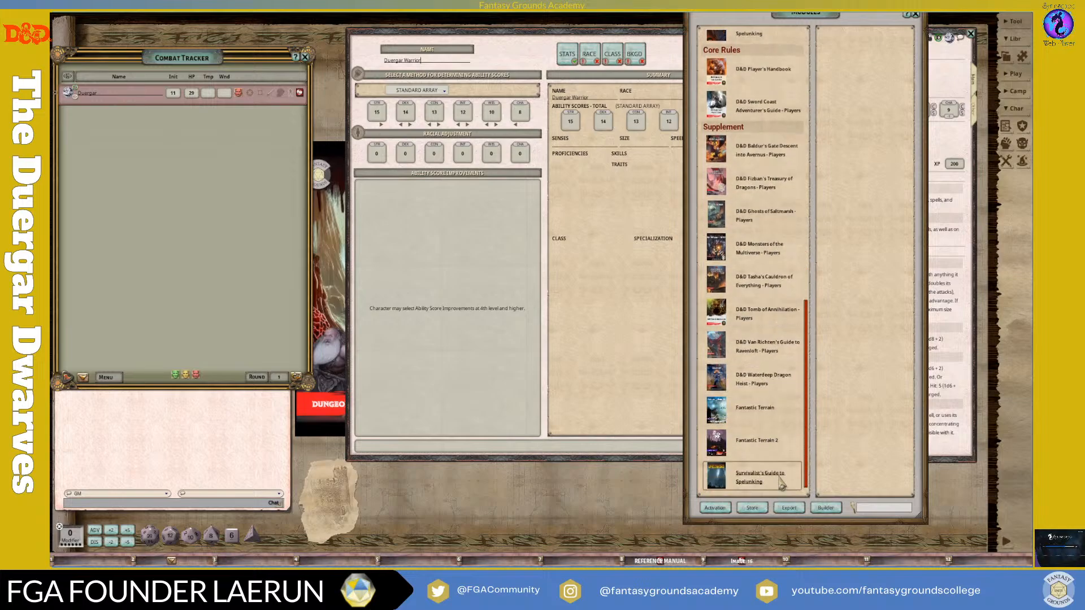
scroll(781, 483, "up", 2)
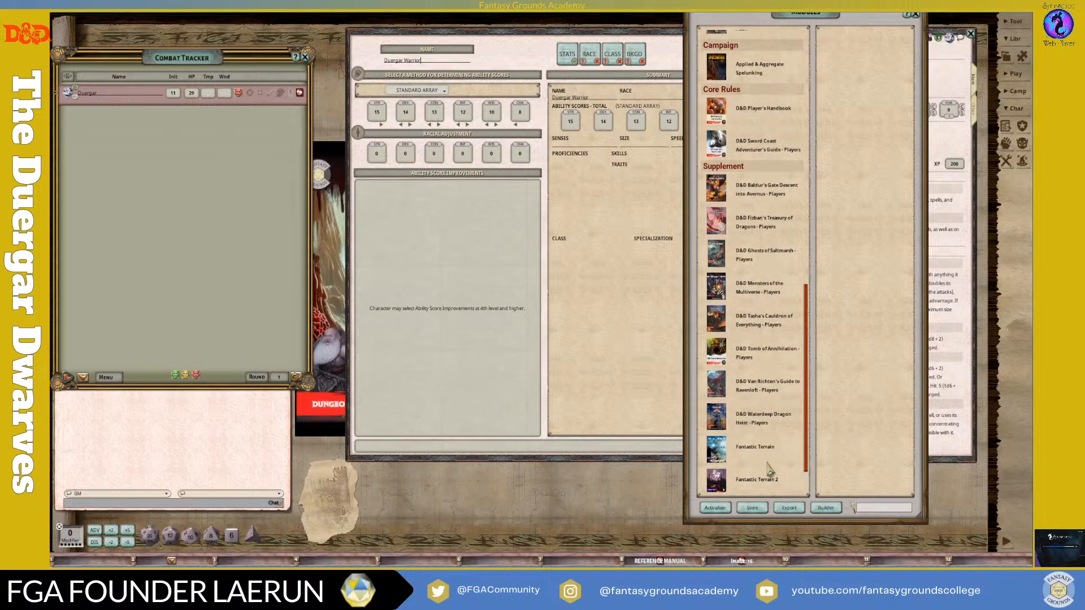
scroll(761, 467, "up", 1)
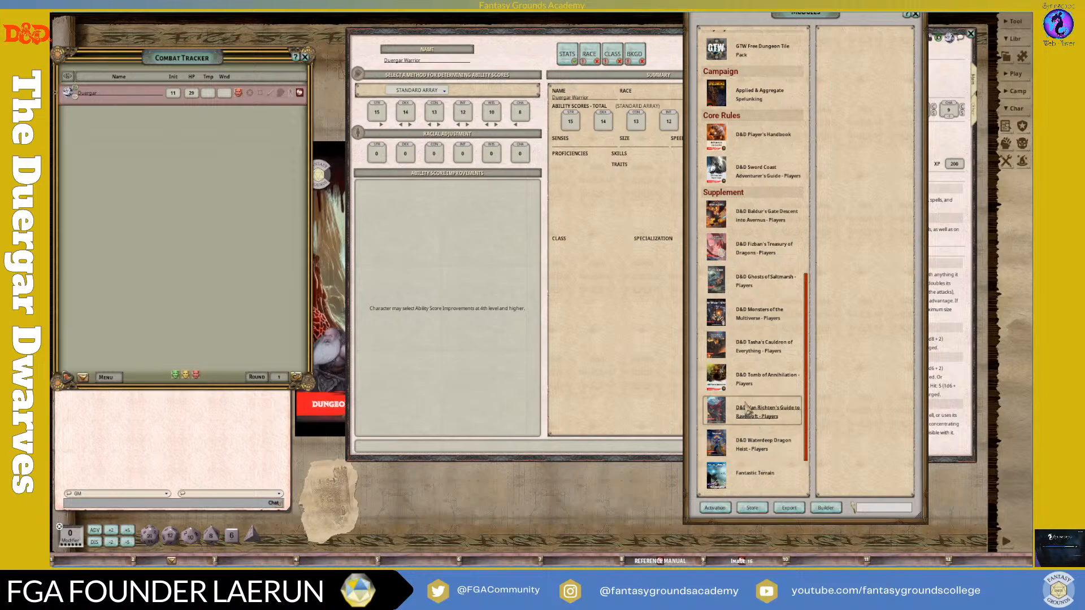
scroll(745, 407, "down", 2)
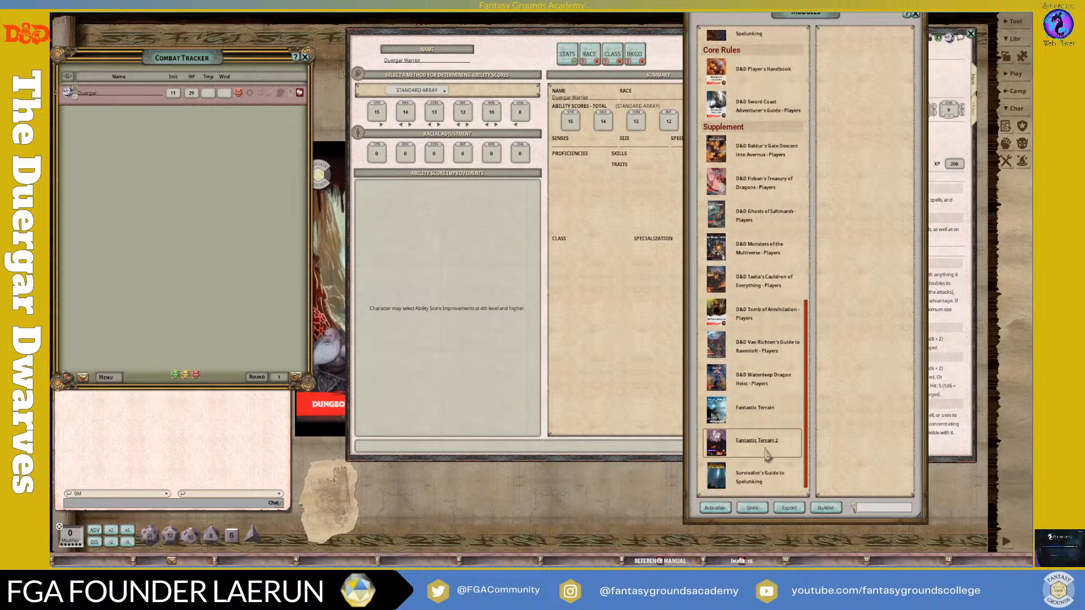
Step: Open the Fantastic Terrain 2 reference manual and go to its Fantastic Terrain in the Realms page
left_click(760, 417)
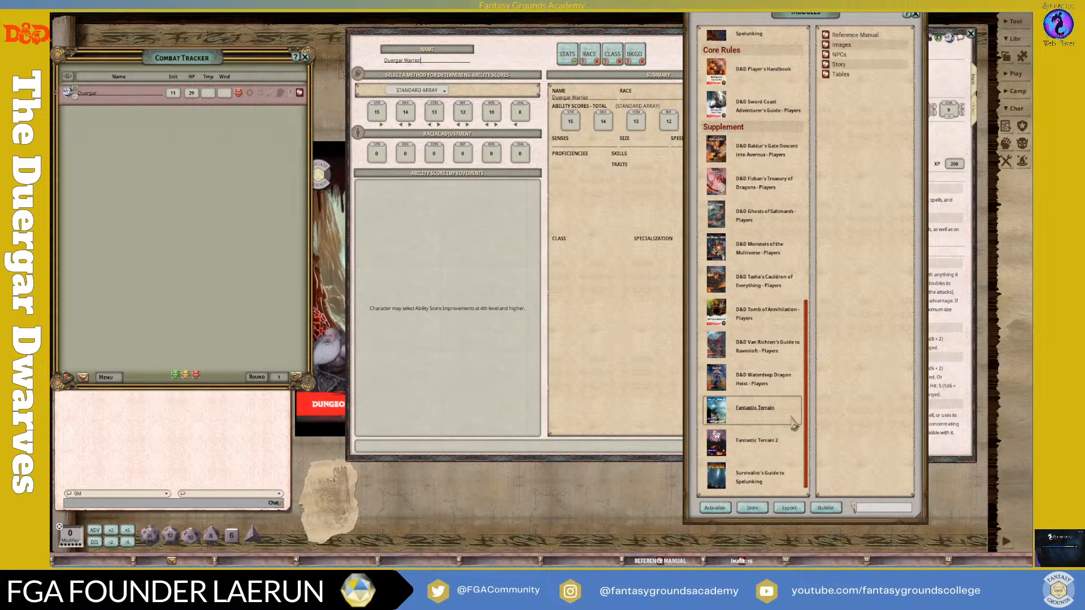
left_click(772, 440)
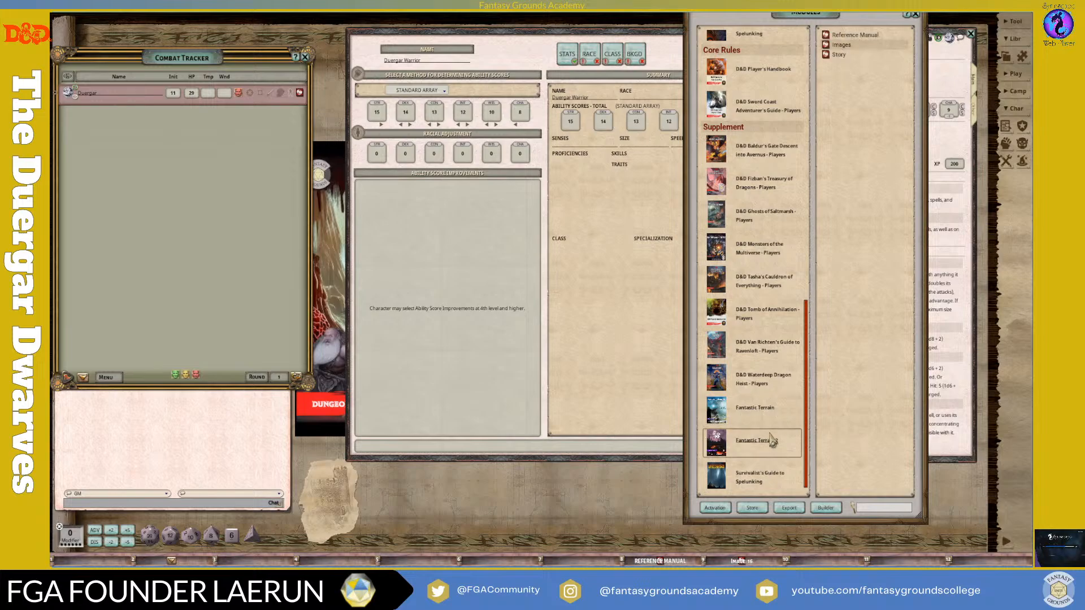
left_click(826, 35)
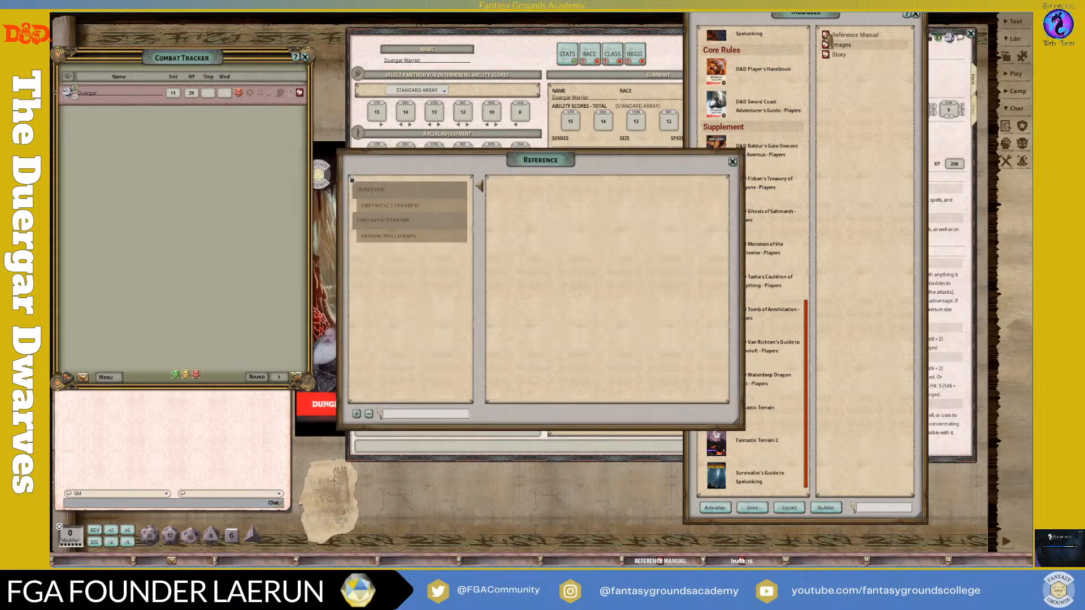
left_click(413, 207)
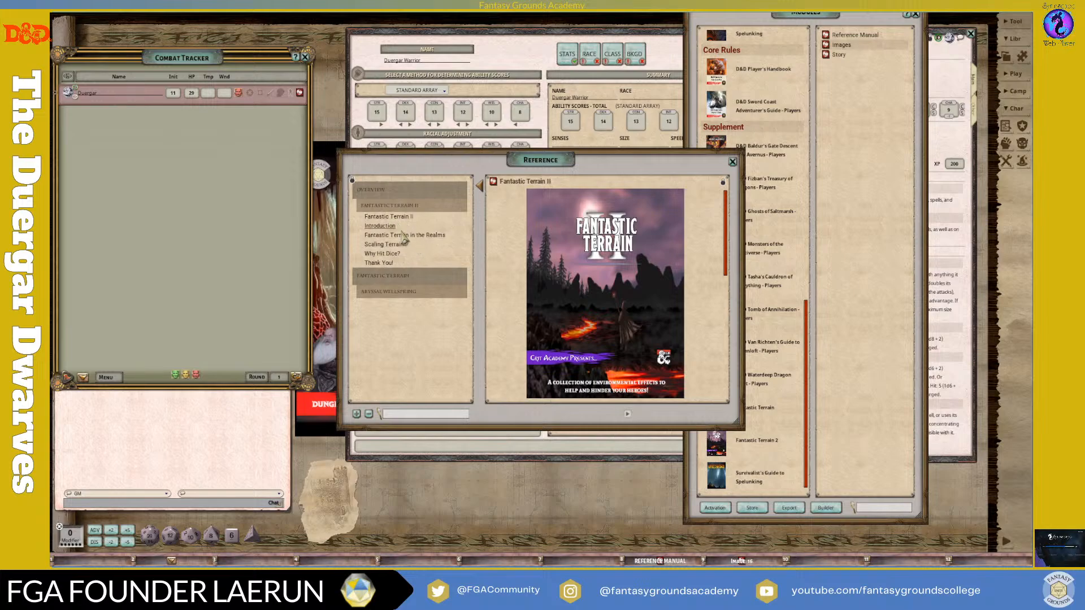
left_click(403, 235)
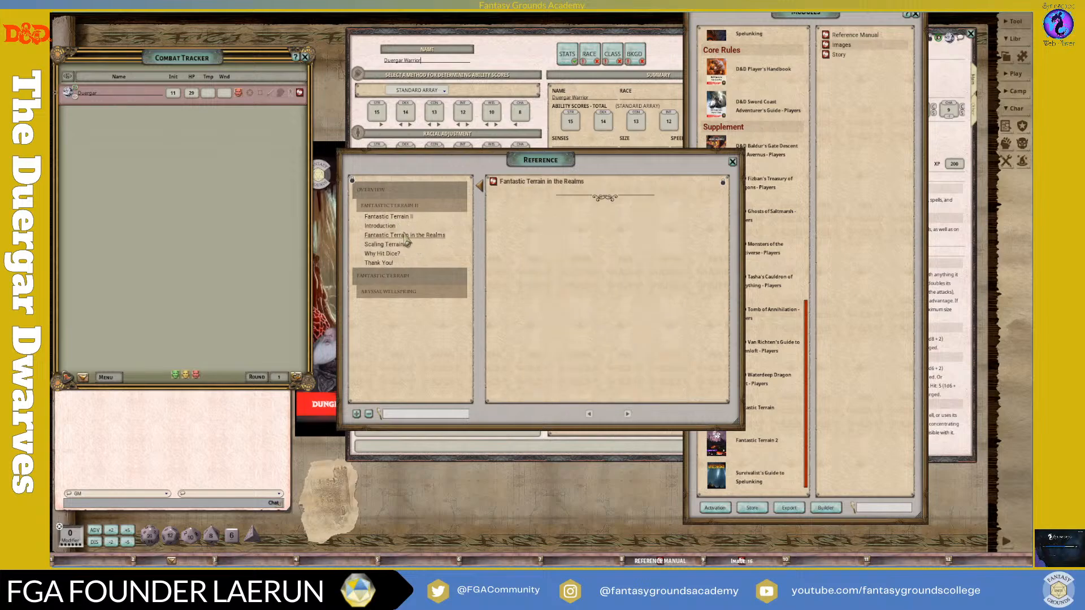
Step: Read the Scaling Terrain page with its DC and damage severity tables, and close the manual
left_click(627, 414)
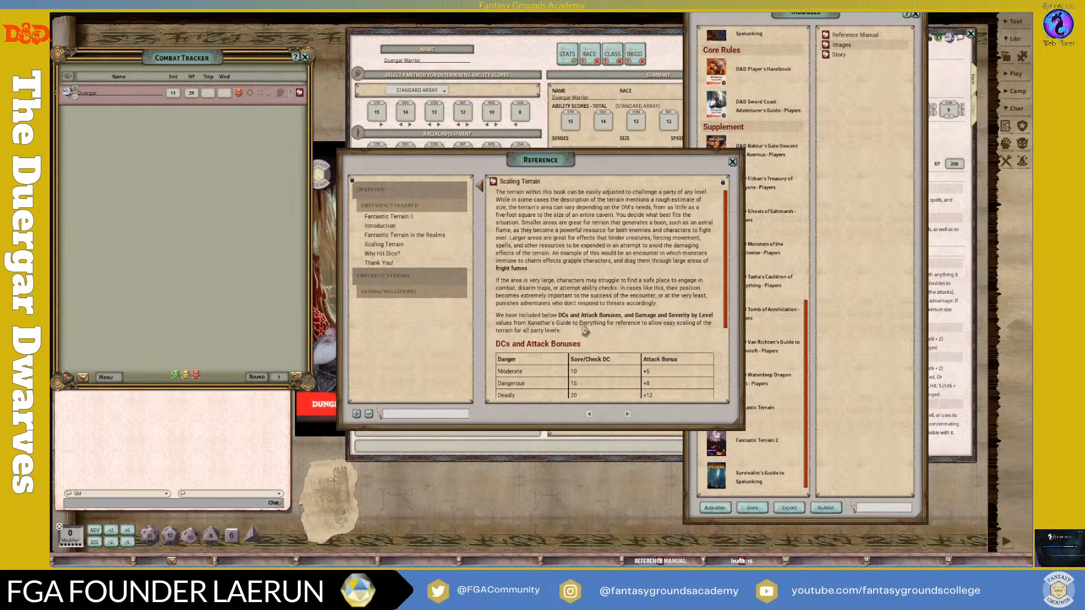
scroll(589, 334, "down", 5)
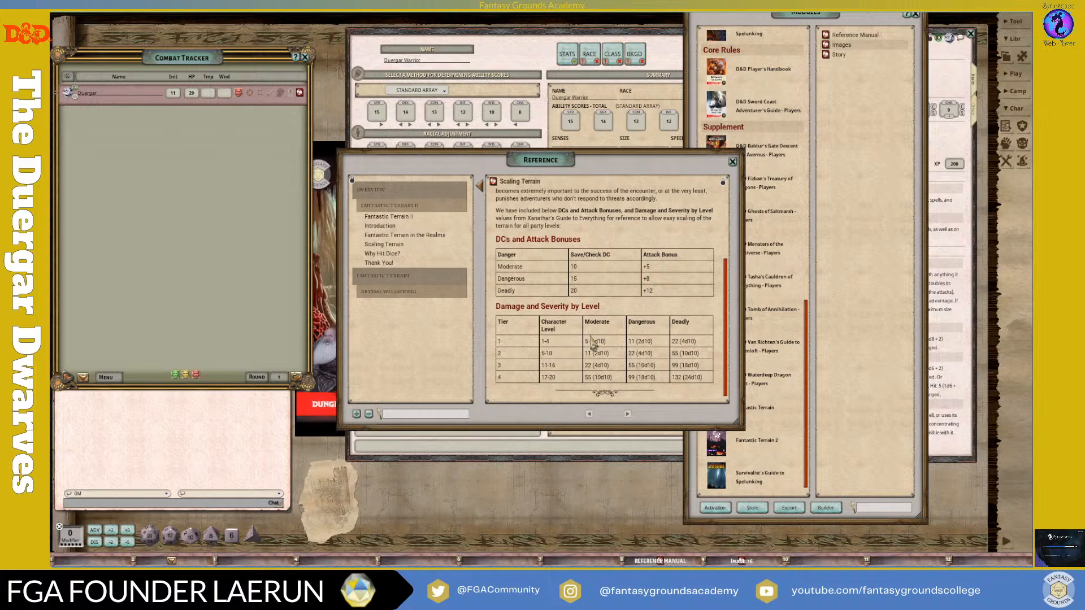
scroll(592, 340, "up", 5)
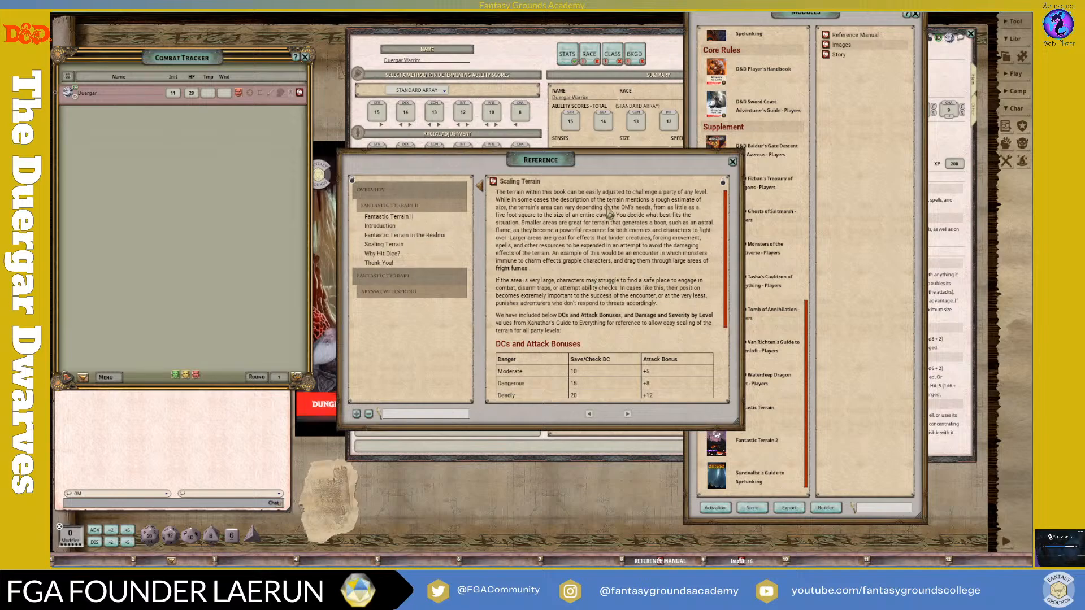
left_click(733, 162)
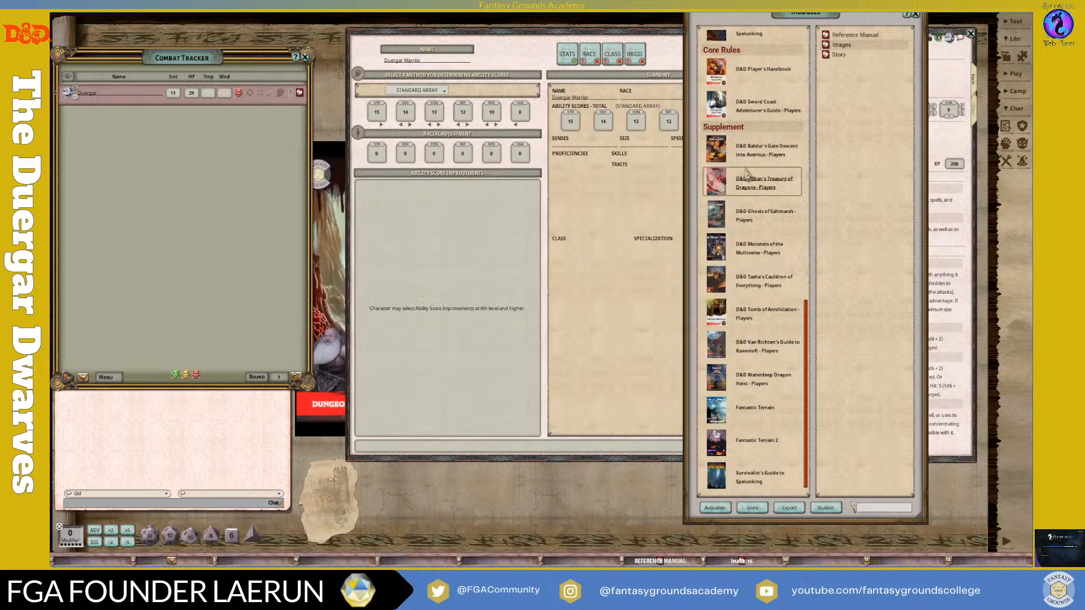
Step: Review the adventure, campaign, core rules and supplement modules in the list again, and close the module library
scroll(778, 241, "up", 1)
scroll(778, 240, "up", 1)
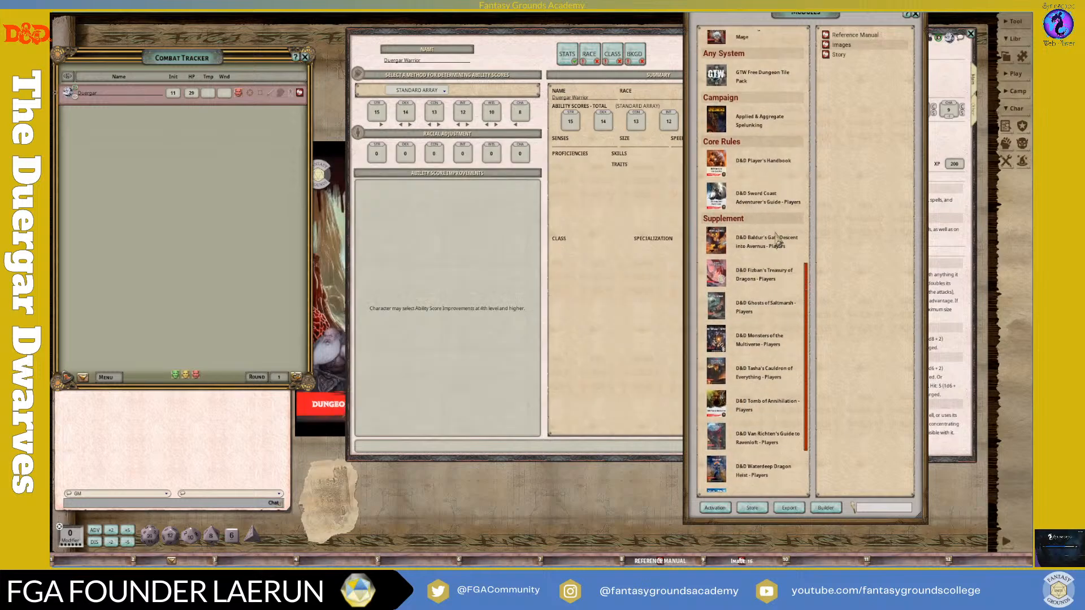
scroll(778, 240, "down", 2)
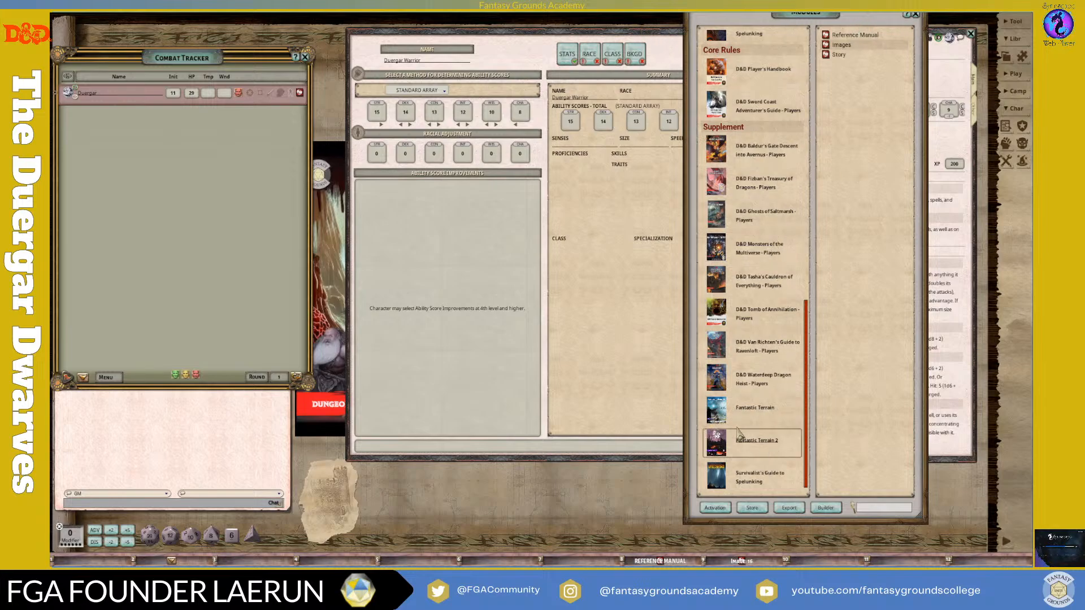
scroll(758, 254, "up", 4)
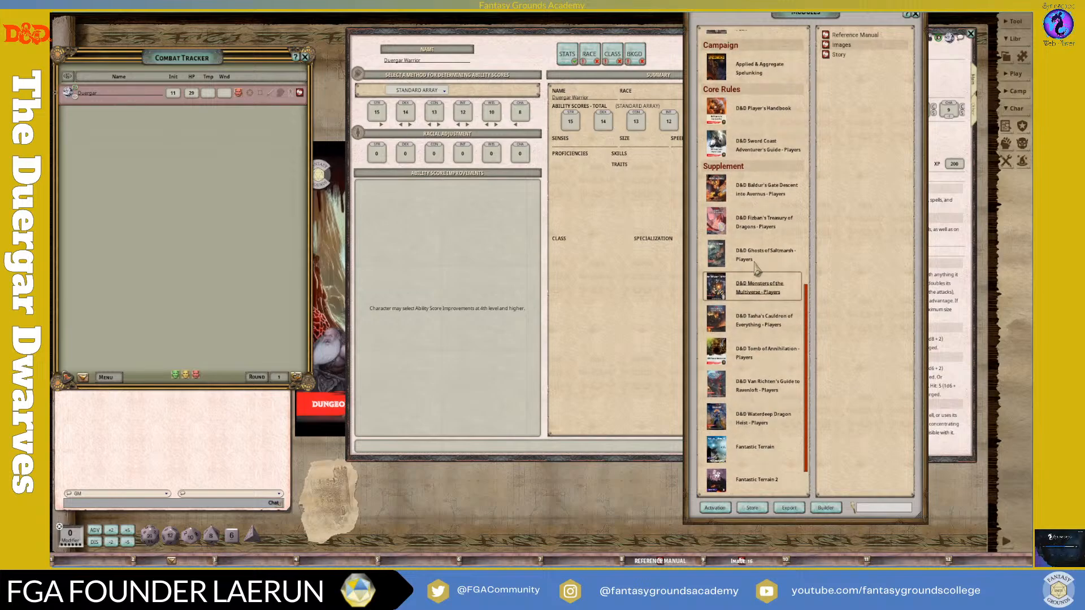
scroll(762, 242, "up", 2)
scroll(768, 283, "down", 4)
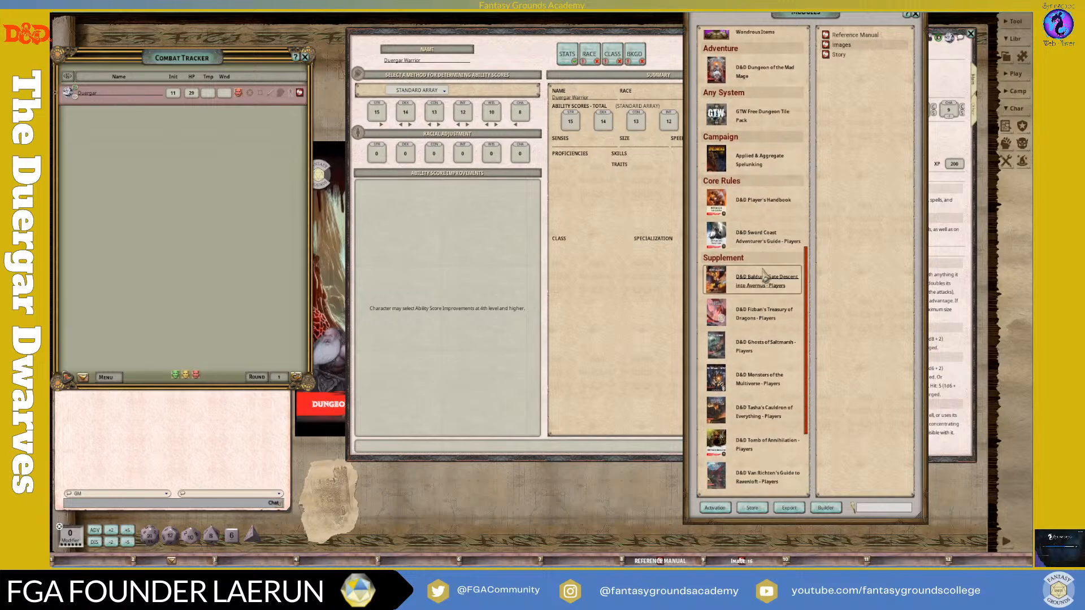
scroll(776, 330, "down", 1)
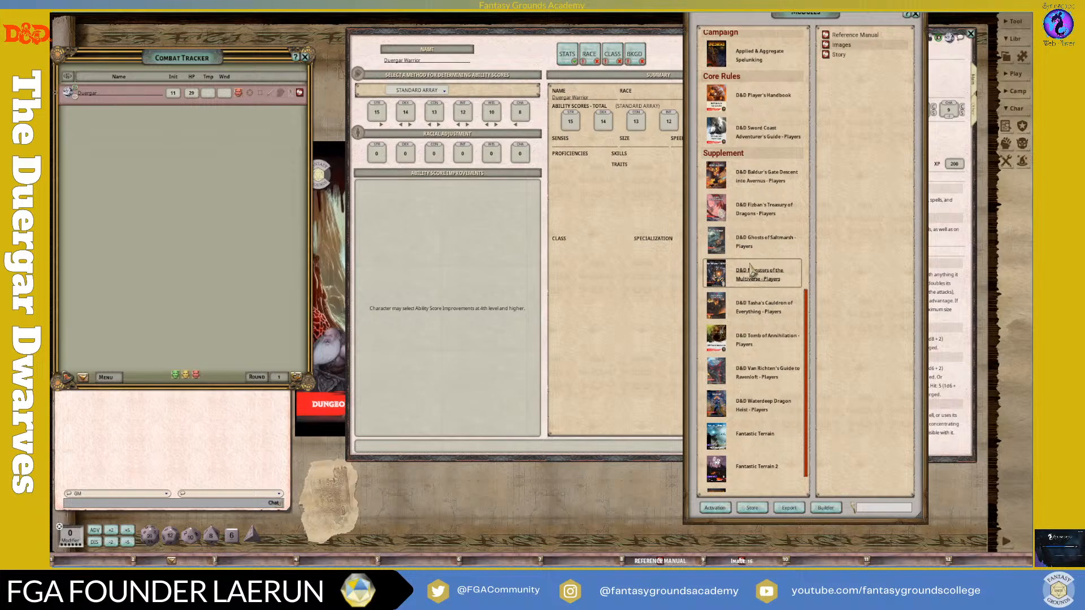
scroll(754, 269, "up", 4)
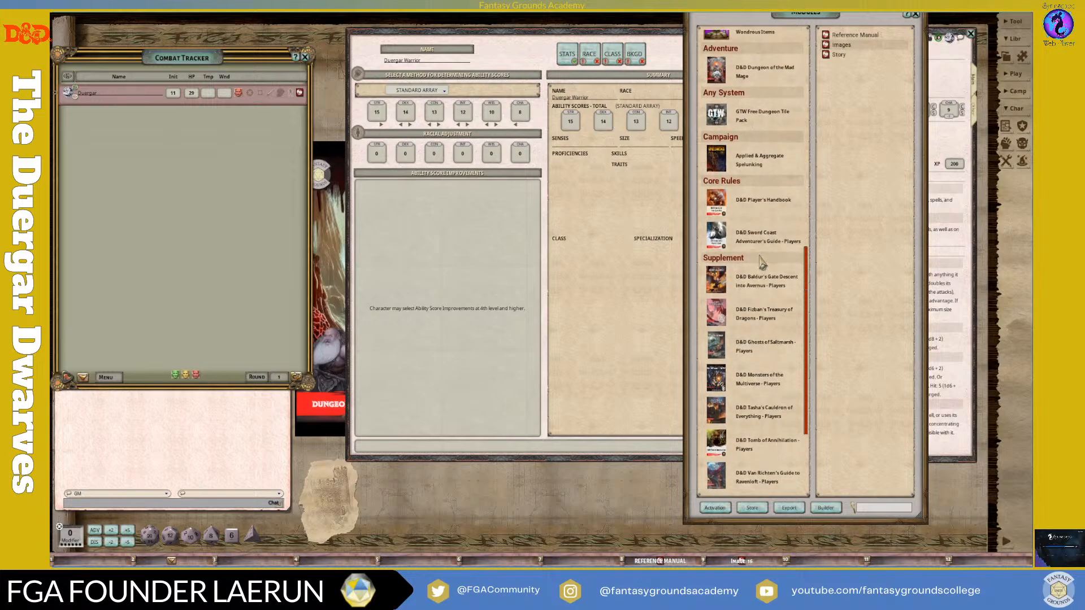
scroll(763, 263, "up", 2)
scroll(763, 263, "up", 1)
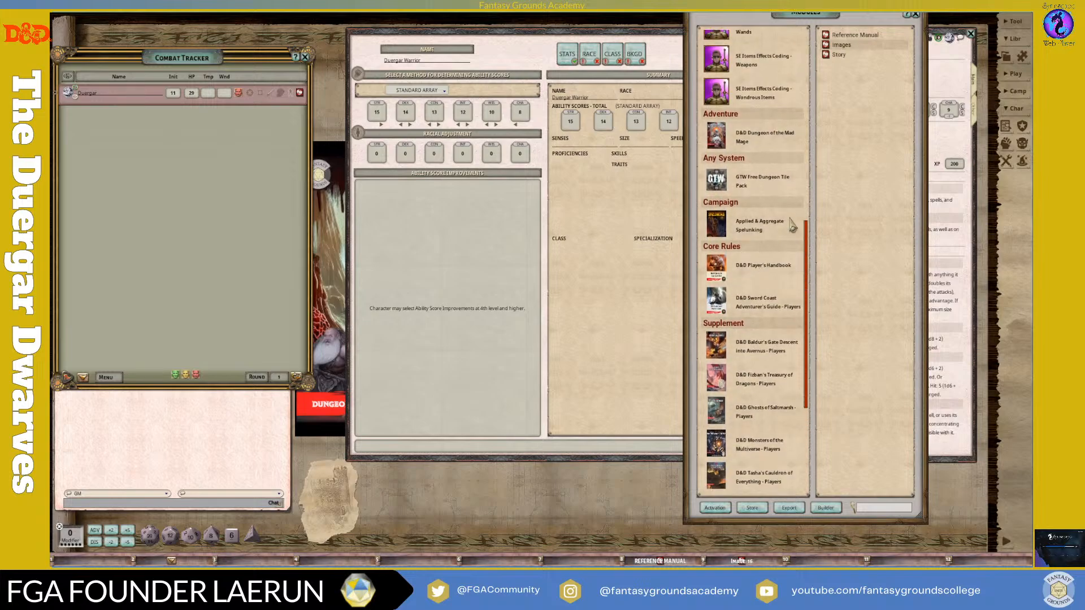
left_click(916, 16)
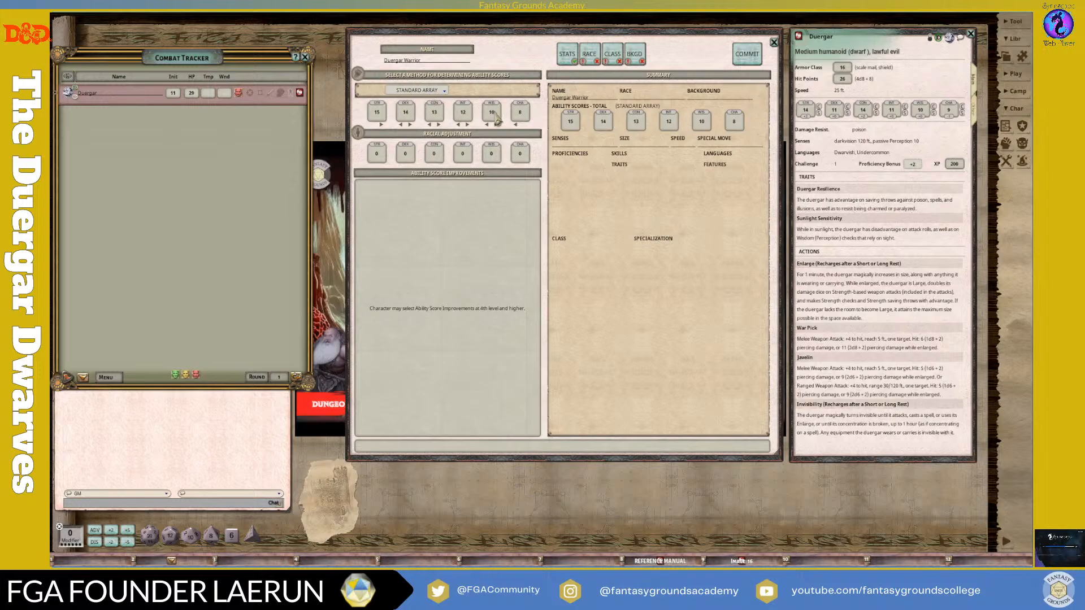
Step: Generate ability scores by Point Buy: Strength 15, Dexterity 12, Constitution 14, Intelligence 10, Wisdom 12, Charisma 9
left_click(445, 92)
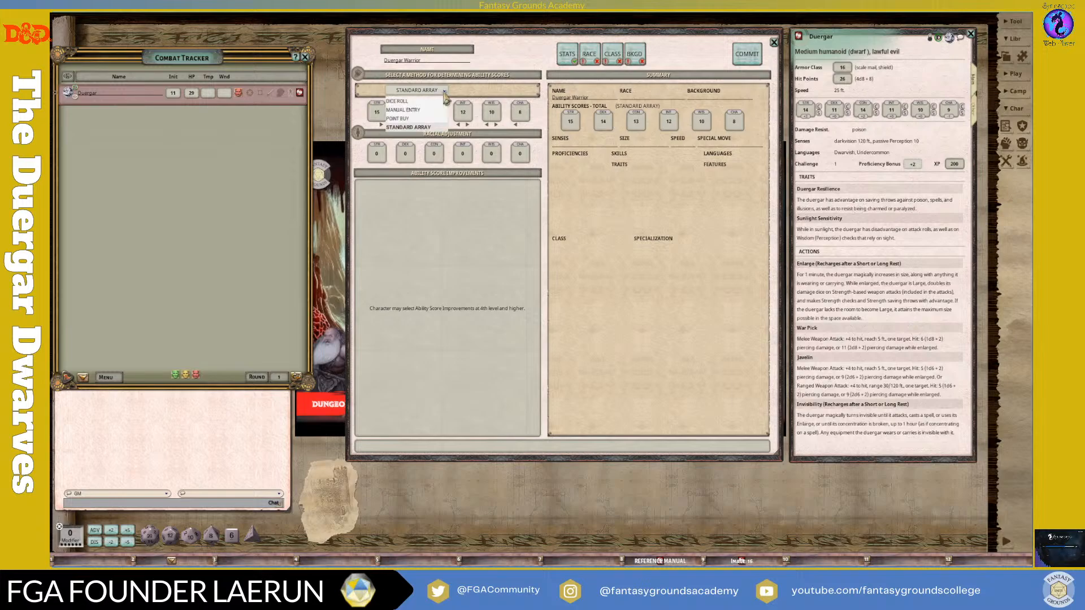
left_click(403, 118)
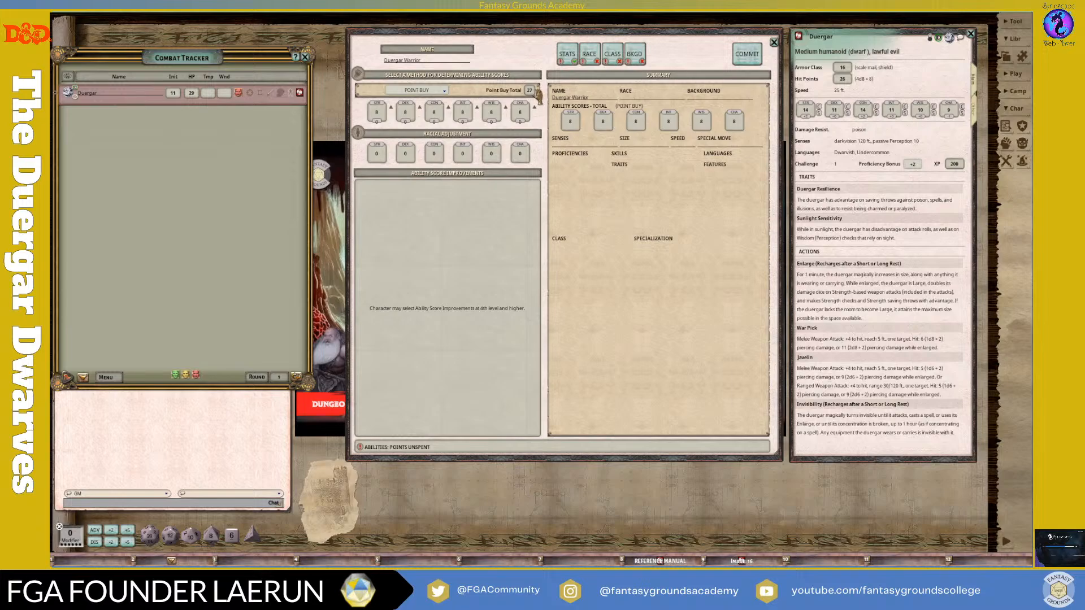
left_click(391, 109)
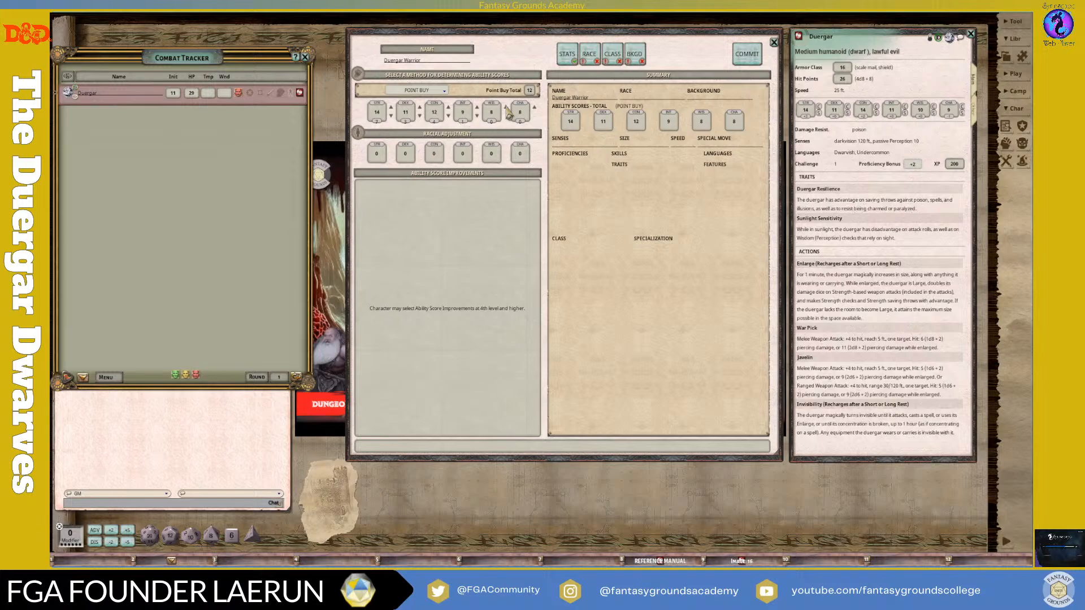
left_click(477, 108)
left_click(449, 107)
left_click(506, 107)
left_click(392, 108)
left_click(506, 108)
left_click(420, 108)
Step: Choose the Duergar race from D&D Monsters of the Multiverse for the character
left_click(577, 64)
left_click(598, 64)
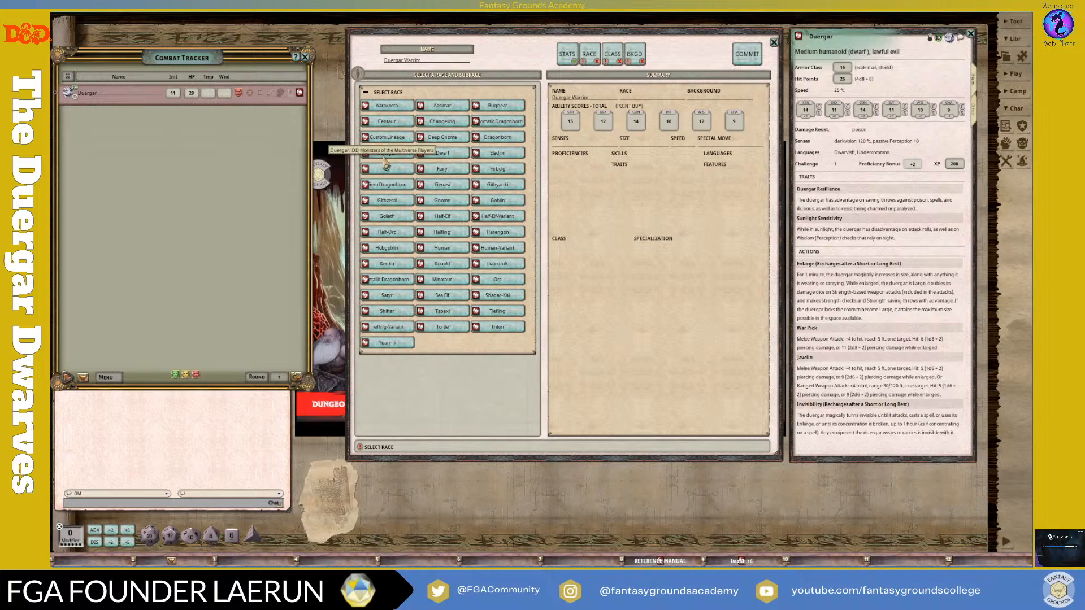
left_click(390, 156)
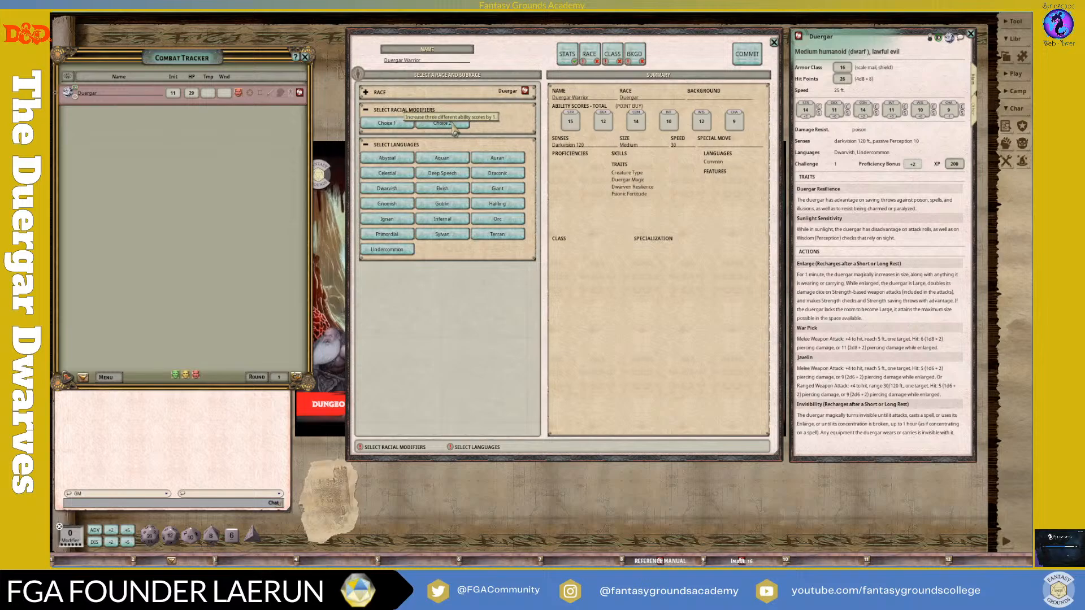
Step: Set the racial modifiers to Choice 2 and apply the +1 increases to Constitution, Strength and Intelligence
left_click(453, 126)
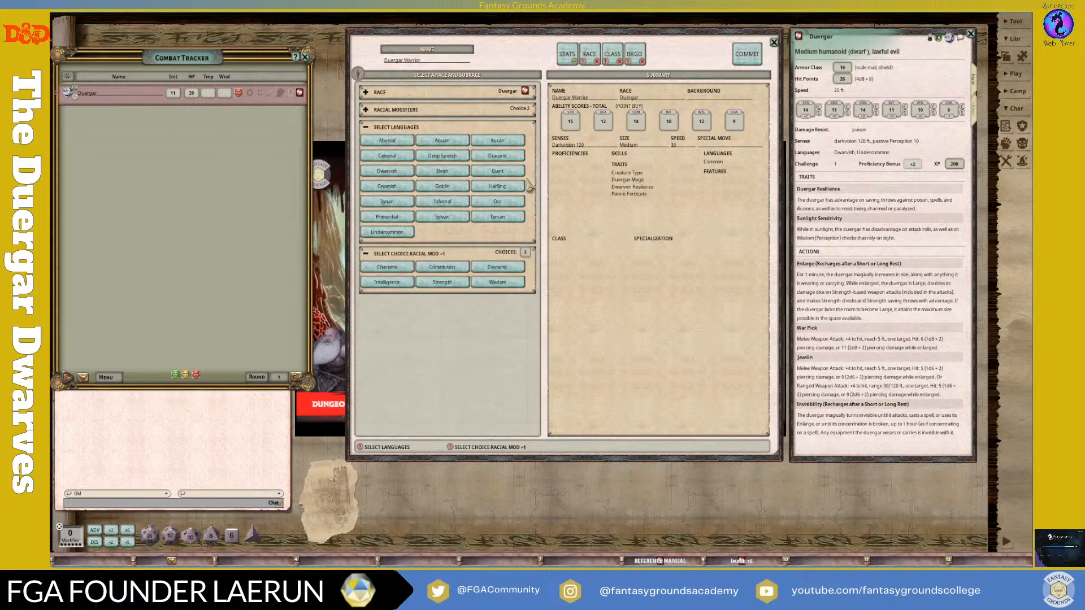
left_click(458, 270)
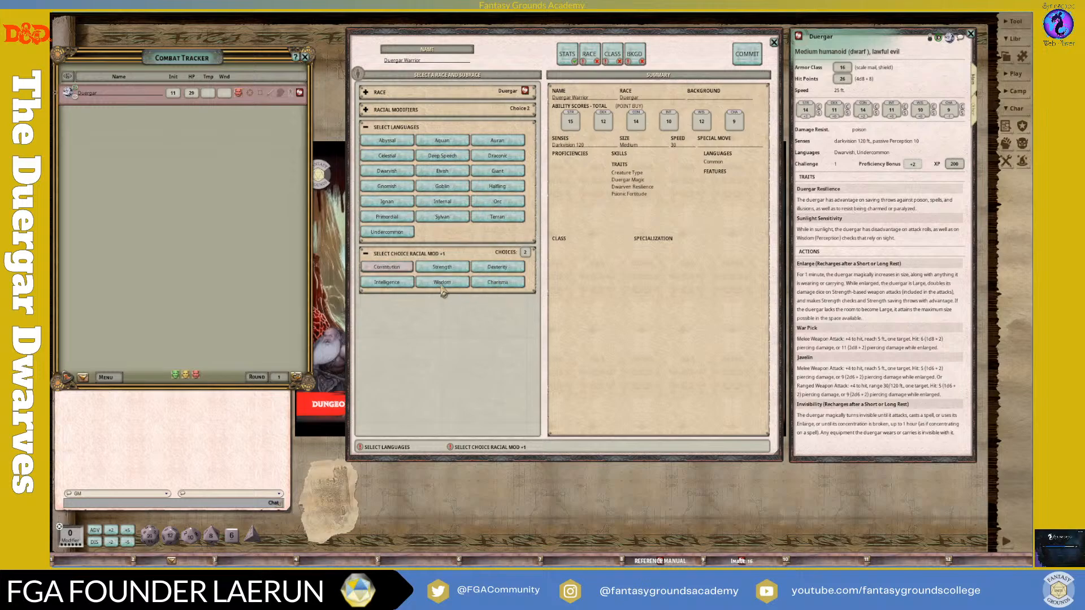
left_click(444, 268)
left_click(394, 288)
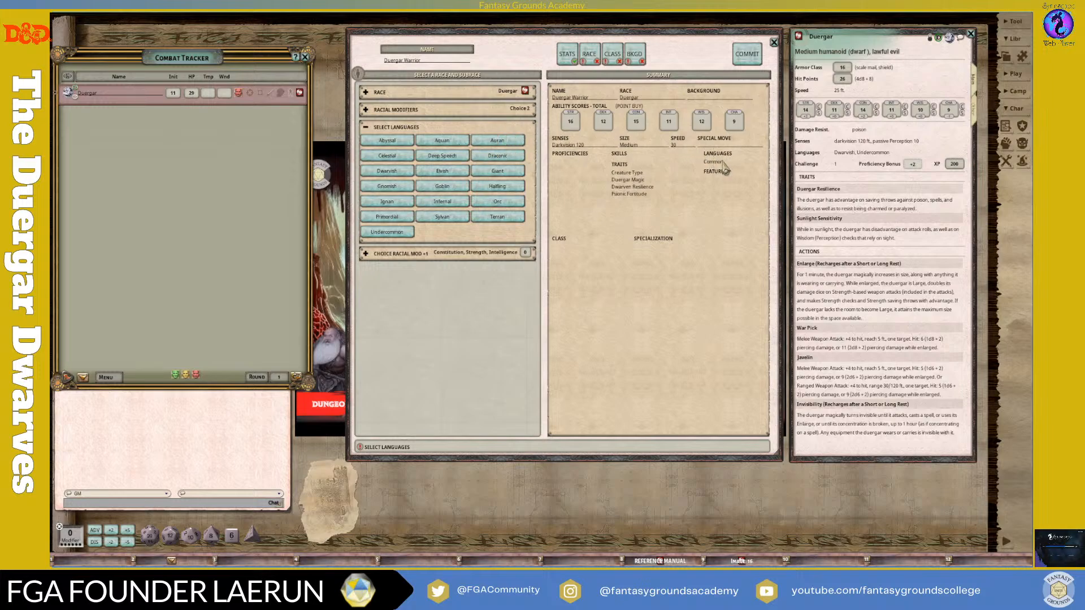
Step: Try Dwarvish and Undercommon as the Duergar's additional racial language, and settle on Dwarvish
left_click(404, 170)
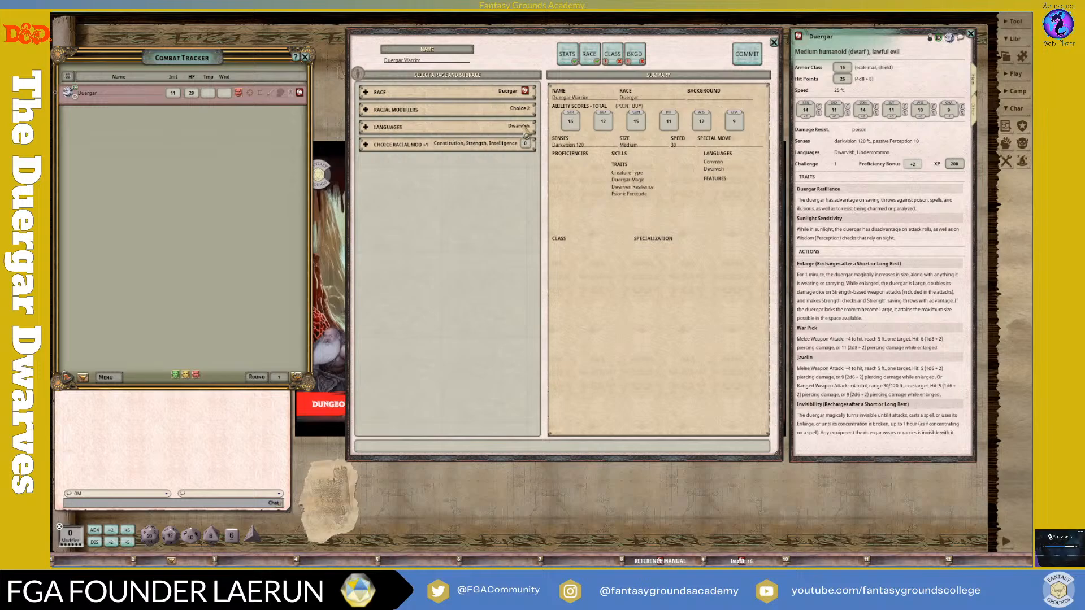
left_click(367, 128)
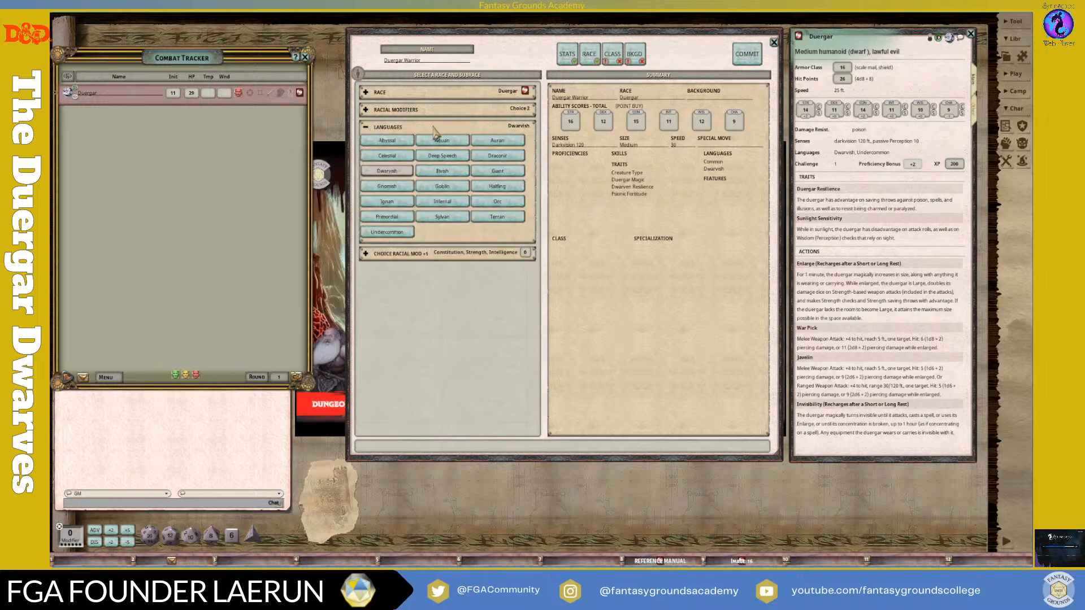
left_click(409, 234)
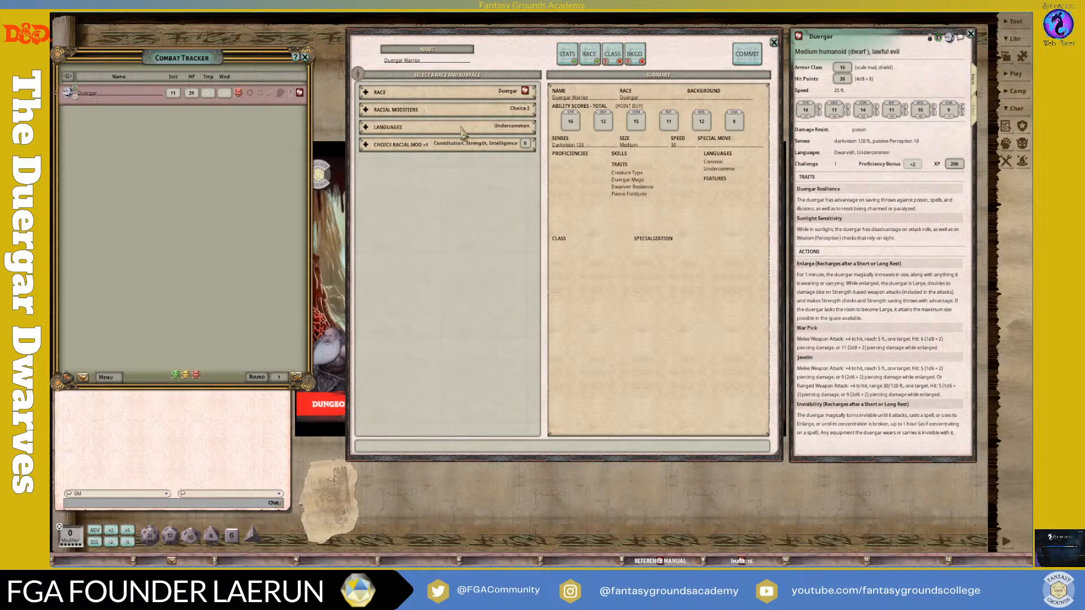
left_click(366, 127)
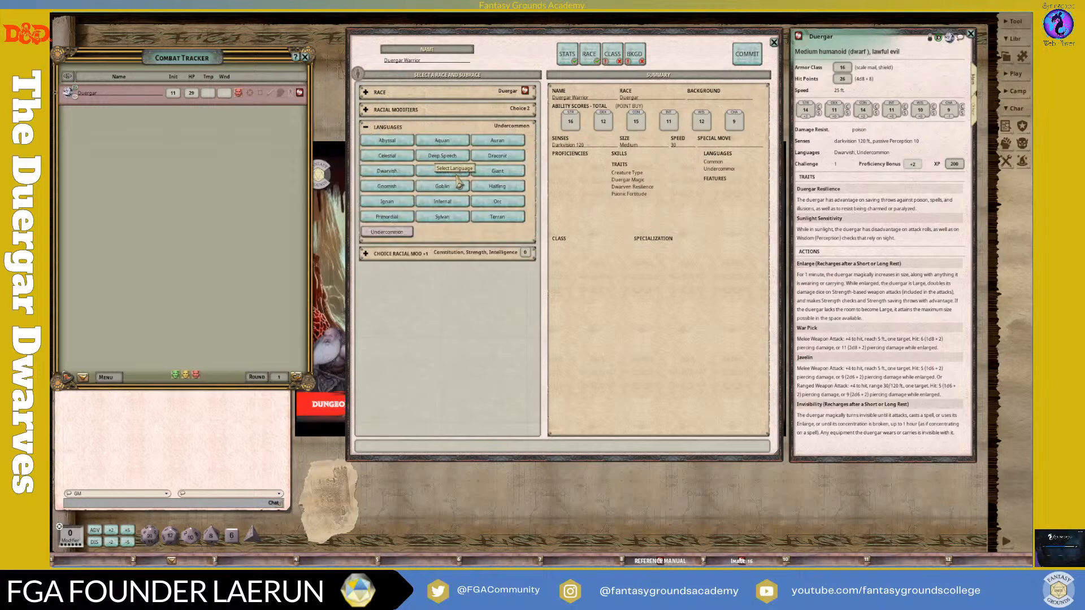
left_click(404, 172)
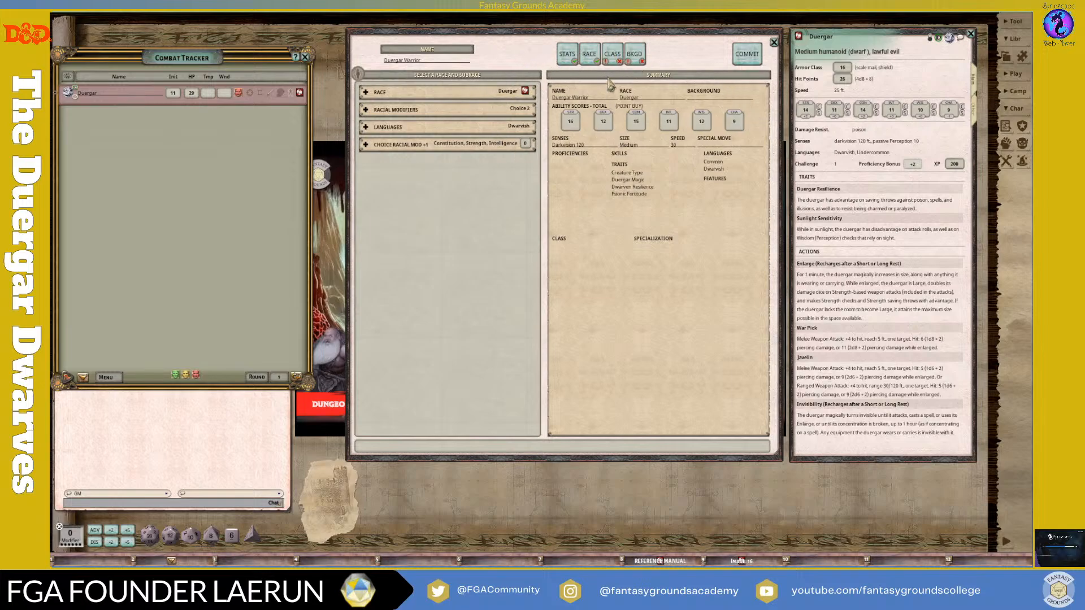
Step: Choose the Fighter class with Athletics and Intimidation as its skill proficiencies
left_click(617, 59)
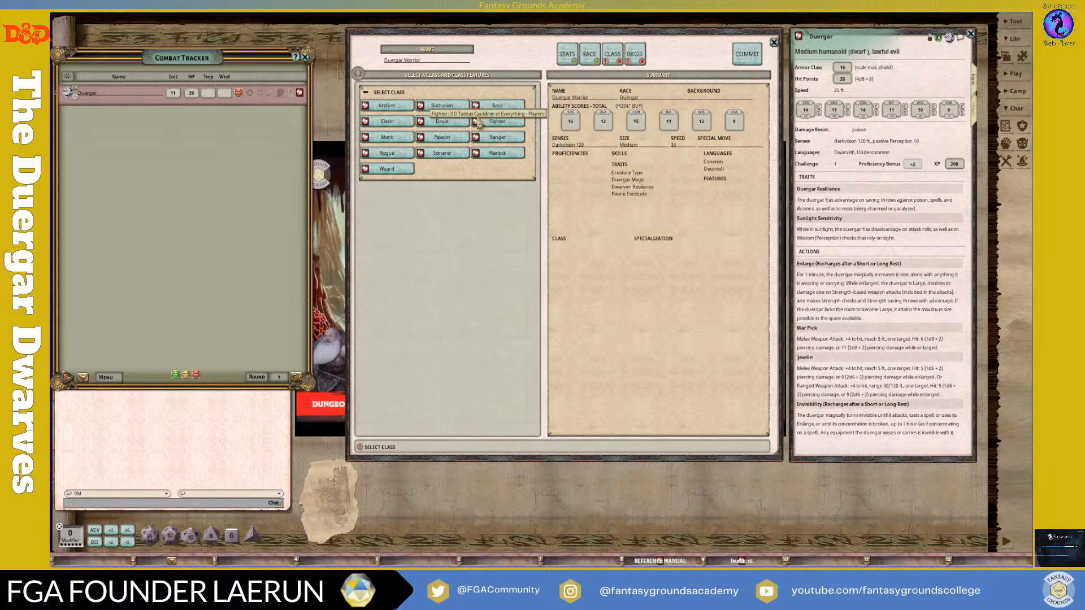
left_click(504, 125)
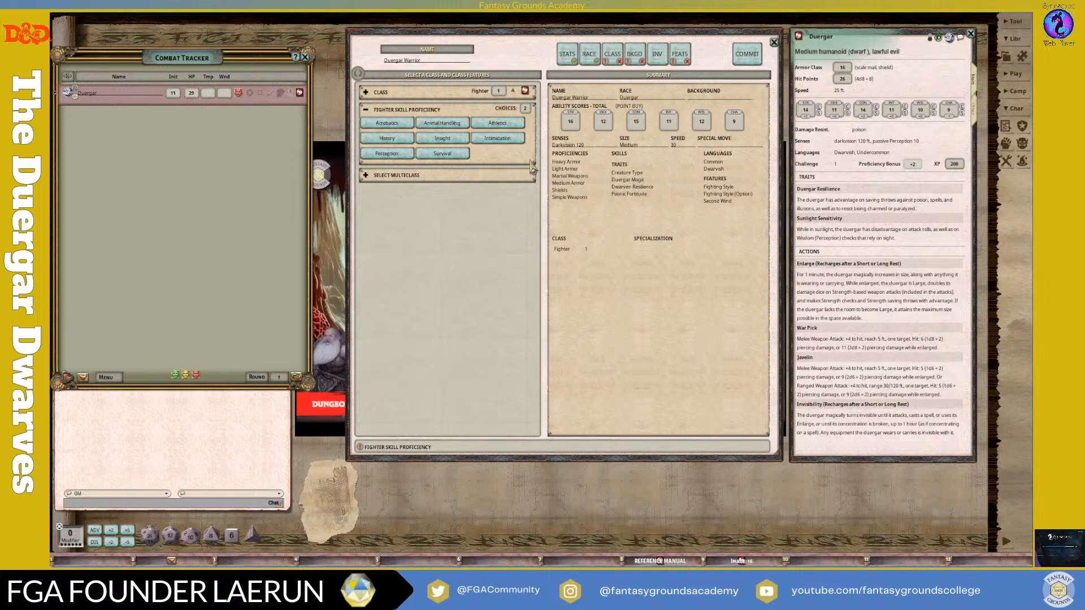
left_click(506, 124)
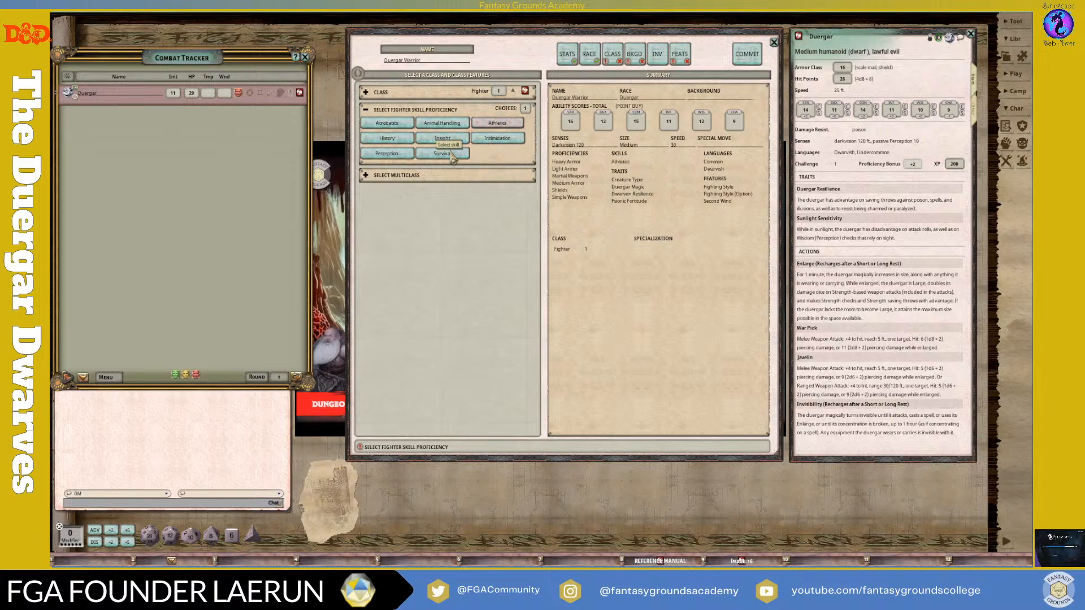
left_click(503, 141)
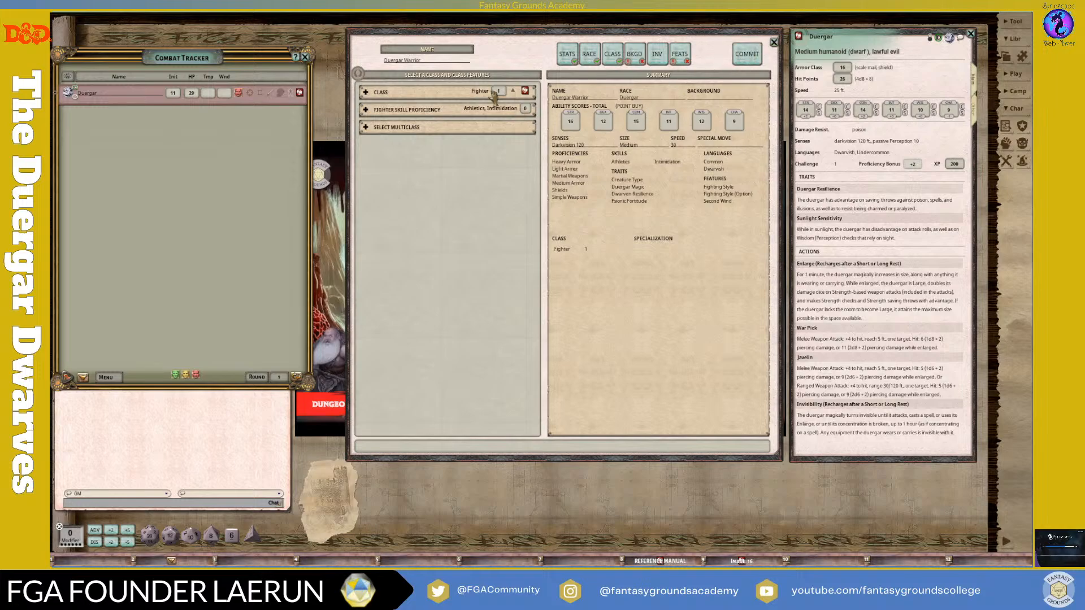
Step: Choose the Clan Crafter background with Undercommon as its language and Miner's Tools as its tool proficiency
left_click(636, 58)
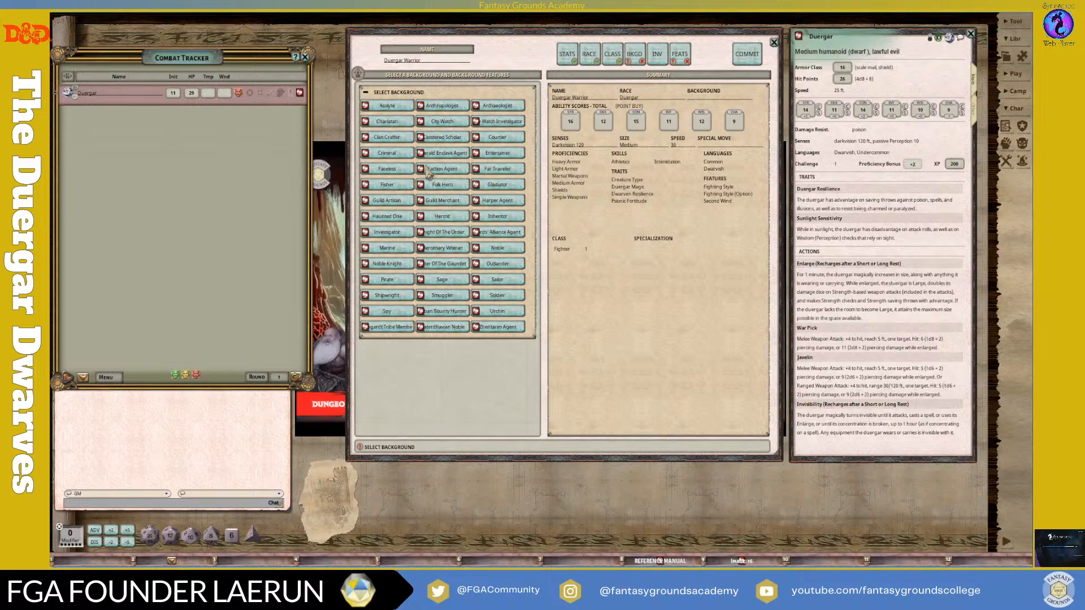
left_click(390, 137)
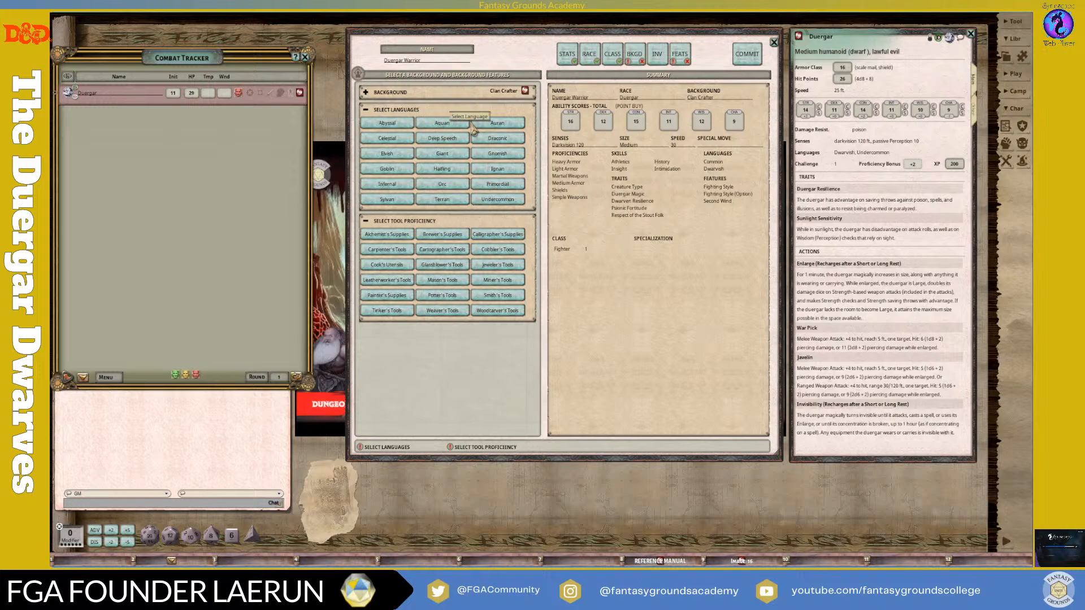
left_click(503, 200)
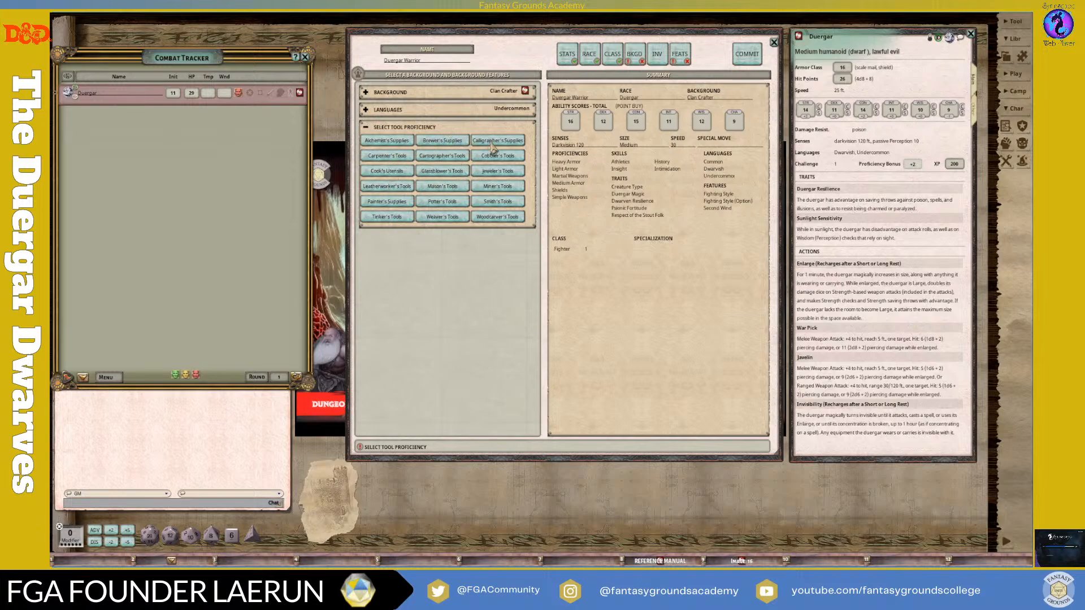
left_click(505, 188)
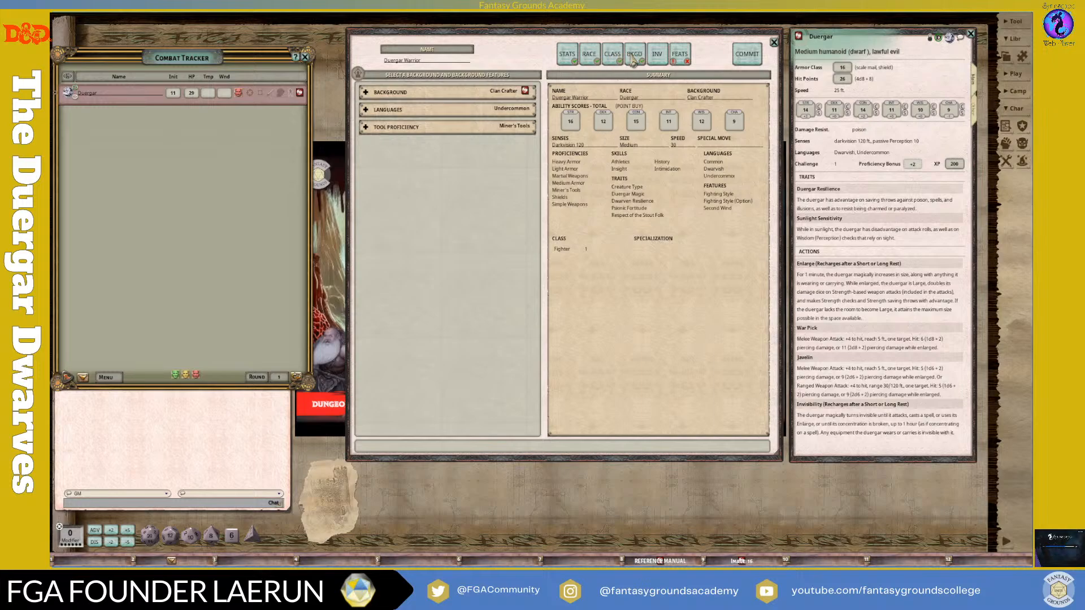
Step: Open the starting inventory choices and view the Flail's item details, closing the item record again
left_click(659, 58)
left_click(668, 56)
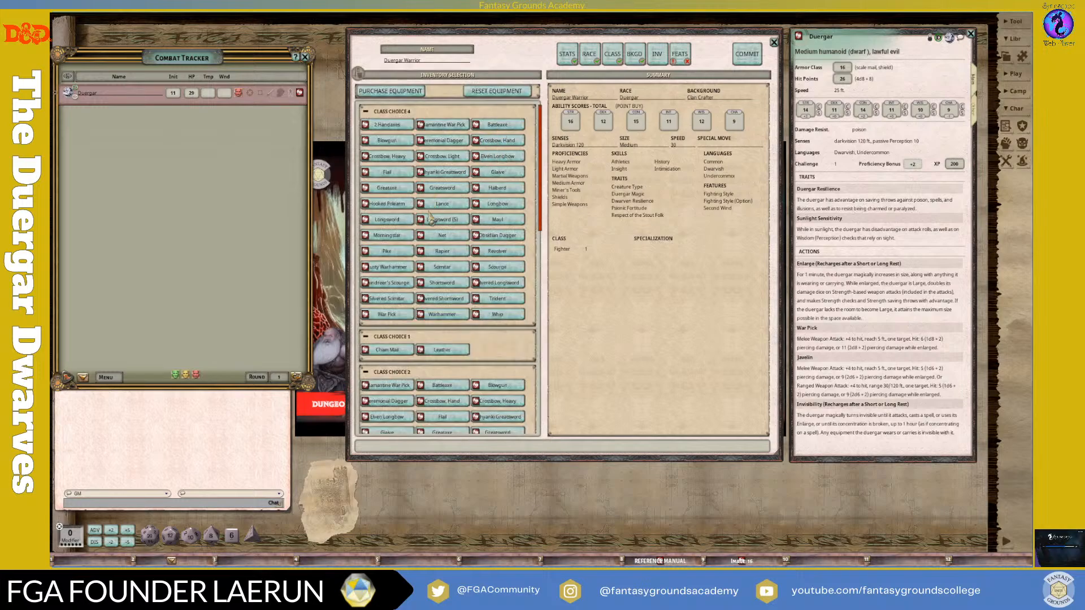
scroll(429, 259, "down", 1)
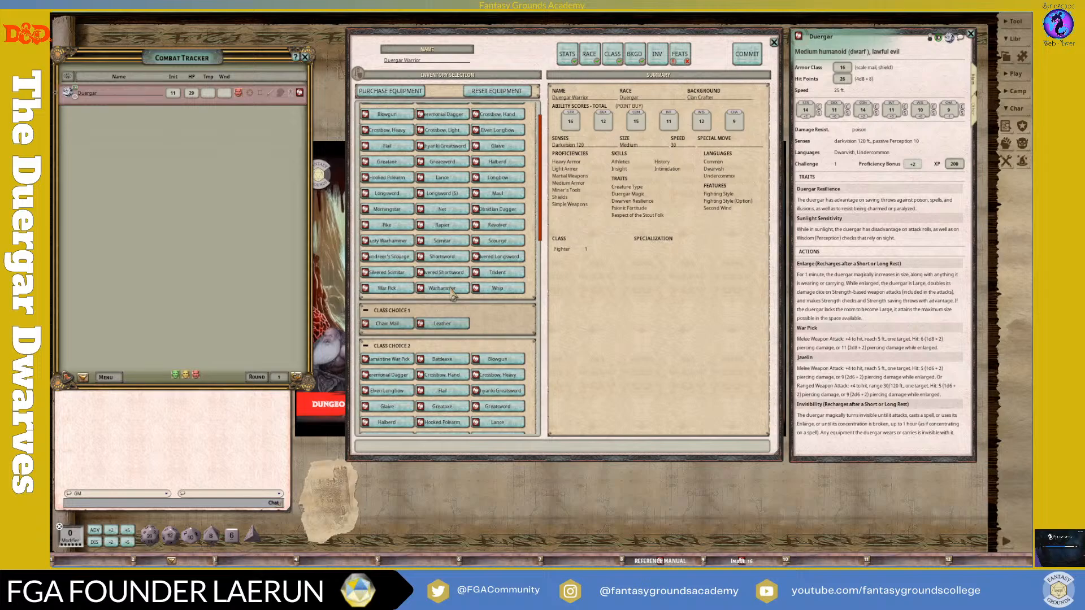
left_click(367, 146)
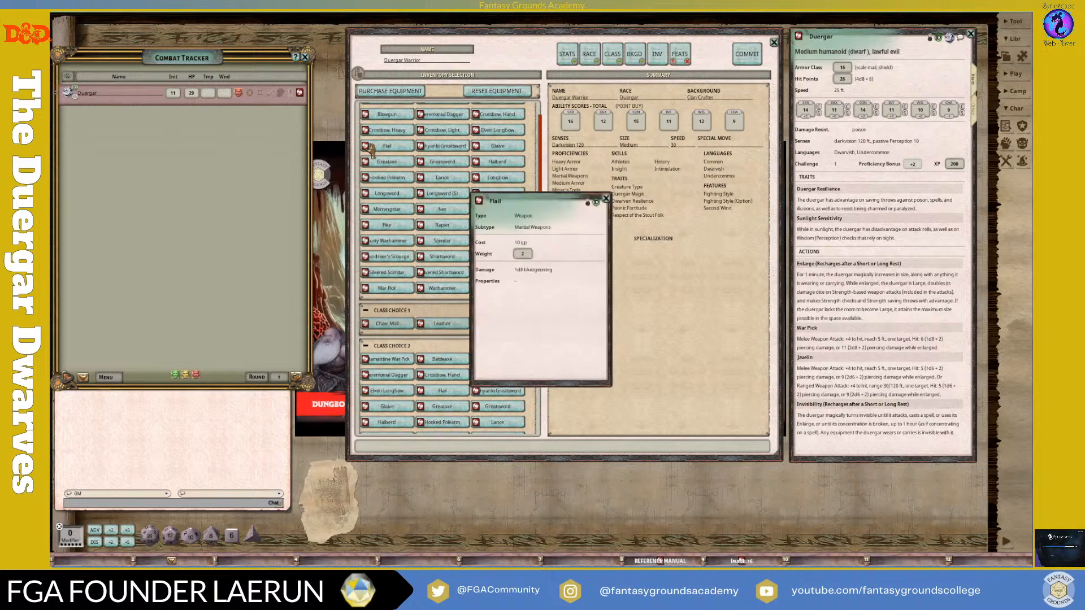
left_click(606, 198)
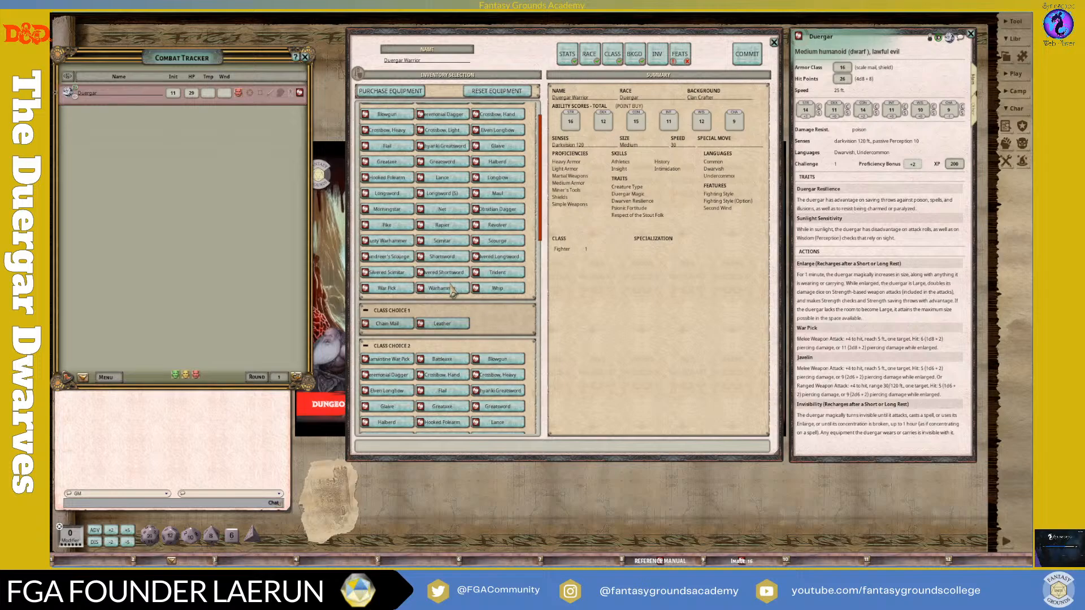
Step: Select the Warhammer for class choice 4 and Chain Mail for class choice 1 as starting equipment
scroll(452, 289, "down", 5)
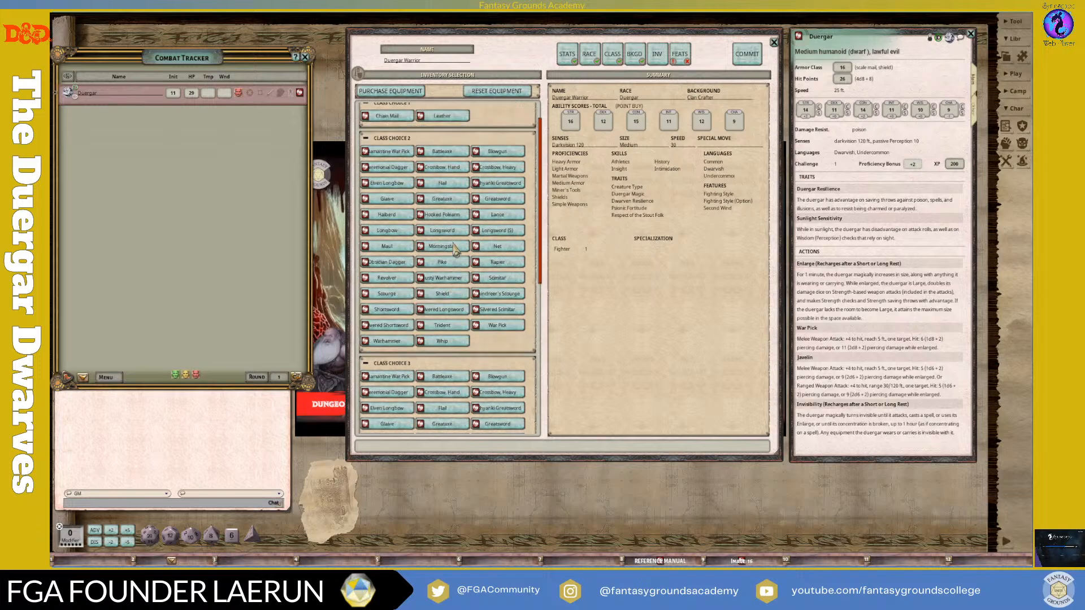
scroll(455, 181, "up", 1)
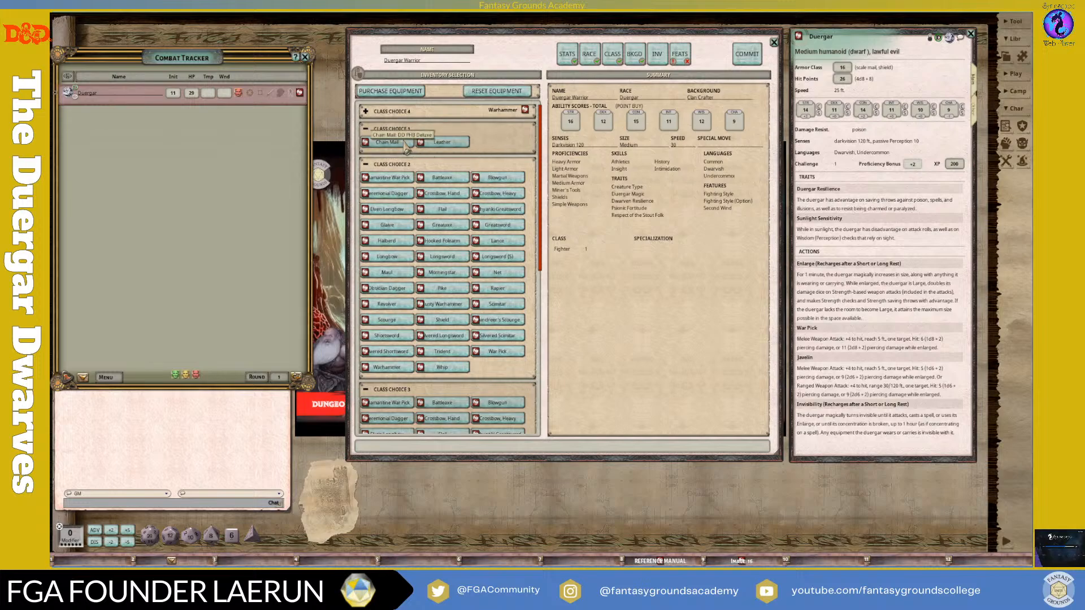
scroll(487, 254, "down", 1)
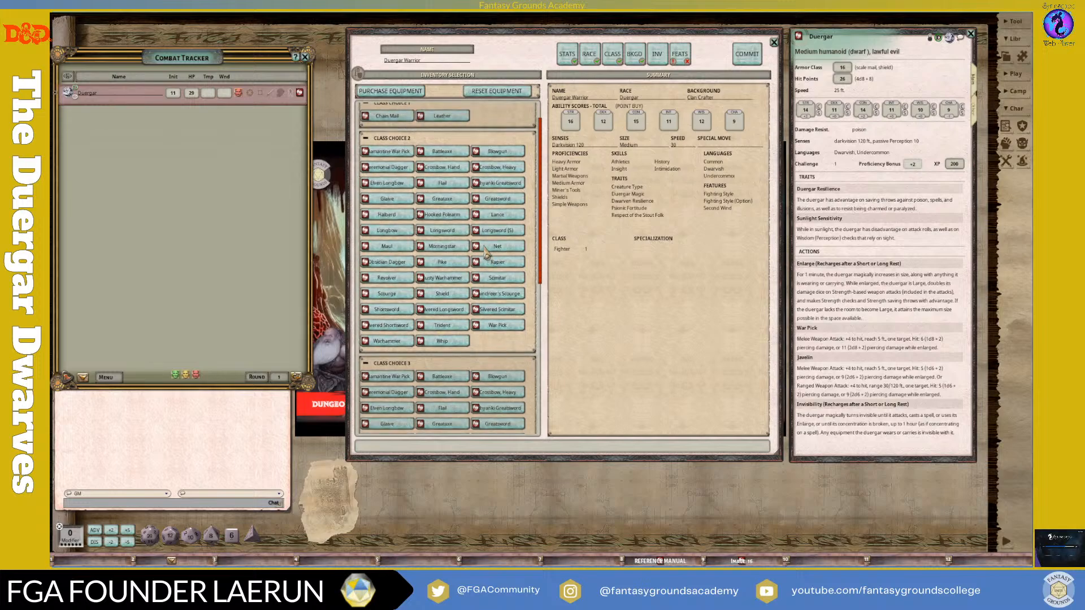
scroll(486, 253, "up", 1)
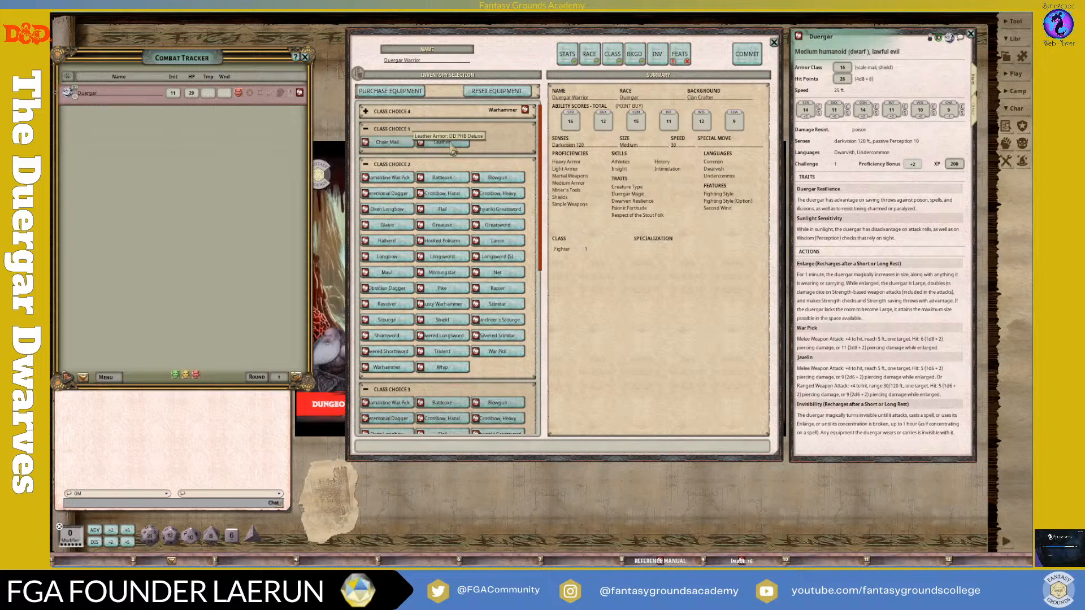
left_click(390, 143)
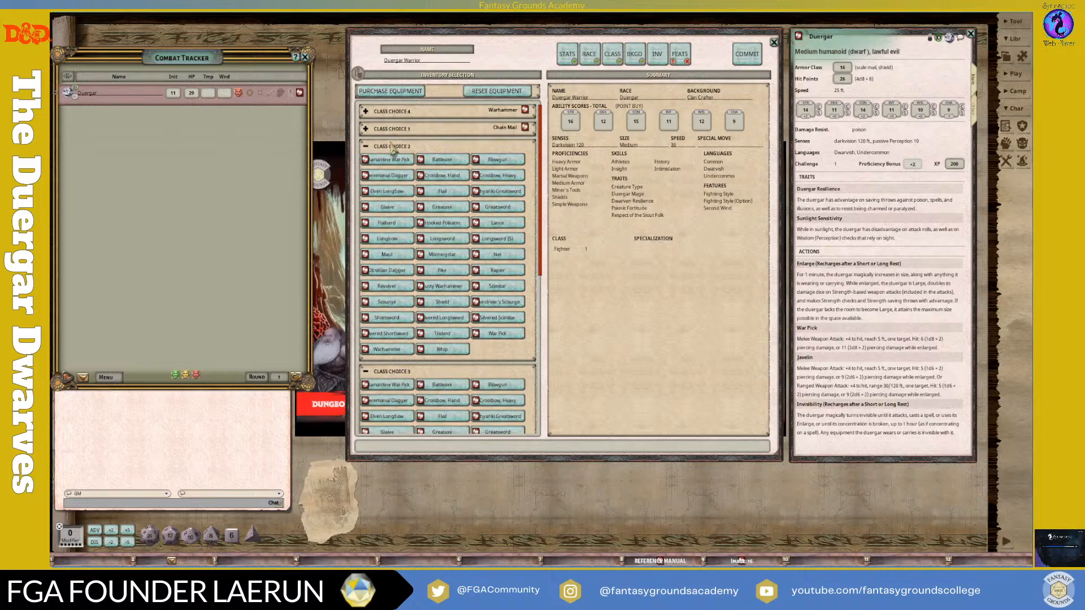
Step: Select the Adamantine War Pick for class choice 3, the Dungeoneer's Pack for class choice 5 and Miner's Tools for the background choice
scroll(477, 325, "down", 7)
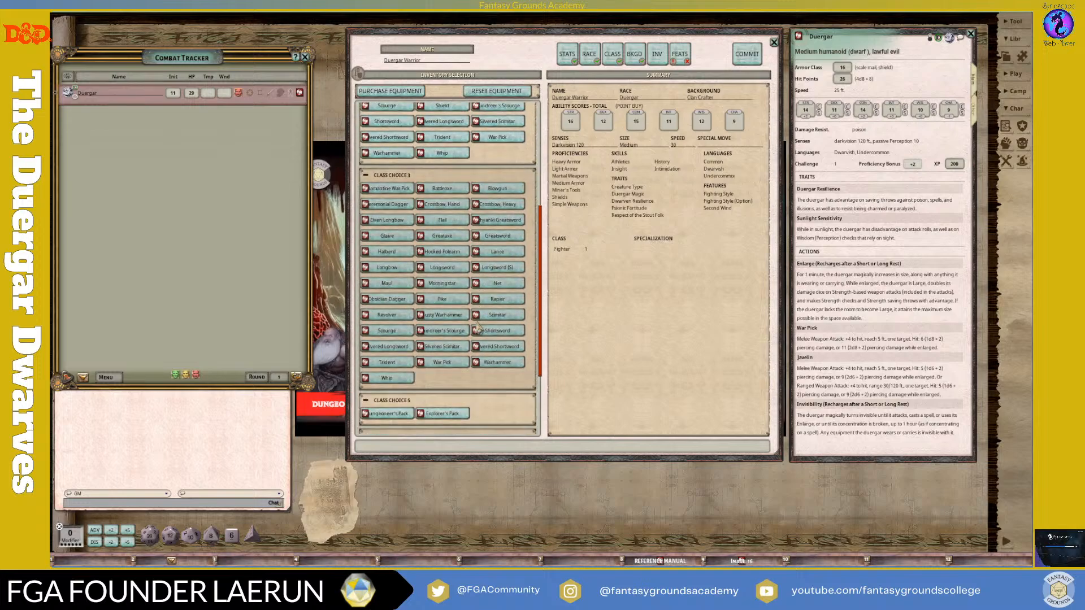
left_click(397, 191)
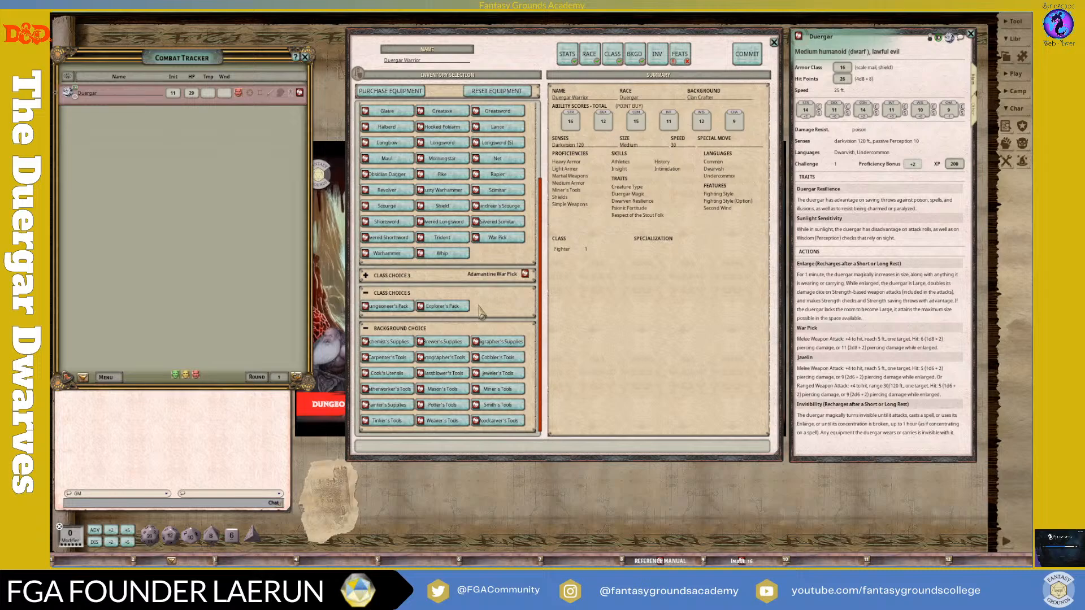
left_click(389, 306)
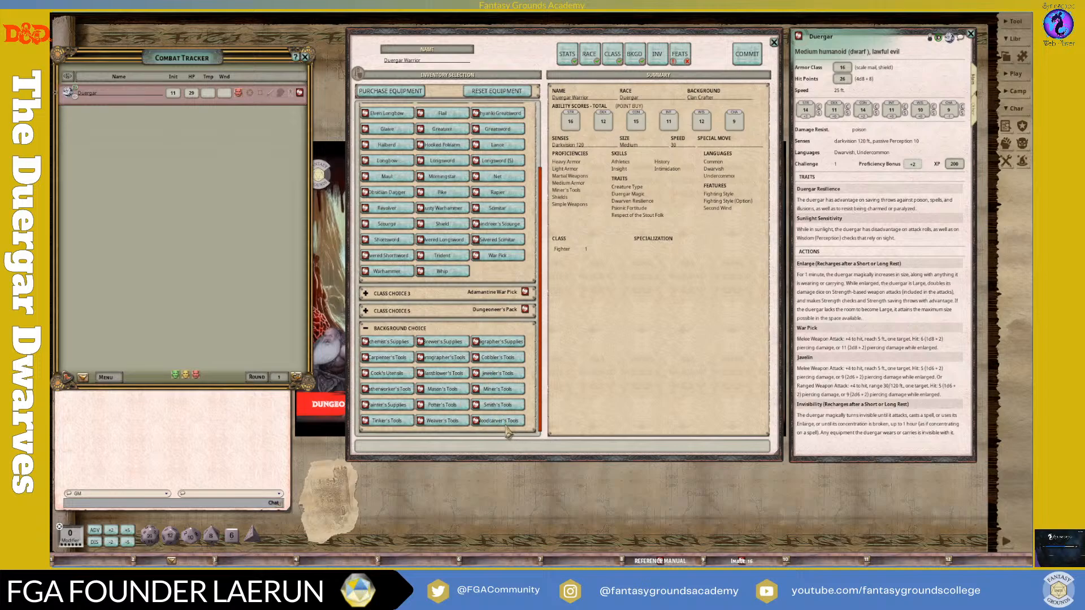
left_click(514, 393)
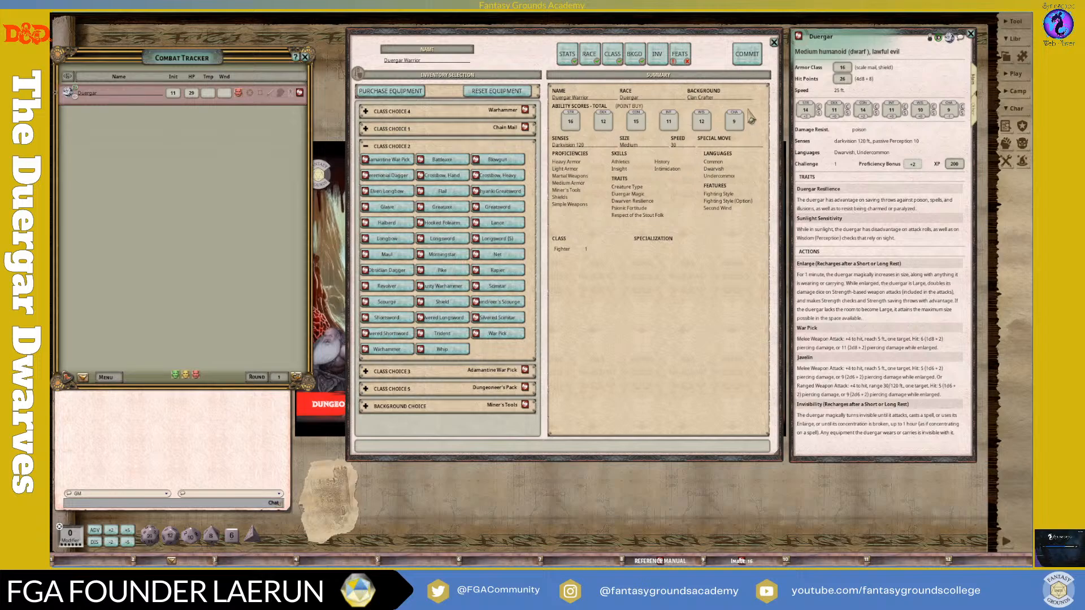
Step: Review the feats, ability, race, class and inventory selections, and commit the Duergar Warrior, placing its character sheet higher on the tabletop
left_click(683, 62)
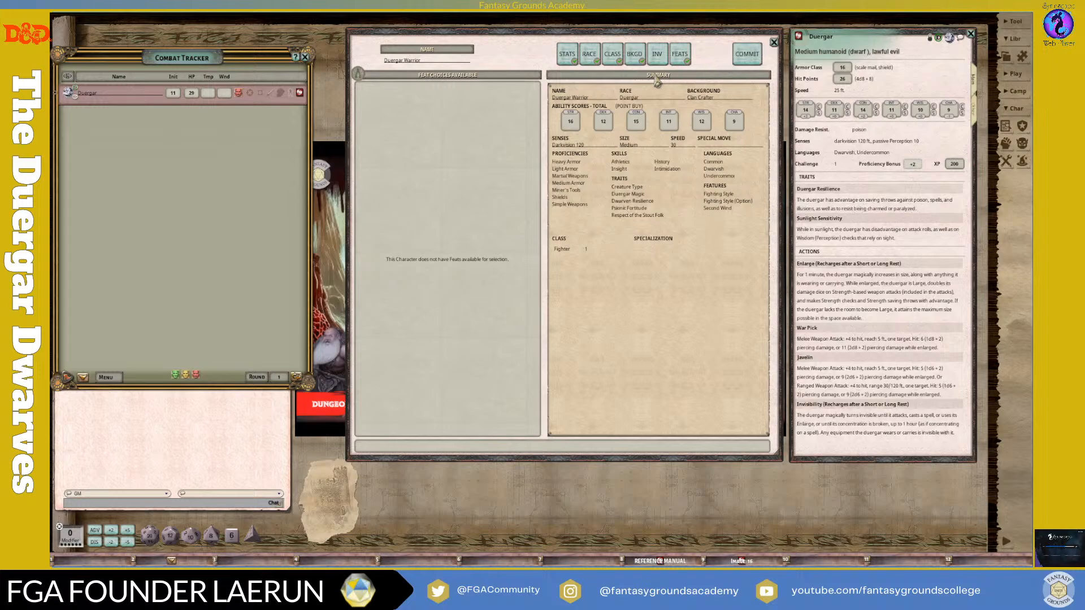
left_click(563, 57)
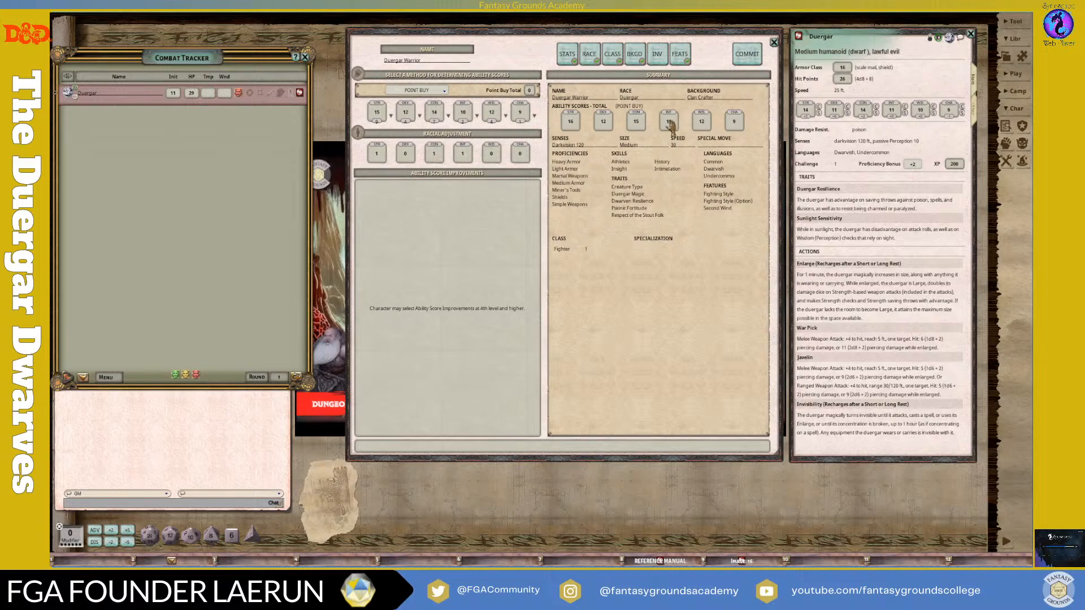
left_click(590, 57)
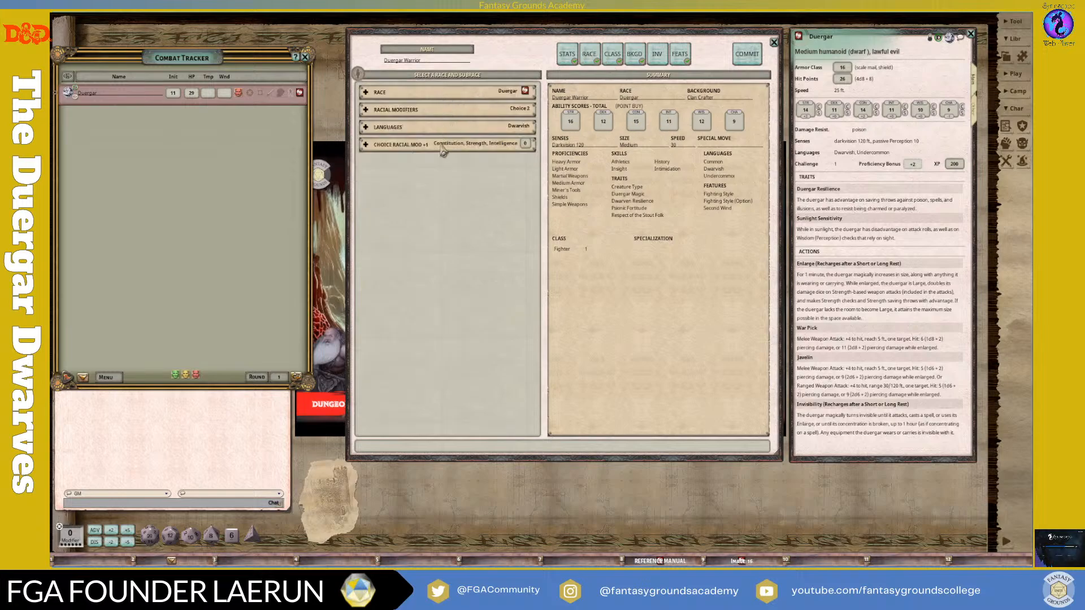
left_click(615, 56)
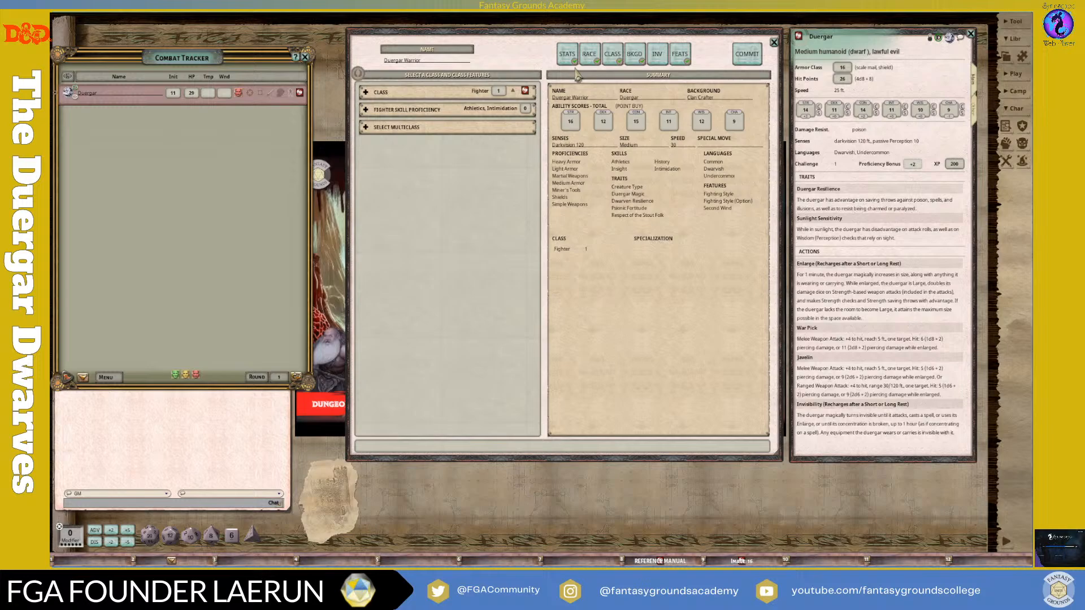
left_click(658, 55)
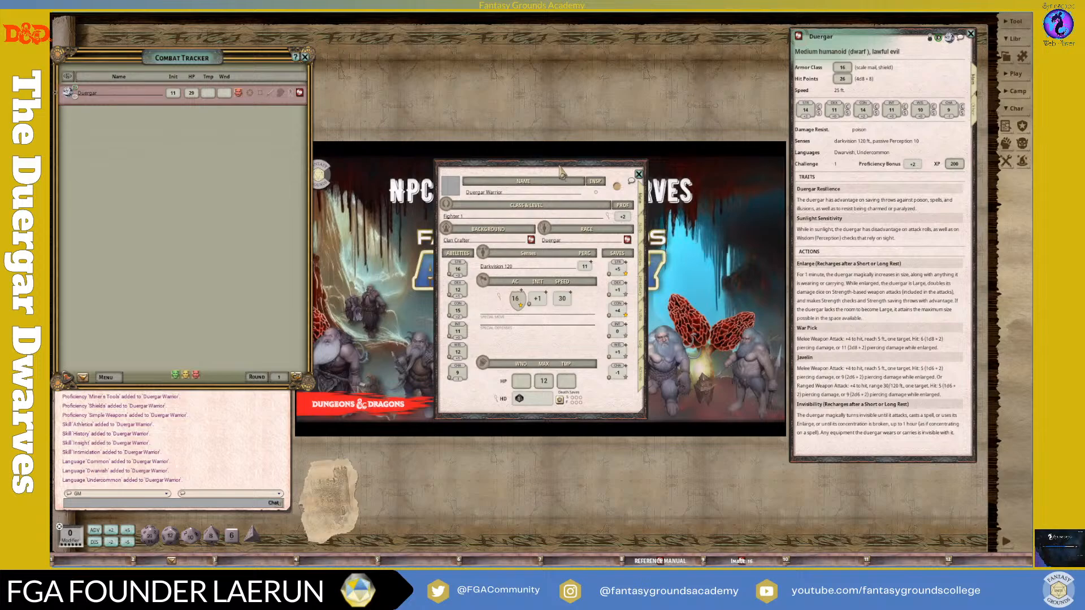
left_click_drag(561, 173, 605, 61)
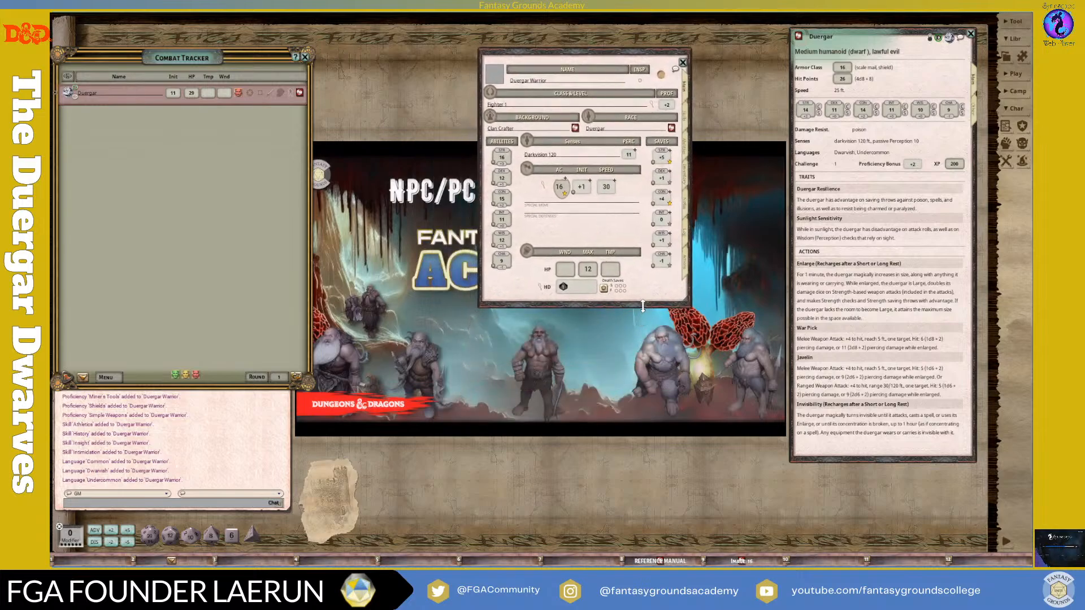
Step: Enlarge the Duergar Warrior's character sheet vertically and assign the duergar-warrior.jpg portrait from the MOTM folder
left_click_drag(643, 306, 645, 434)
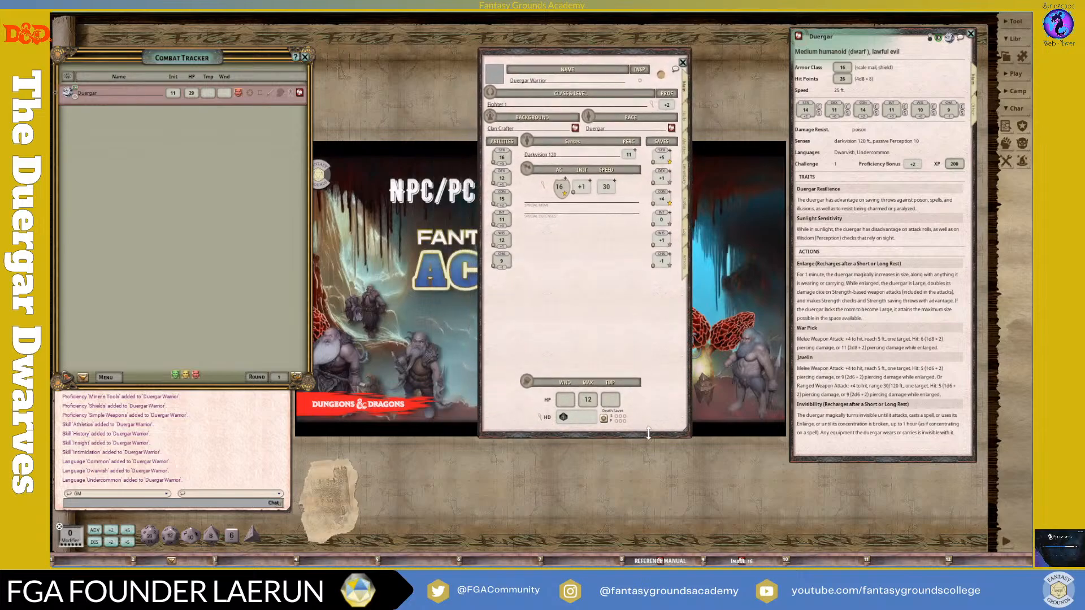
left_click(492, 82)
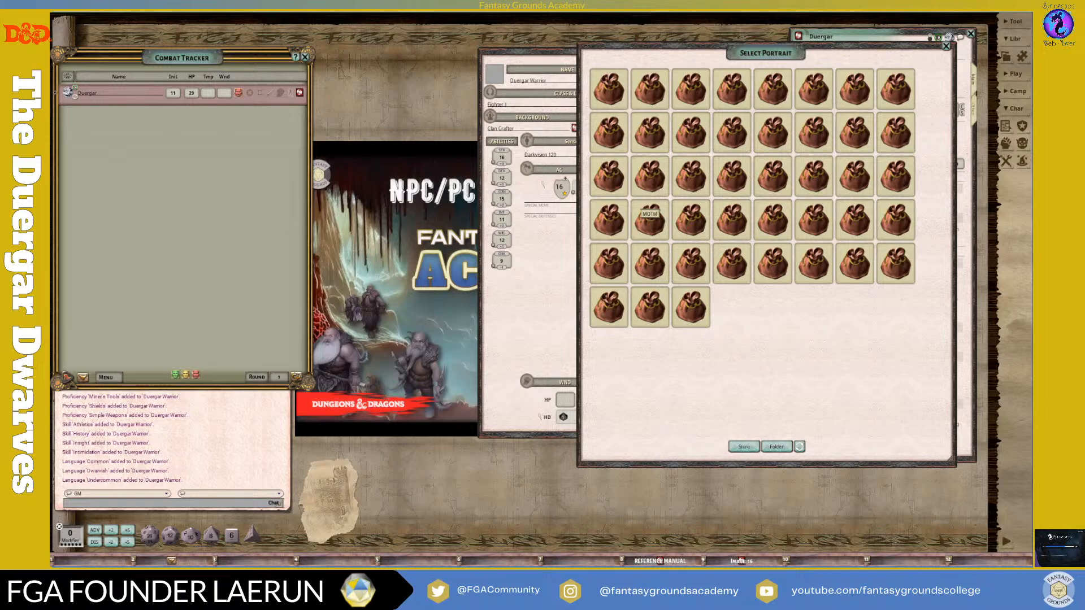
left_click(653, 222)
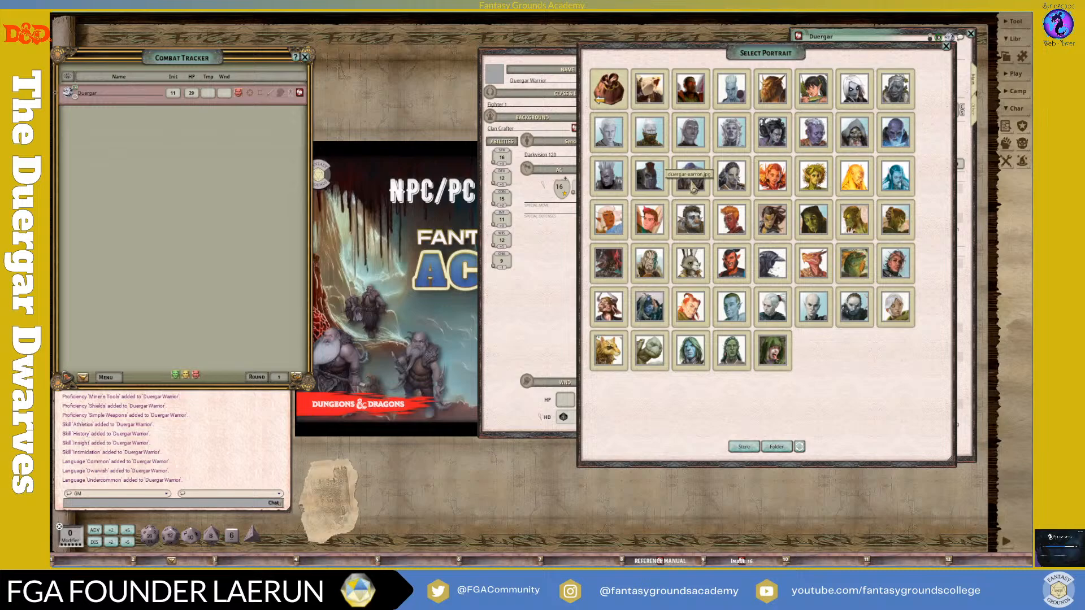
left_click(692, 186)
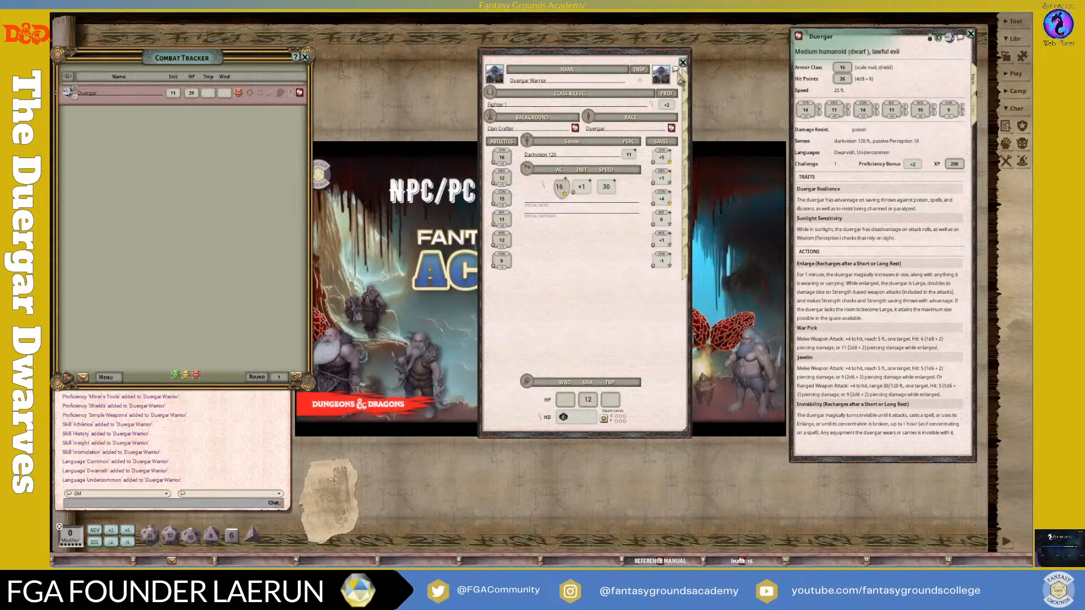
Step: Review the character's weapon actions, checking the Adamantine War Pick's attack and damage details and its item record
left_click(686, 270)
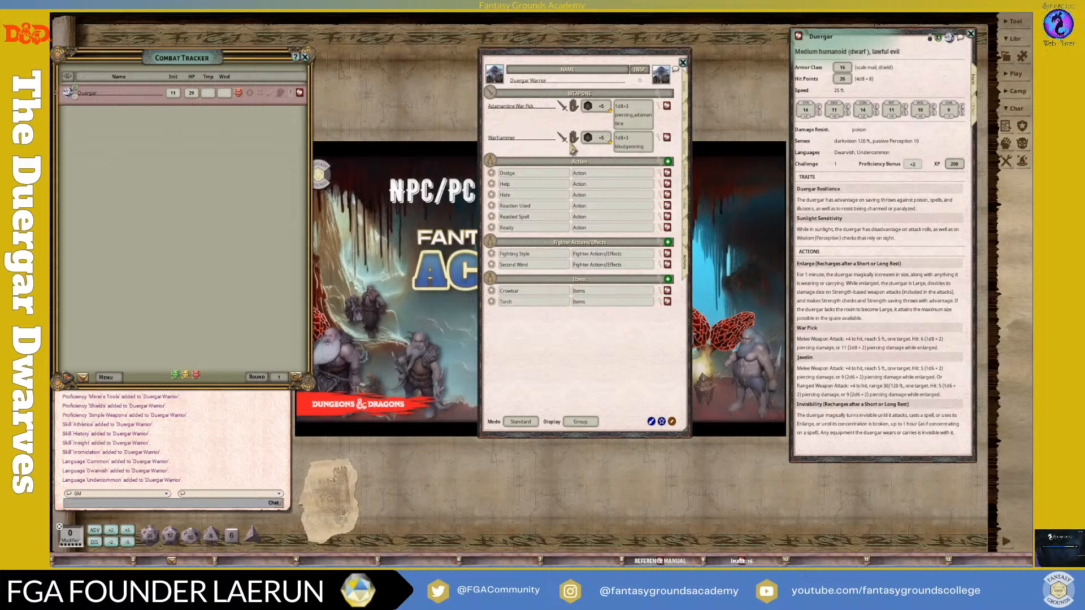
left_click(662, 114)
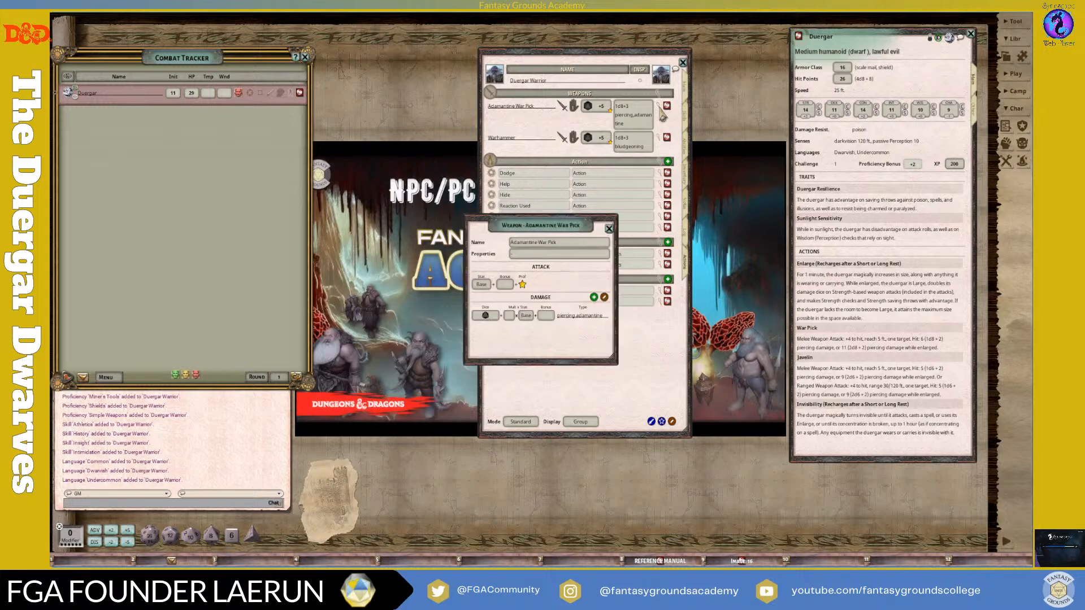
left_click(609, 228)
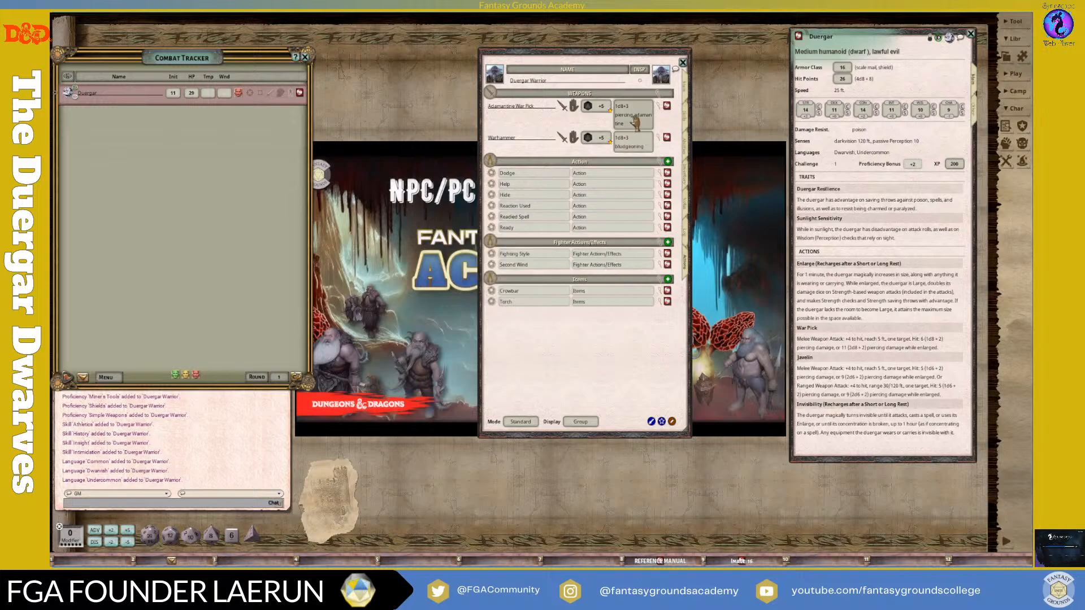
left_click(667, 107)
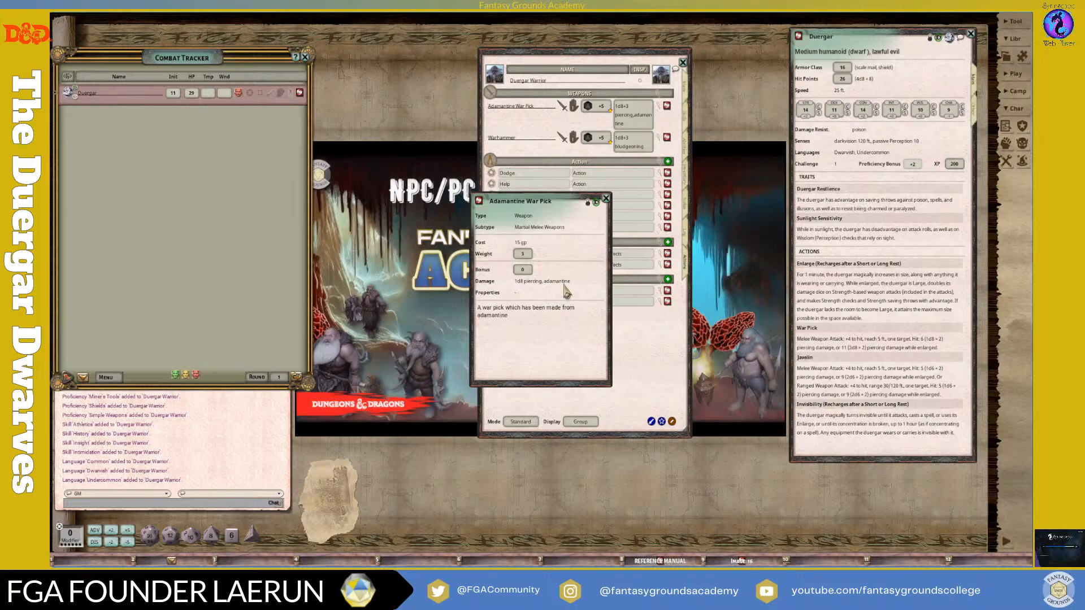
left_click(606, 198)
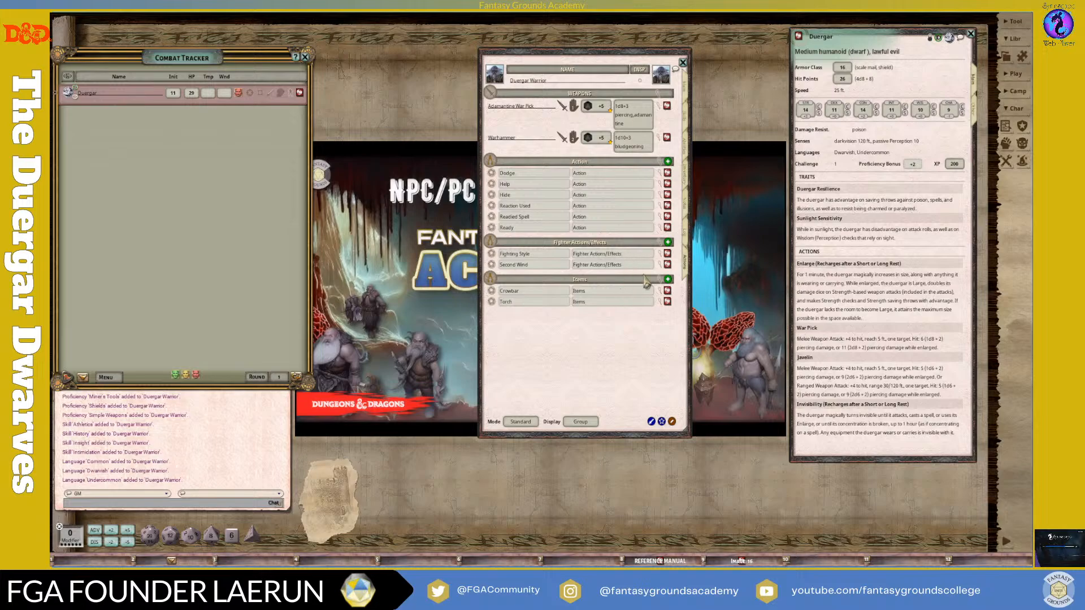
Step: In the character's inventory, set the 10 gp gem's location to Pouch and delete the duplicate Pouch
left_click(685, 173)
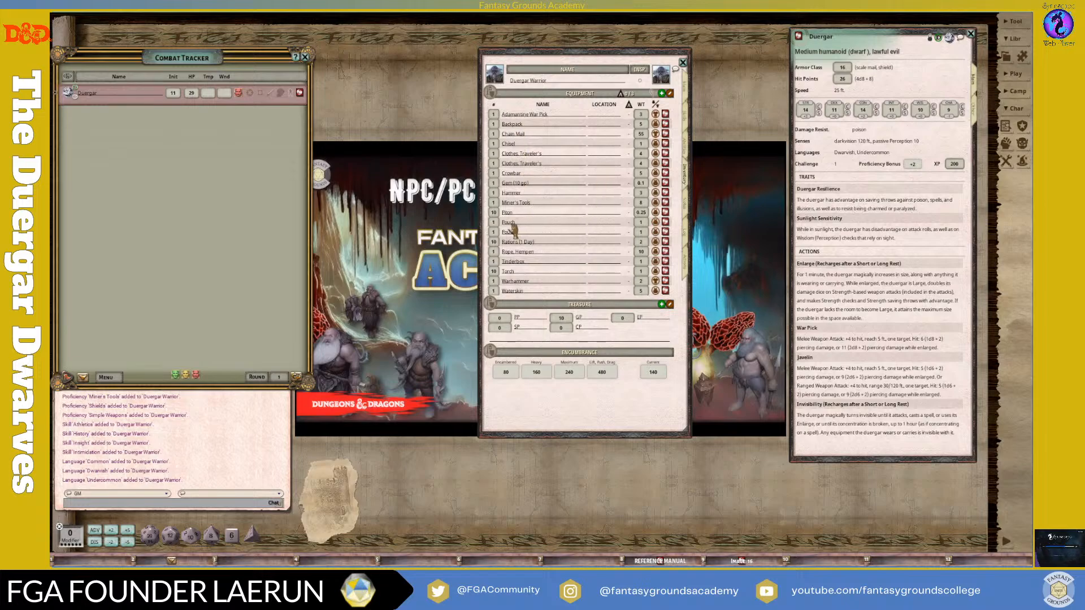
left_click(610, 185)
type("Pouch")
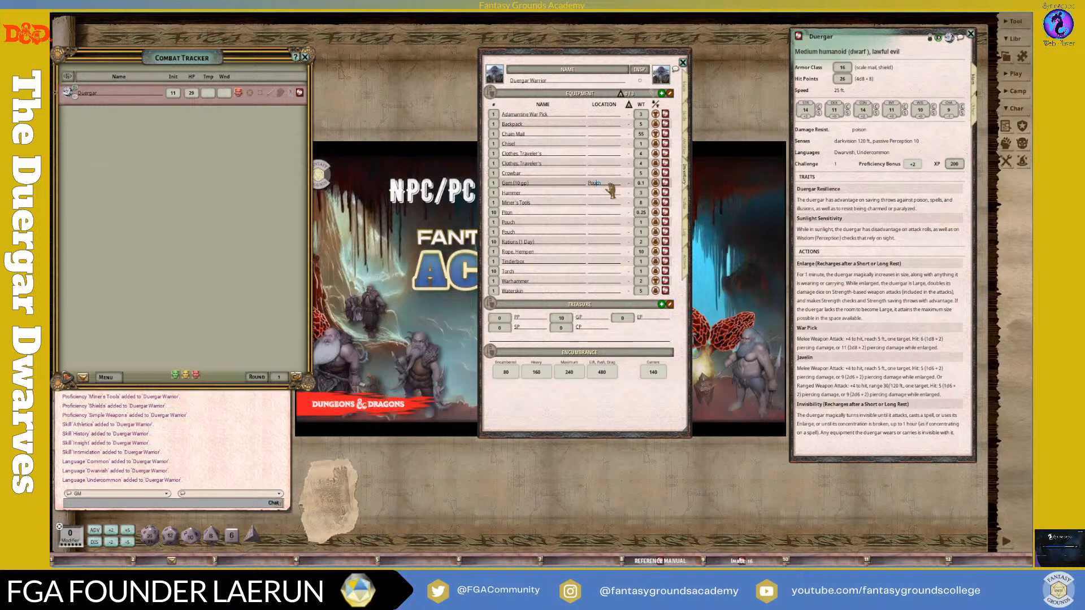
key("Tab")
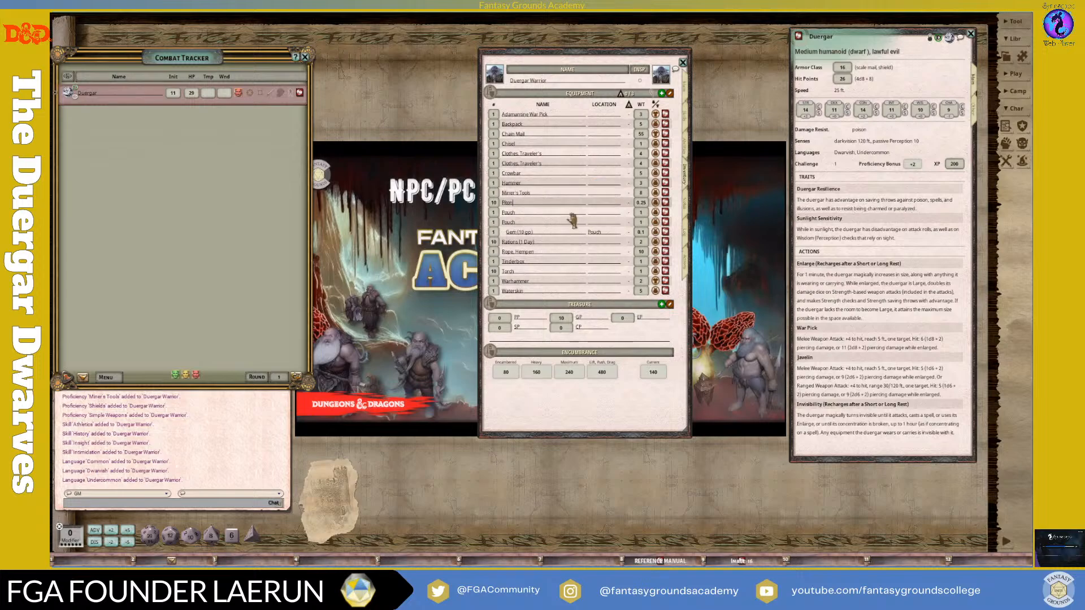
right_click(664, 212)
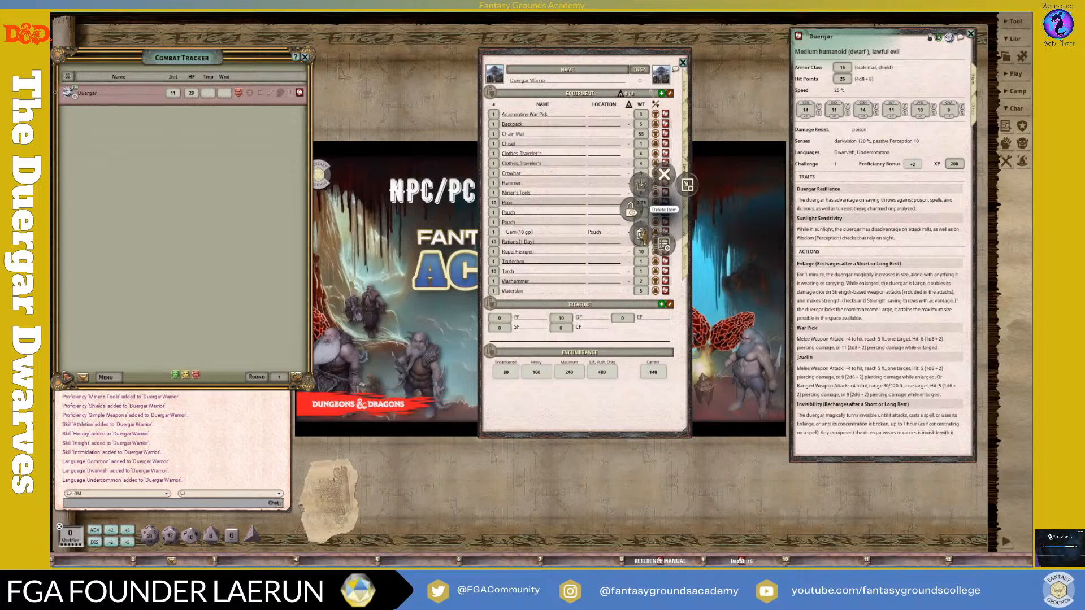
left_click(642, 236)
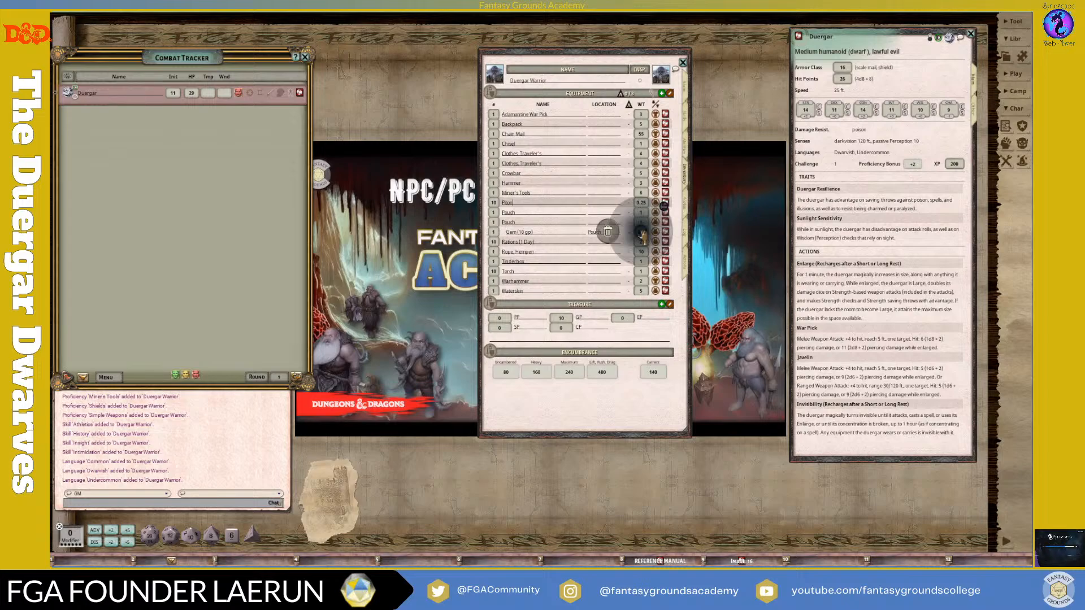
left_click(608, 232)
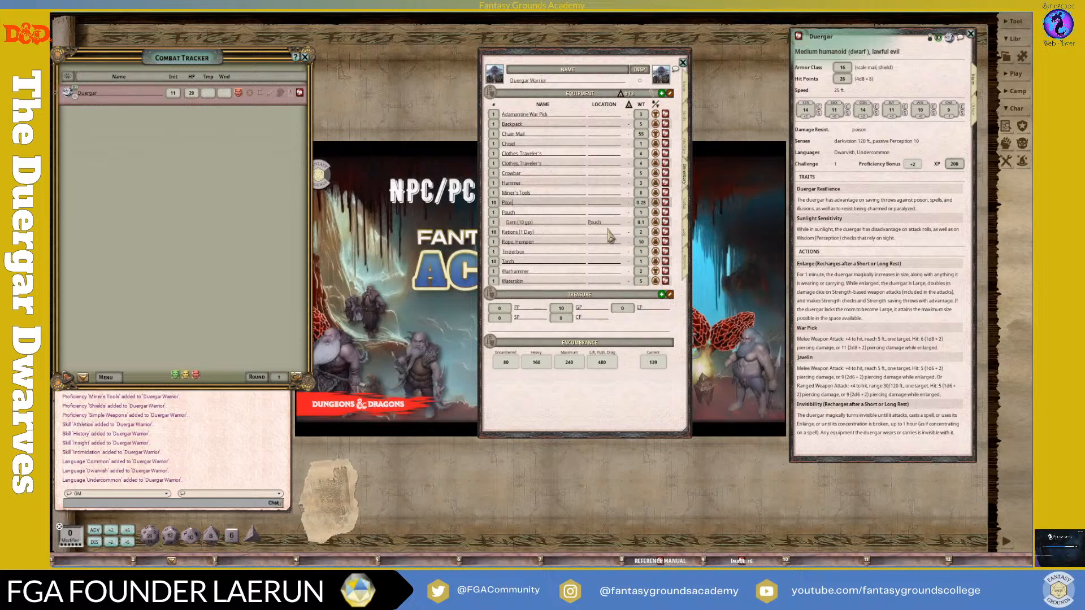
Step: Set the inventory location of the Torches and the Chisel to Backpack
left_click(611, 262)
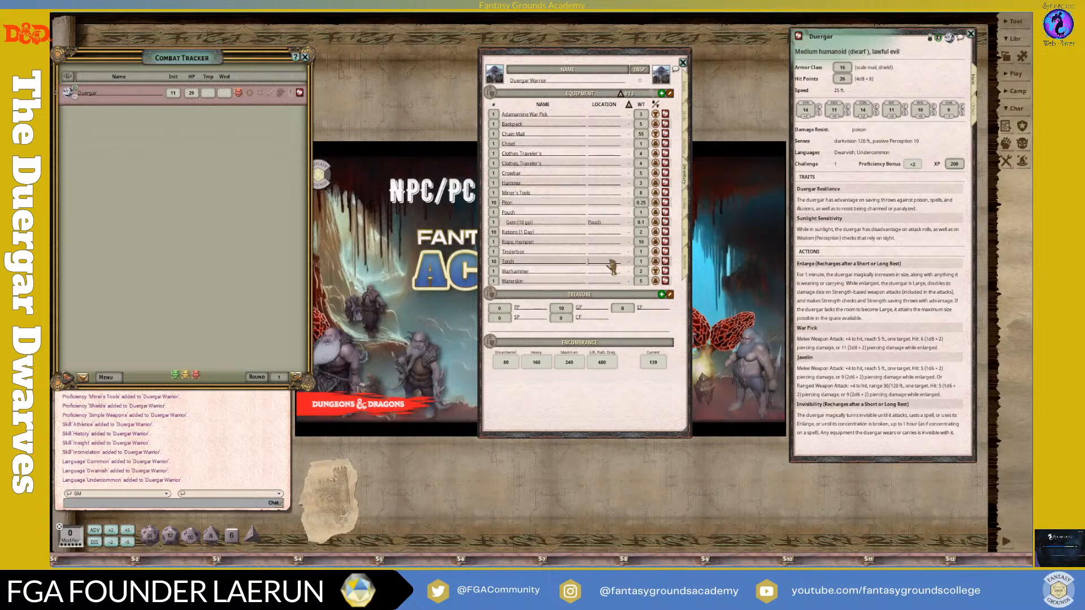
type("Backpack")
key("Return")
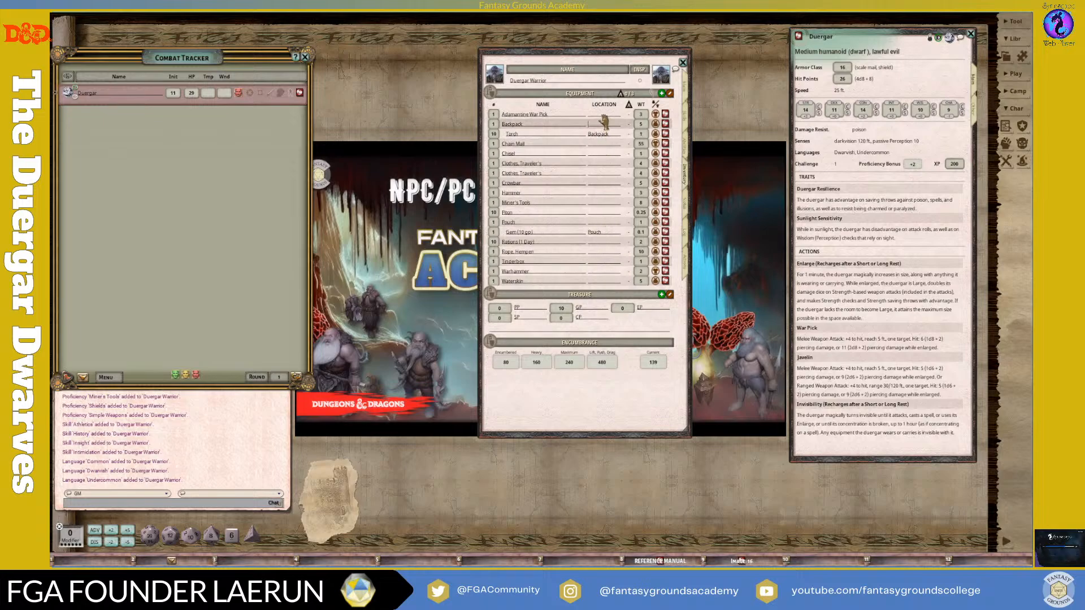
left_click(603, 114)
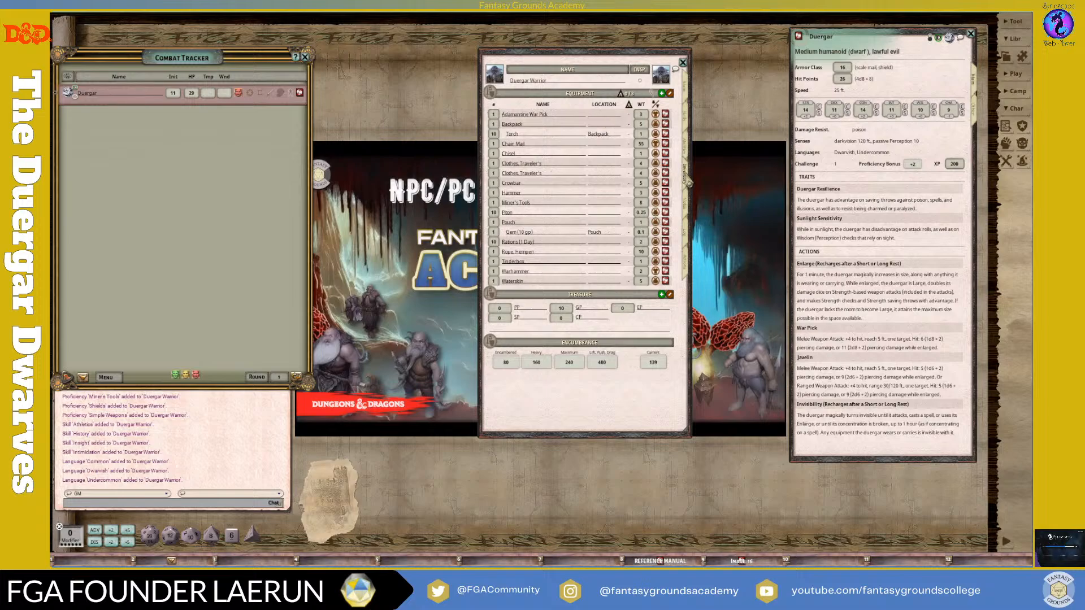
left_click(600, 155)
key("shift")
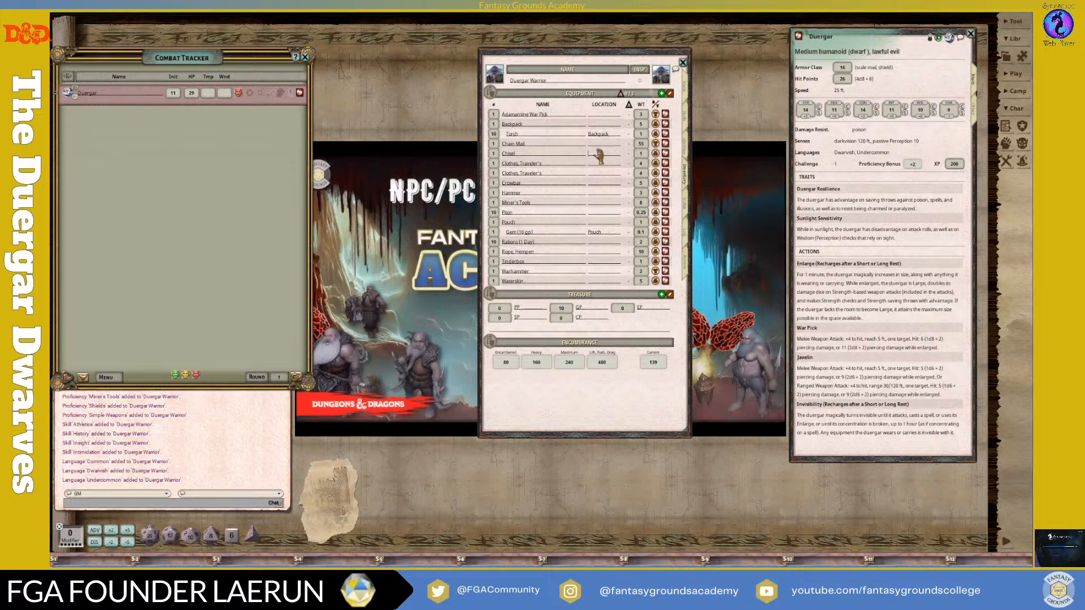
type("Backpack")
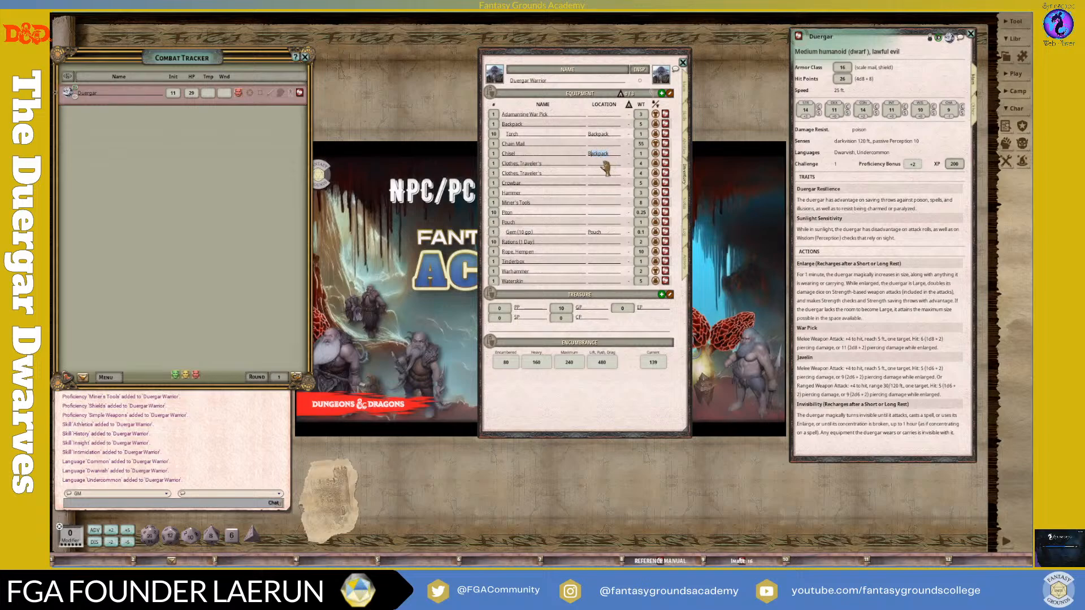
key("Return")
Step: Delete the duplicate Traveler's Clothes and set the remaining set's location to Backpack
right_click(665, 172)
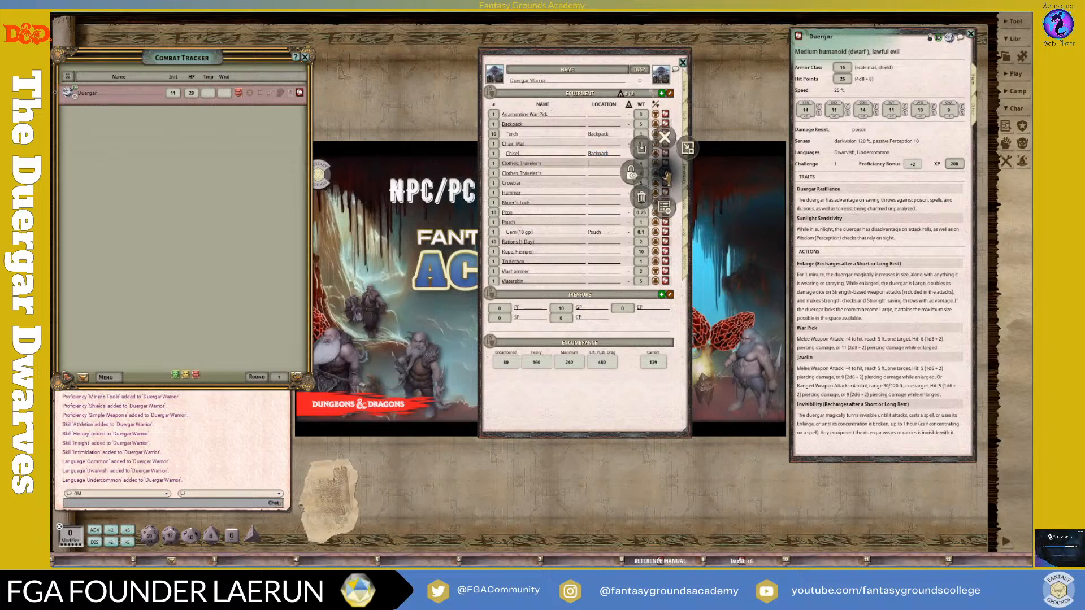
left_click(621, 199)
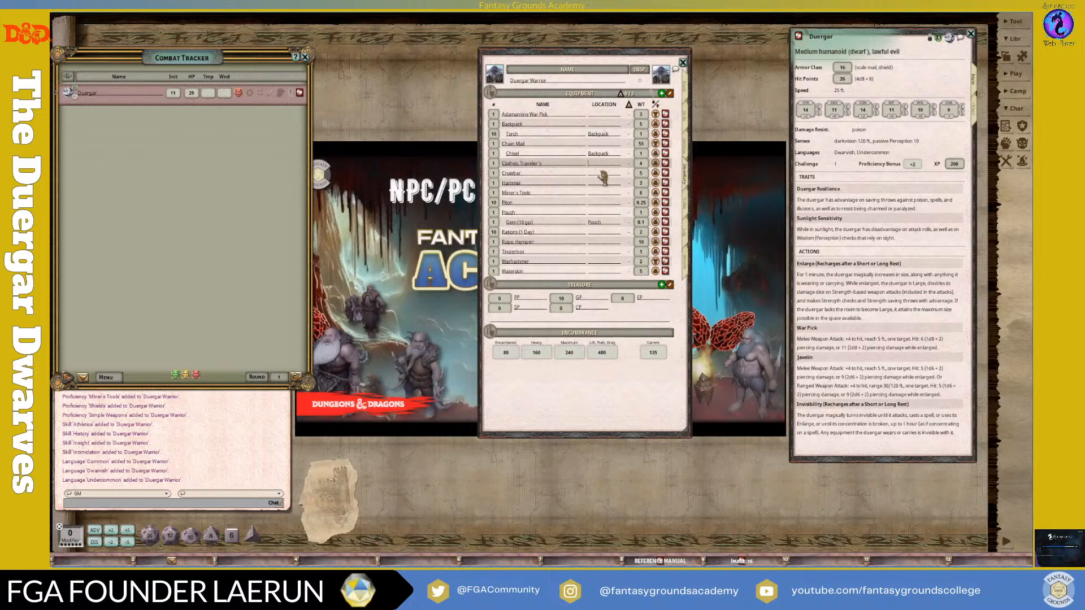
key("shift")
type("Backpack")
Step: Set the location of the Crowbar, Hammer and Miner's Tools to Backpack
left_click(600, 174)
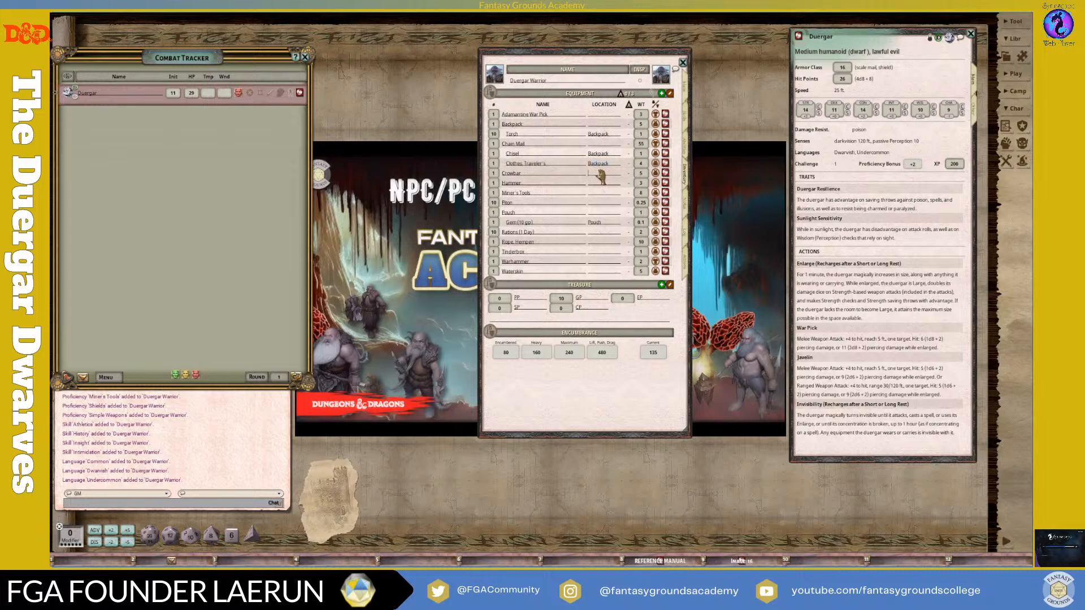
type("Backpack")
left_click(610, 182)
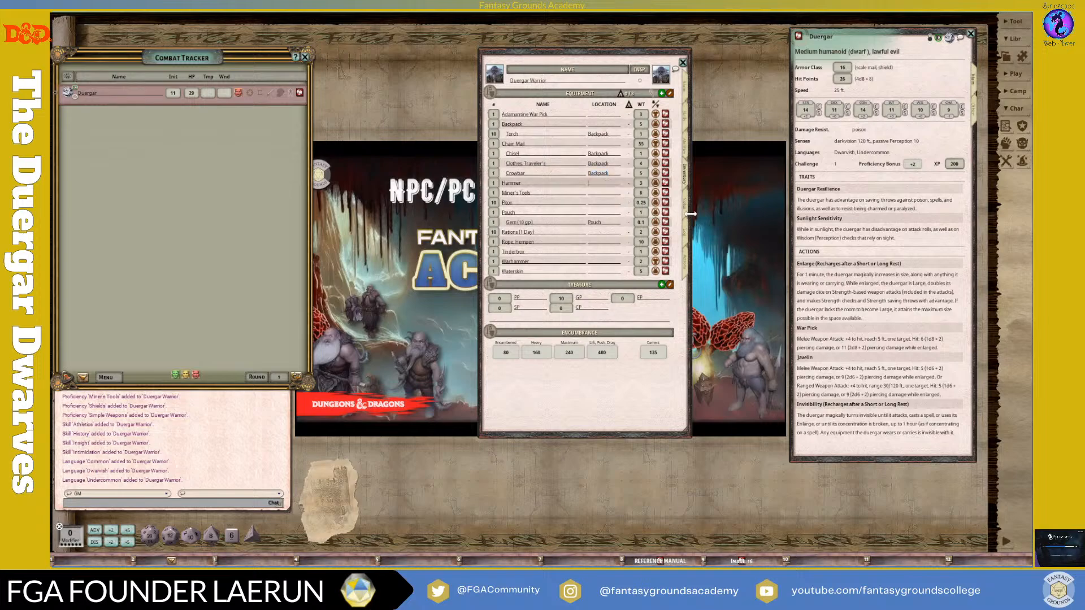
key("shift")
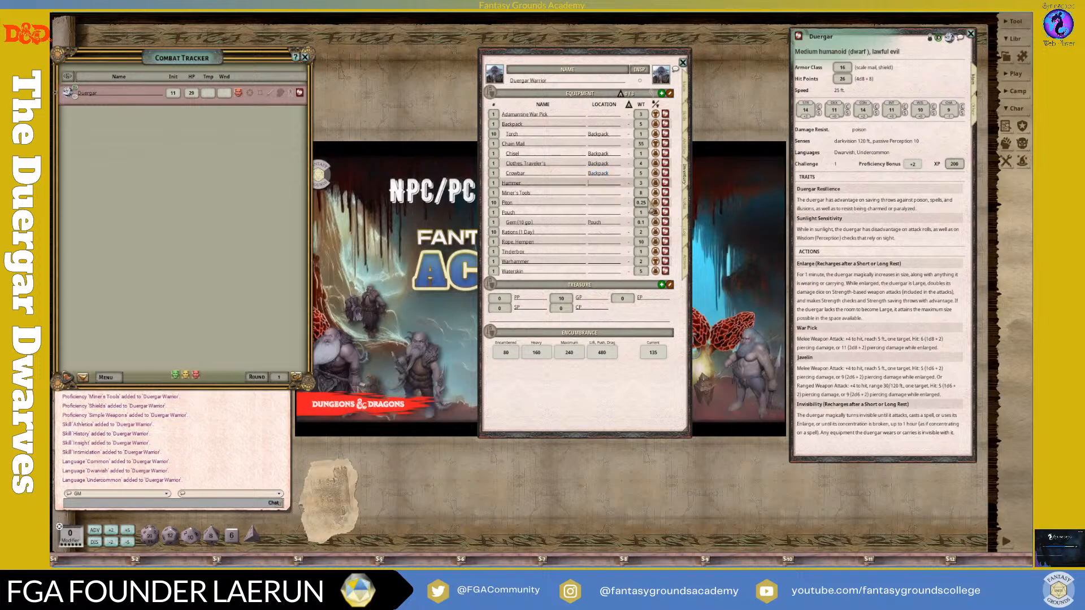
left_click(603, 193)
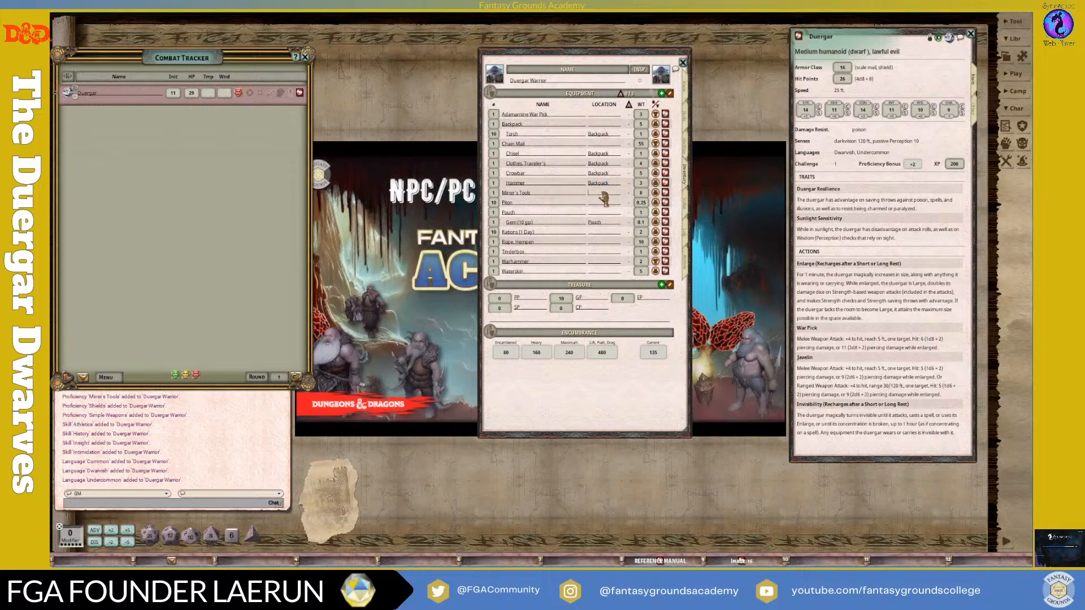
type("Backpack")
Step: Set the location of the Pitons, Rations (1 Day) and Hempen Rope to Backpack
left_click(596, 203)
key("shift")
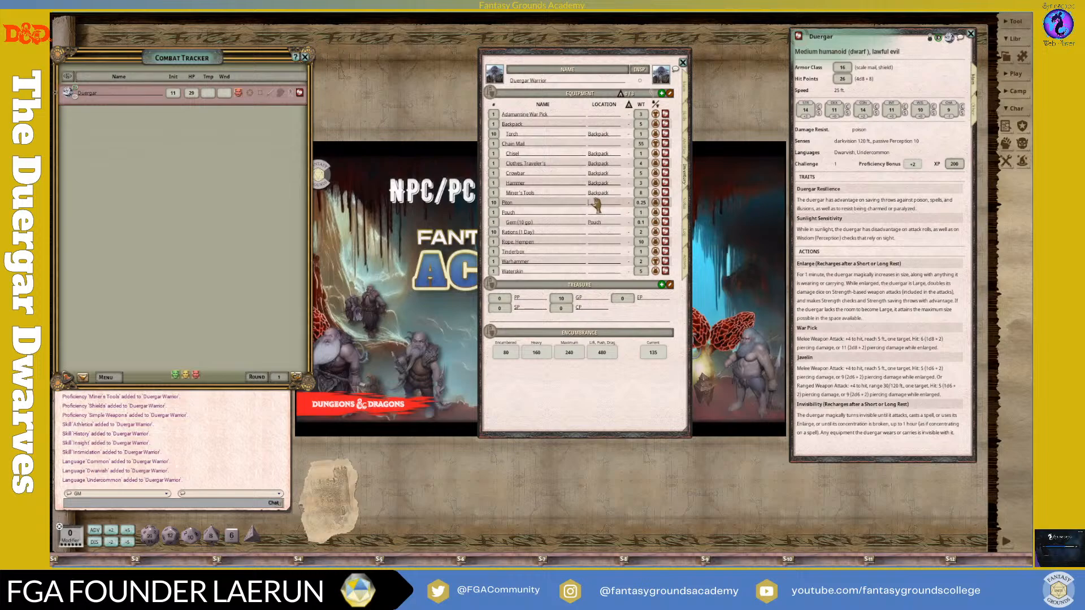
type("Backpack")
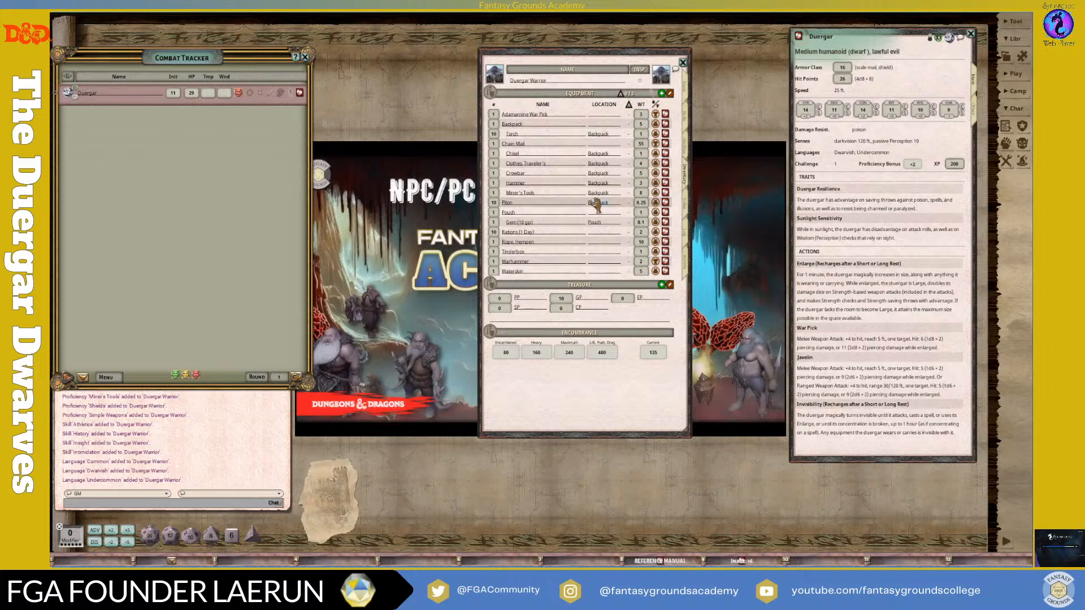
left_click(606, 242)
left_click(601, 222)
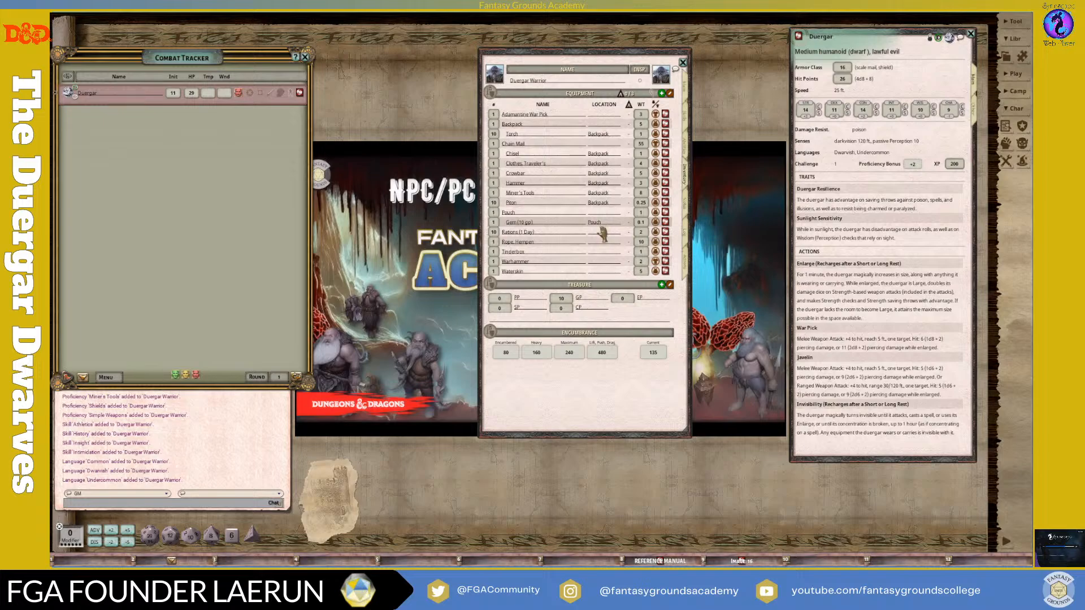
left_click(601, 231)
type("Backpack")
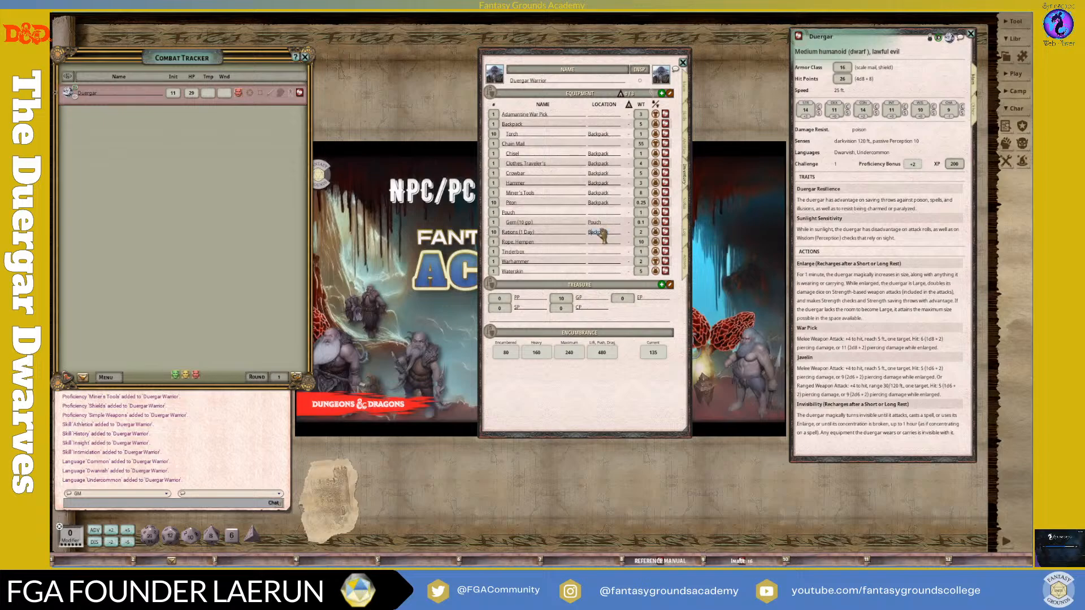
left_click(599, 243)
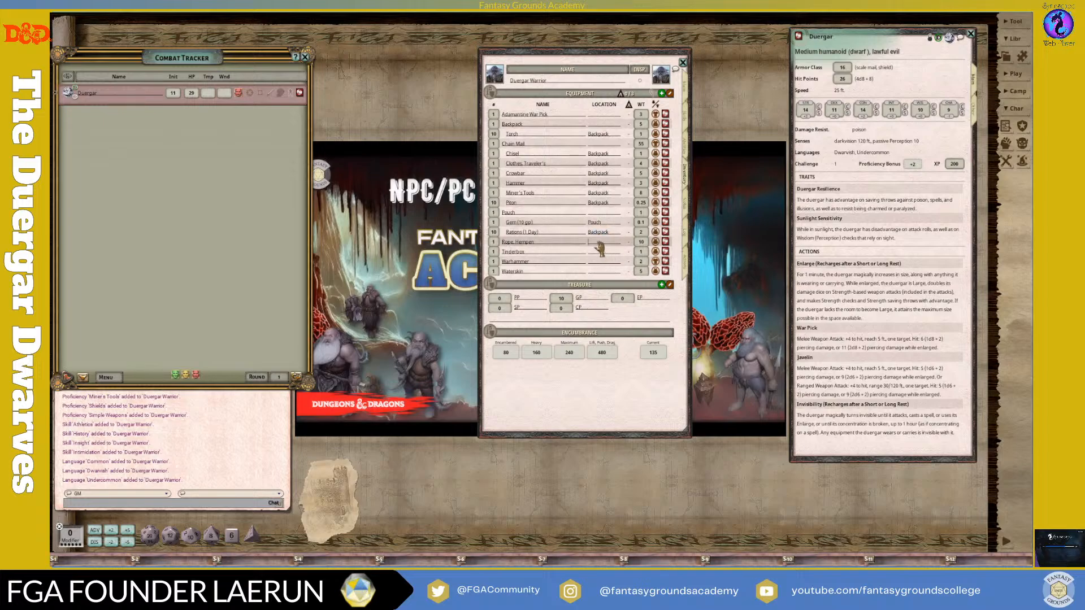
type("Backpack")
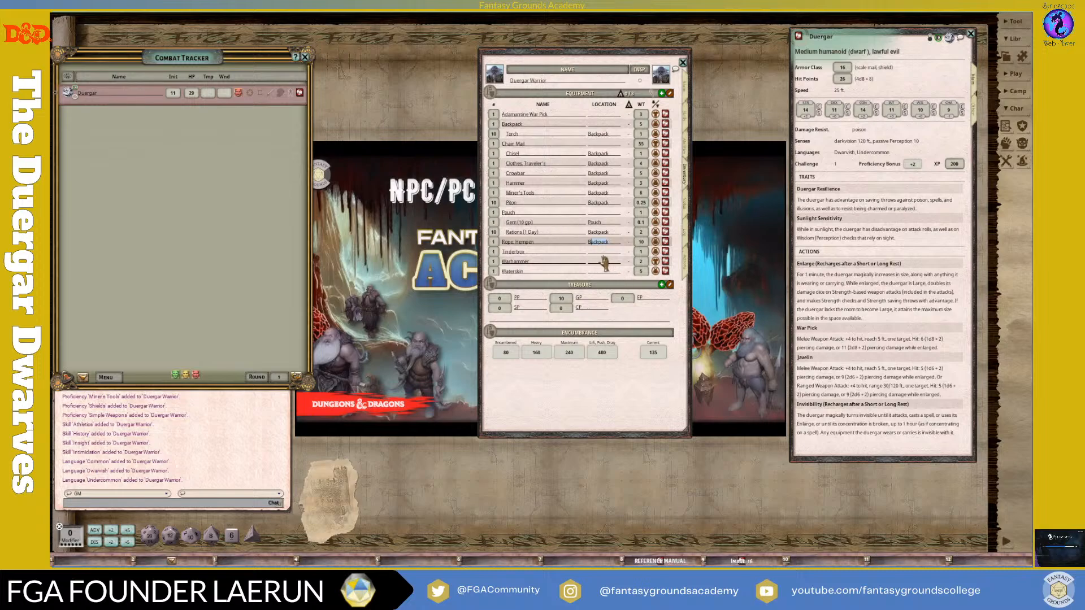
Step: Set the Tinderbox's location to Pouch and the Waterskin's location to Backpack
left_click(611, 253)
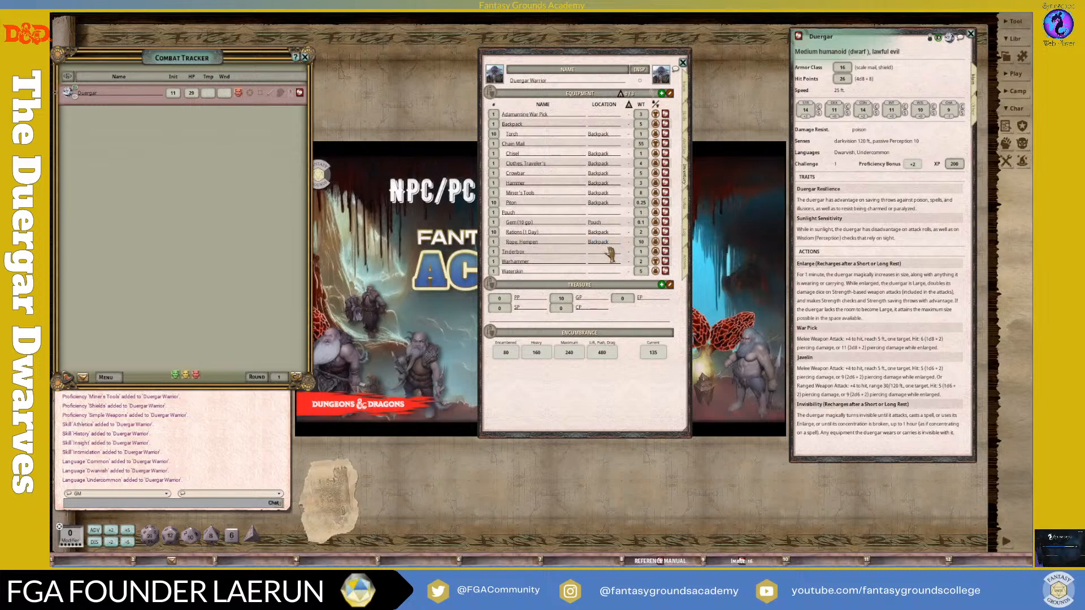
type("Pouch")
left_click(596, 273)
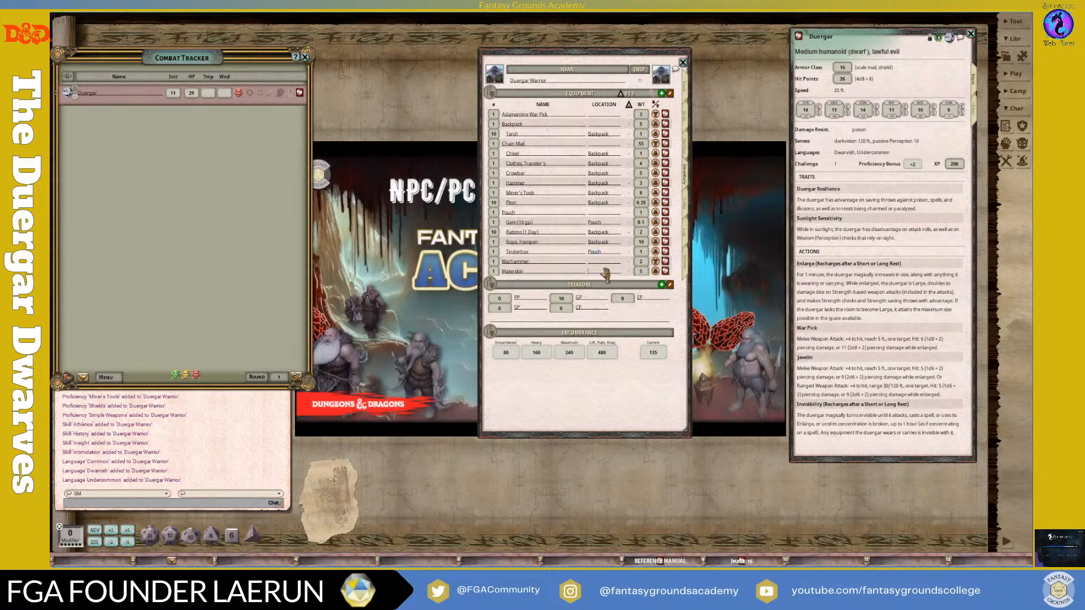
type("Backpack")
left_click(556, 226)
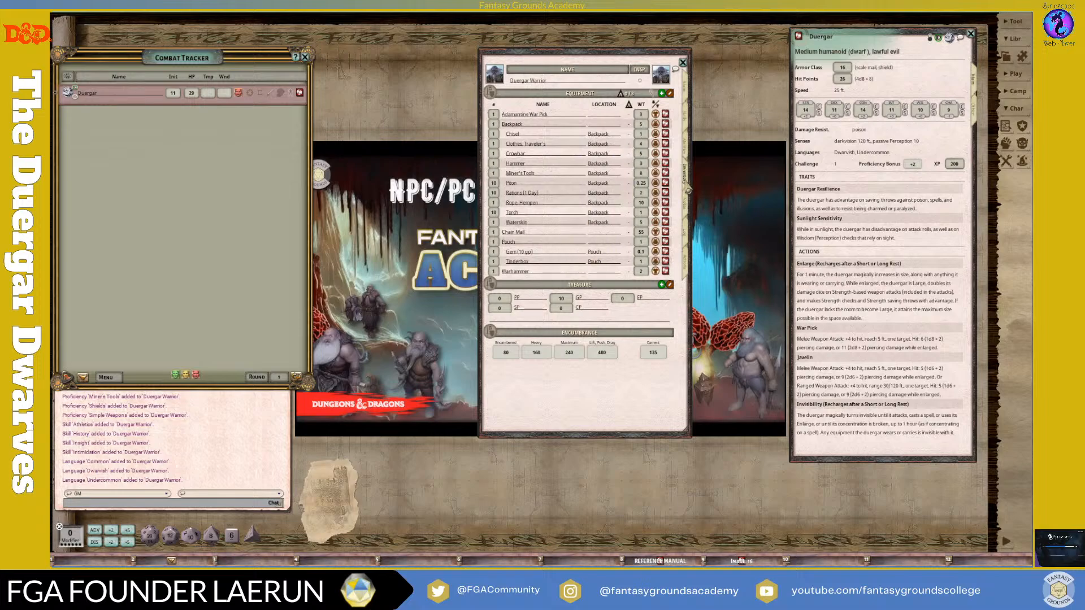
Step: Fill in the character's physical details: gender Male, age 33, height 4'1" and weight 220 lb
left_click(685, 203)
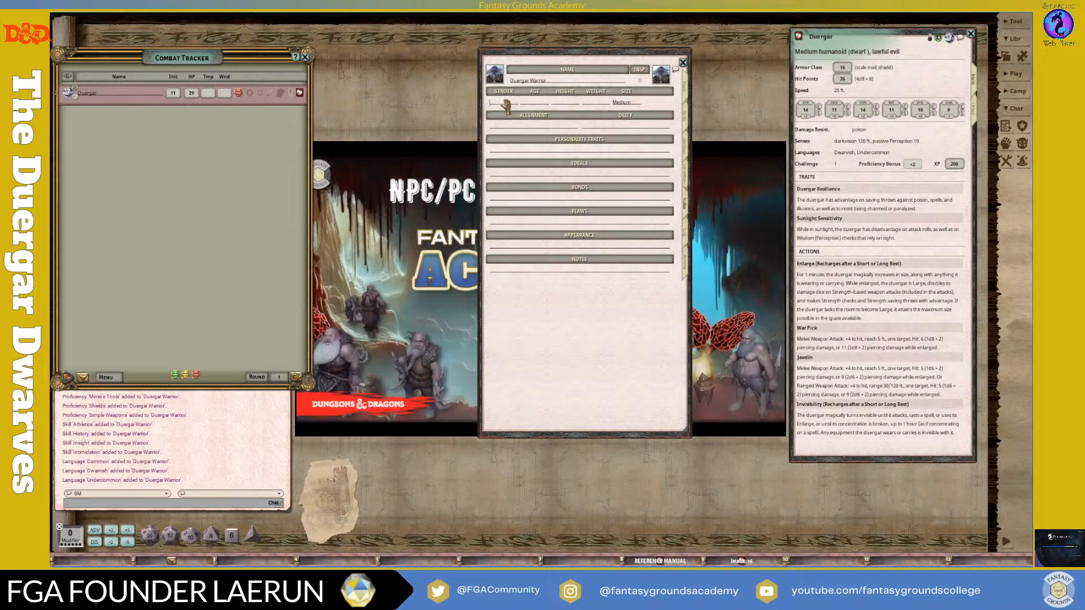
type("Mal")
type("33")
left_click(571, 104)
type("4'1\"")
Step: Set the character's alignment to Neutral in the personal notes section
left_click(541, 129)
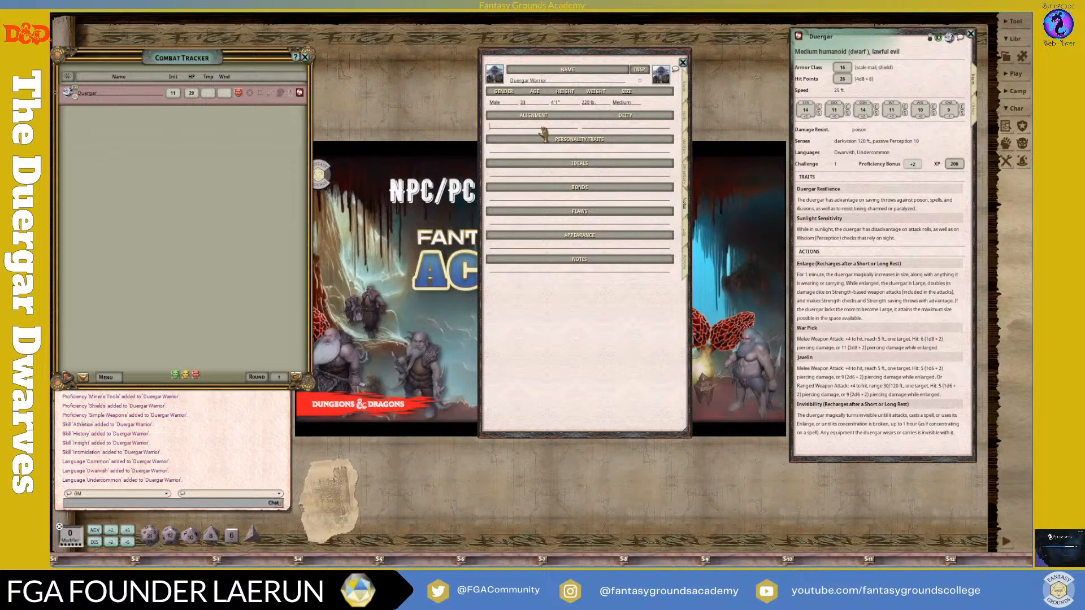
type("Neutral")
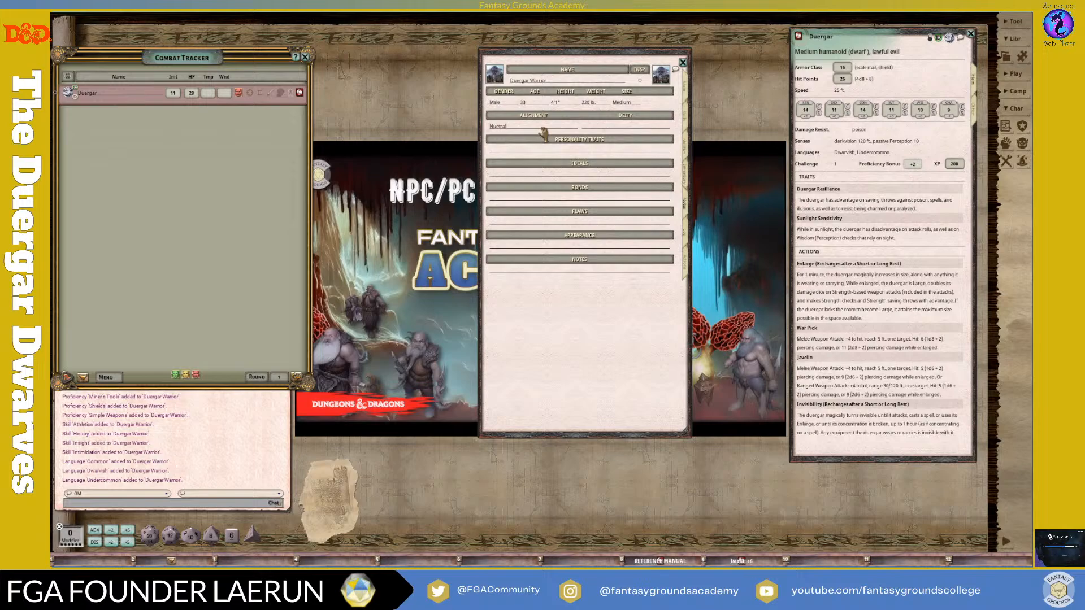
type("uetral")
key("Home")
Step: Place the character sheet beside the Duergar NPC record, and shorten the NPC record to a matching height
left_click_drag(581, 68, 650, 48)
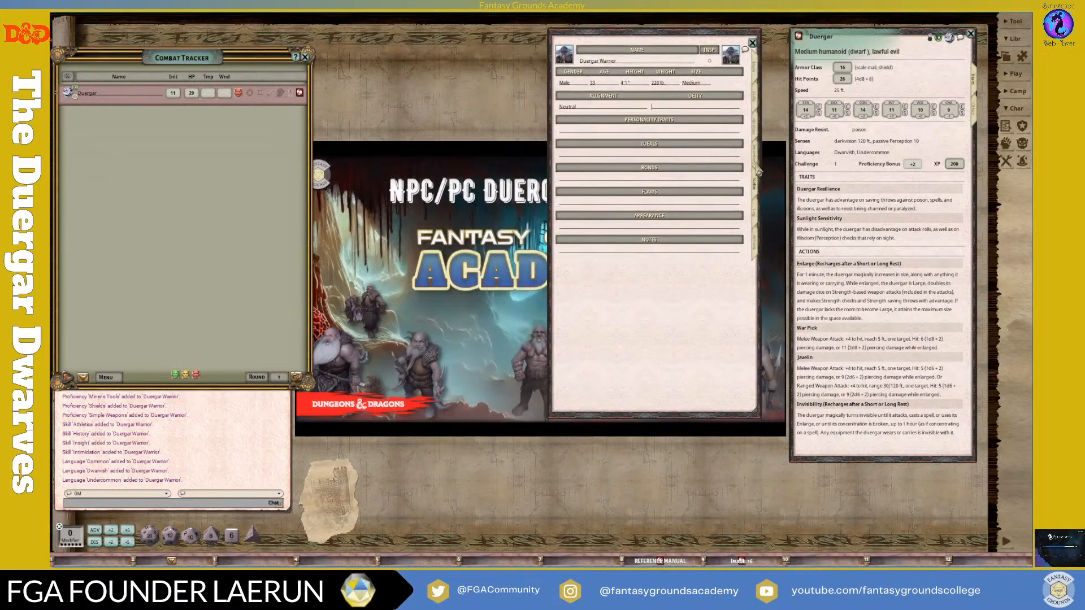
left_click_drag(842, 377, 901, 378)
left_click_drag(891, 36, 873, 36)
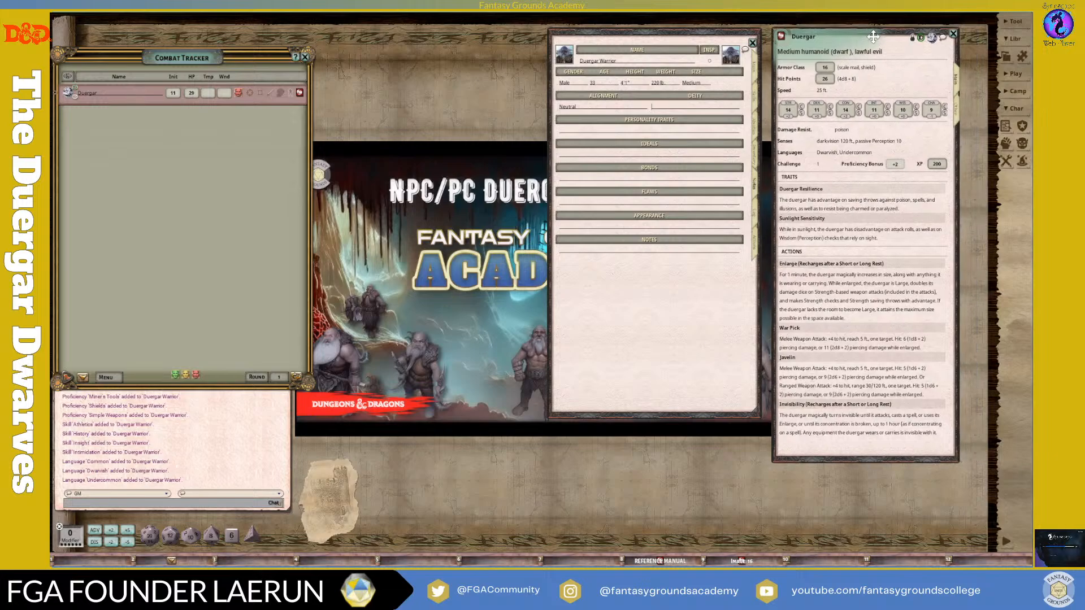
left_click_drag(874, 461, 873, 421)
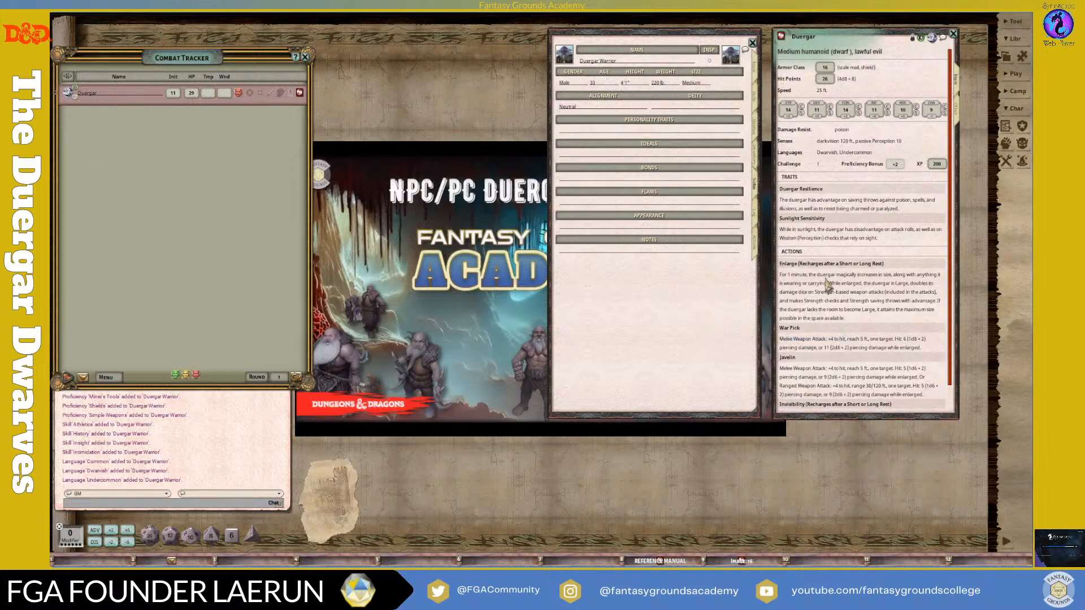
scroll(838, 292, "down", 1)
scroll(838, 292, "up", 1)
left_click_drag(862, 32, 859, 32)
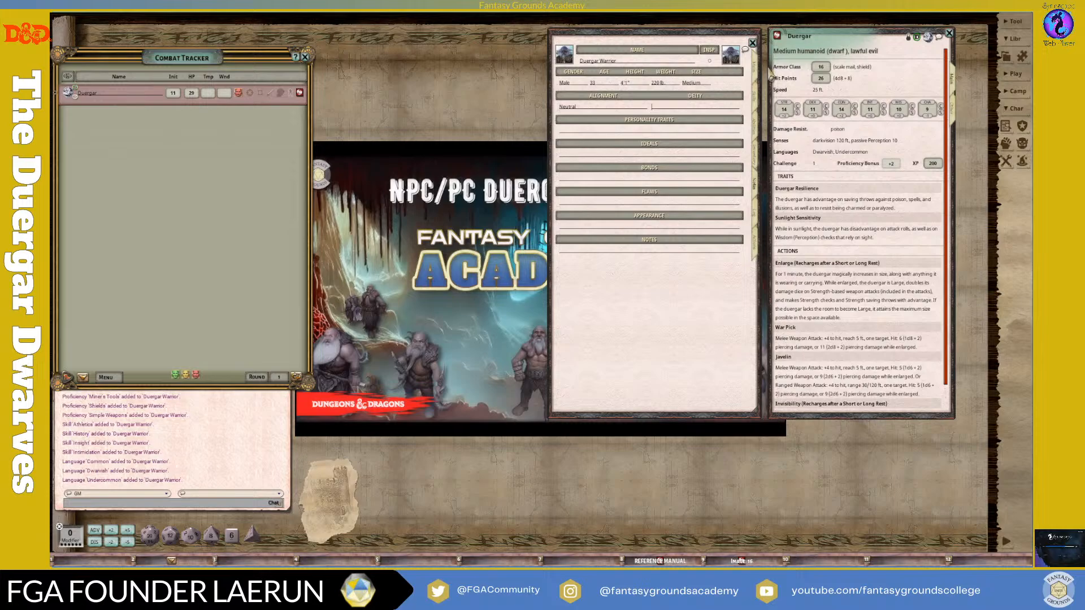
Step: Level the Duergar Warrior up to Fighter 2, check for available feats and commit the level-up
left_click(756, 76)
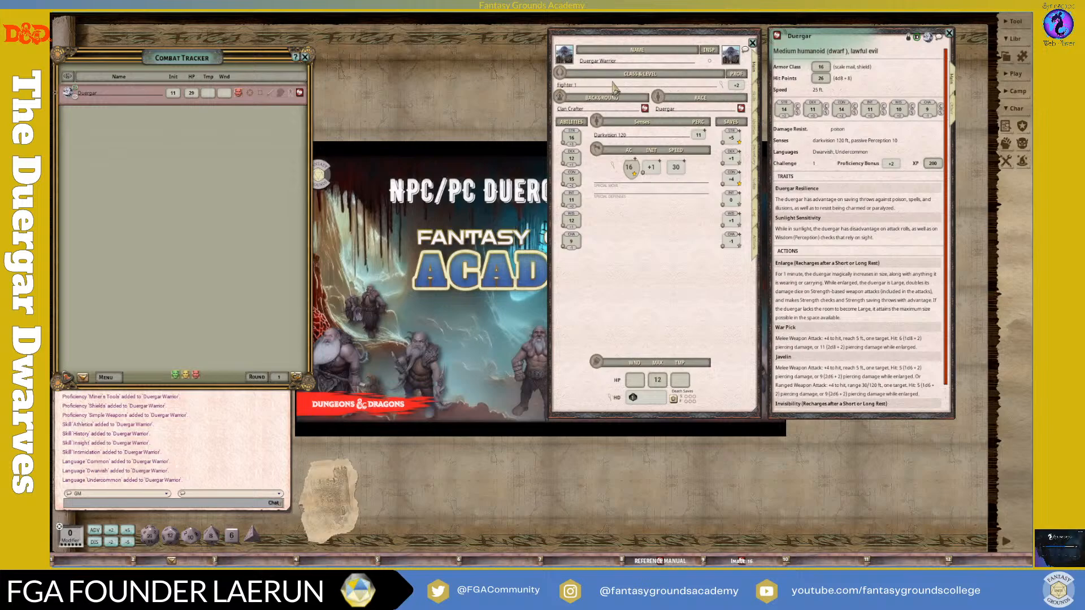
left_click(723, 86)
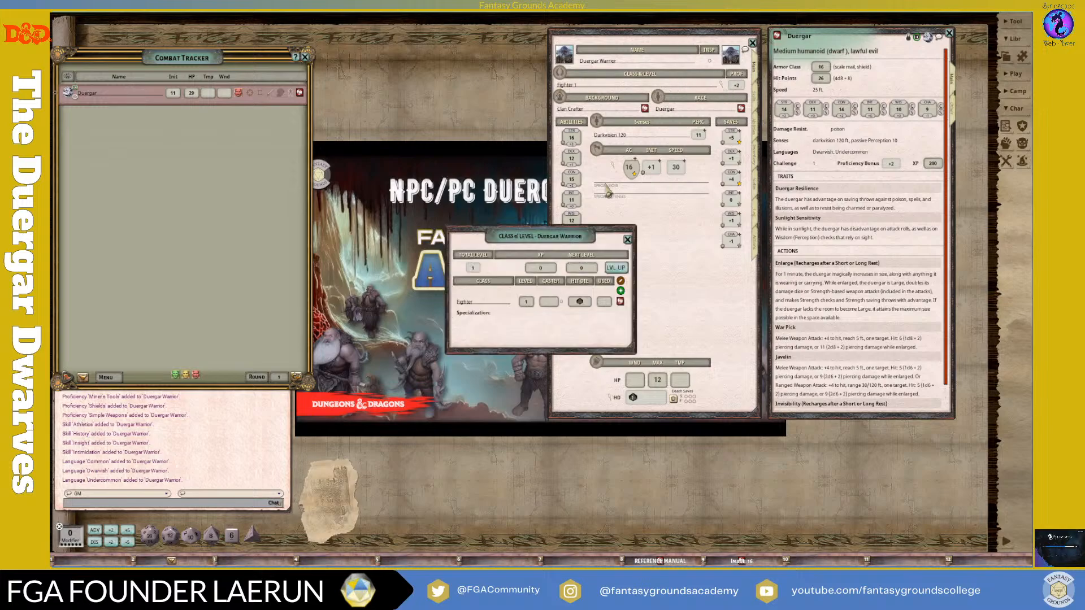
left_click(620, 271)
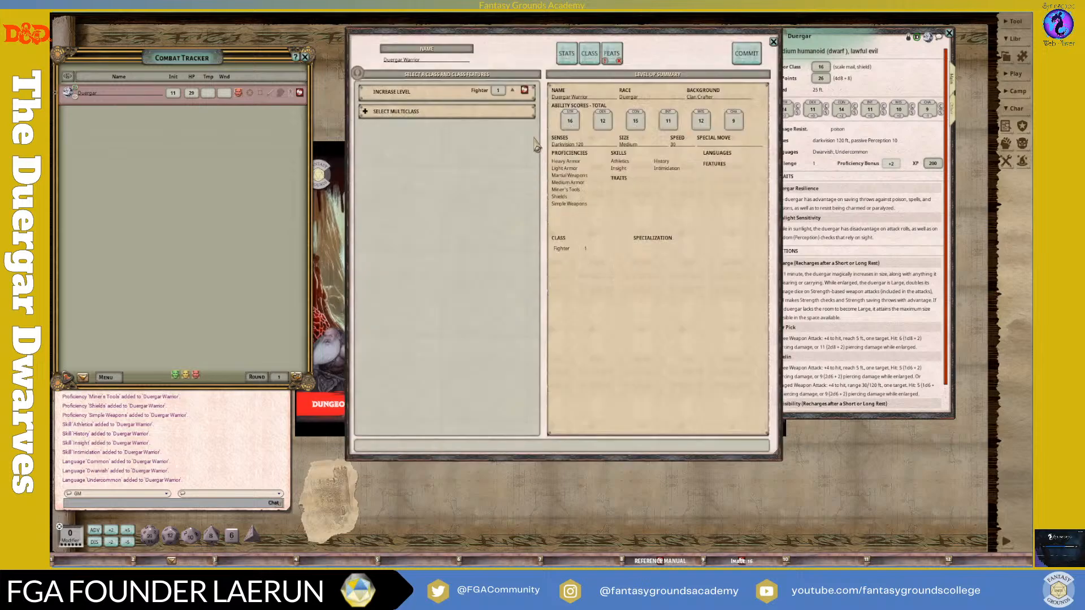
left_click(514, 91)
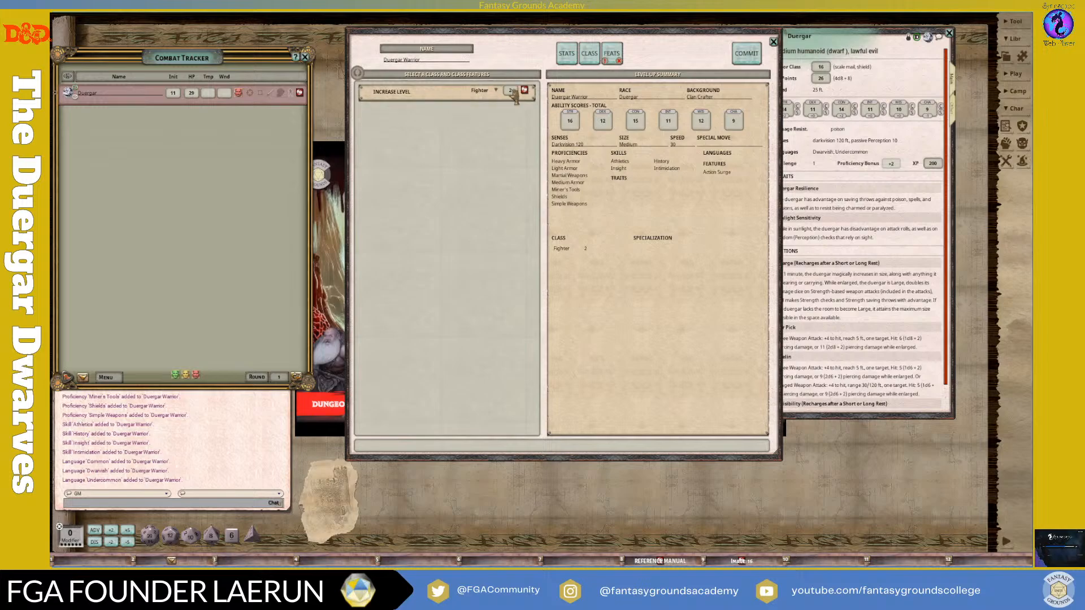
left_click(615, 57)
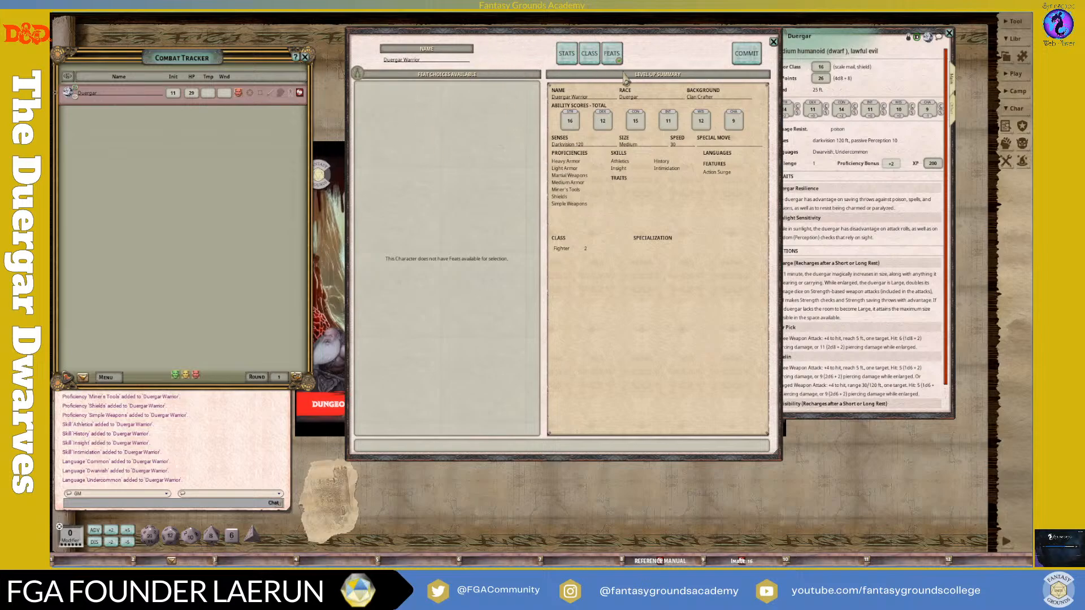
left_click(746, 54)
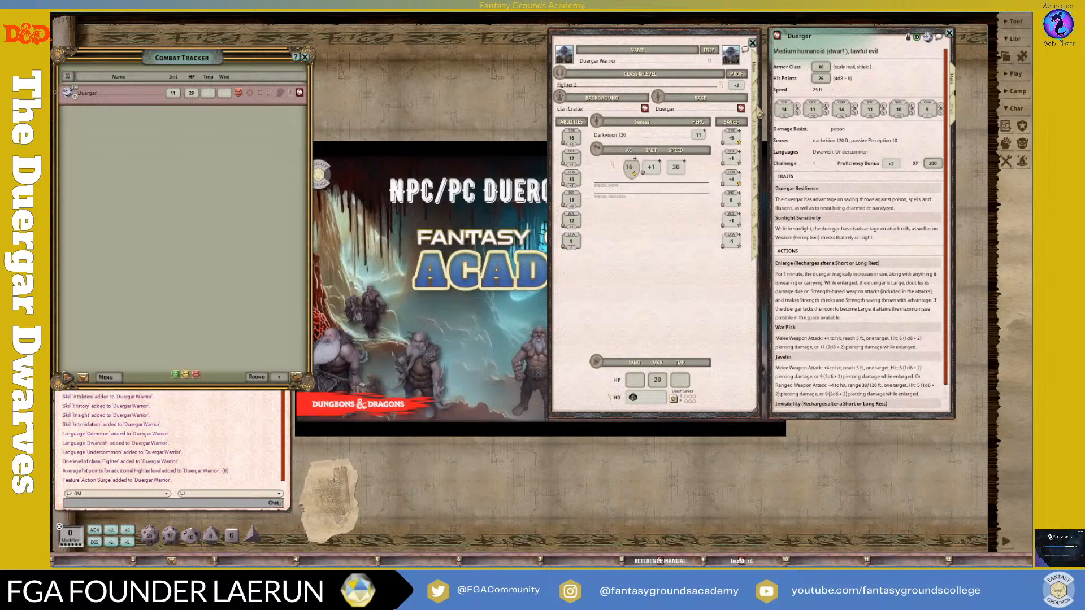
left_click(759, 130)
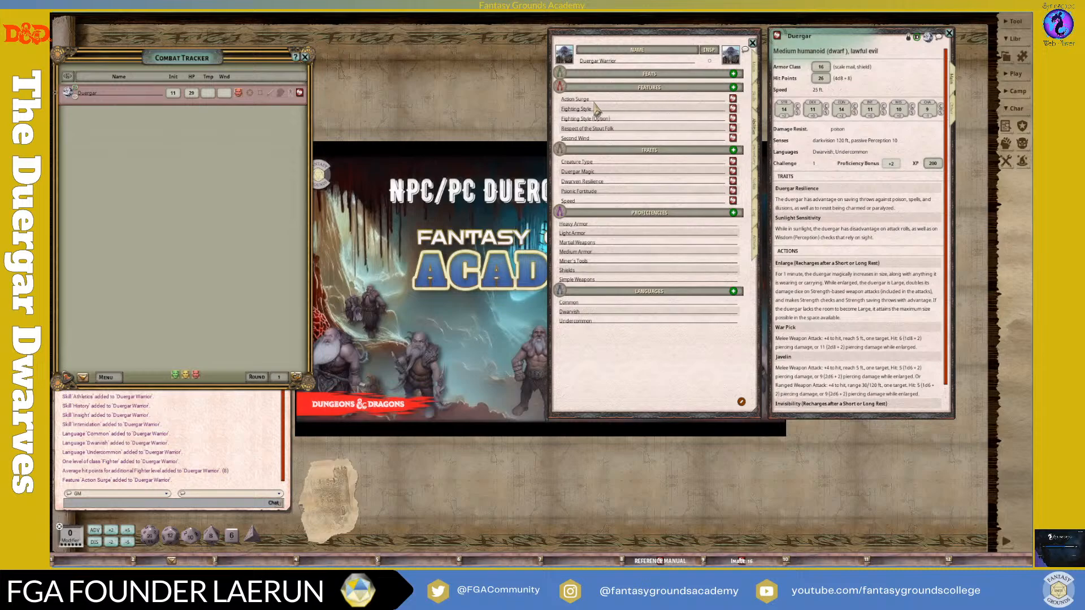
right_click(733, 120)
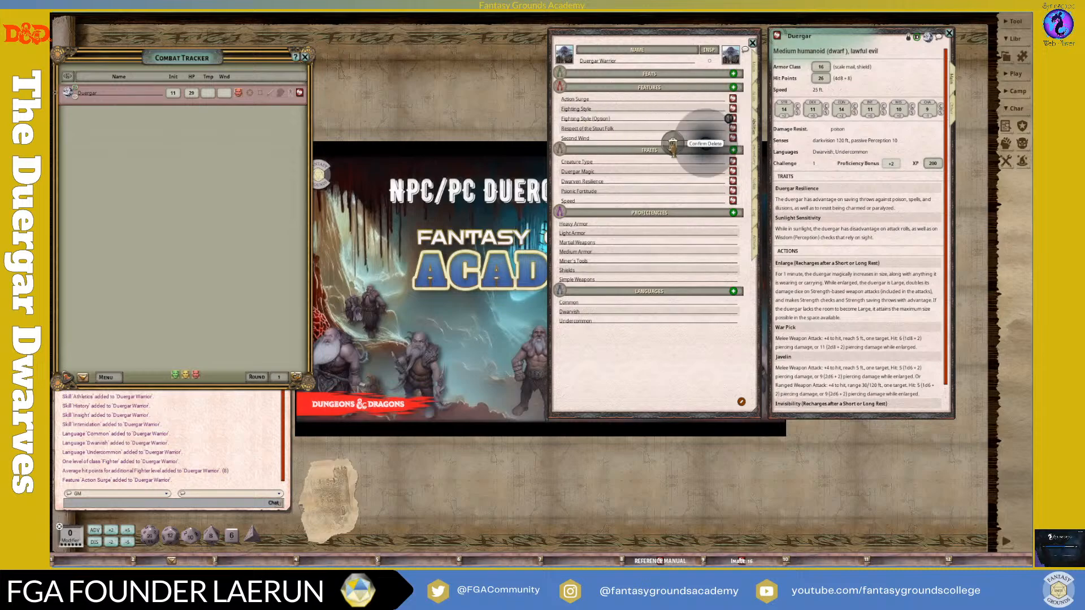
left_click(611, 136)
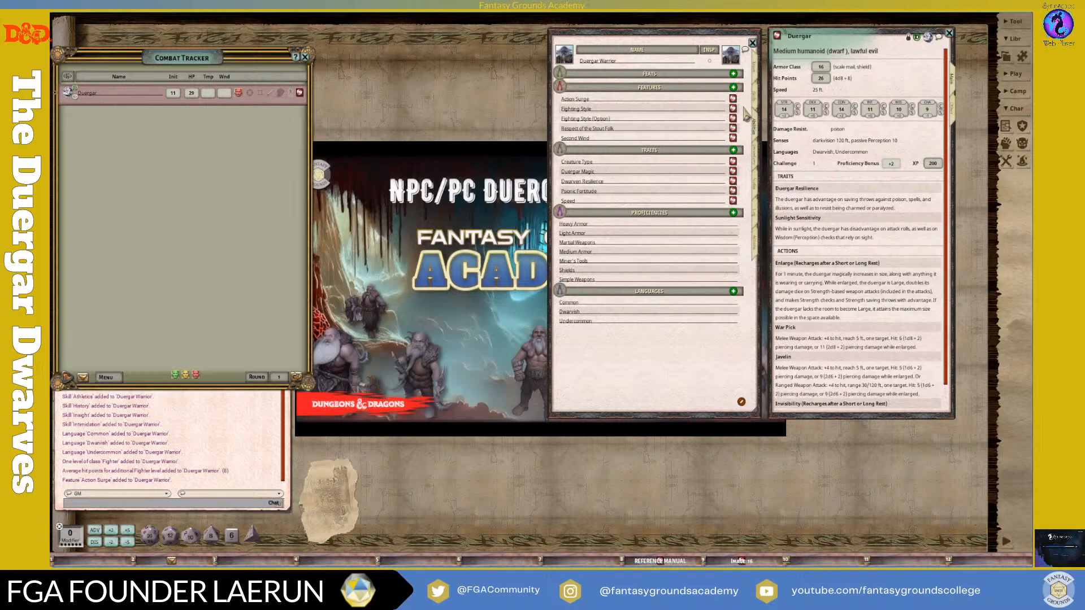
Step: Start another level-up for the Duergar Warrior and raise the Fighter class to level 3
left_click(755, 72)
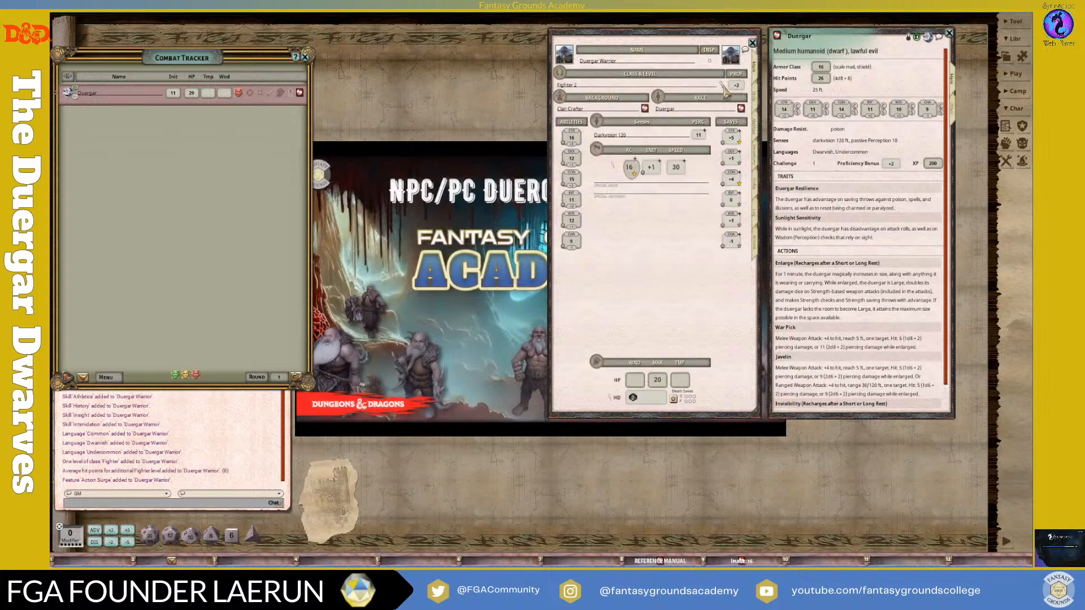
double_click(723, 85)
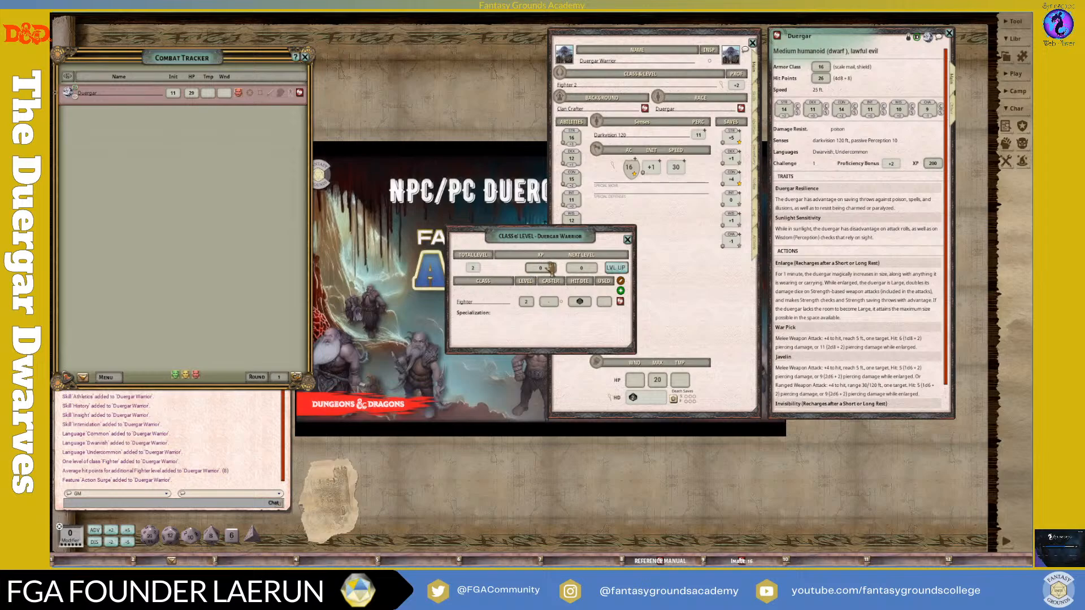
left_click(616, 269)
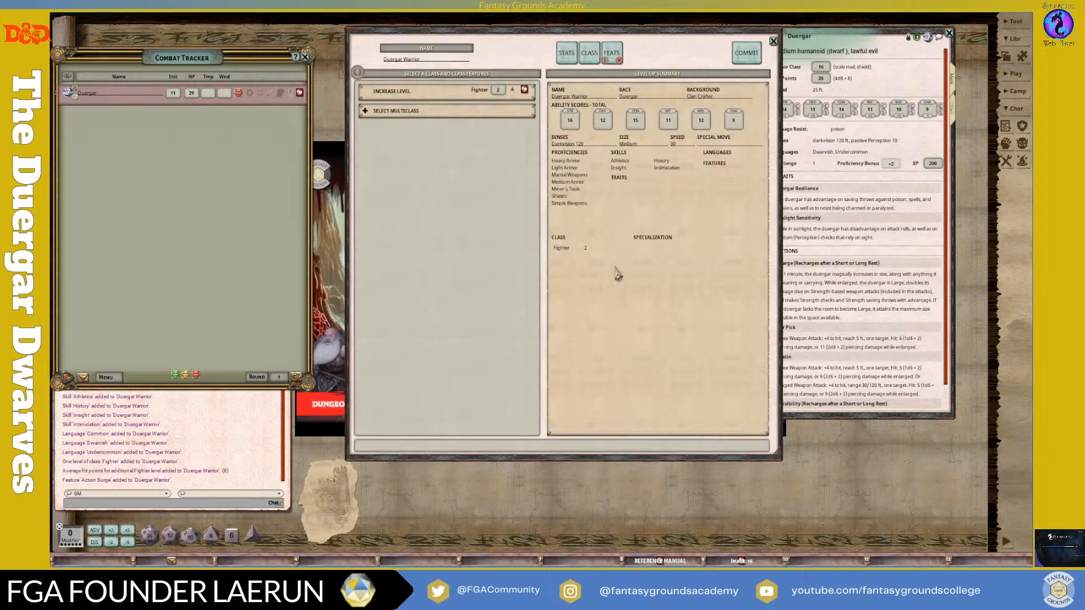
left_click(513, 90)
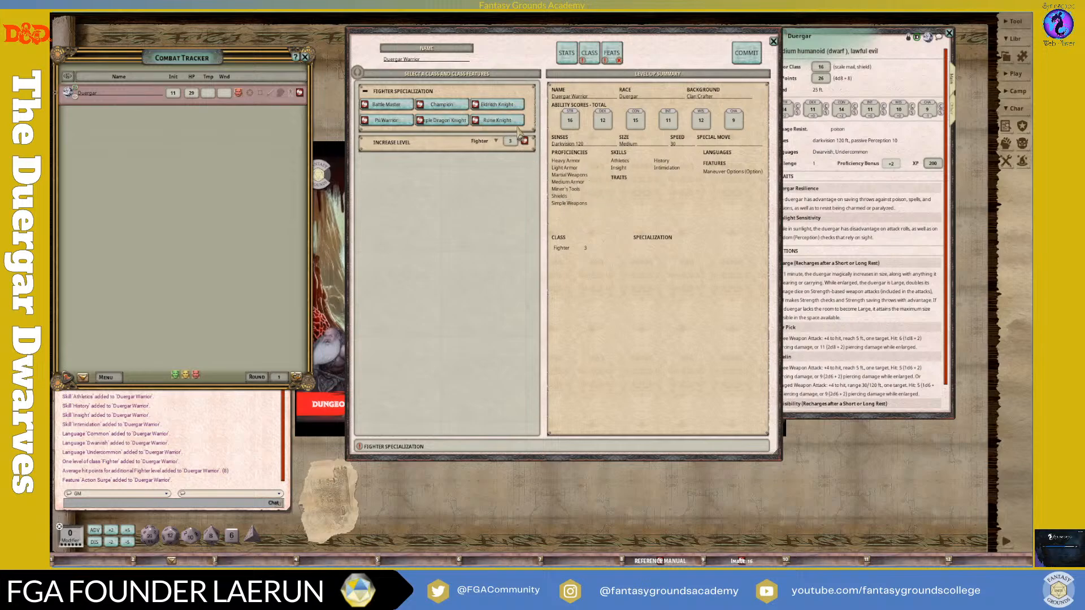
Step: Read the Rune Knight specialization's description and its feature list
left_click(475, 121)
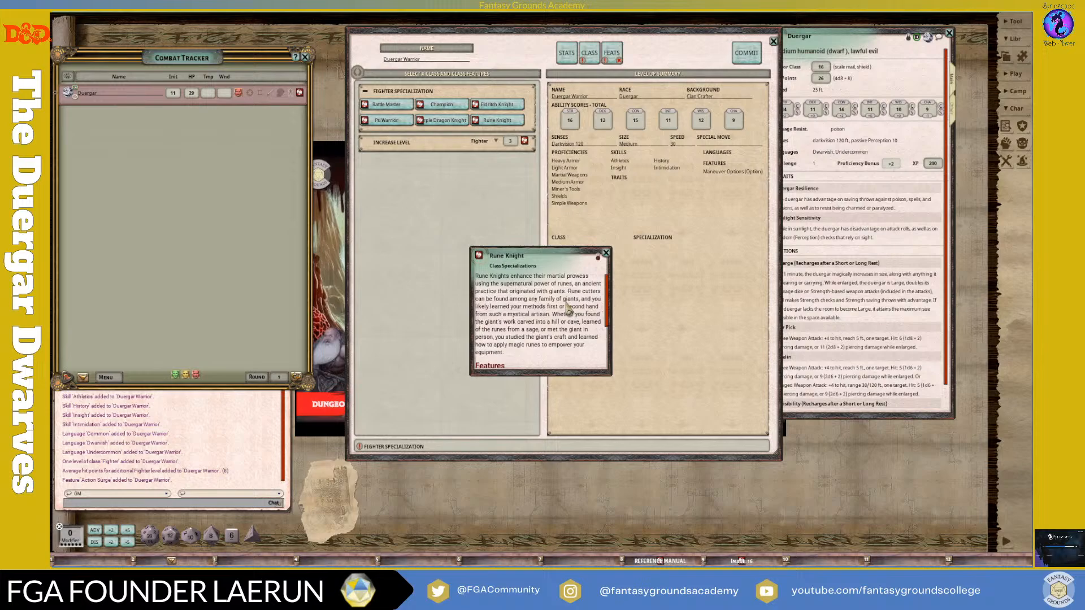
scroll(565, 307, "down", 1)
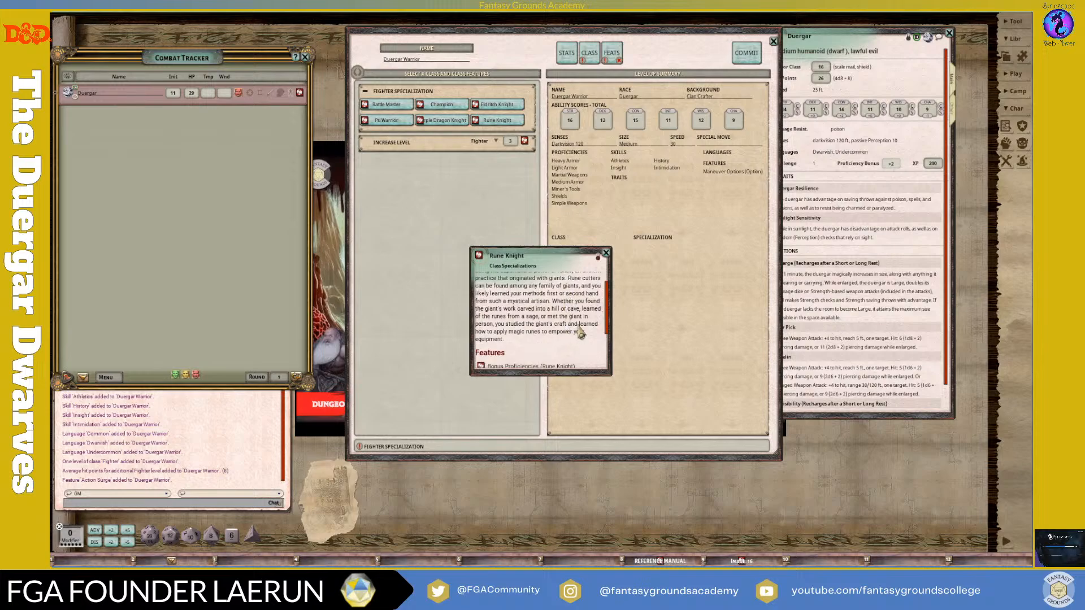
scroll(581, 331, "down", 4)
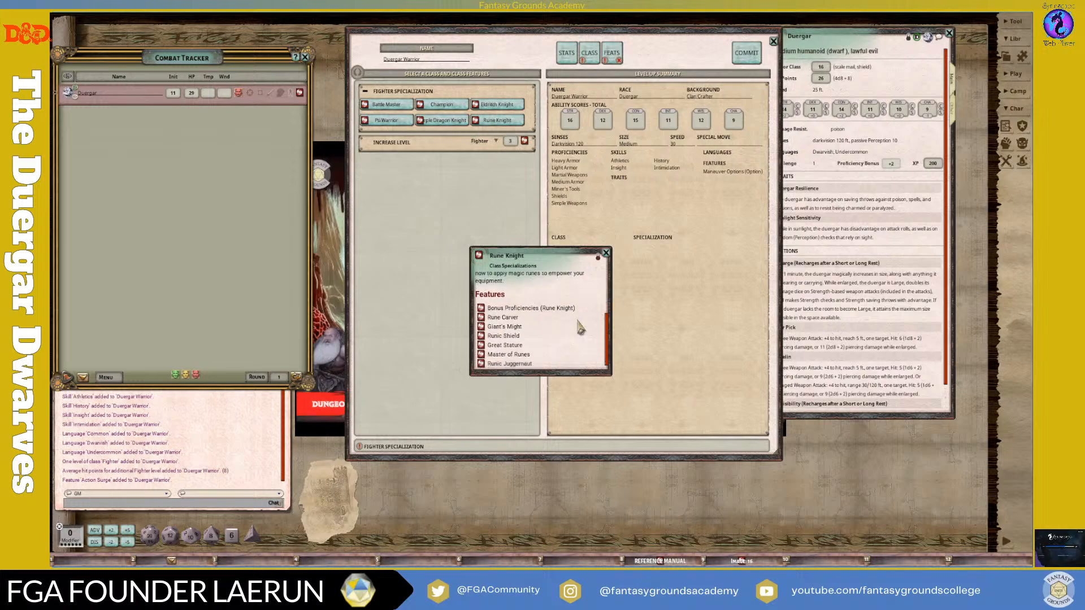
left_click(606, 255)
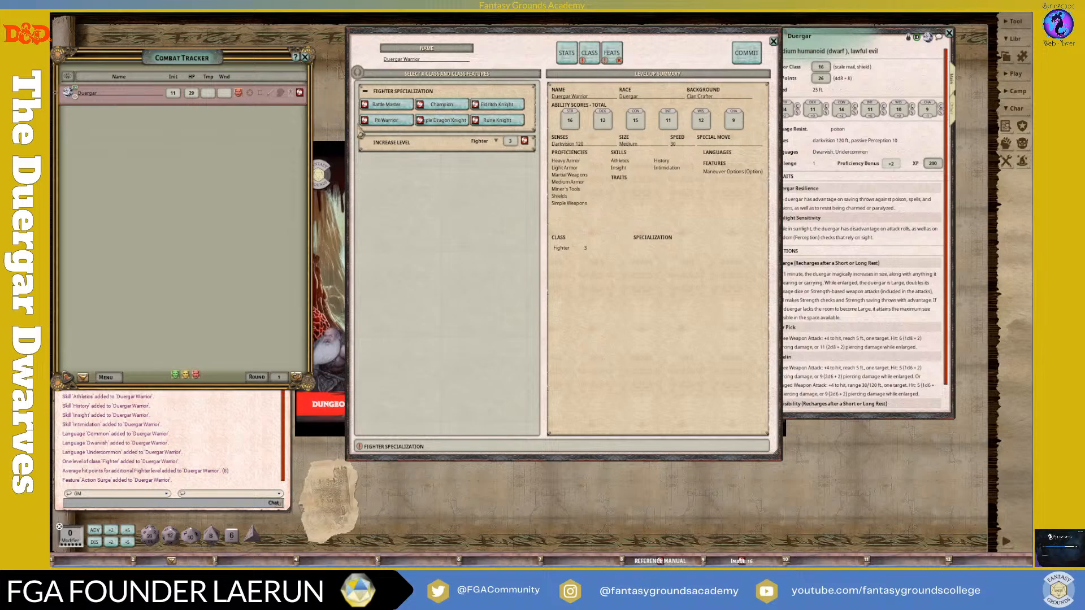
Step: Read the Psi Warrior specialization's description and its feature list
left_click(365, 121)
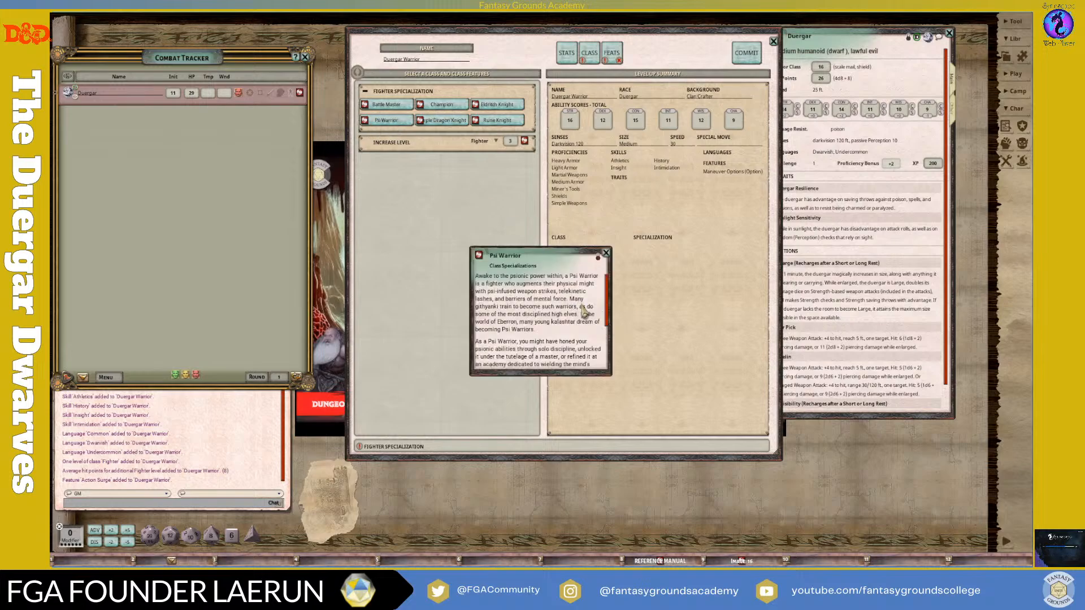
scroll(583, 312, "down", 5)
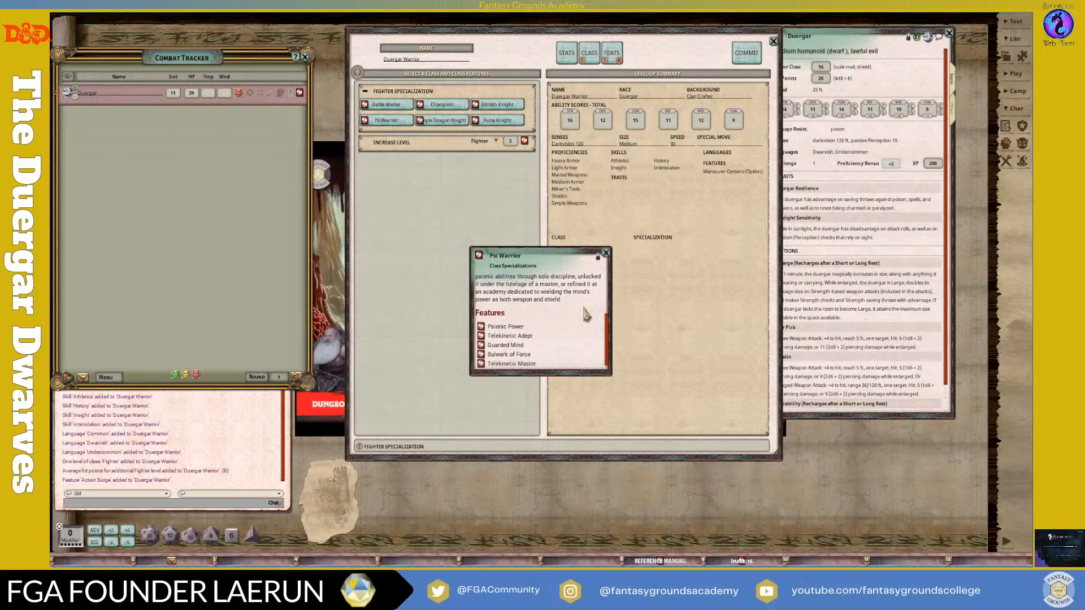
scroll(586, 314, "up", 2)
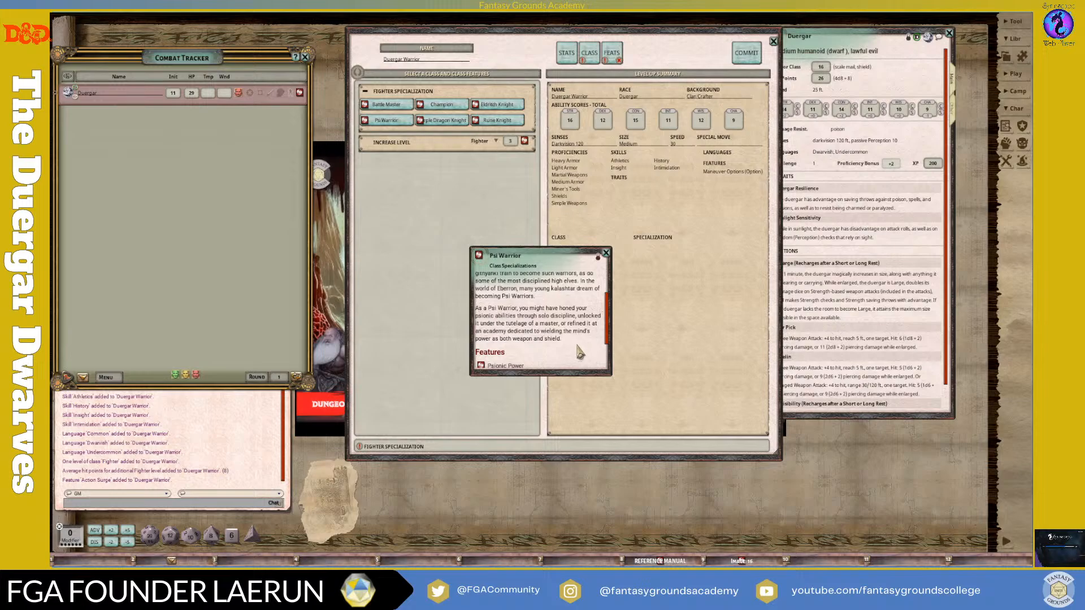
scroll(581, 349, "up", 3)
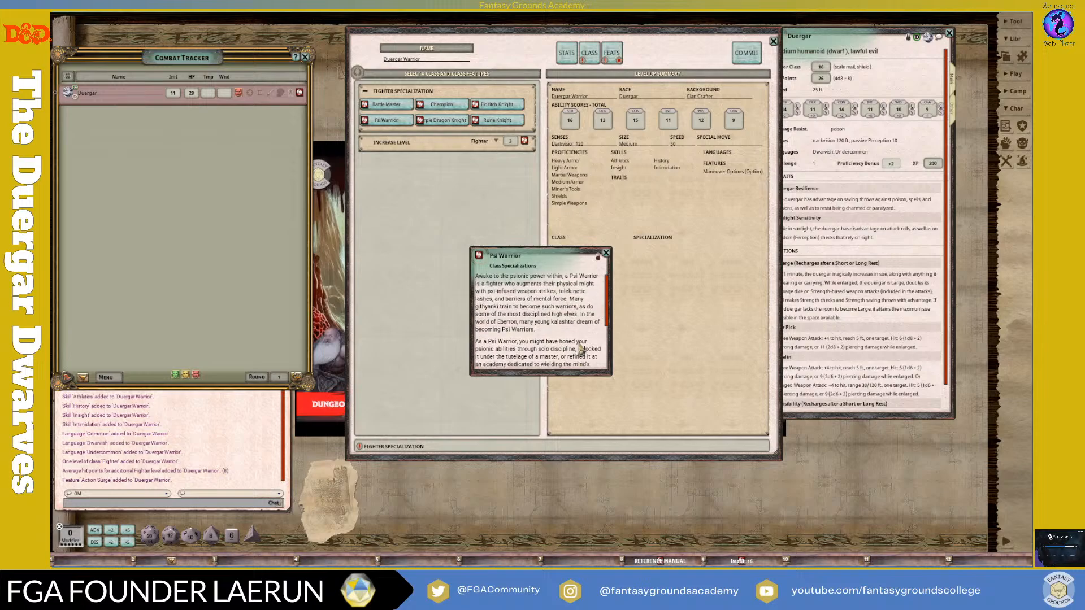
left_click(607, 253)
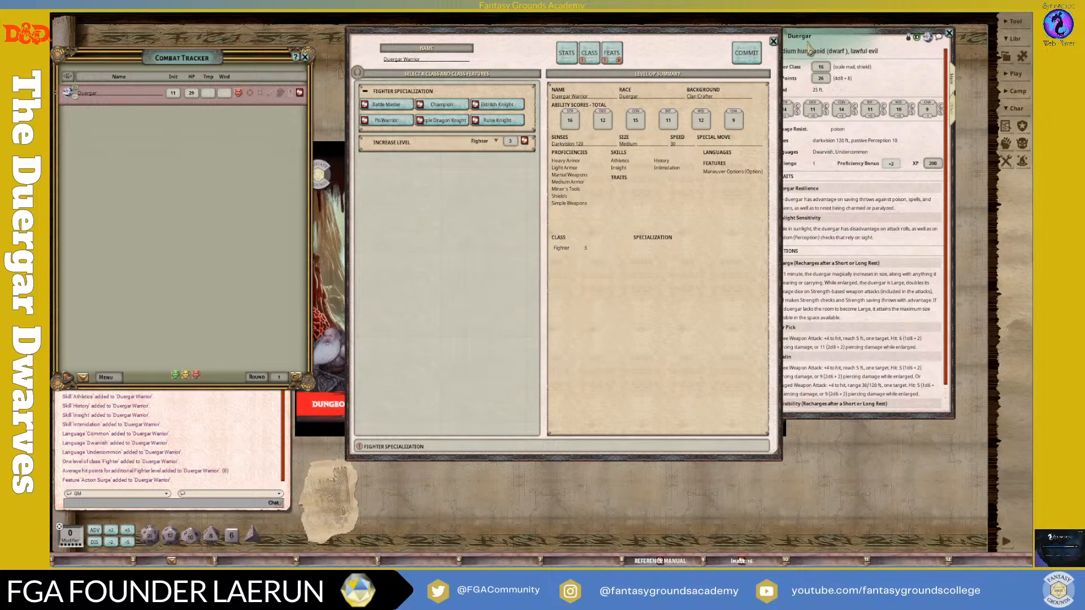
Step: Choose Psi Warrior as the Fighter specialization, check for available feats and commit the level-up
left_click(408, 120)
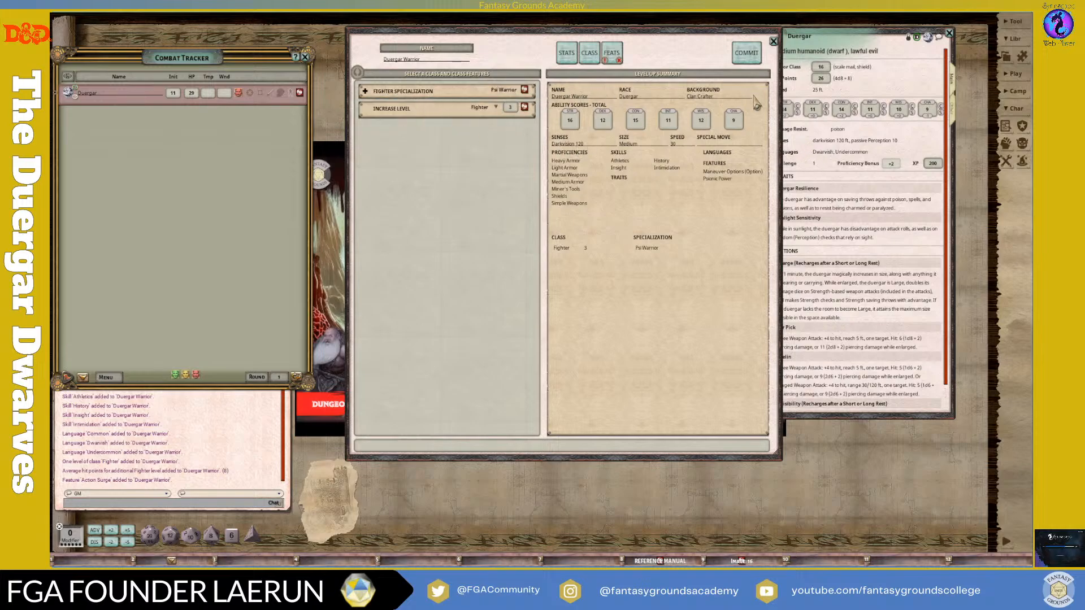
left_click(616, 55)
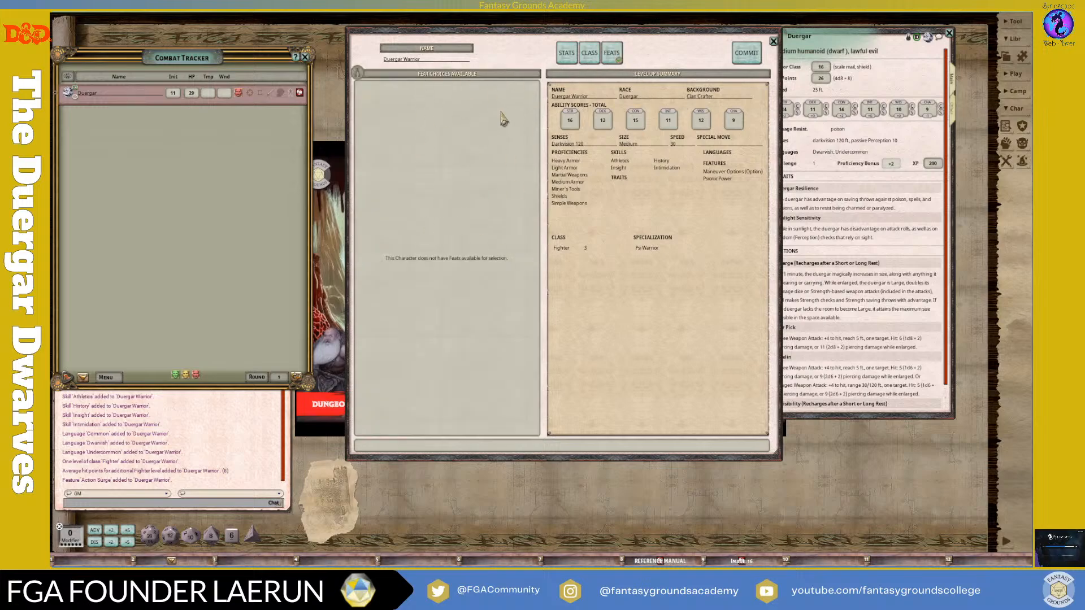
left_click(750, 62)
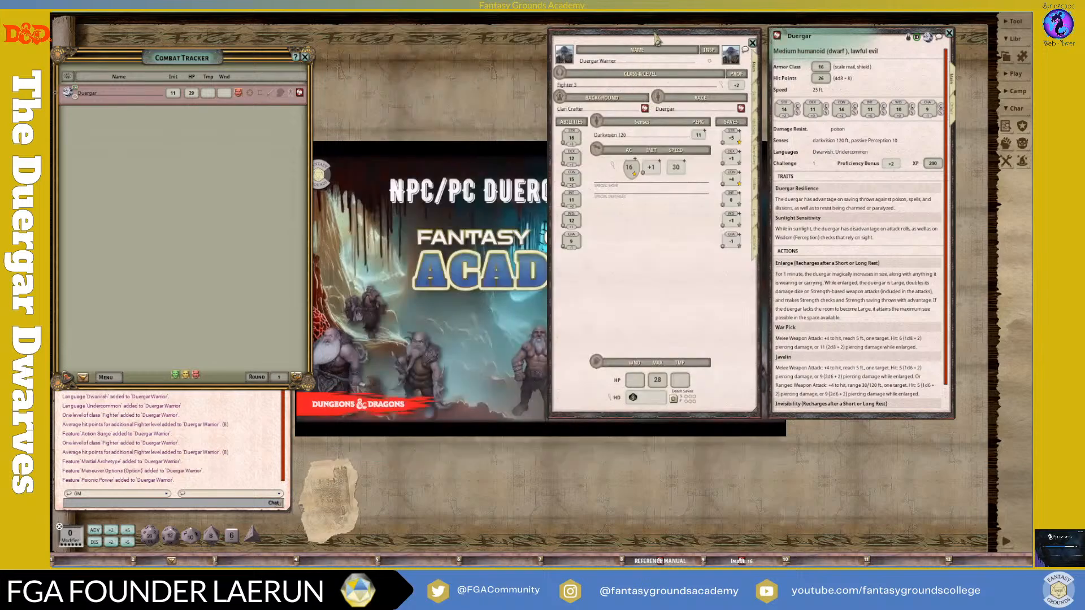
Step: Move the character sheet away from the NPC record, enlarge it and show the skills list
left_click_drag(657, 34, 560, 33)
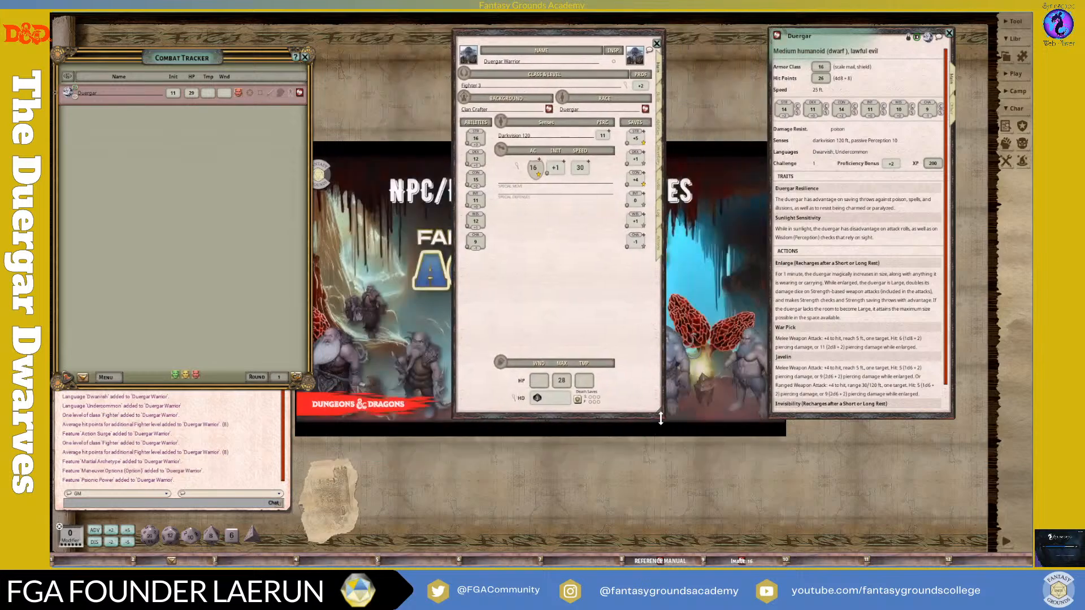
left_click_drag(662, 417, 739, 467)
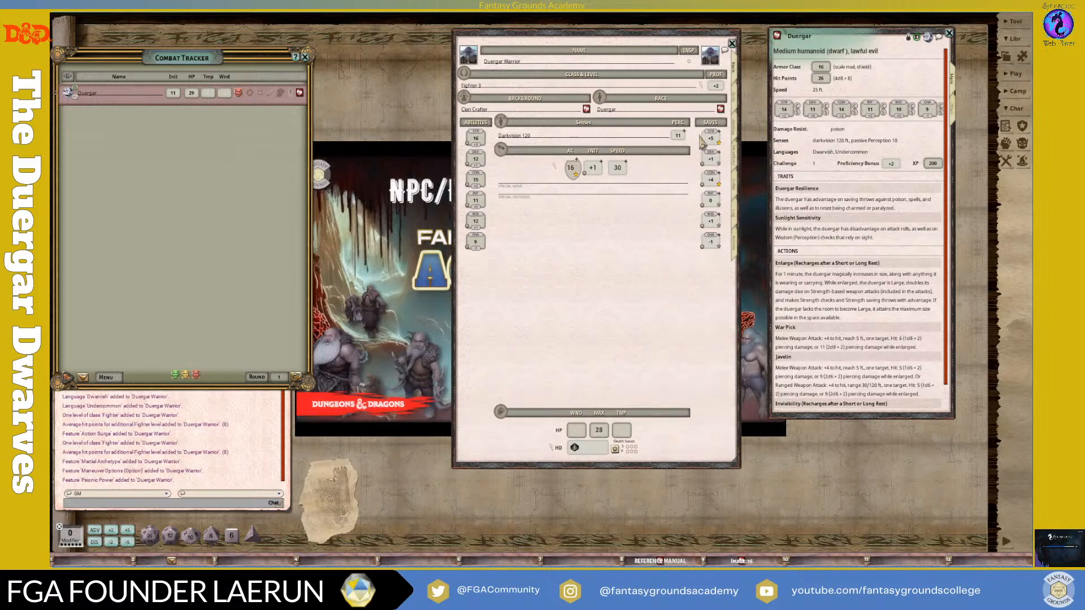
left_click(735, 111)
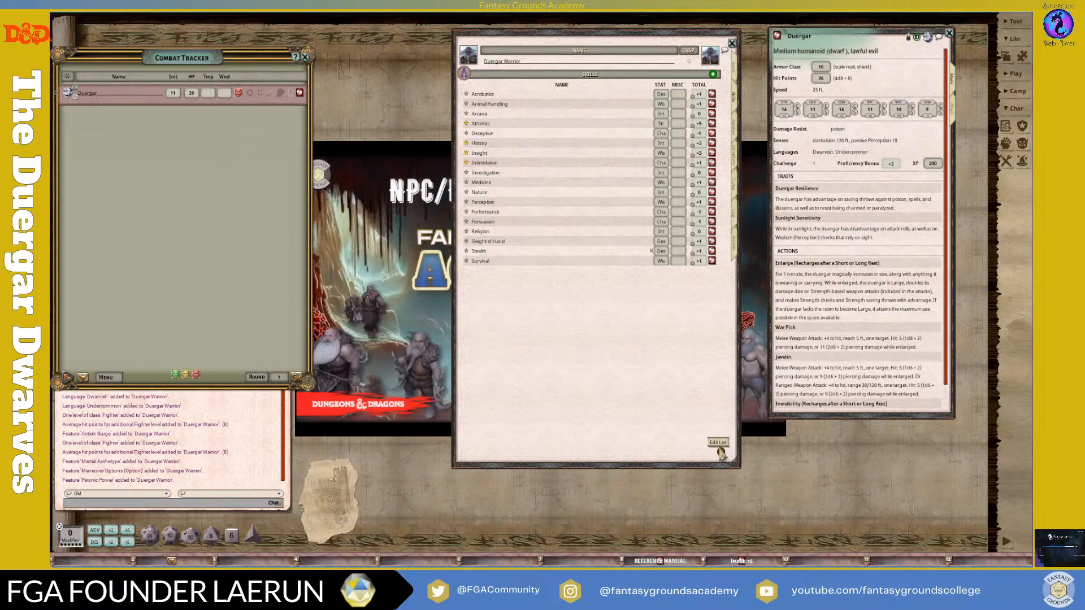
Step: Add a Miner's Tools entry based on Wisdom to the skills list and mark it as proficient
left_click(713, 74)
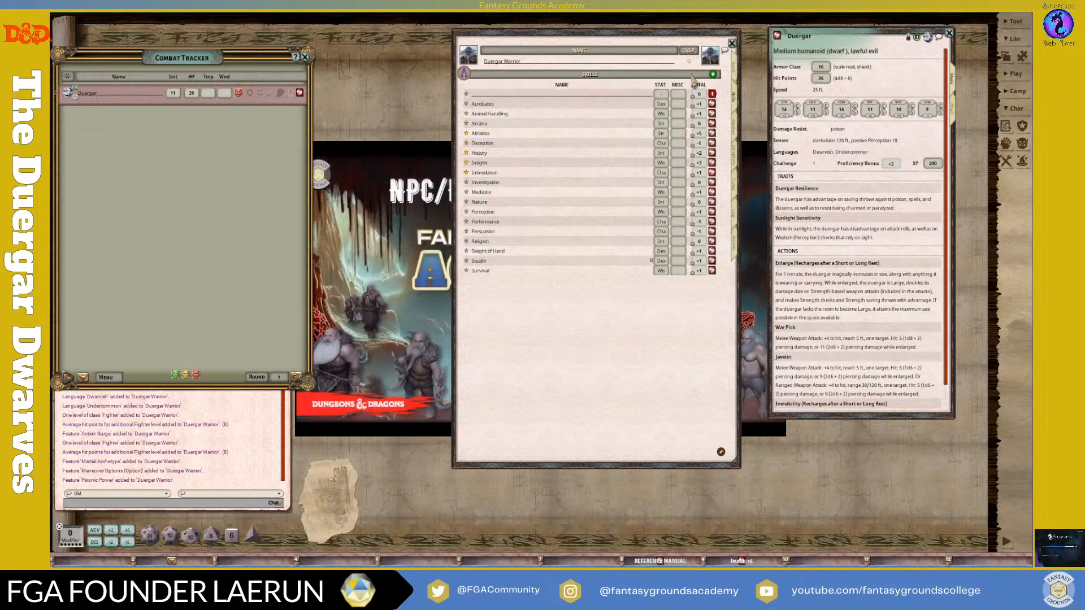
type("Miner's Tools")
left_click(466, 95)
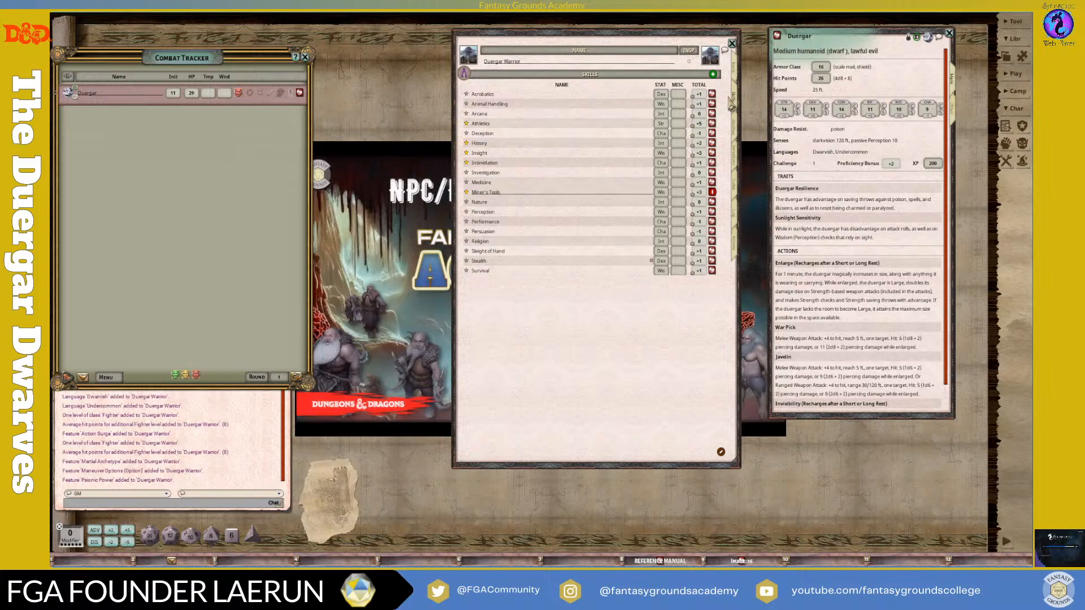
Step: Read the Fighting Style feature's options and rename the feature Fighting Style (Dueling)
left_click(736, 134)
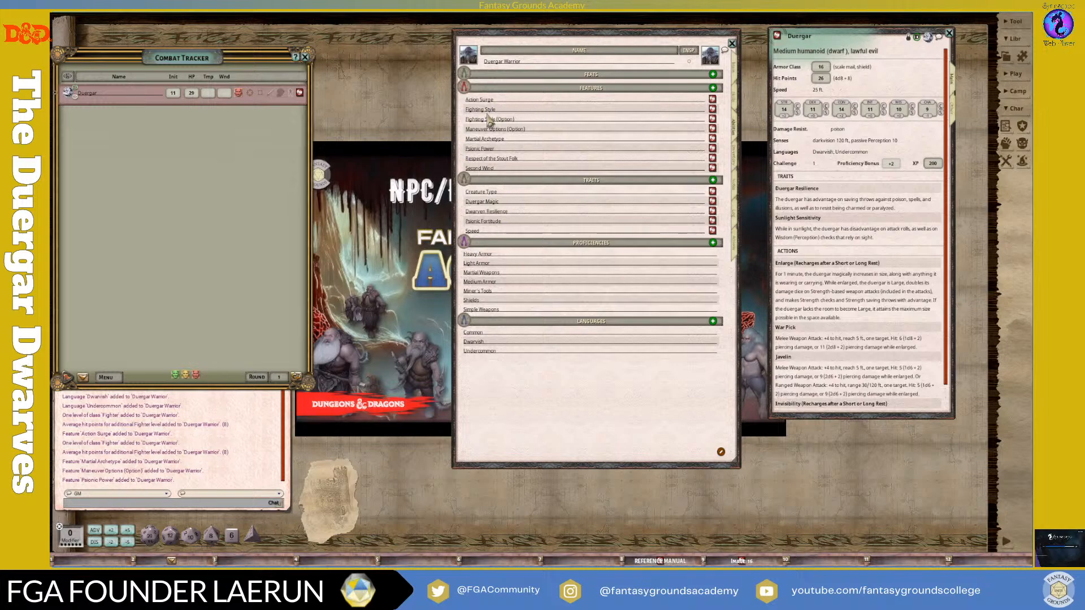
left_click(713, 110)
left_click_drag(544, 216, 378, 137)
scroll(368, 221, "down", 2)
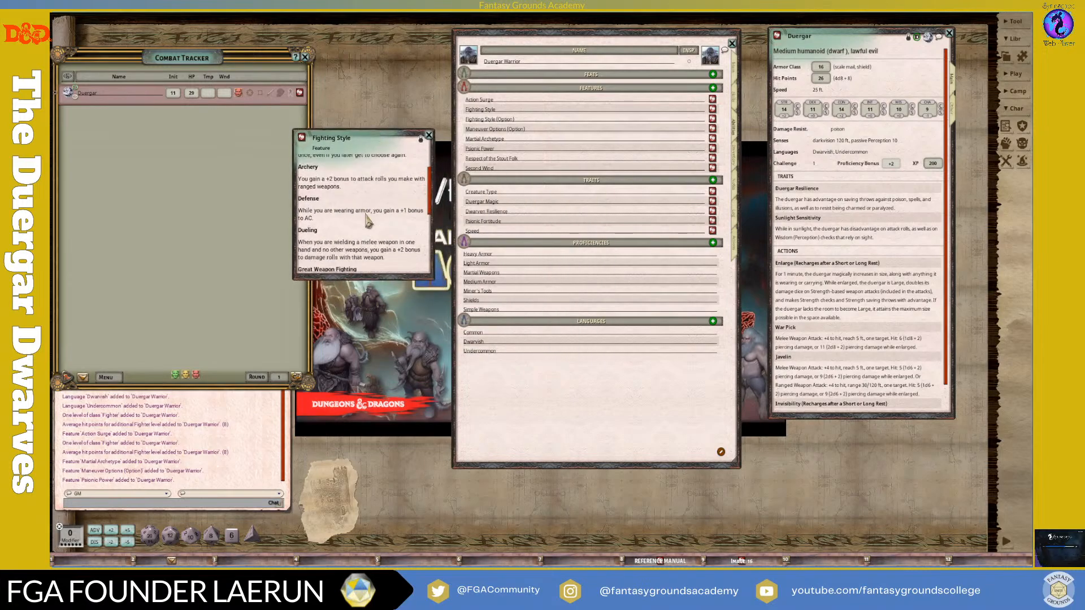
scroll(370, 221, "down", 3)
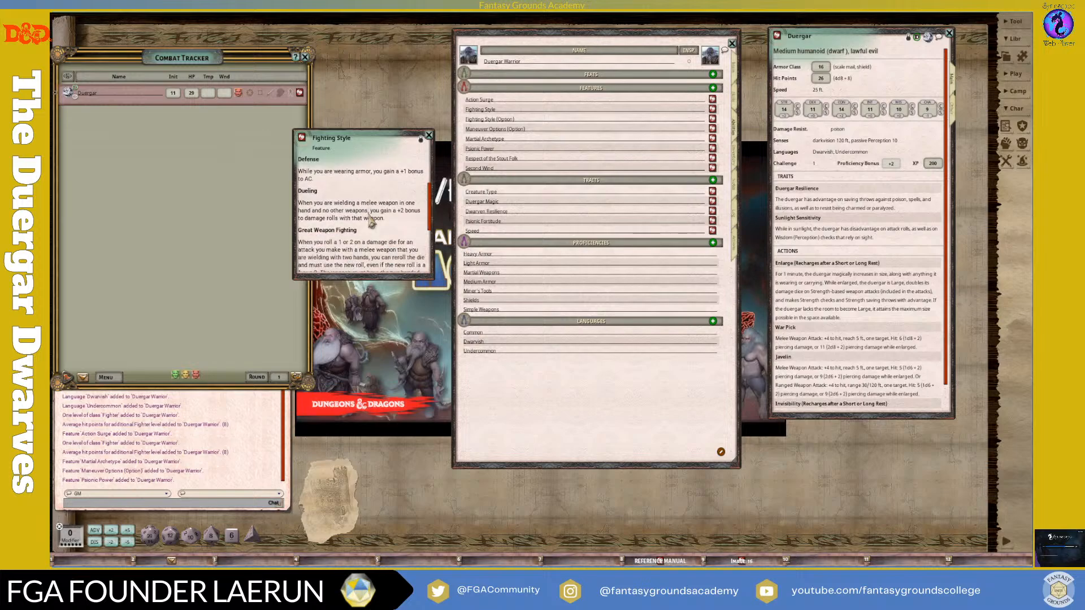
scroll(373, 222, "down", 1)
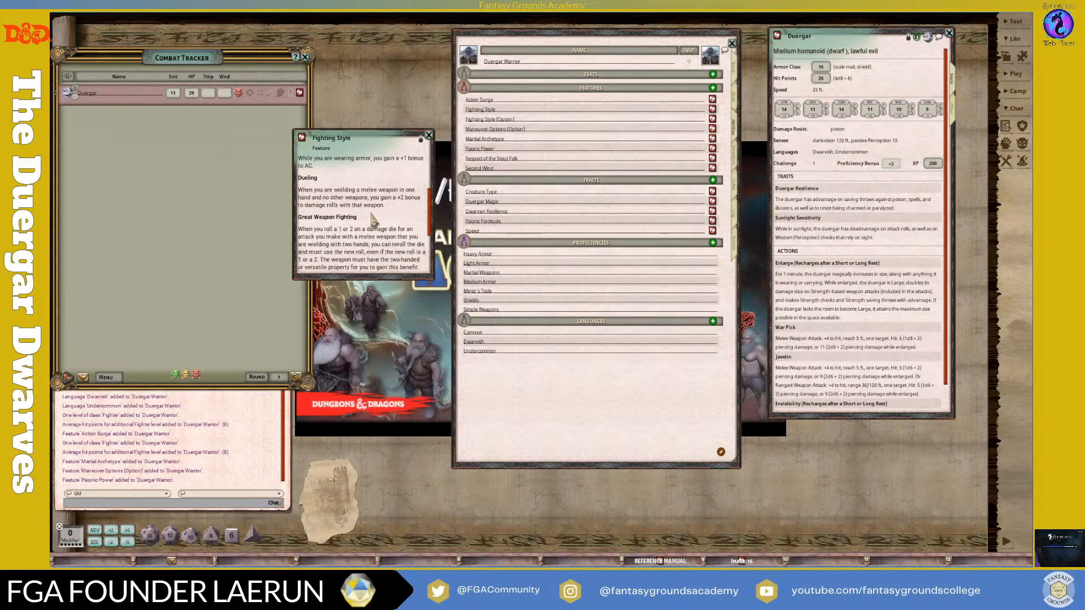
scroll(415, 242, "down", 2)
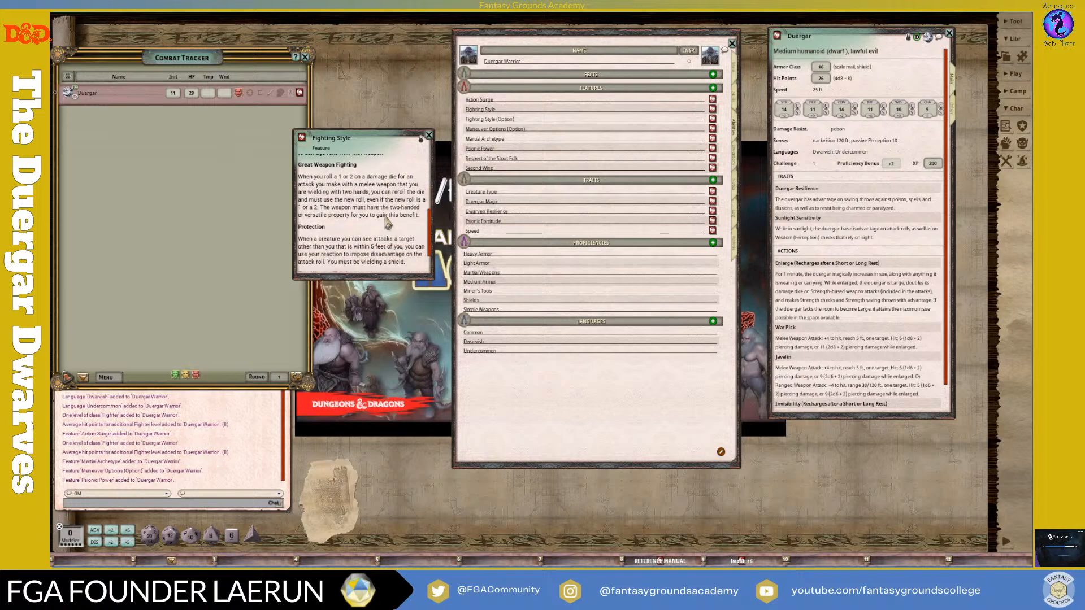
scroll(363, 182, "down", 2)
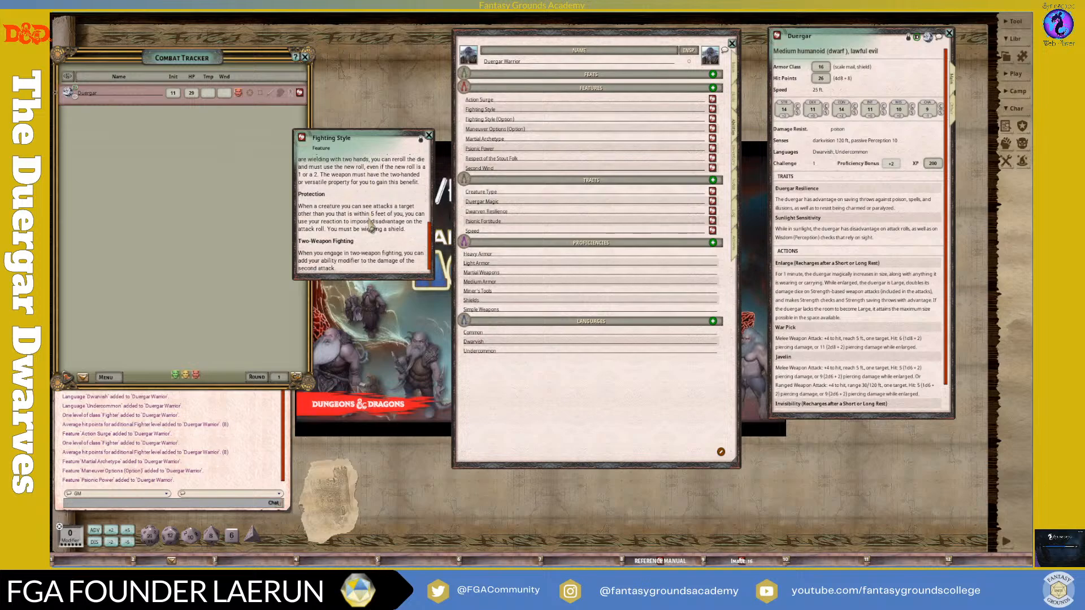
scroll(378, 220, "up", 2)
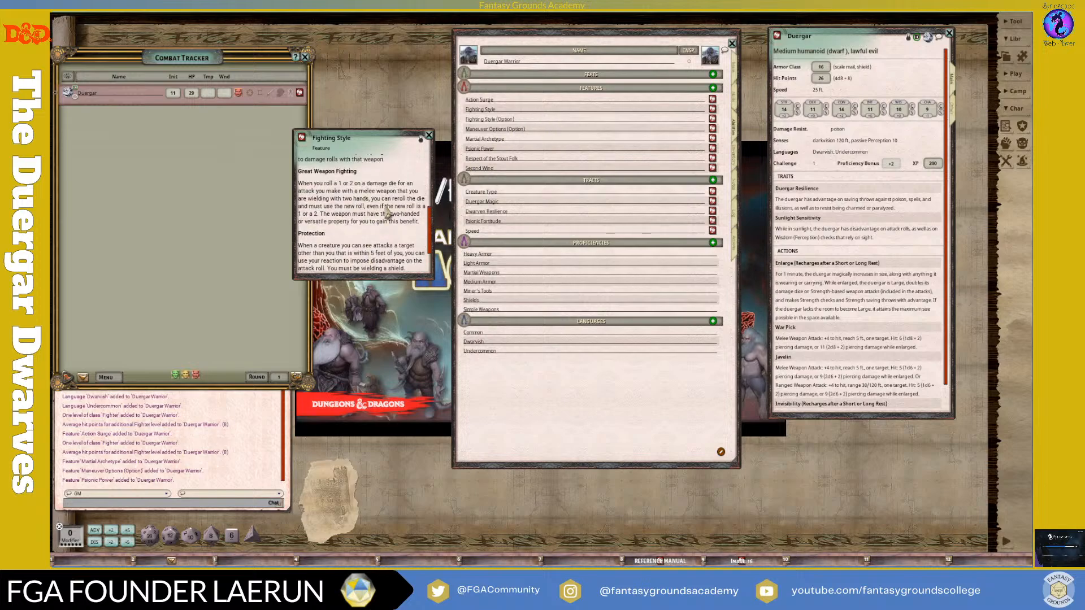
scroll(387, 214, "up", 3)
left_click(534, 110)
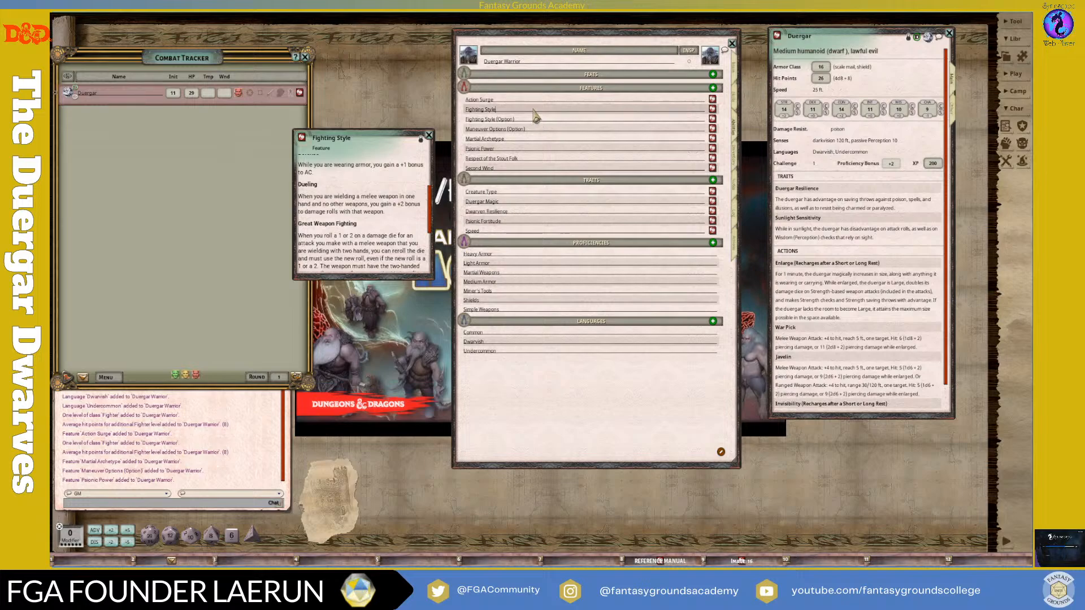
type("(Dueling)")
left_click(429, 136)
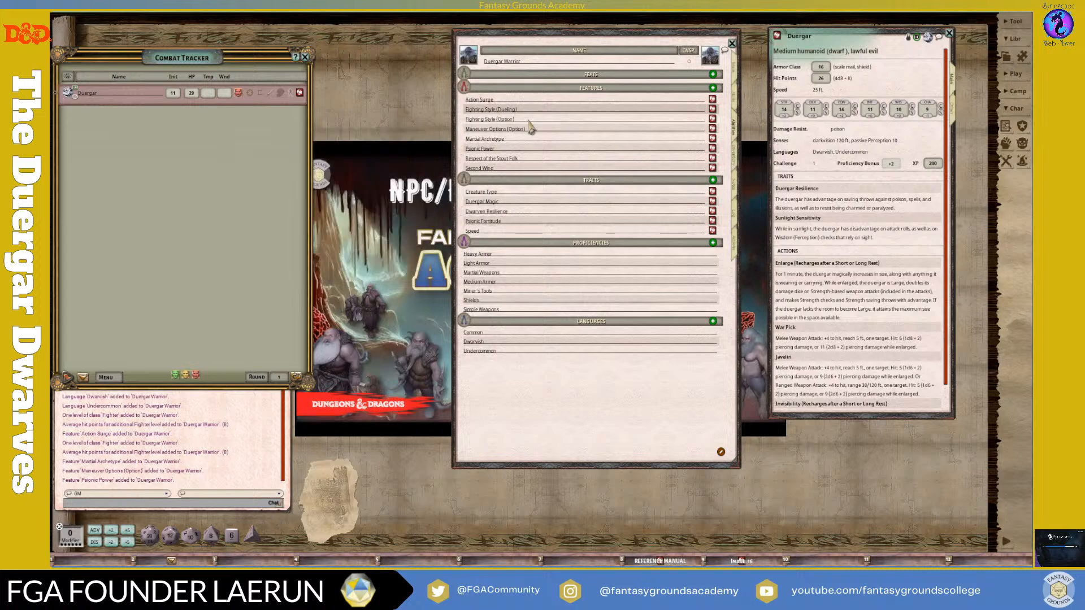
Step: Read the additional styles offered by the Fighting Style (Option) feature, from Blind Fighting to Unarmed Fighting
left_click(712, 119)
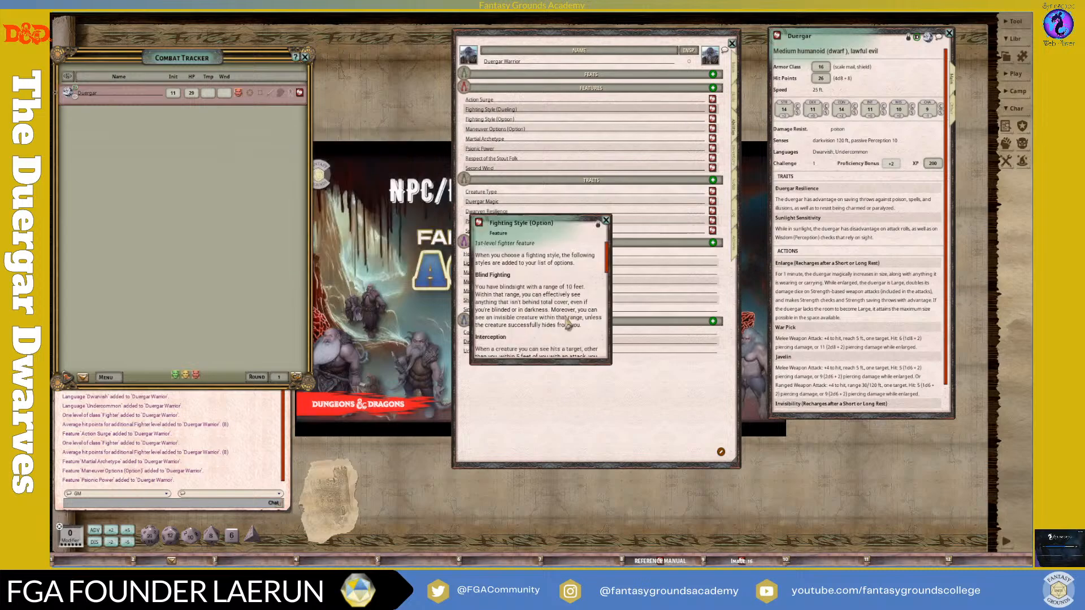
scroll(568, 302, "down", 3)
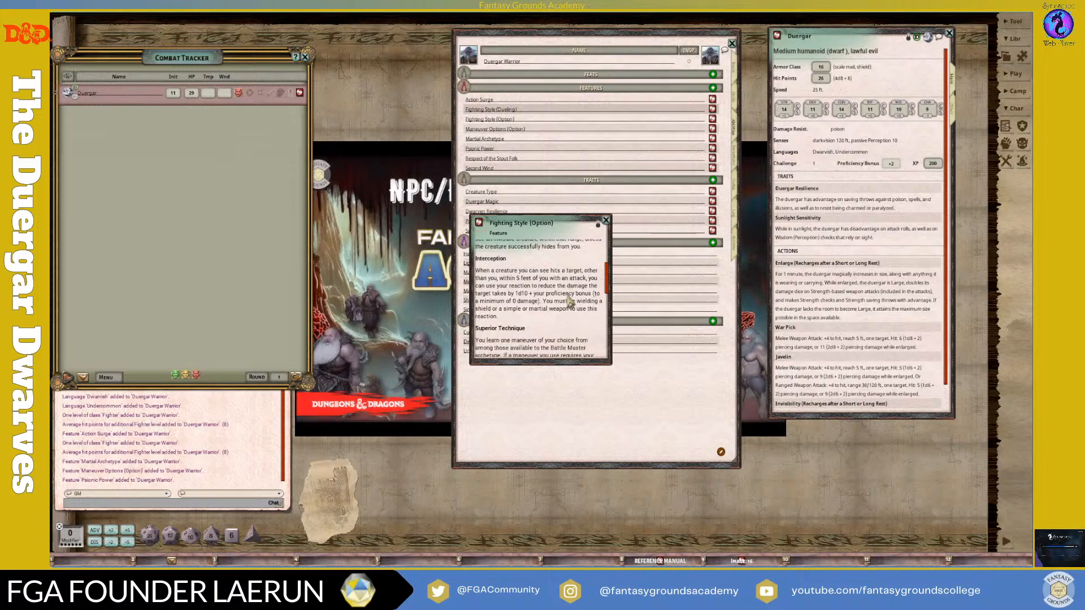
scroll(568, 301, "down", 10)
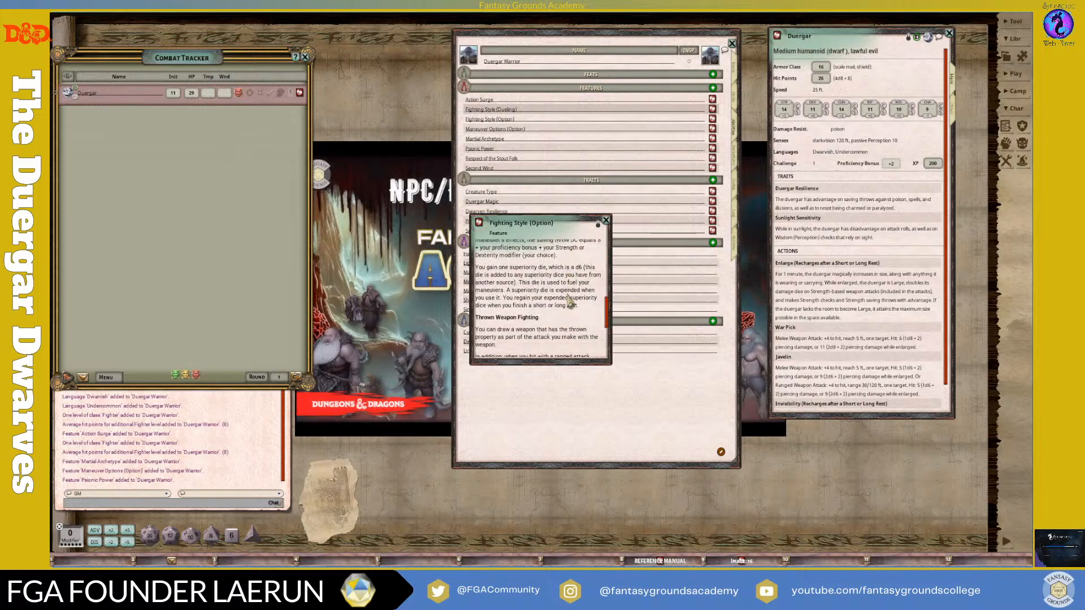
scroll(569, 302, "down", 3)
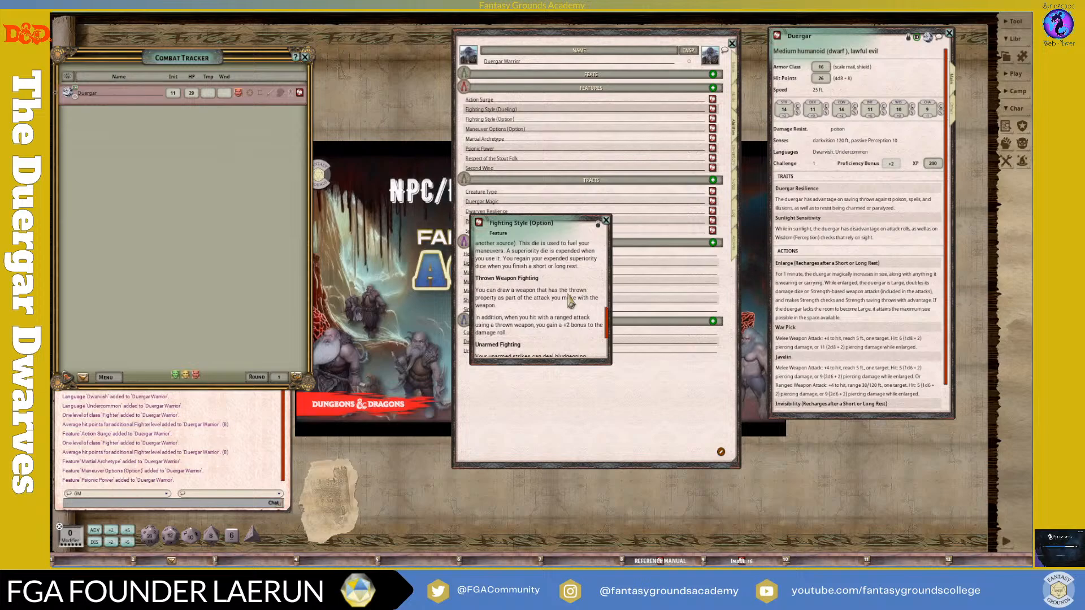
scroll(569, 301, "down", 5)
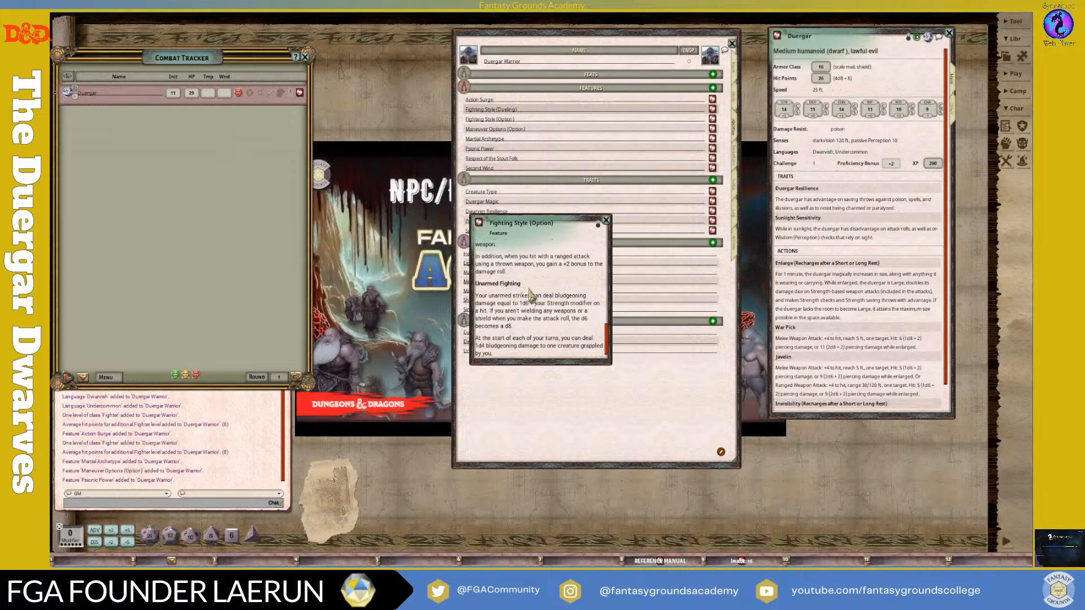
left_click(606, 221)
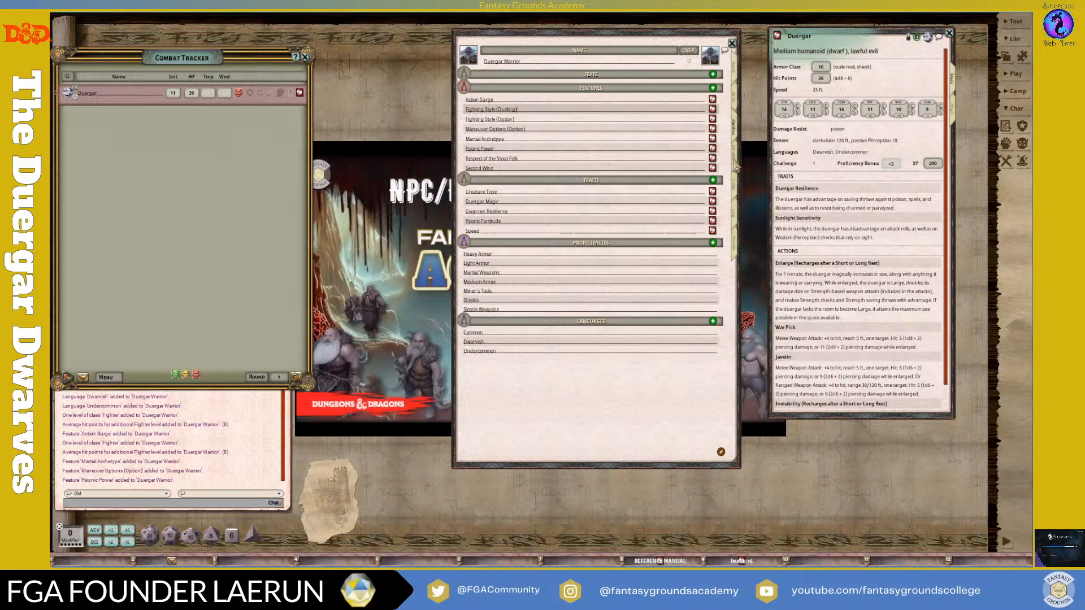
Step: Look over the character's equipment, personal notes and adventure log
left_click(735, 165)
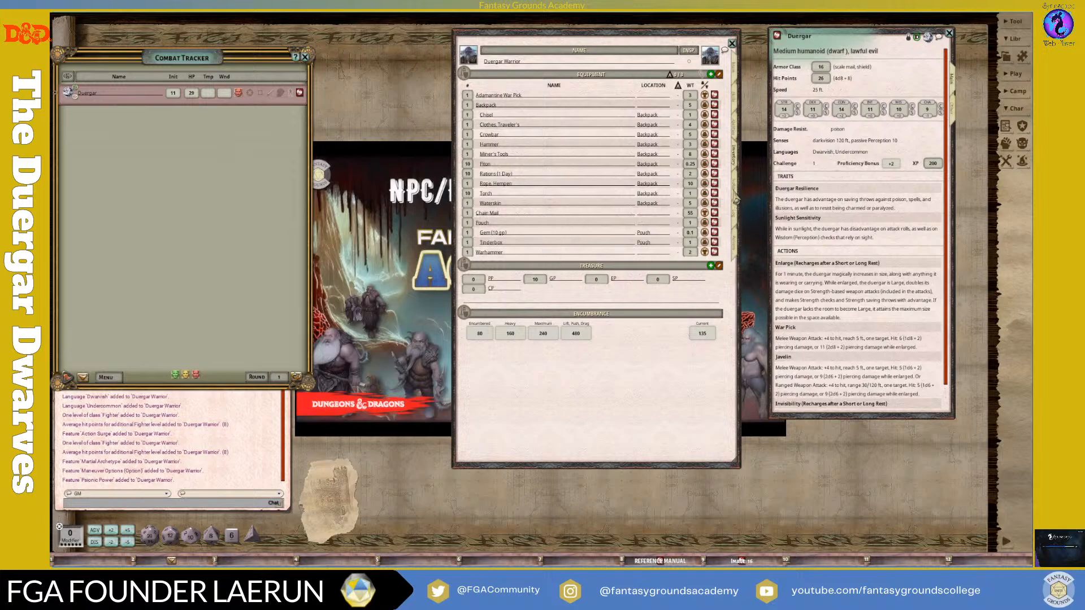
left_click(736, 189)
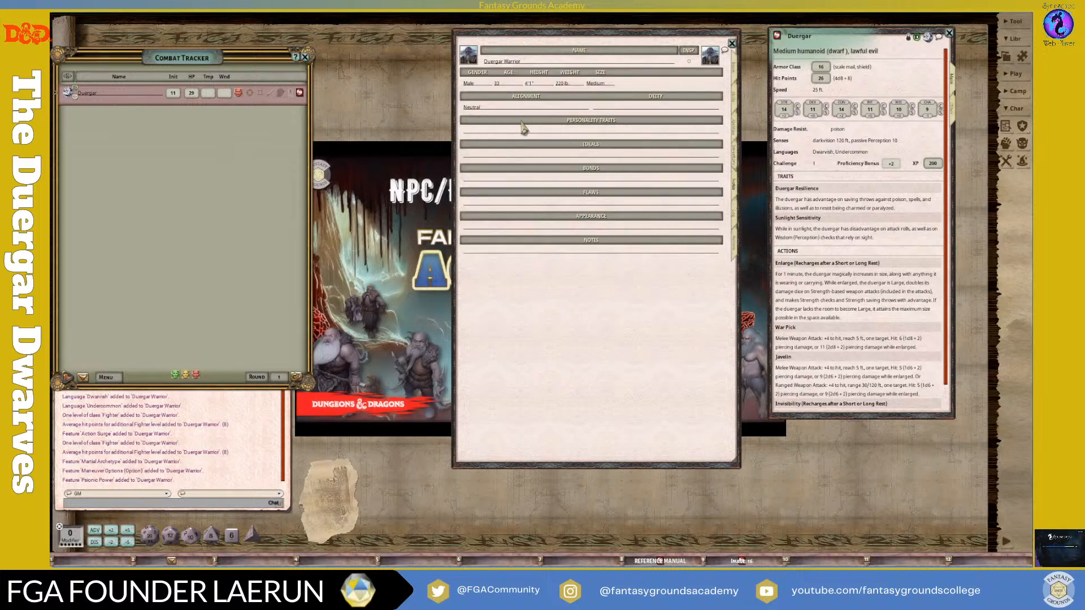
left_click(735, 217)
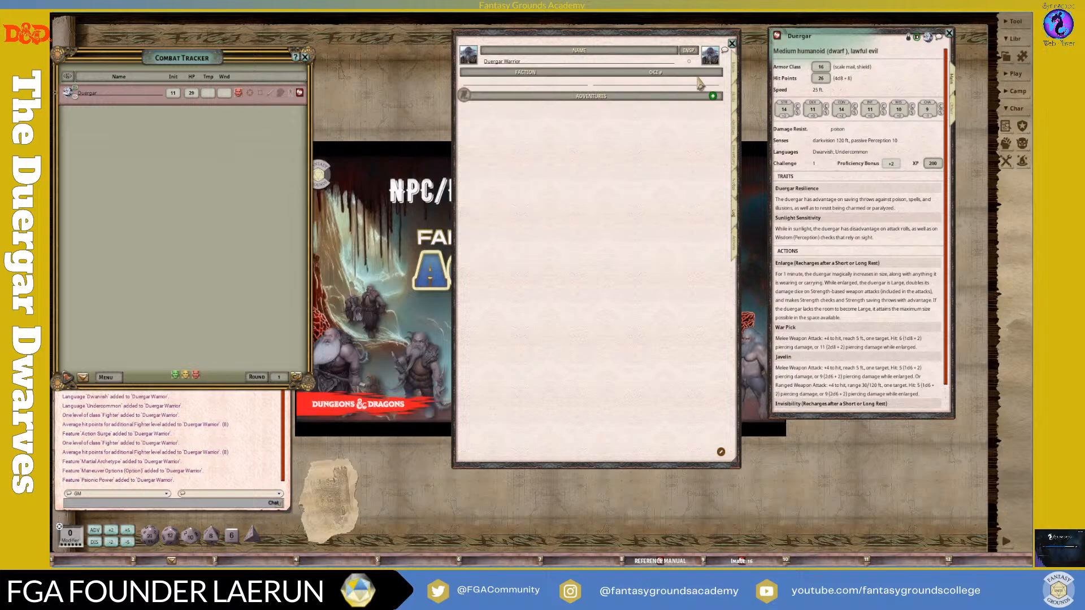
Step: Show the character's actions in Preparation mode and set Second Wind's usage period to Rest
left_click(734, 256)
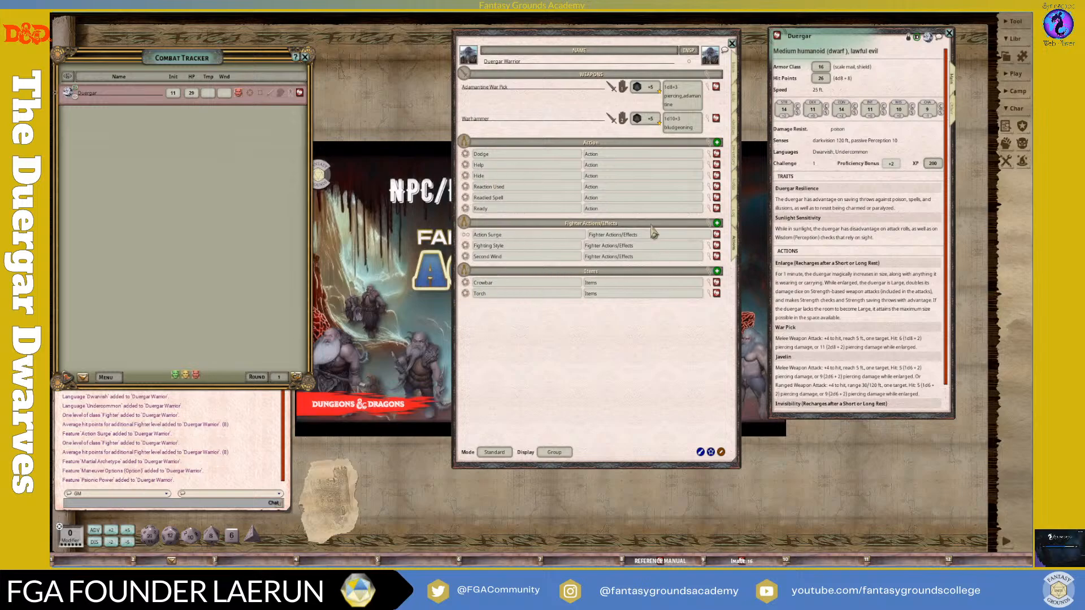
left_click(494, 452)
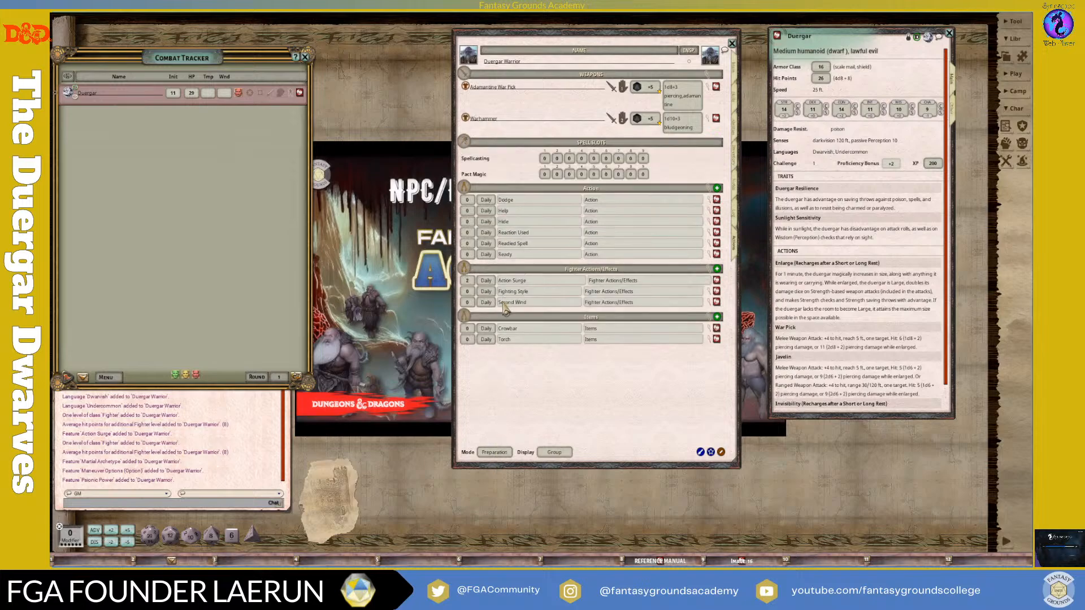
left_click(717, 302)
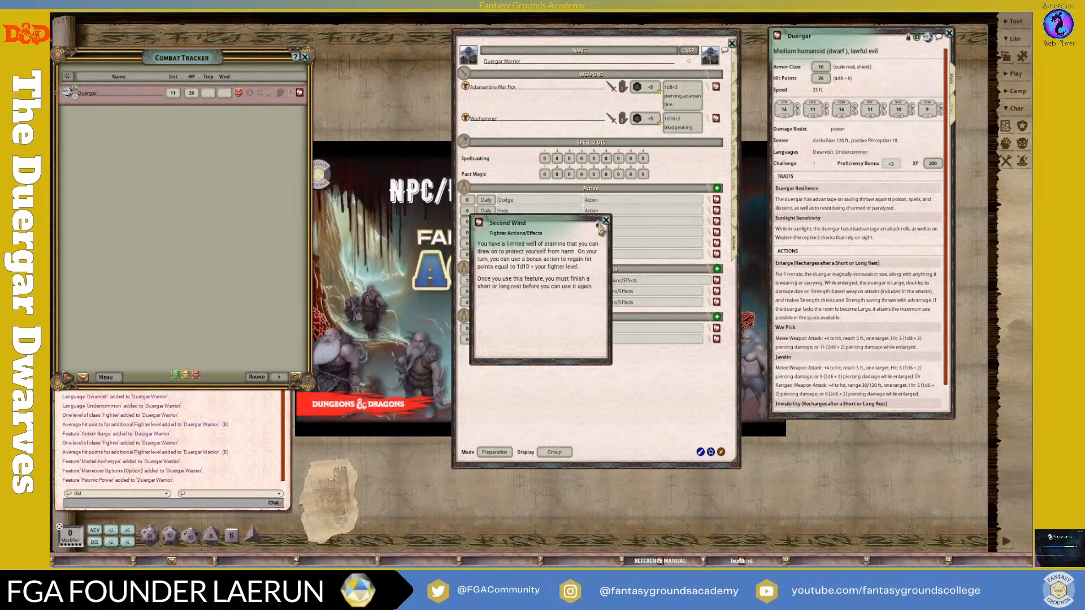
left_click(607, 219)
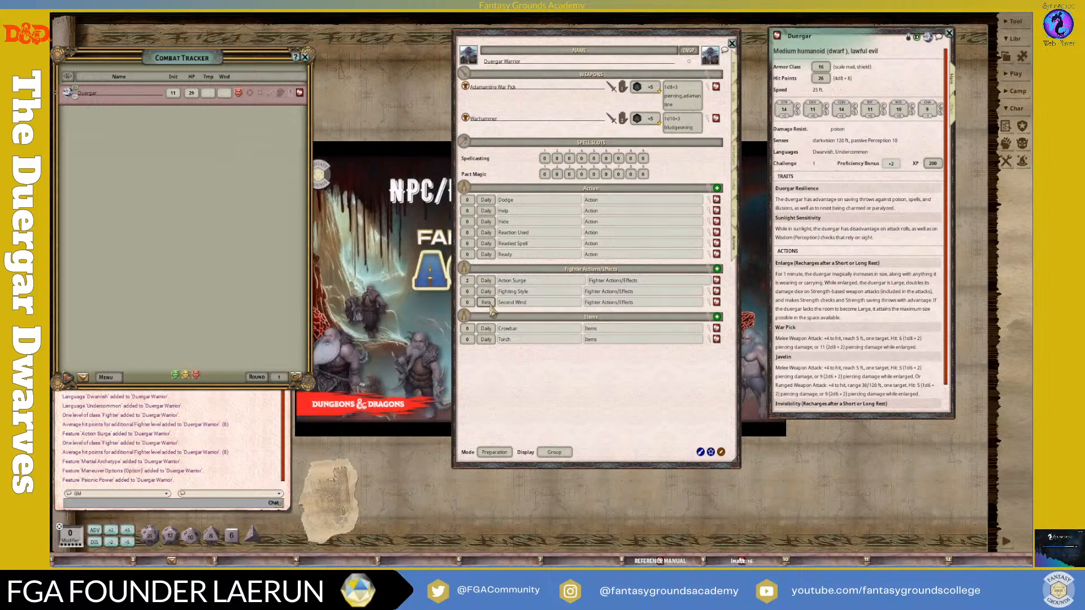
left_click(717, 303)
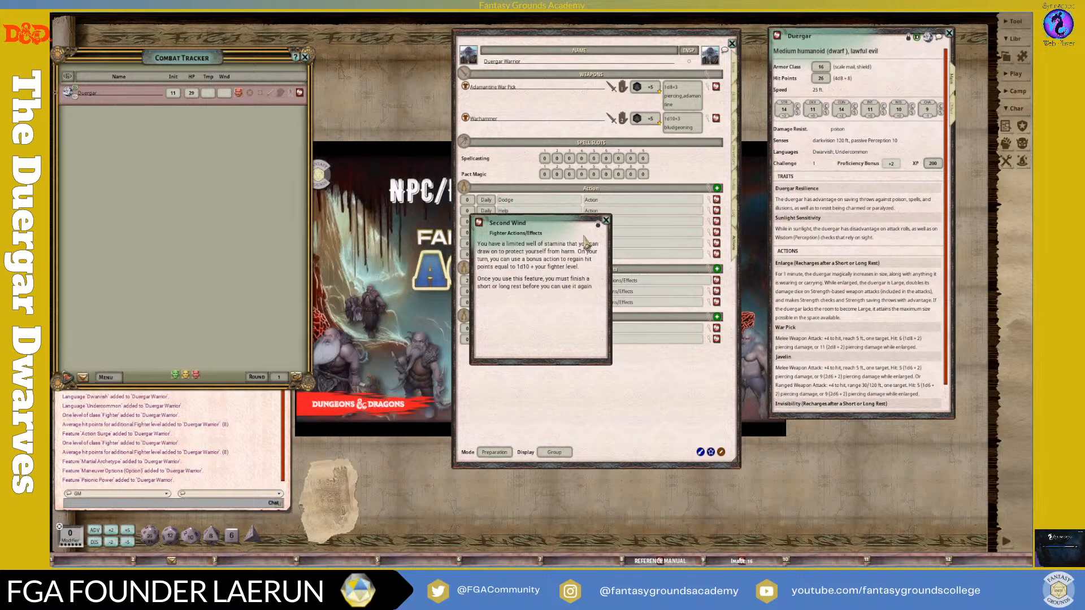
left_click(606, 219)
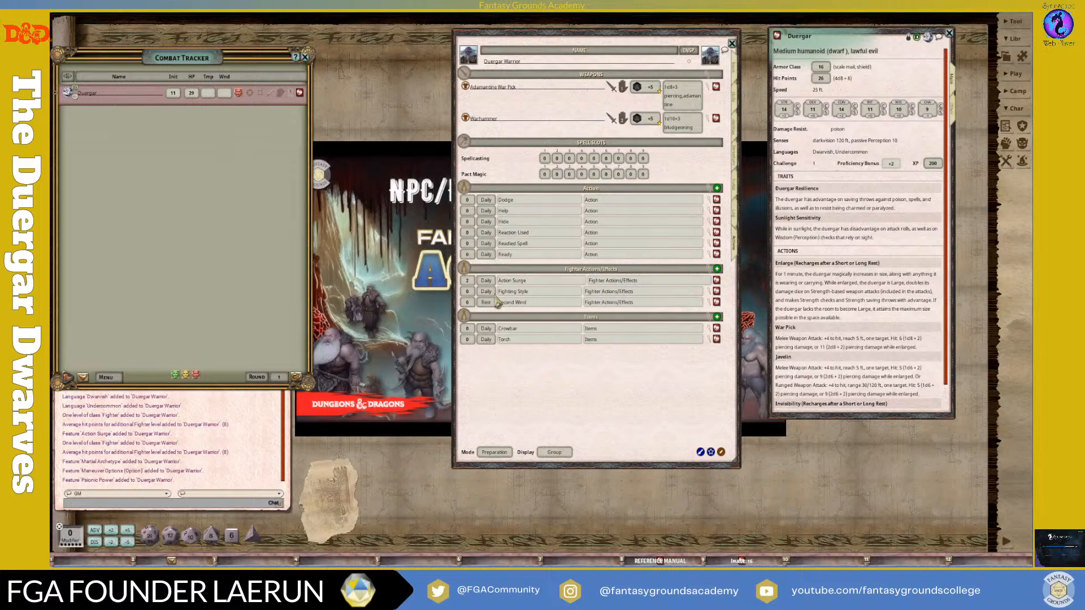
Step: Read the Fighting Style power's description and check its action details
left_click(716, 291)
scroll(517, 311, "down", 3)
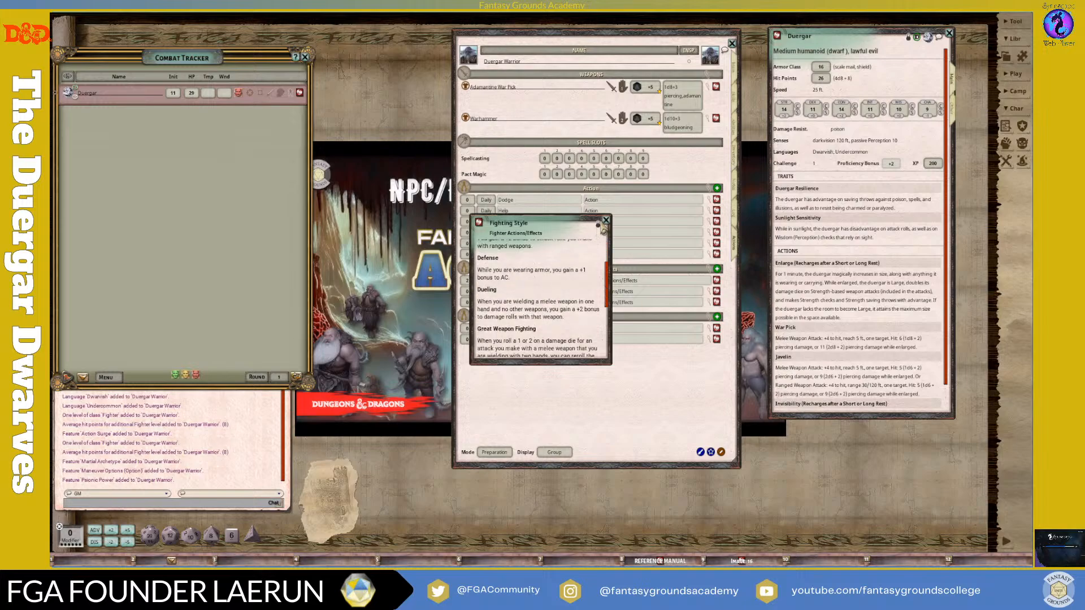
left_click(606, 219)
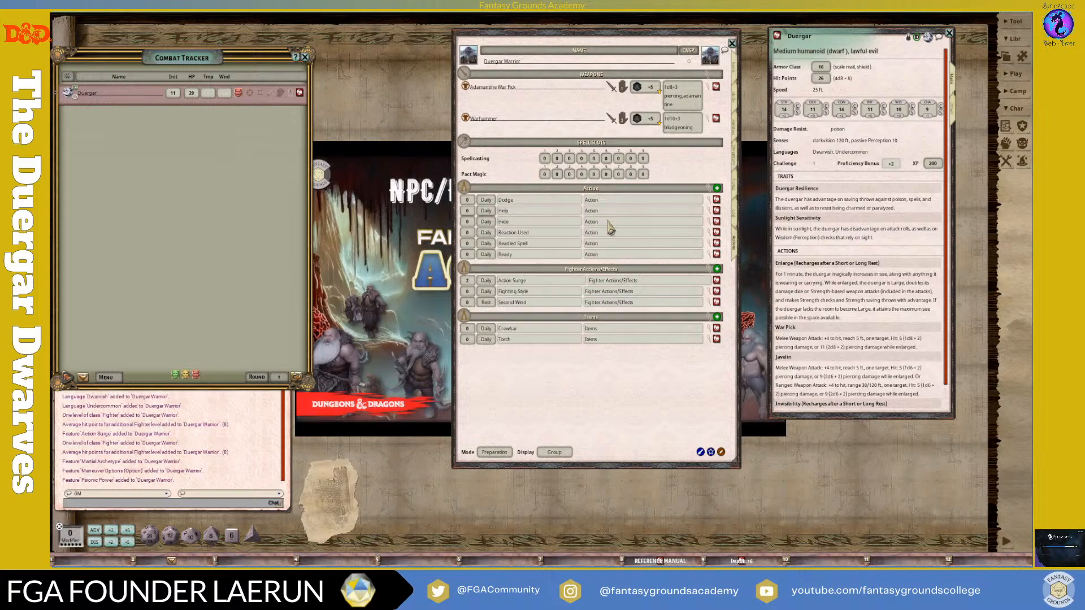
left_click(708, 291)
left_click(708, 293)
Step: Check Action Surge's description and set the power to 1 use per Rest
left_click(718, 282)
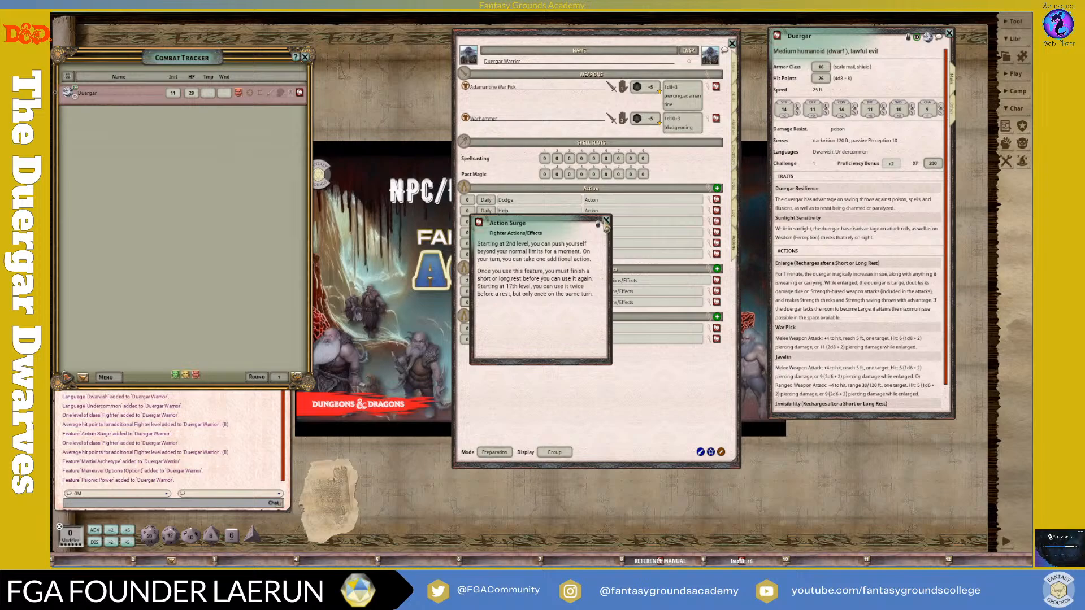
left_click(607, 221)
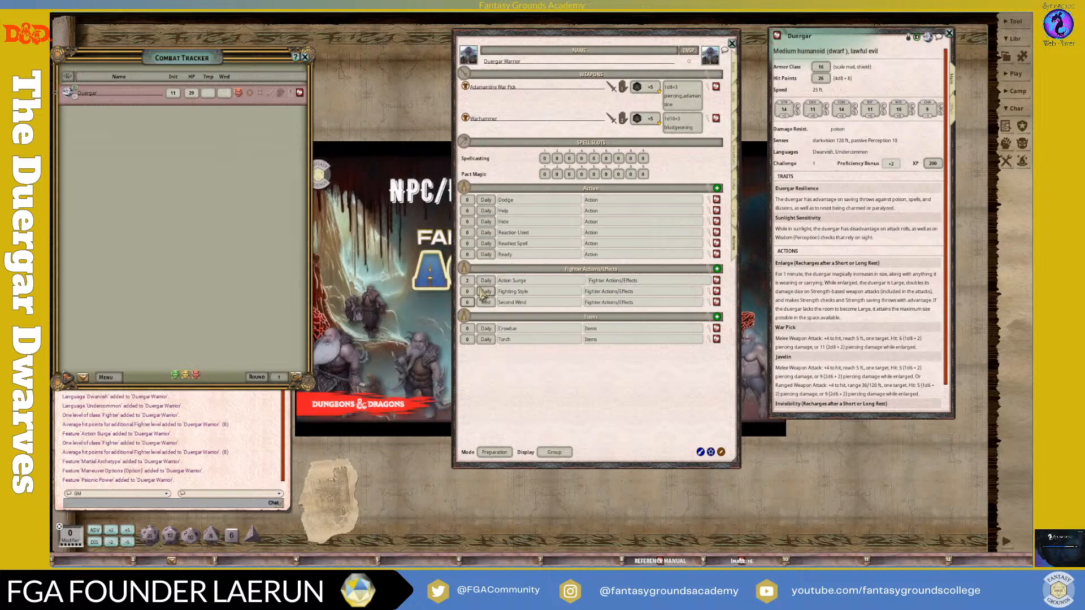
scroll(470, 286, "up", 1)
left_click(717, 281)
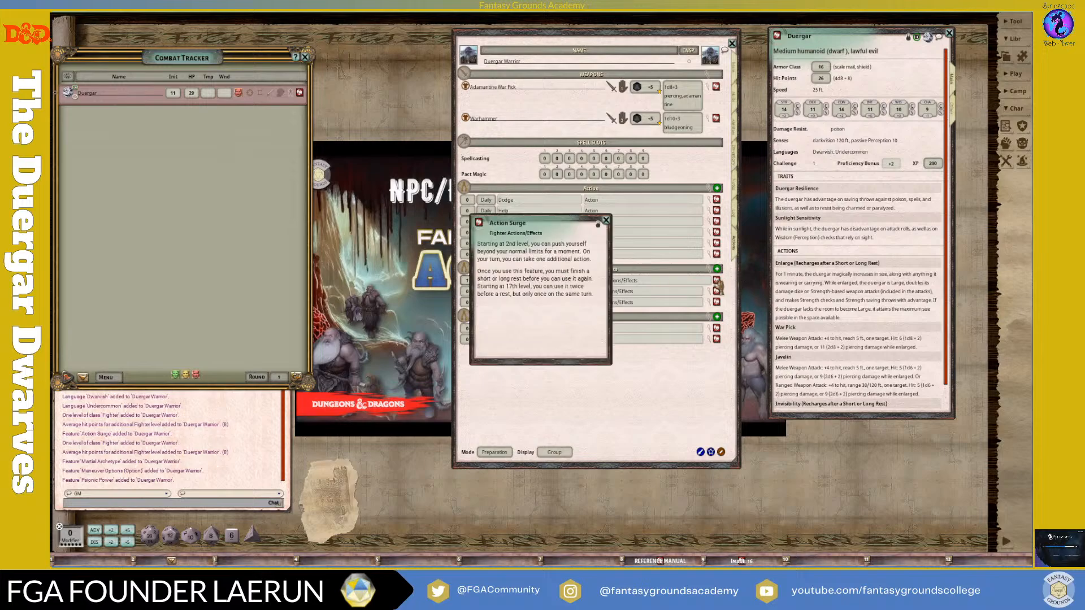
left_click(607, 222)
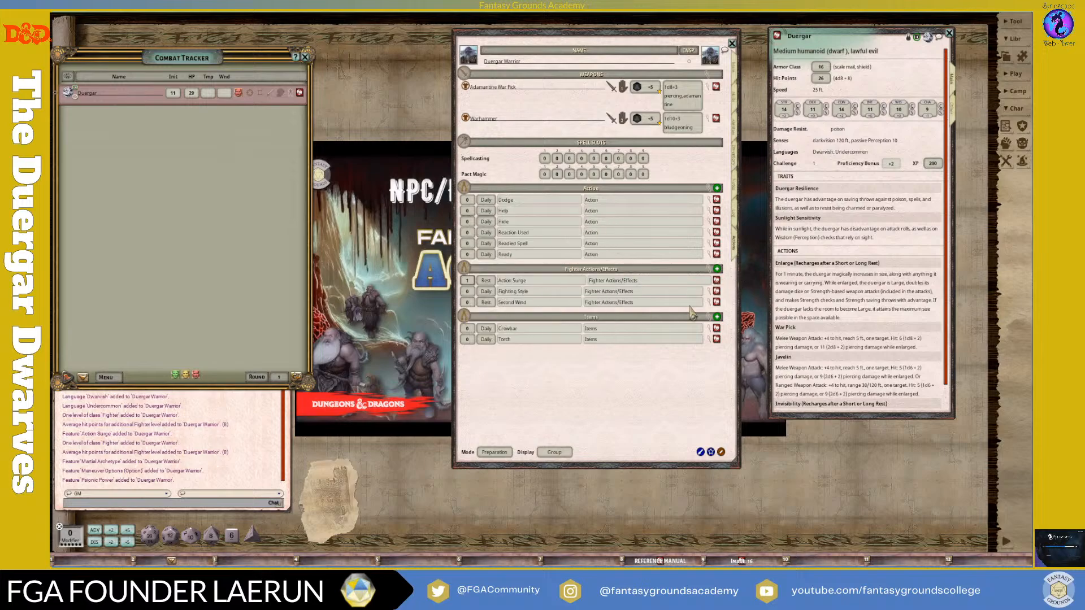
Step: Reread Second Wind's description and bring up the character's adventure log
left_click(716, 302)
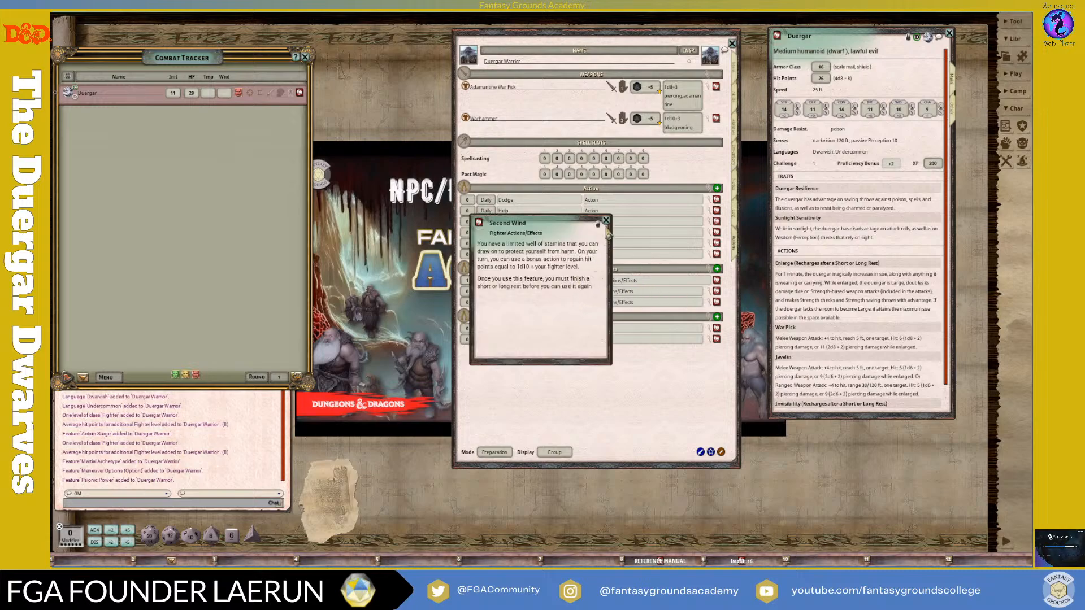
left_click(605, 220)
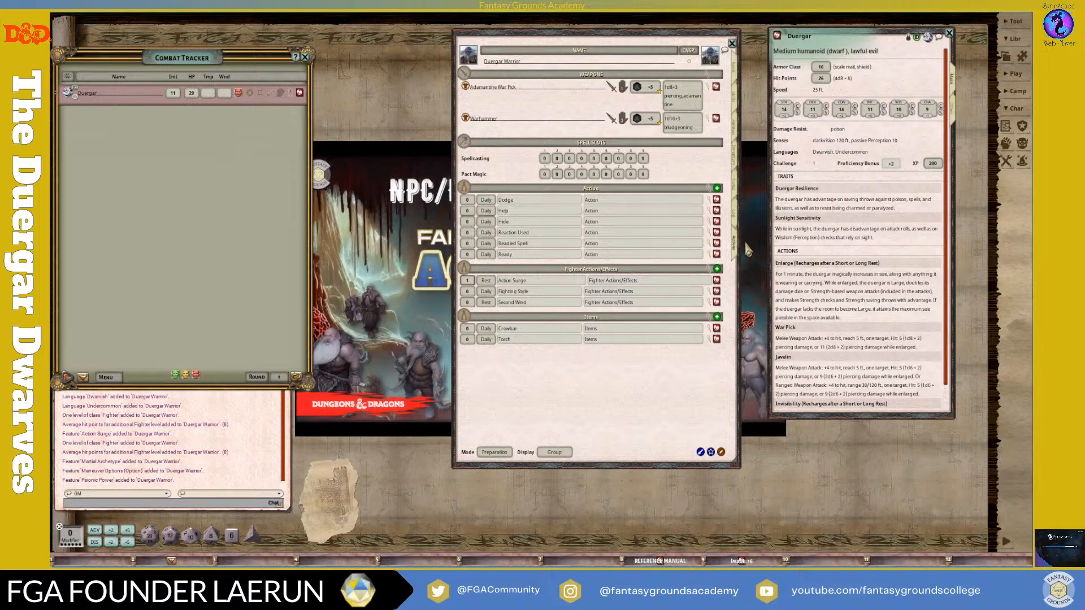
left_click(736, 221)
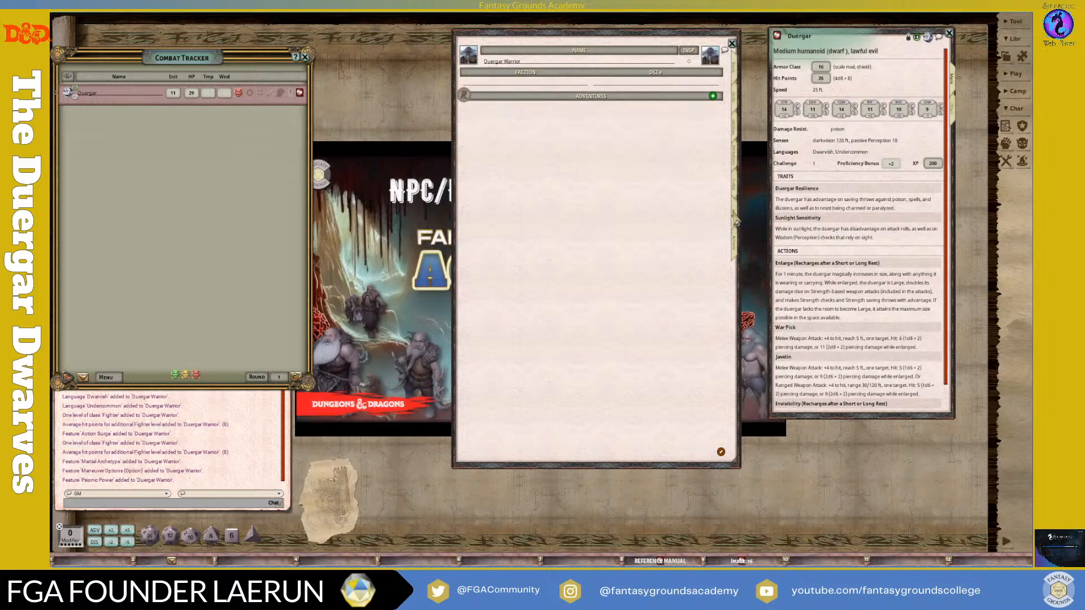
Step: Return to the character's actions, bring up the spell library and place the two windows side by side
left_click(736, 215)
left_click(735, 243)
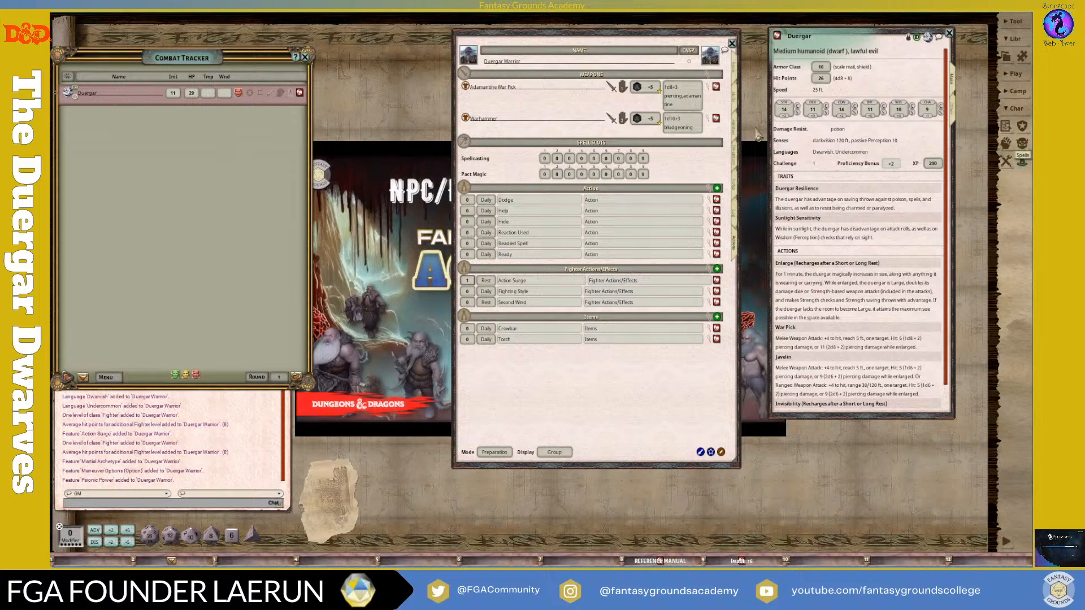
left_click_drag(764, 42, 888, 25)
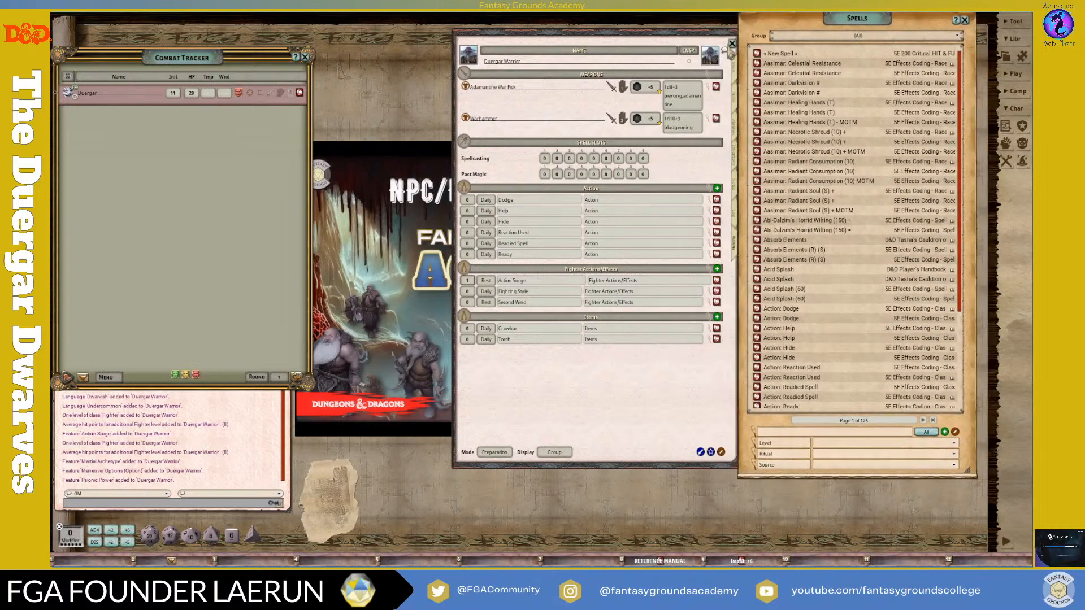
left_click_drag(687, 37, 582, 23)
left_click_drag(877, 19, 788, 27)
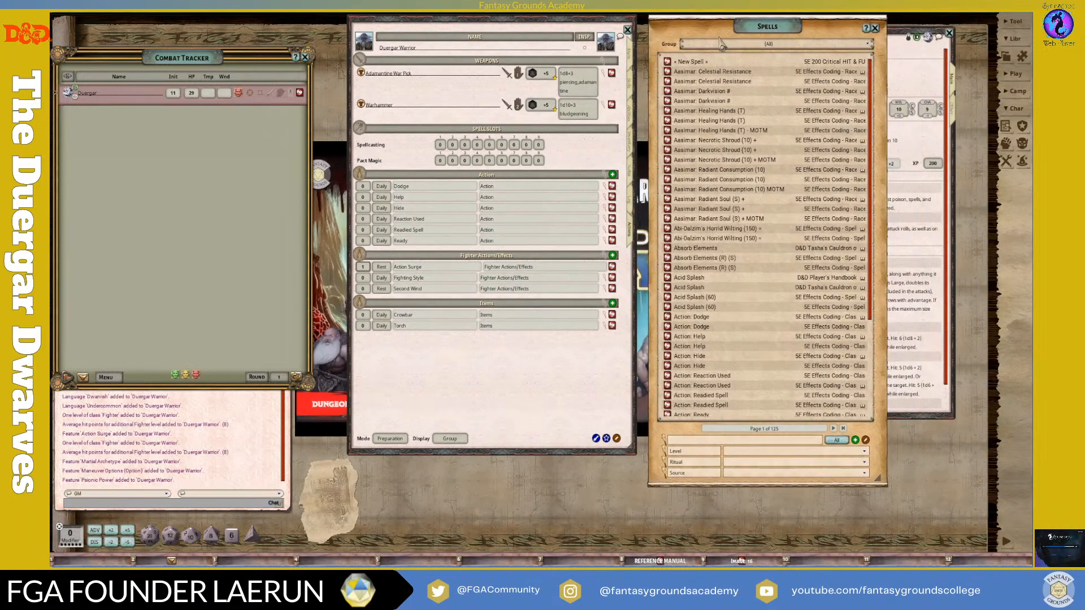
Step: Filter the spell library to the 5E Effects Coding - Race Traits - R2EMU group
left_click(722, 45)
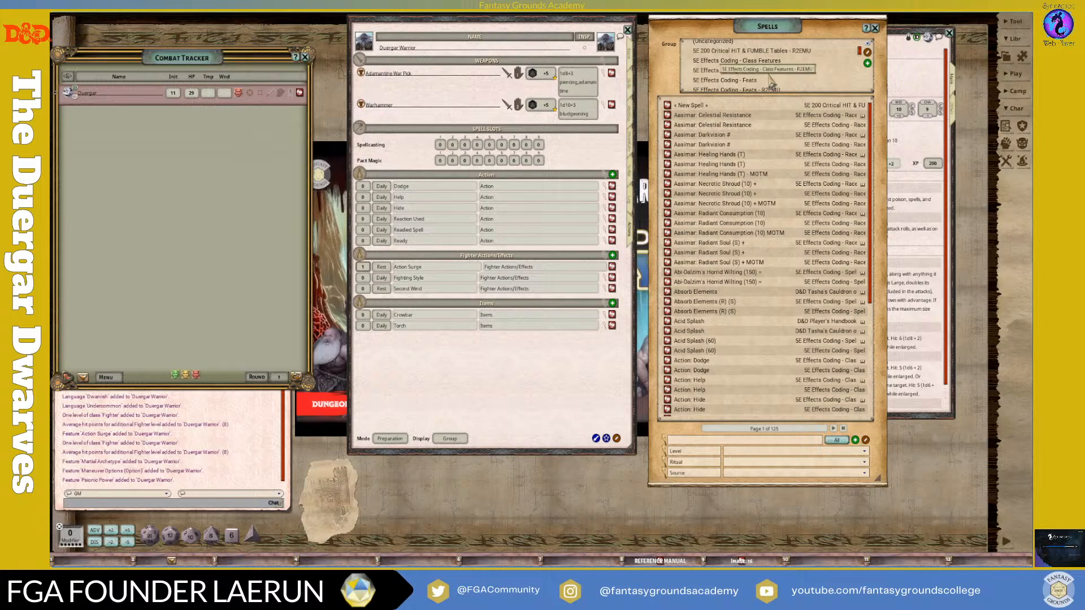
scroll(797, 89, "down", 2)
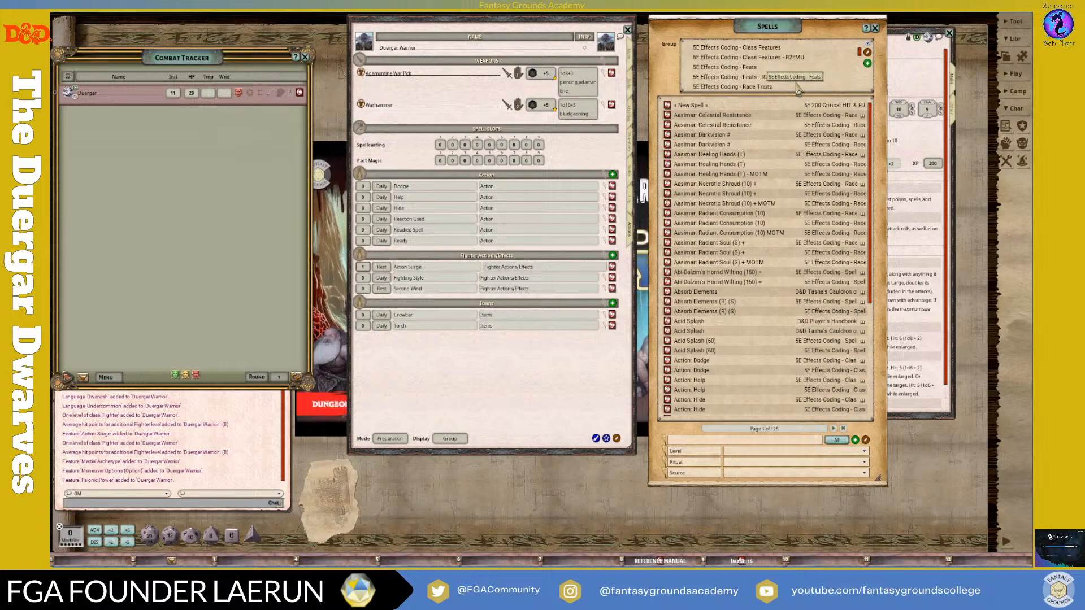
scroll(802, 88, "down", 1)
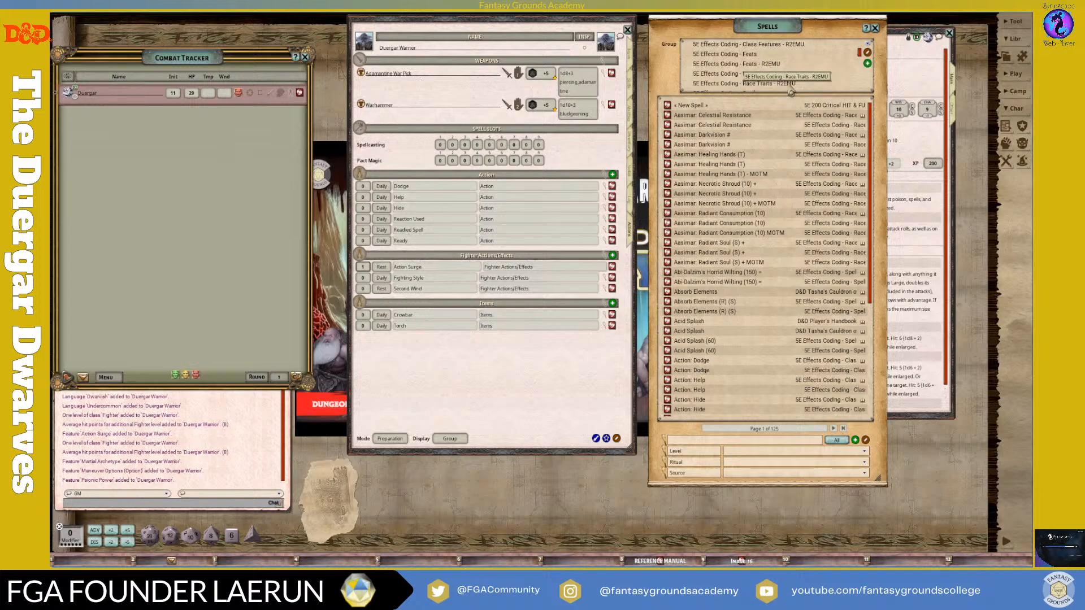
left_click(791, 87)
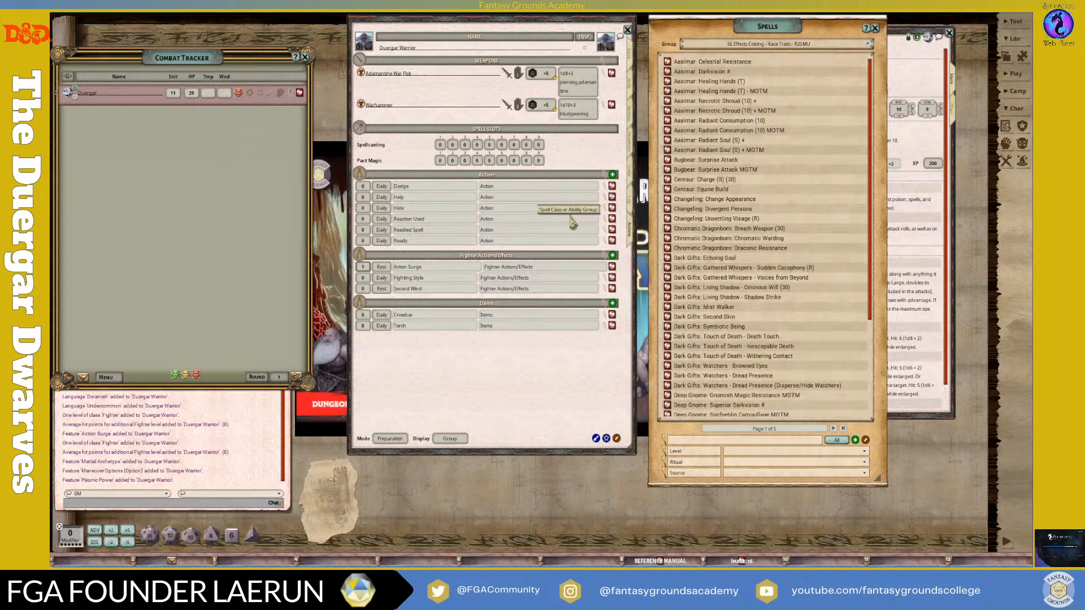
Step: Add a blank power to the character's actions and assign it to a new group called Duergar Traits
left_click(608, 440)
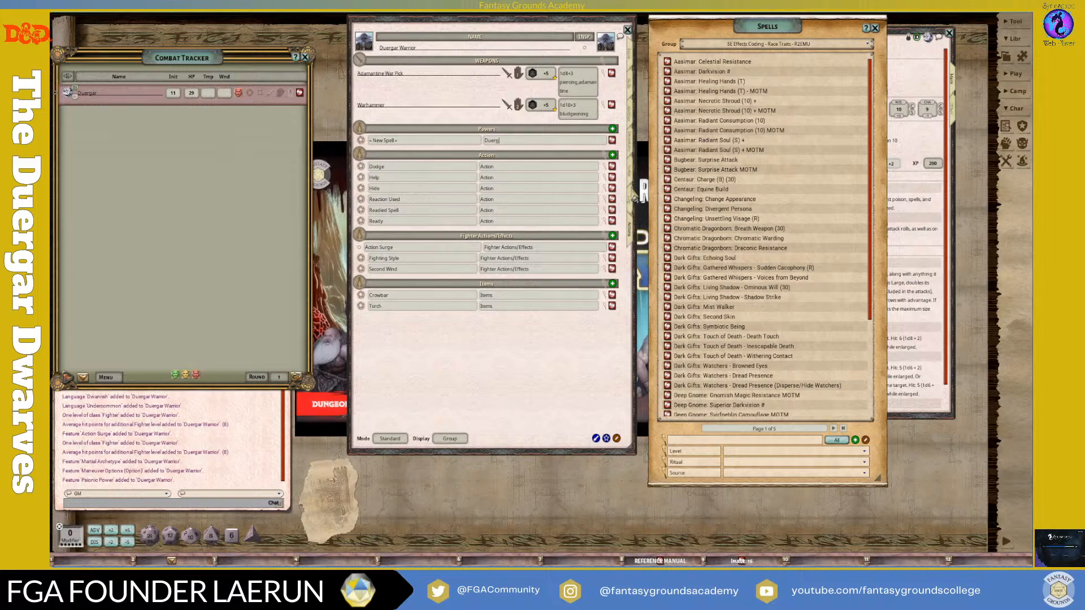
type("tr")
type("Traits")
left_click(453, 138)
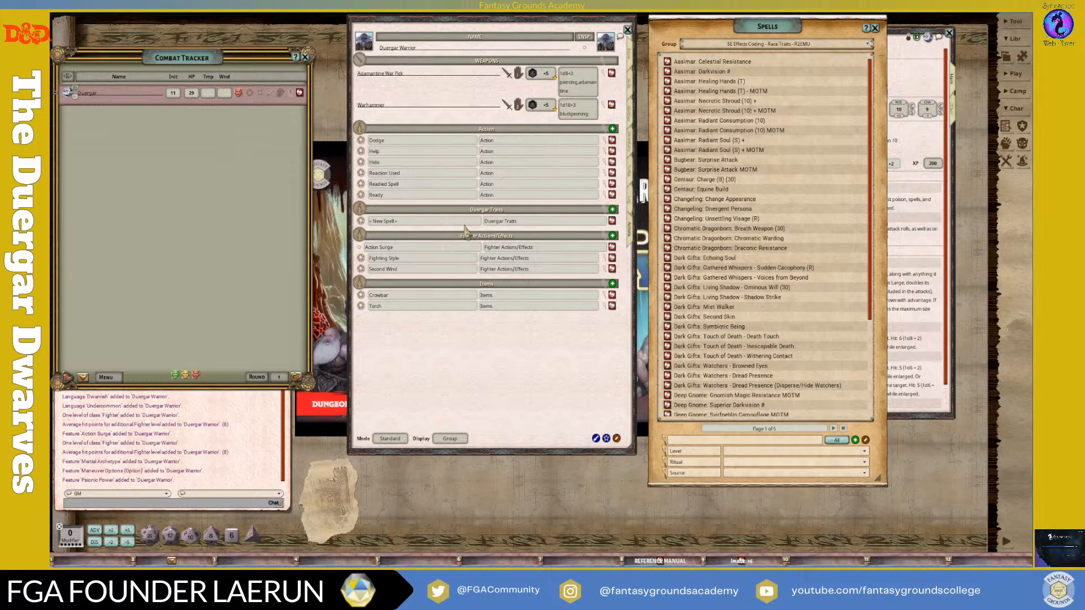
Step: Check the Psionic Fortitude + MOTM race trait's description and add the trait to the Duergar Traits group
scroll(734, 226, "down", 5)
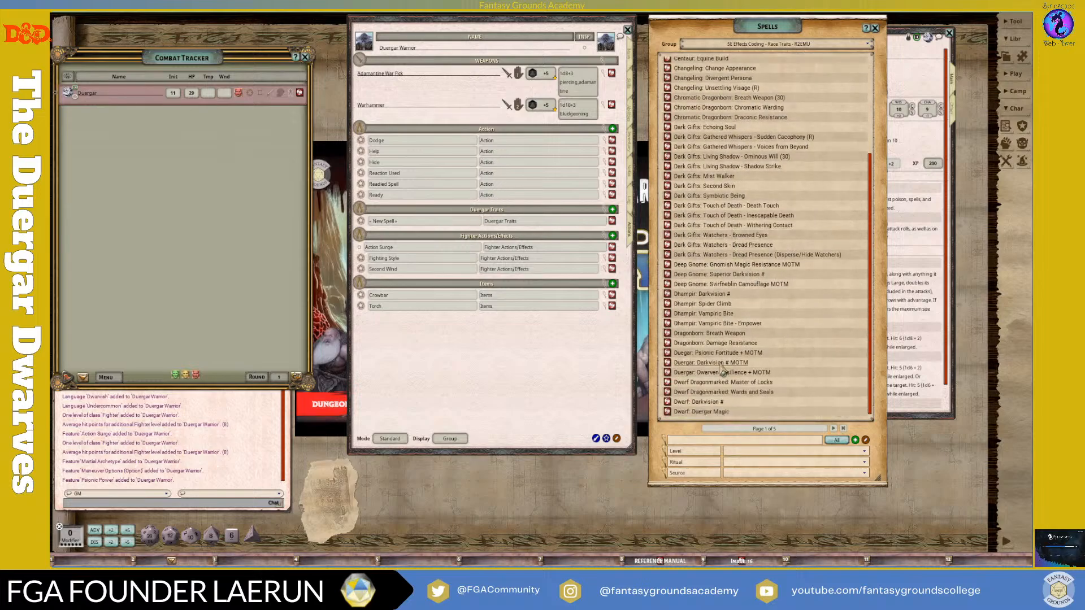
left_click(668, 353)
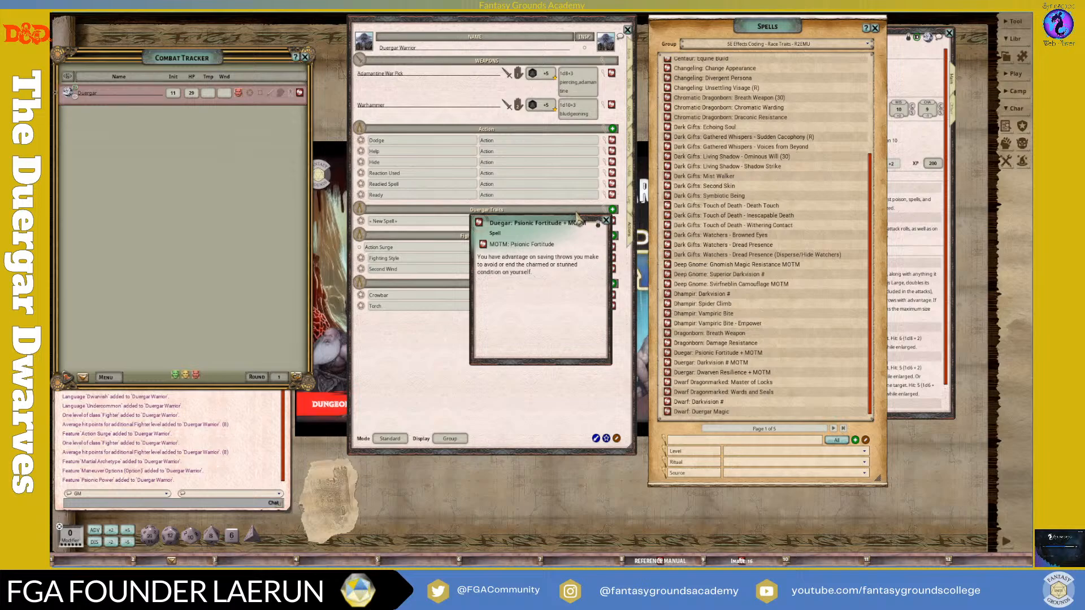
left_click_drag(577, 217, 875, 294)
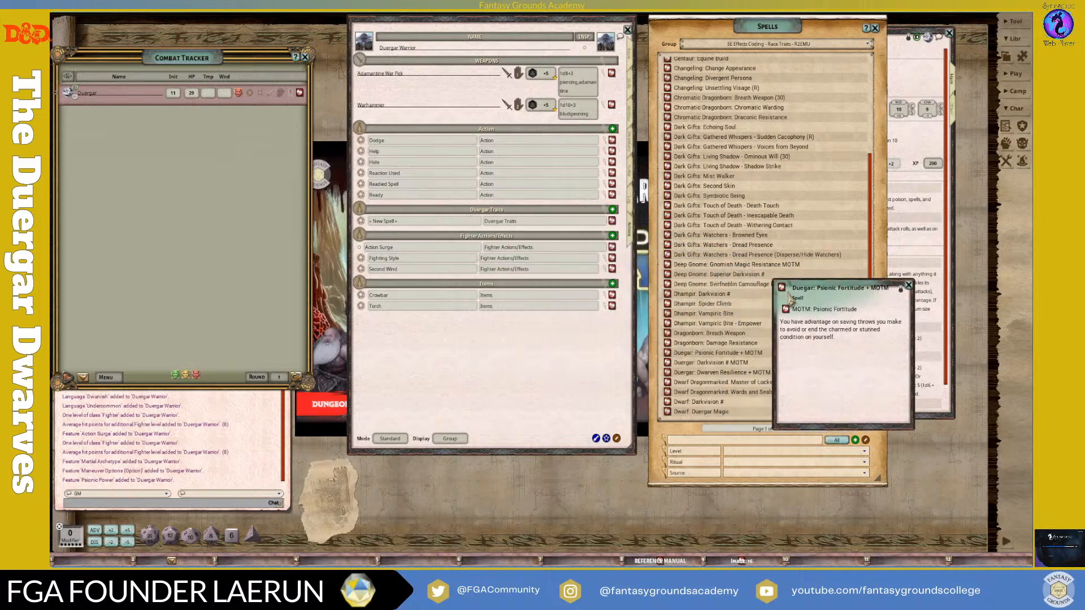
left_click_drag(781, 288, 602, 240)
left_click_drag(455, 226, 457, 228)
Step: Delete the blank New Spell placeholder from the Duergar Traits group
right_click(611, 226)
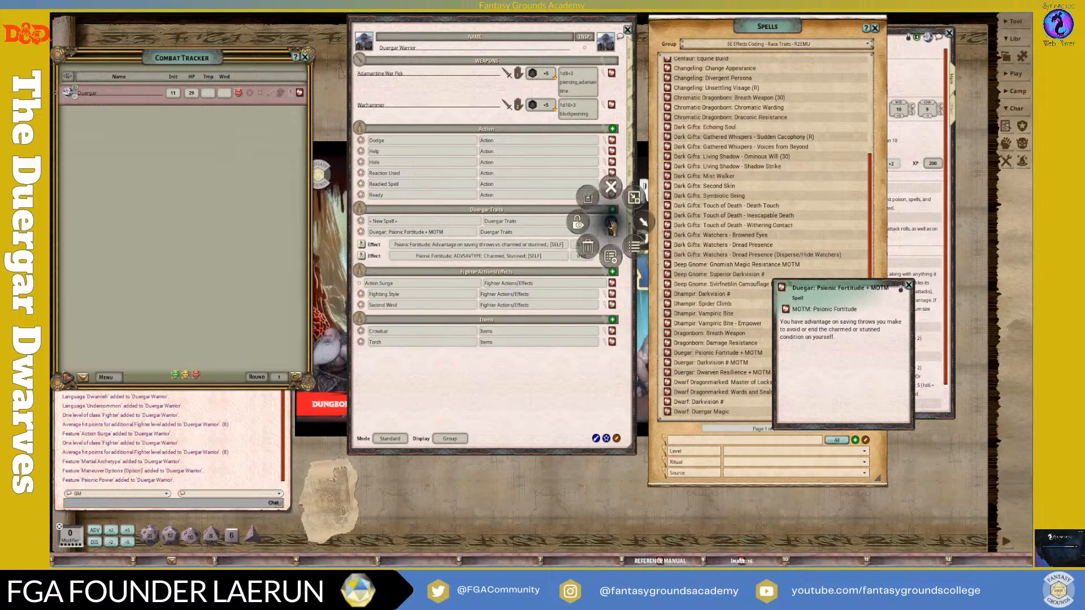
left_click(587, 247)
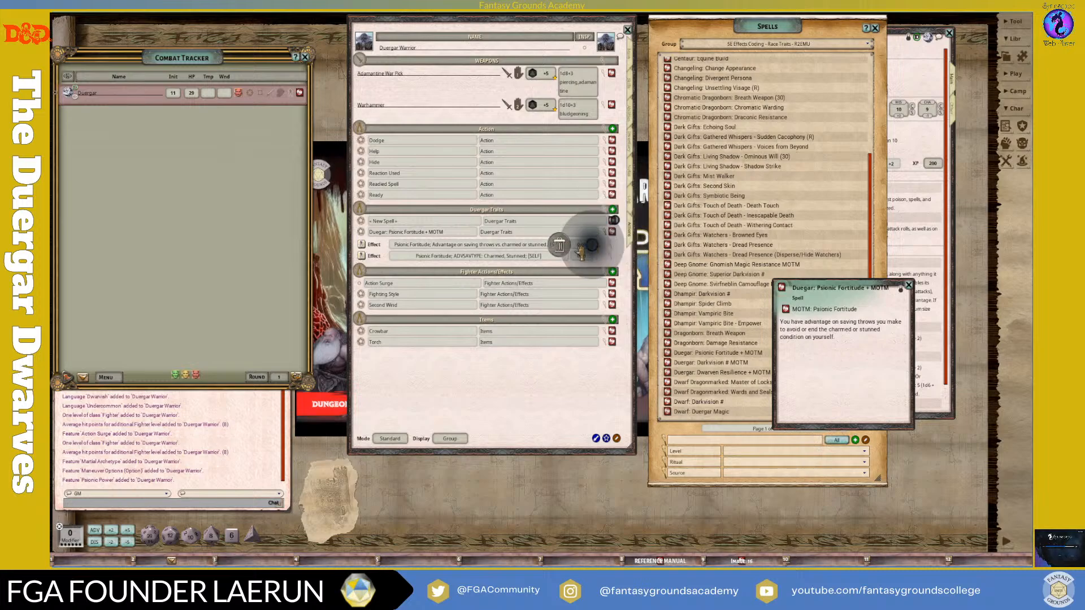
left_click(559, 245)
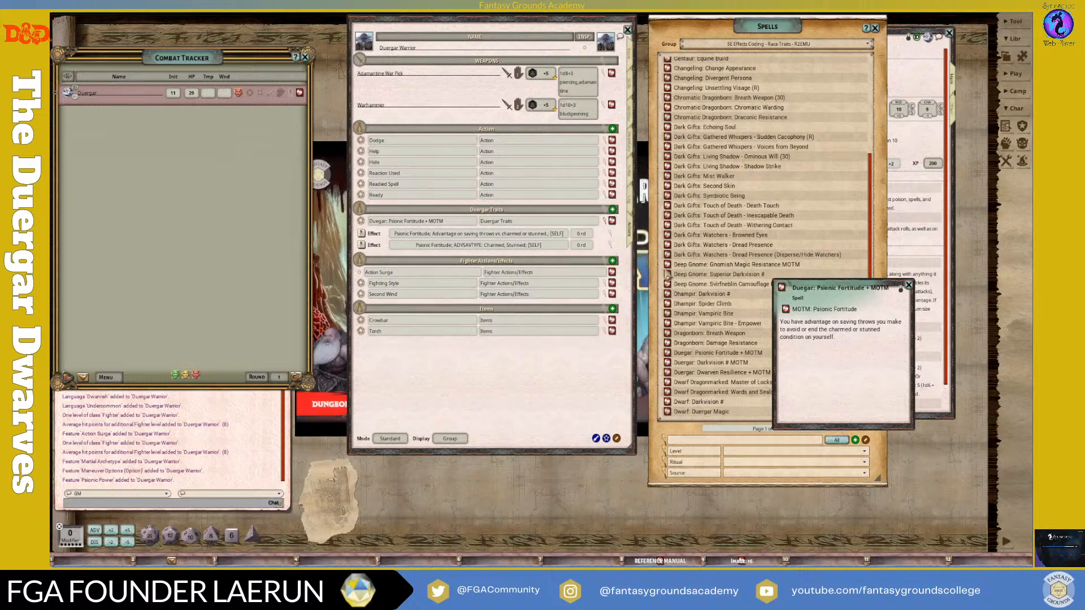
Step: Close the Psionic Fortitude description, then add Dwarven Resilience + MOTM to the Duergar Traits group and collapse its effects
left_click(908, 285)
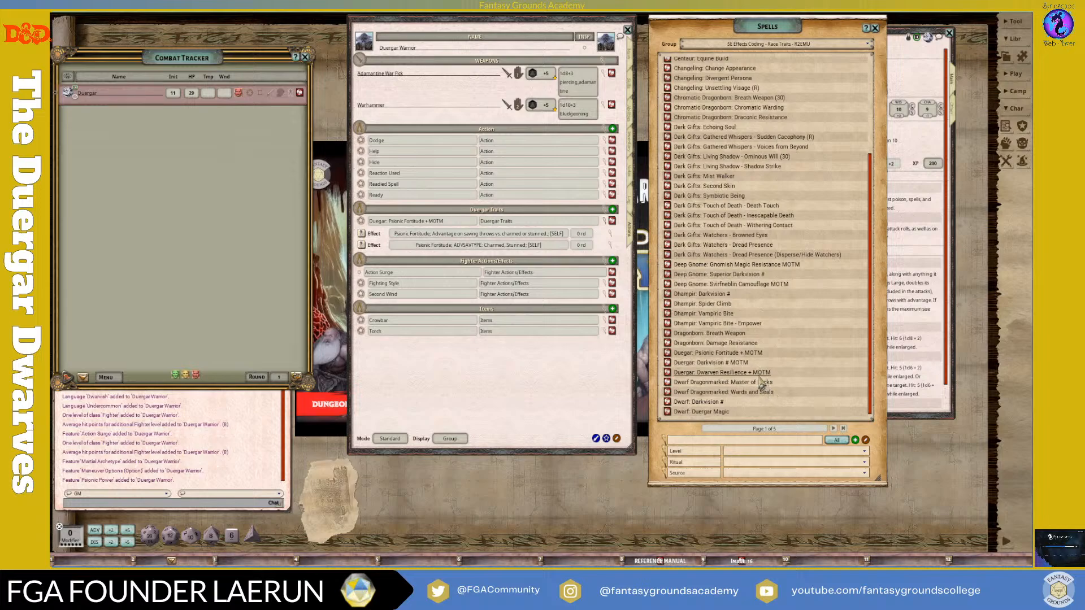
left_click_drag(667, 374, 459, 228)
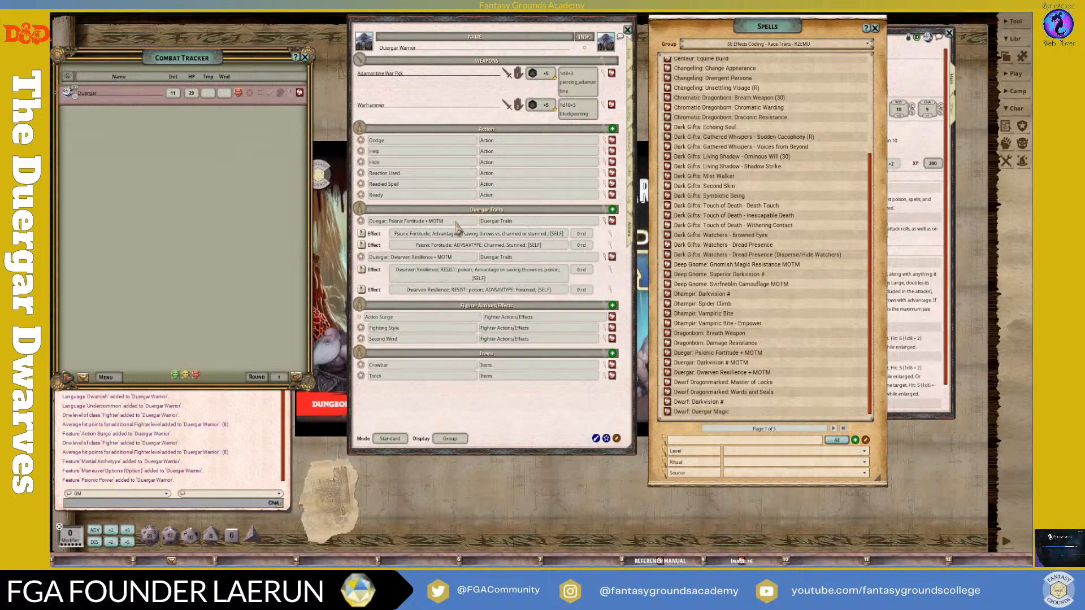
left_click(606, 257)
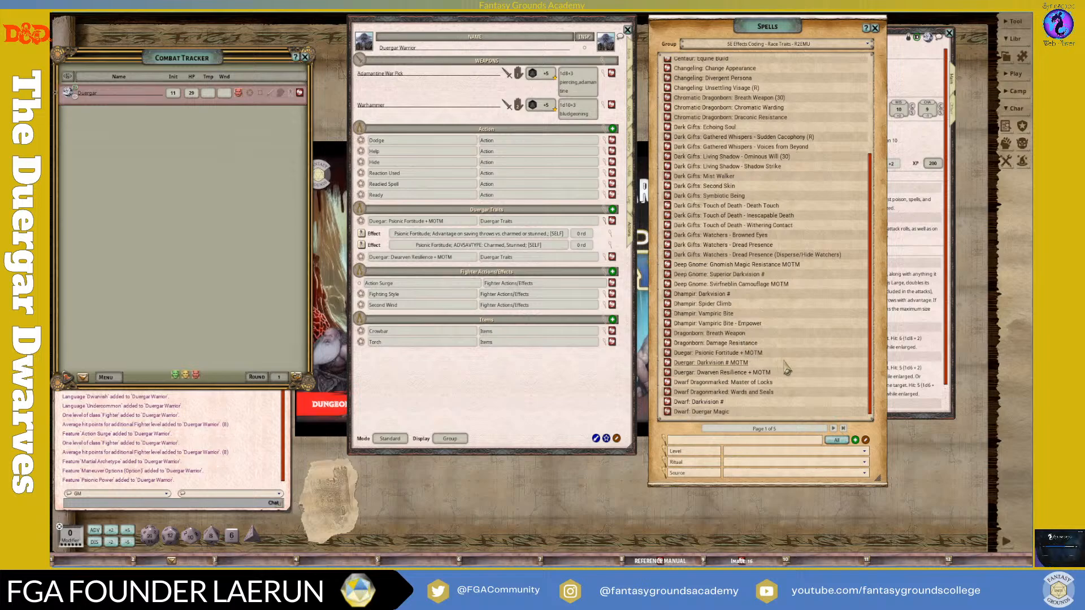
Step: Find Dwarf: Sunlight Sensitivity by searching the race traits for "sun", add it to Duergar Traits and collapse the expanded trait effects
scroll(784, 362, "up", 3)
scroll(782, 362, "down", 3)
left_click(834, 429)
scroll(816, 392, "down", 7)
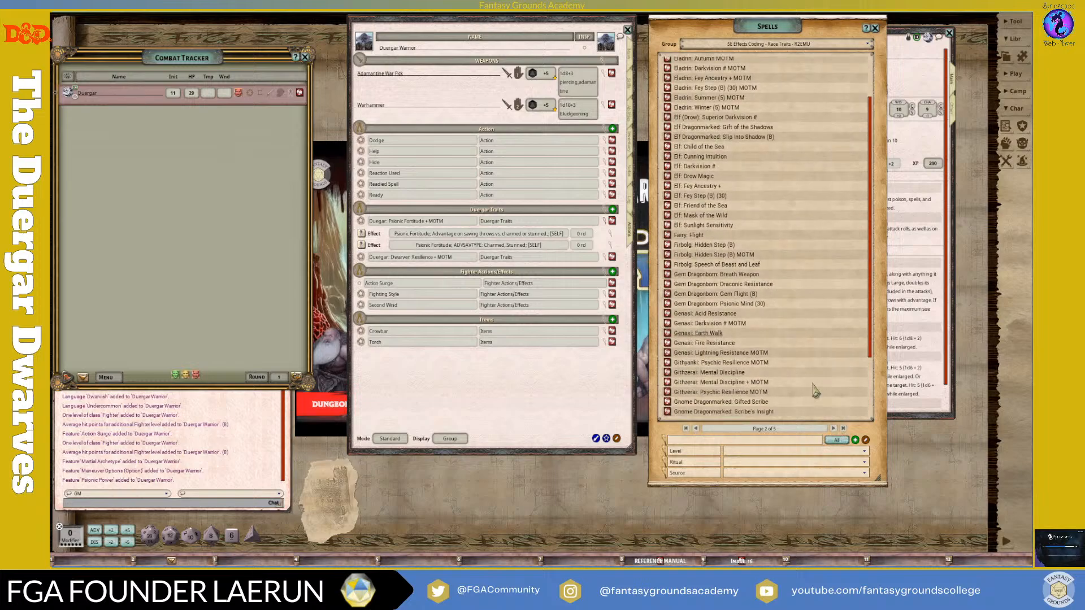
left_click(834, 429)
left_click(835, 429)
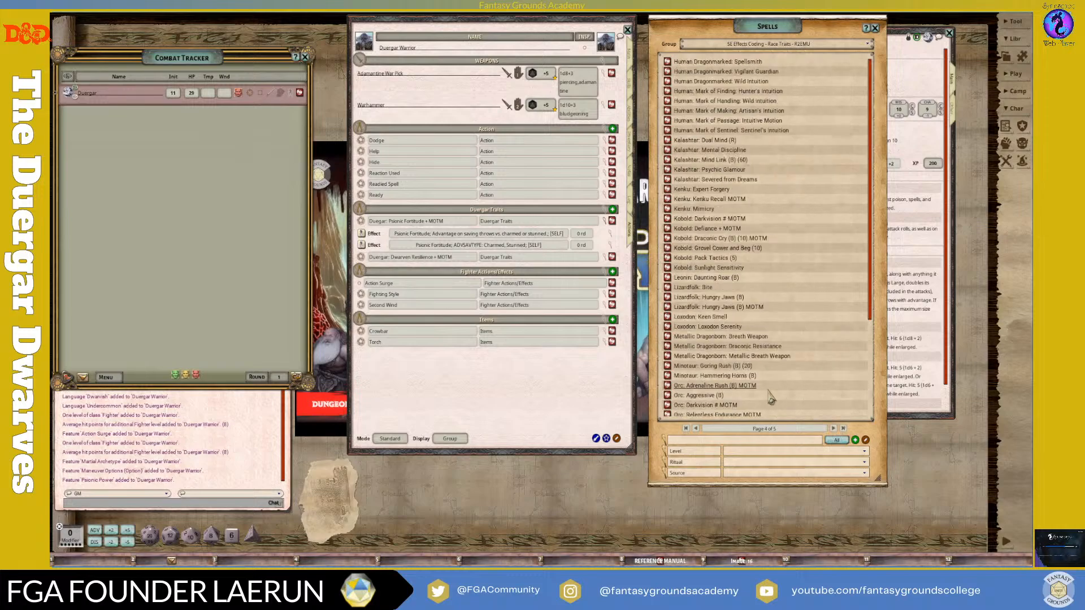
left_click(714, 441)
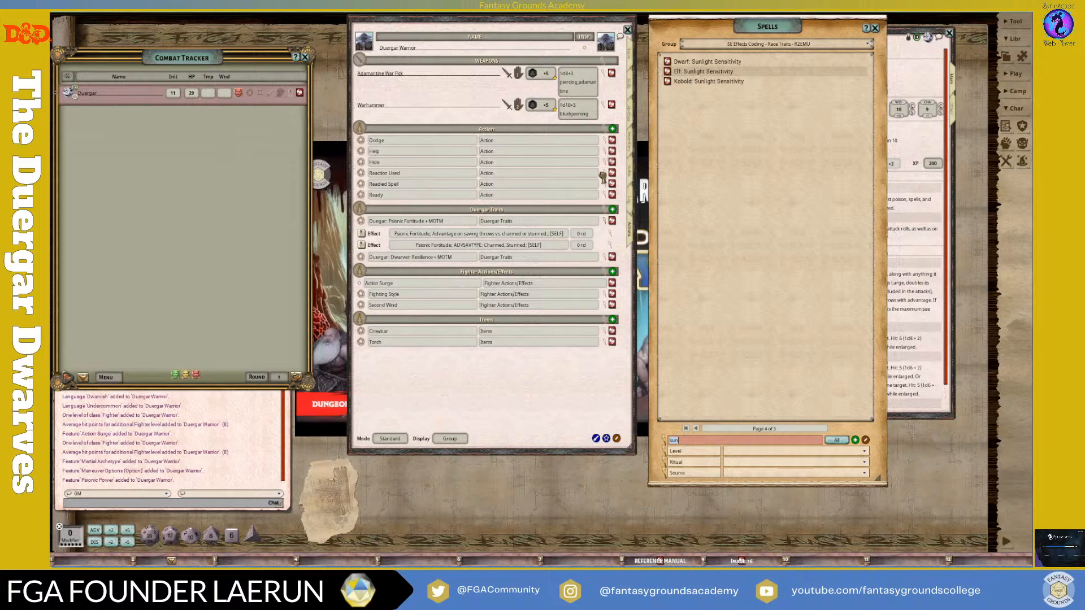
left_click_drag(543, 226, 544, 228)
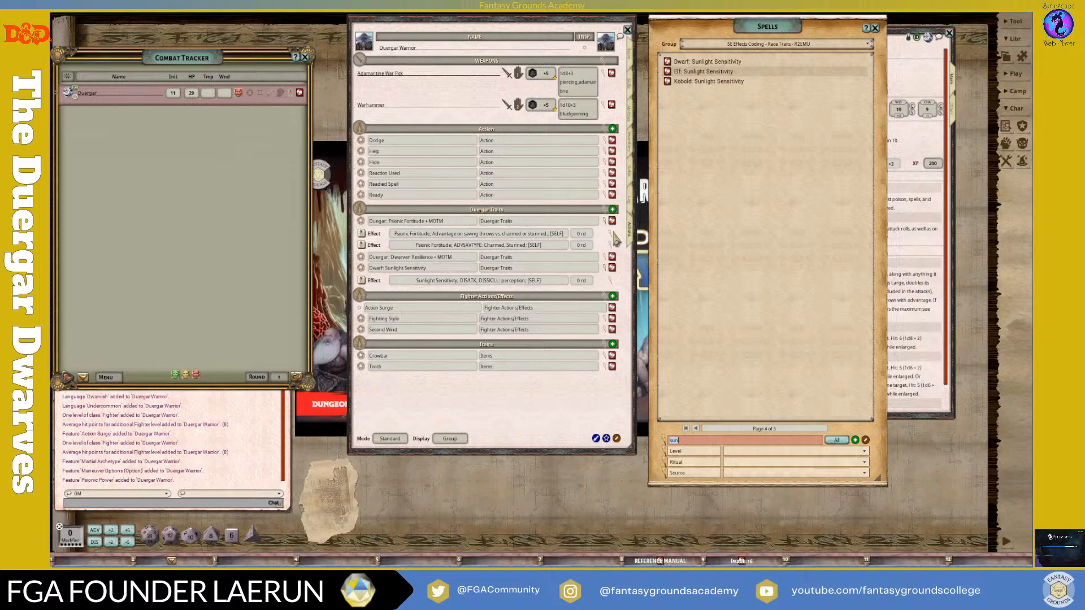
left_click(605, 269)
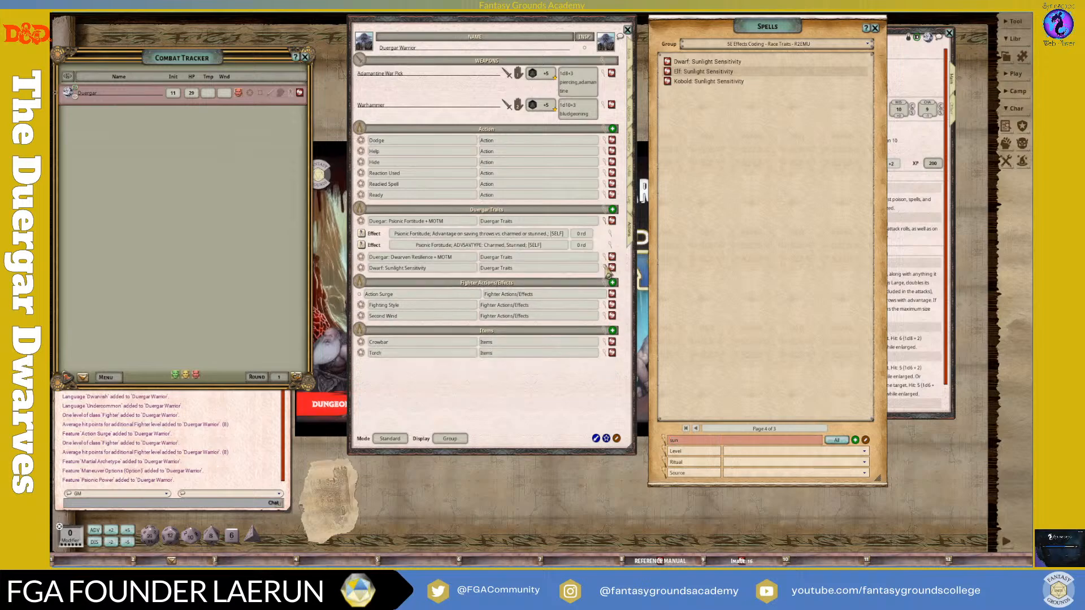
left_click(605, 223)
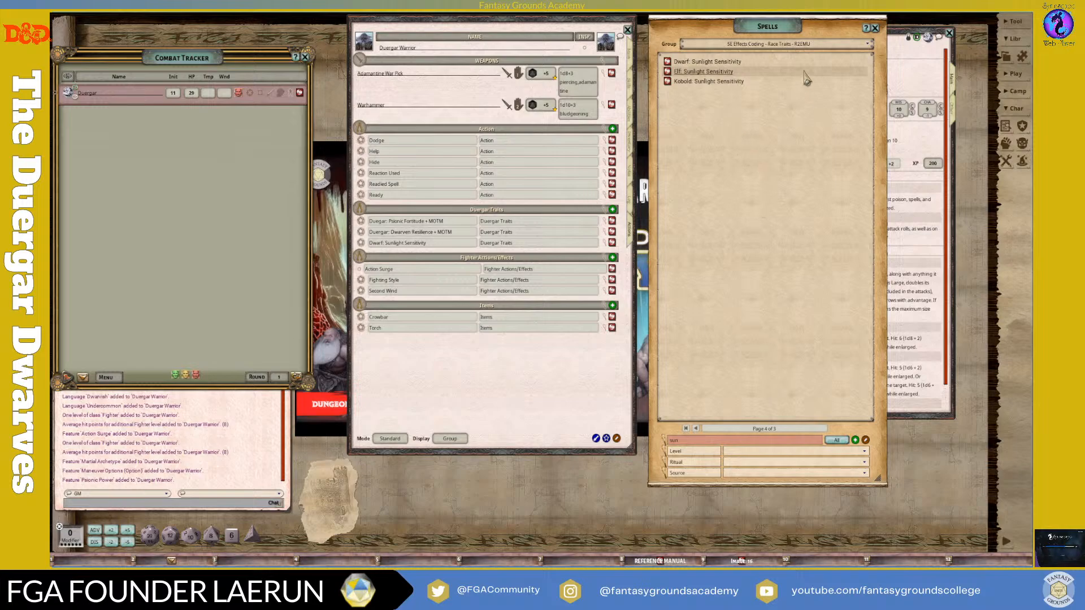
Step: Clear the library search and switch the group filter to 5E Effects Coding - Class Features - R2EMU
left_click(708, 442)
key("BackSpace")
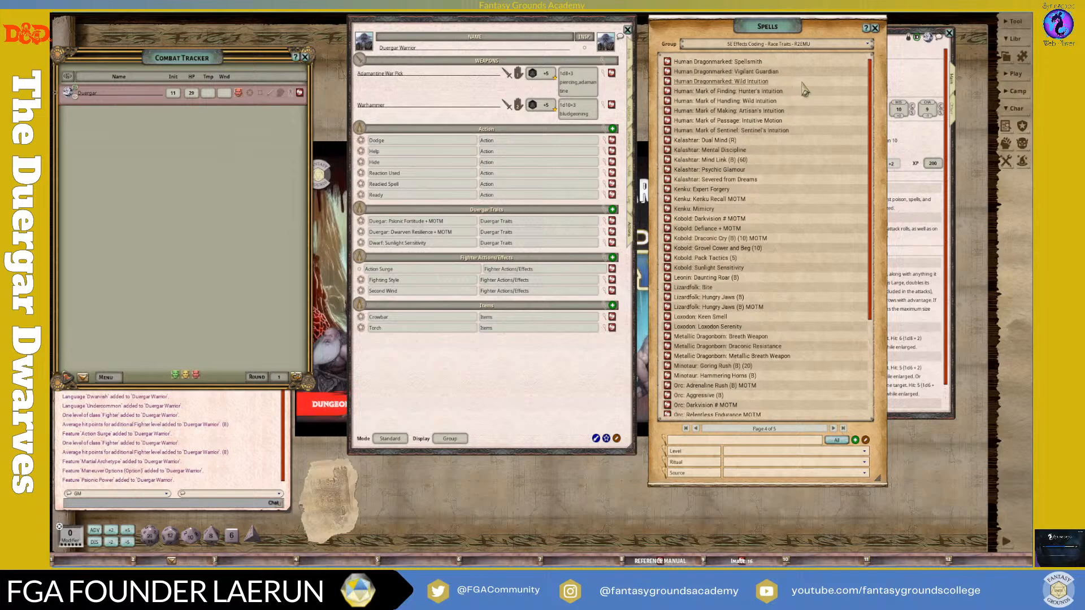
left_click(810, 45)
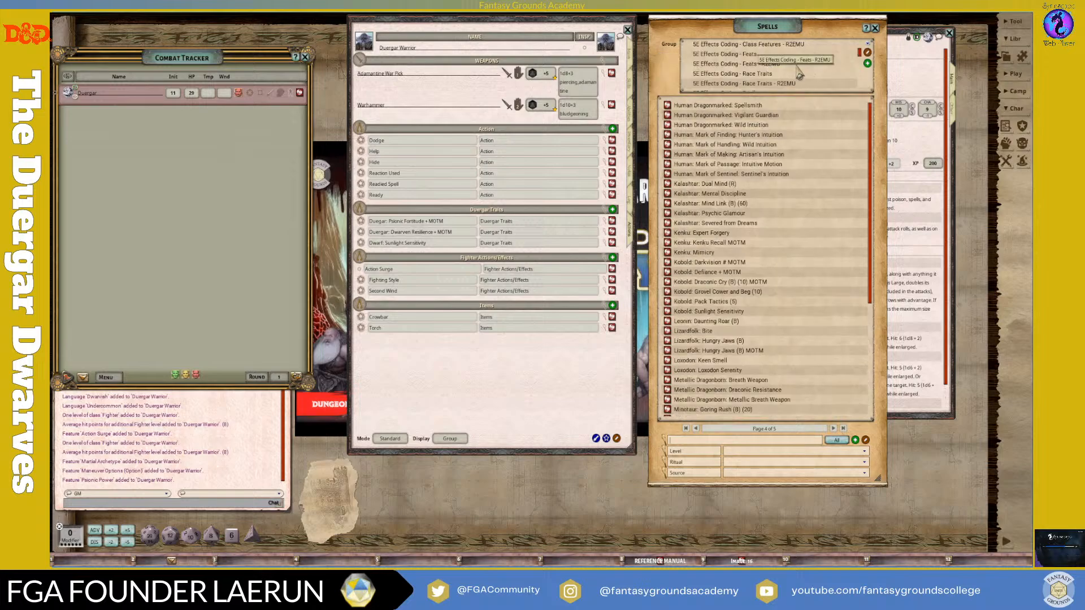
scroll(803, 74, "down", 4)
scroll(842, 83, "up", 10)
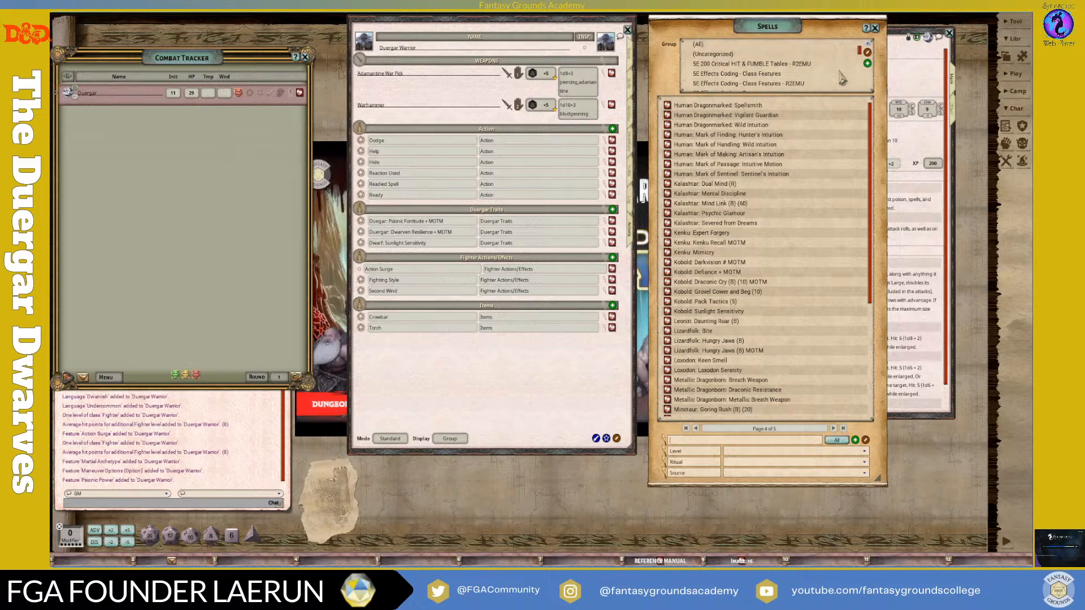
scroll(803, 81, "down", 1)
left_click(800, 73)
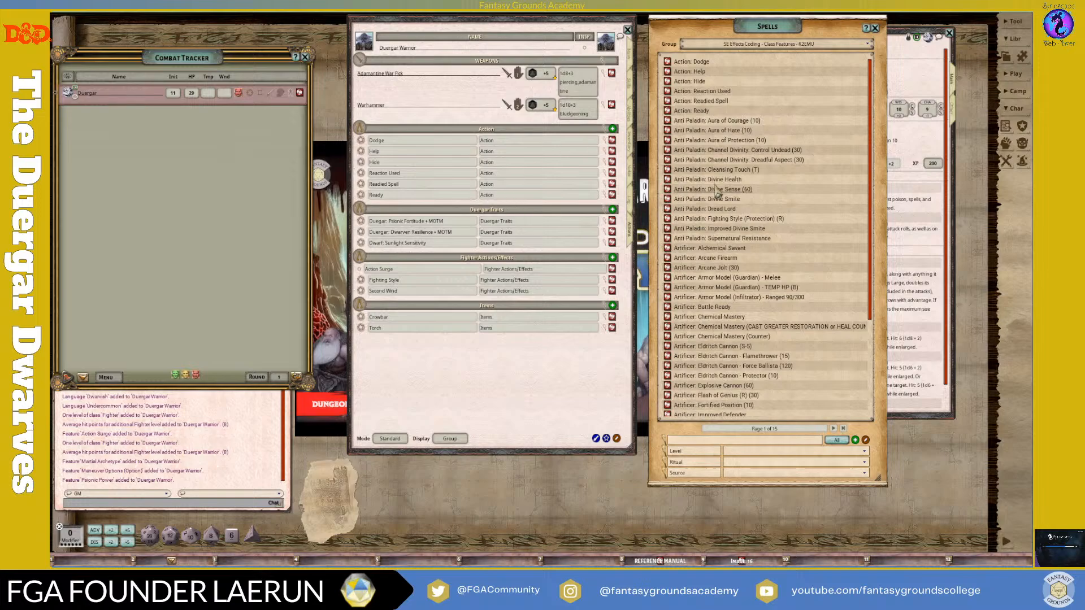
Step: Browse the class features list as far as the Fighter entries and examine the available Fighting Style options
scroll(763, 390, "down", 5)
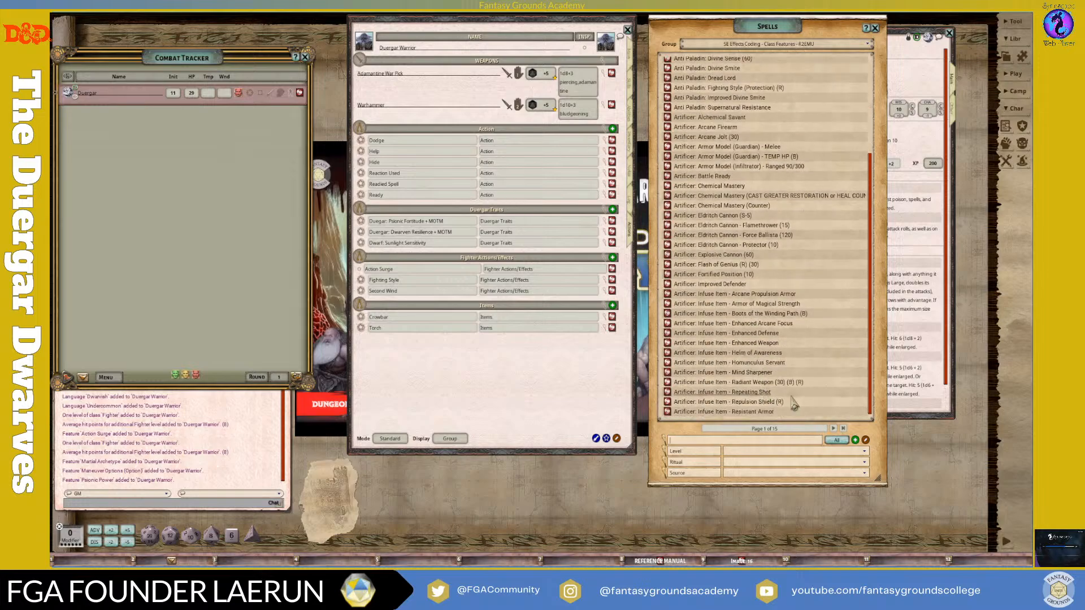
left_click(808, 452)
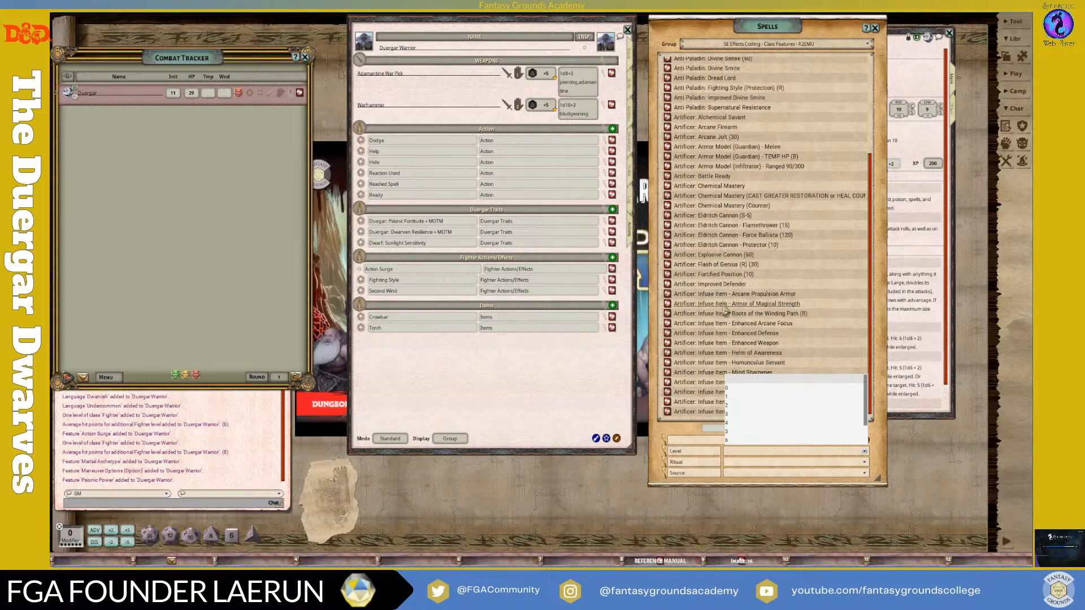
left_click(677, 445)
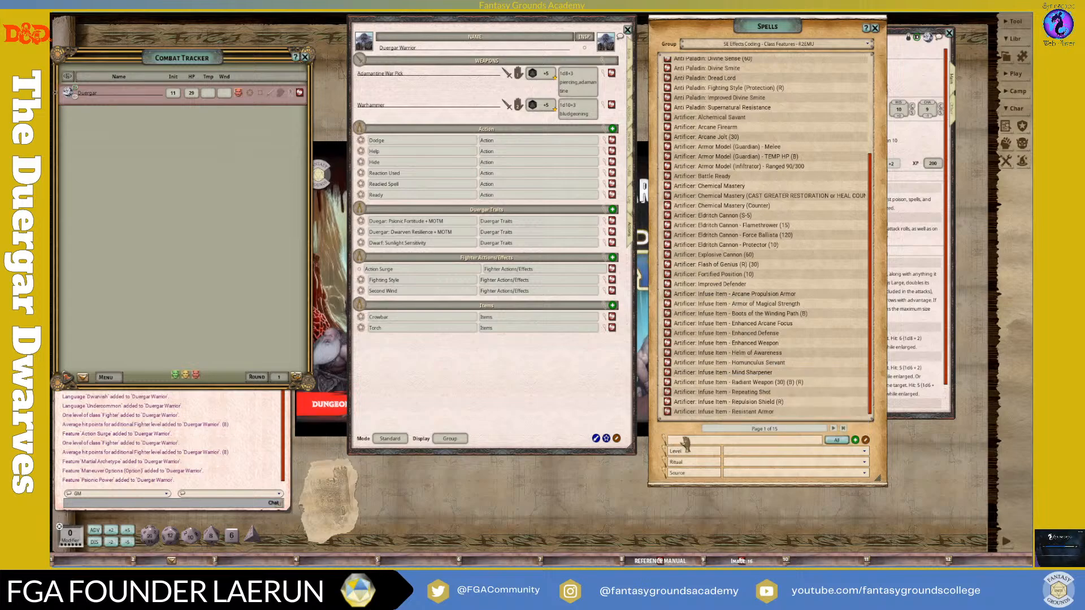
left_click(833, 428)
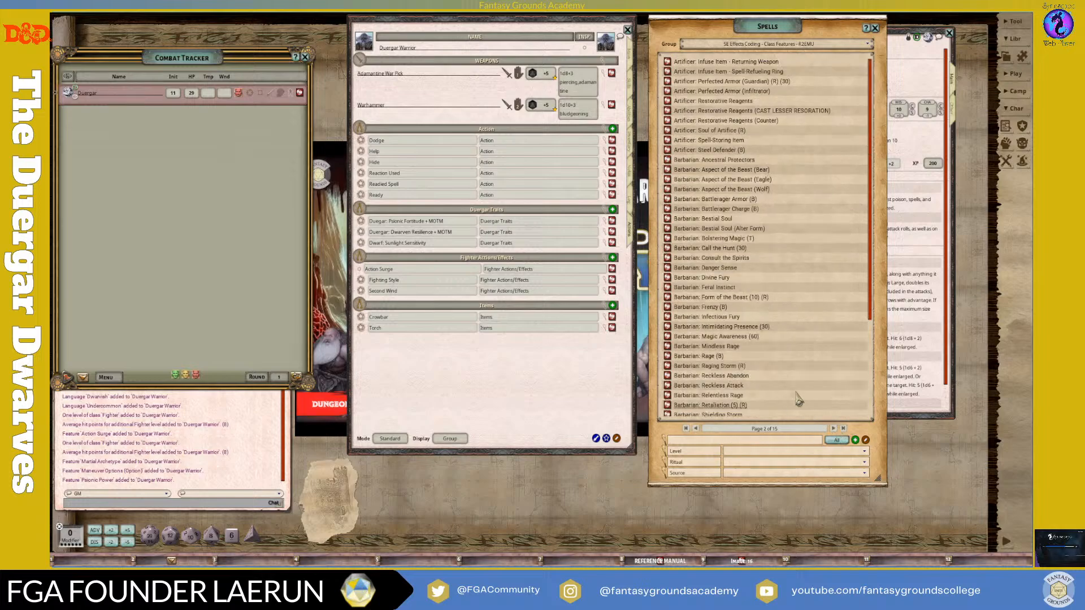
left_click(835, 429)
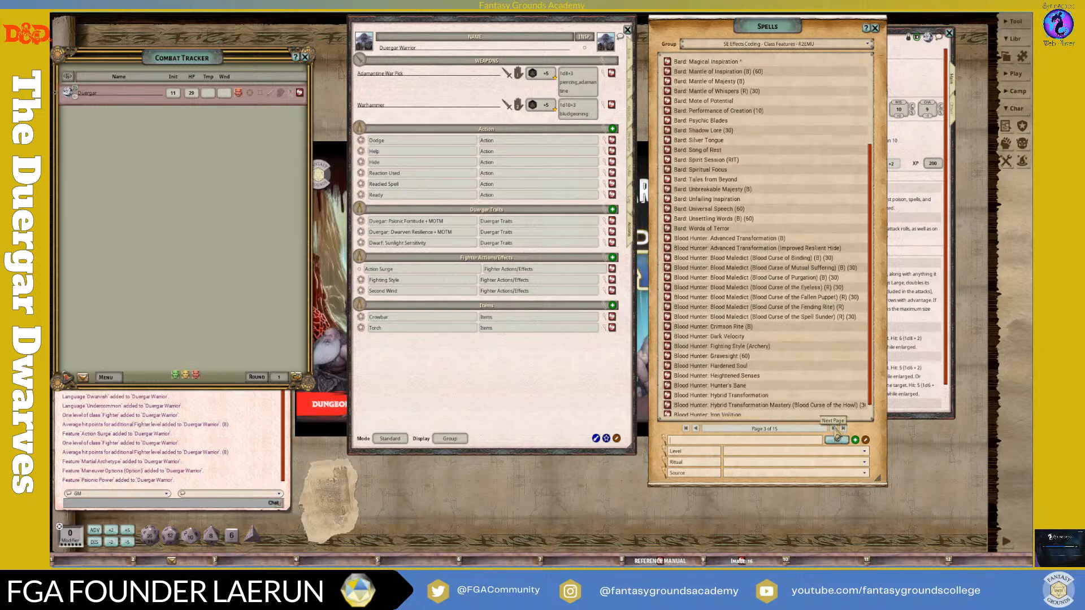
left_click(835, 429)
left_click(835, 436)
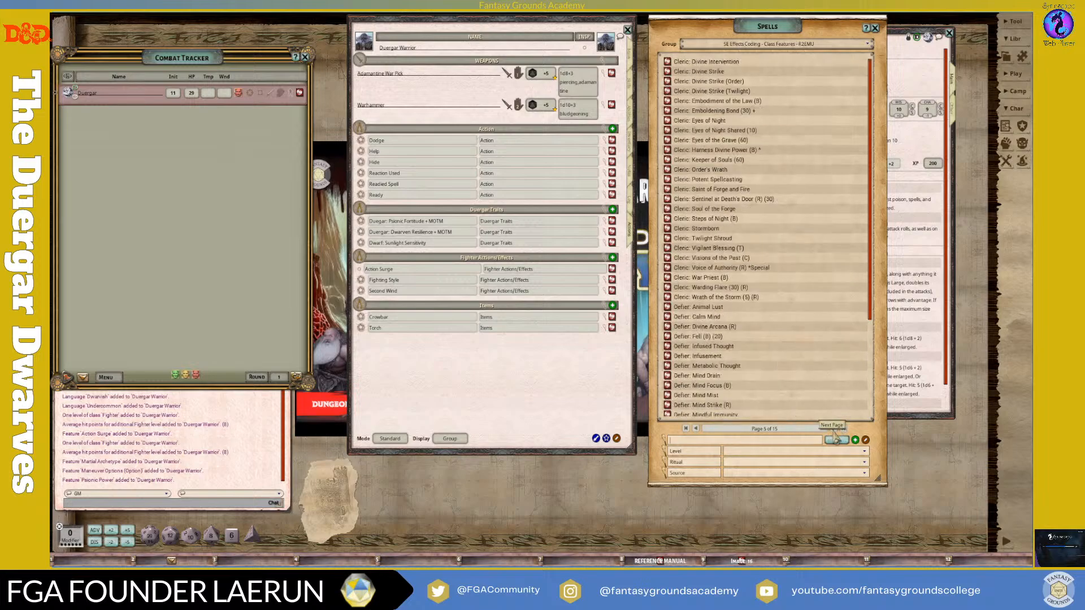
left_click(835, 436)
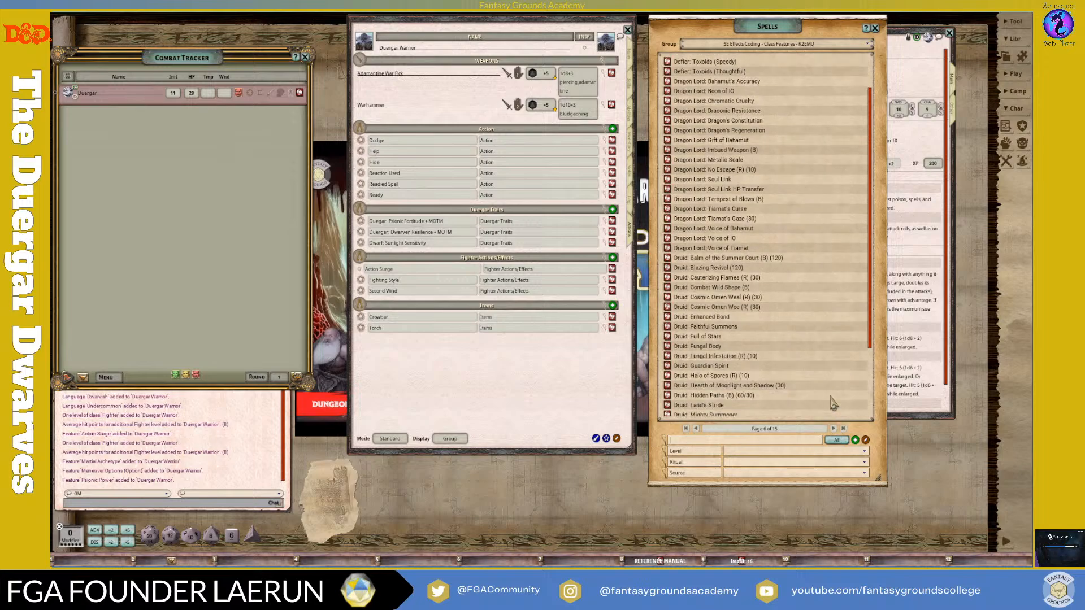
scroll(834, 407, "down", 5)
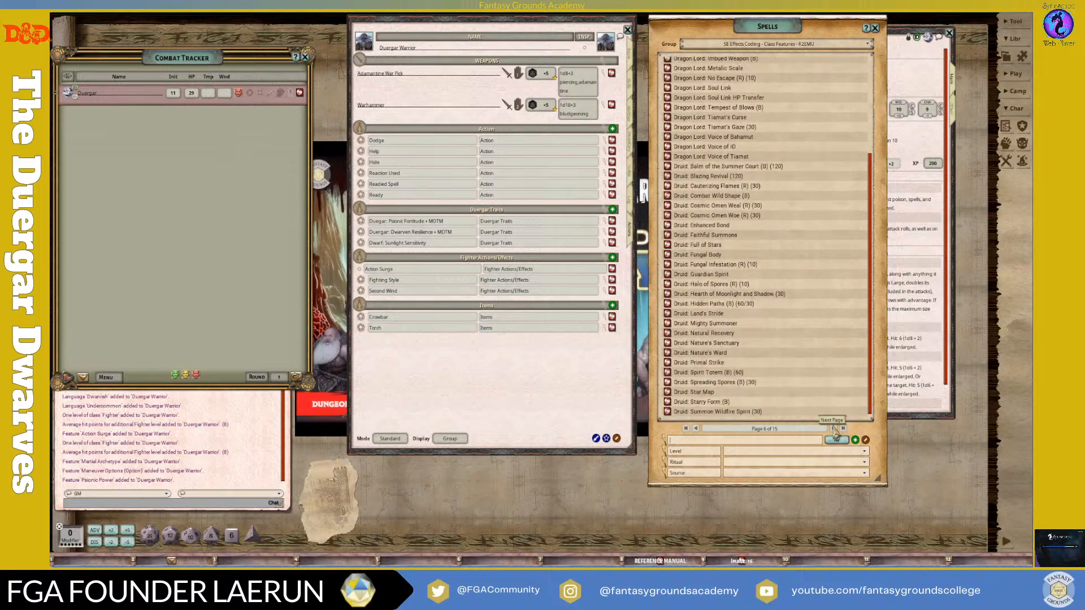
left_click(834, 429)
scroll(830, 375, "down", 2)
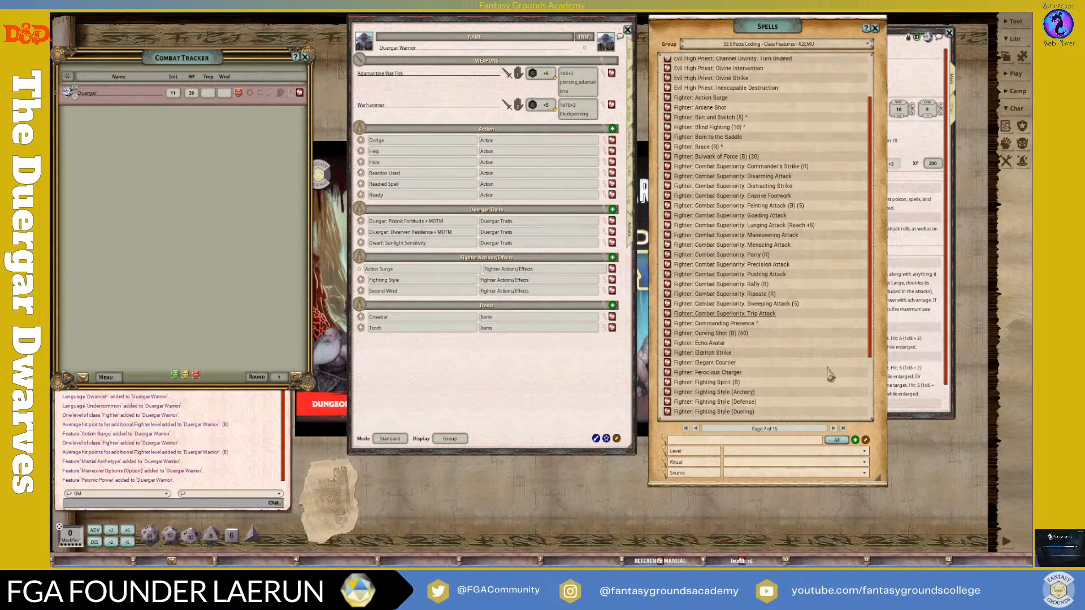
scroll(830, 375, "down", 3)
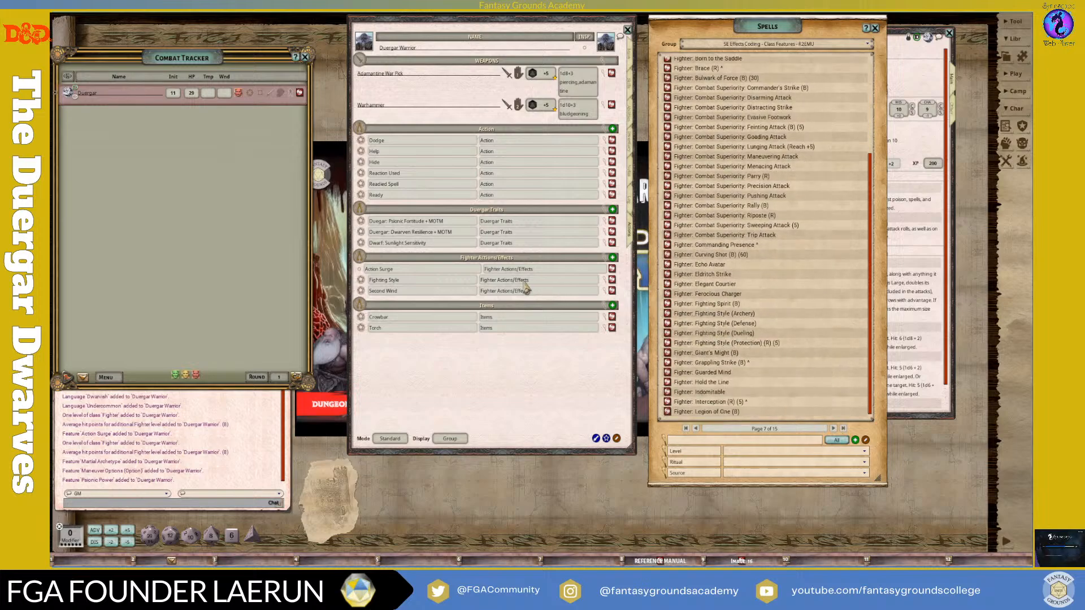
Step: Delete the generic Fighting Style power from the character's Fighter Actions/Effects group
right_click(612, 280)
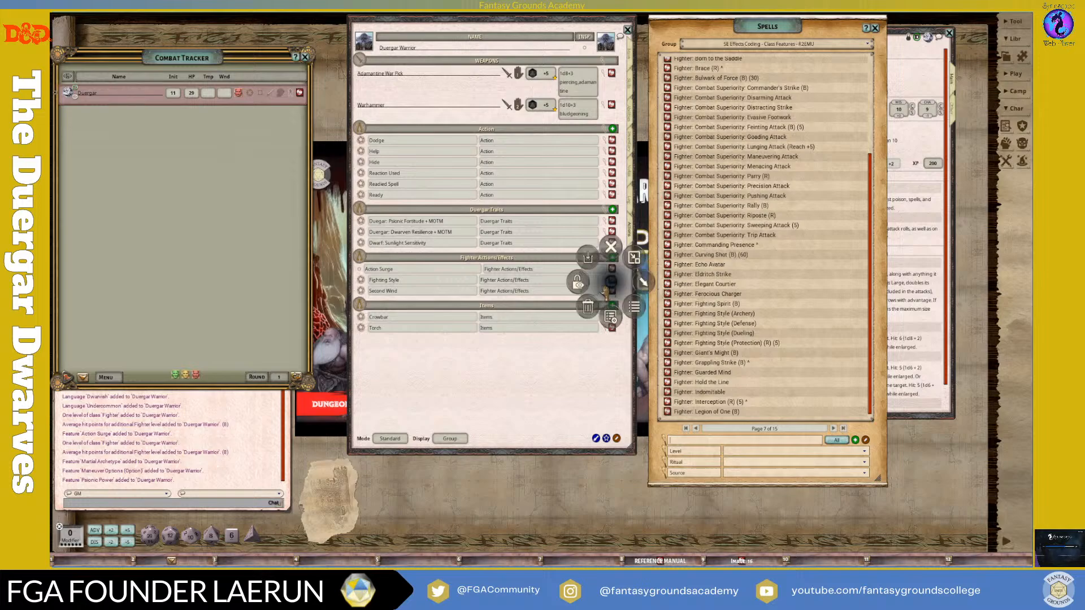
left_click(587, 308)
left_click(556, 315)
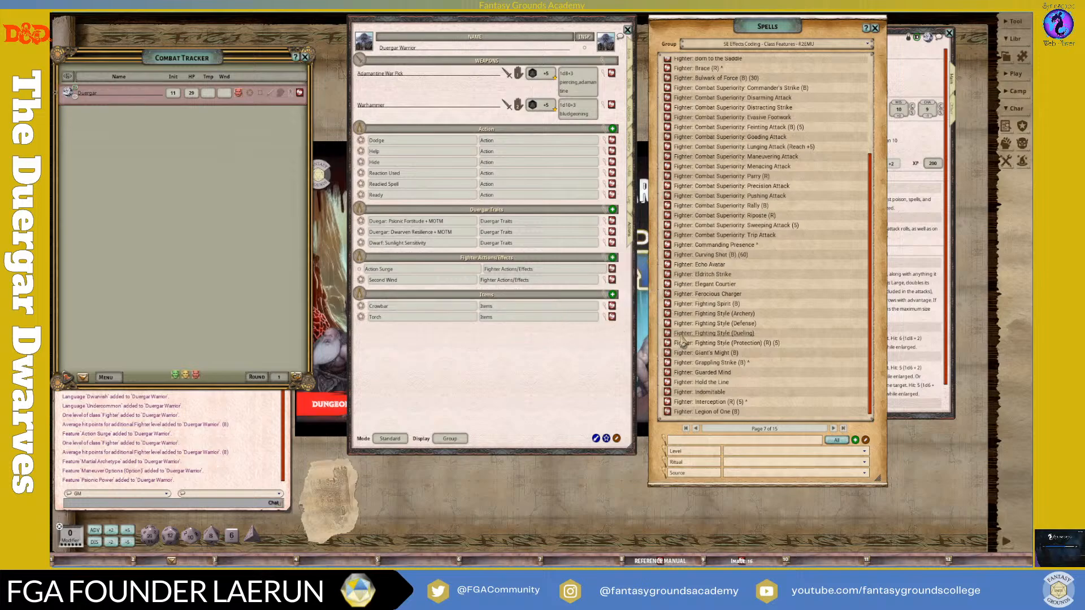
Step: Add Fighter: Fighting Style (Dueling) to the character's Fighter Actions/Effects group and collapse its effect details
left_click_drag(668, 337, 448, 280)
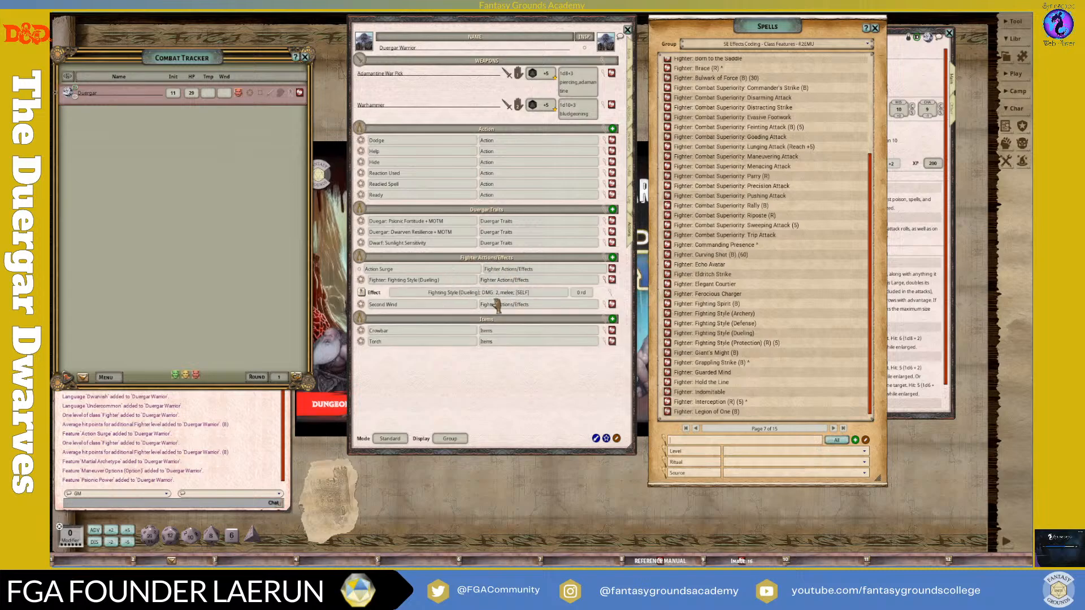
left_click(605, 286)
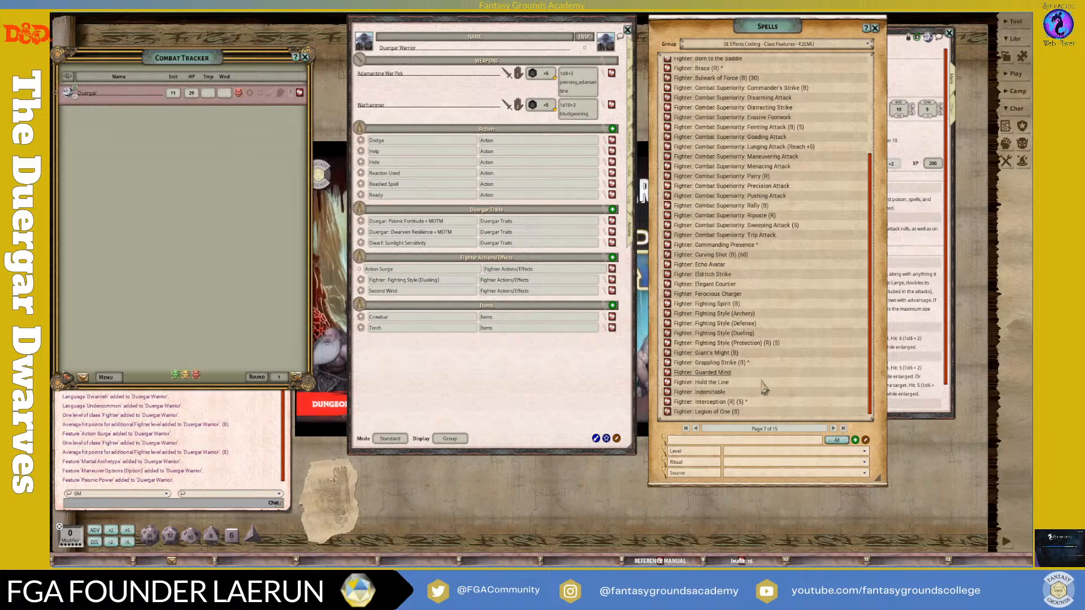
scroll(753, 378, "up", 2)
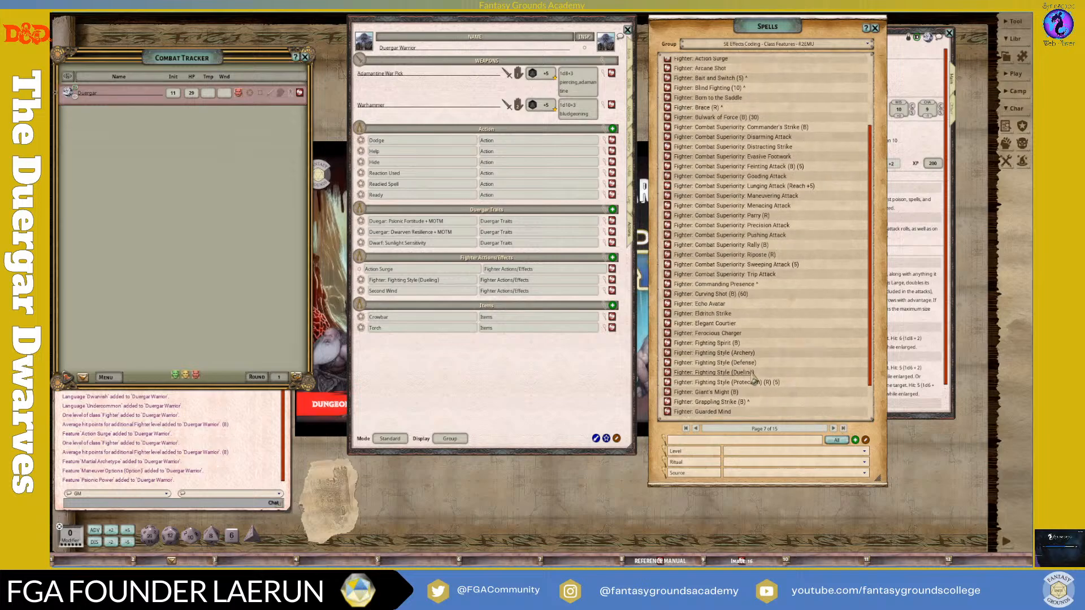
scroll(753, 377, "up", 2)
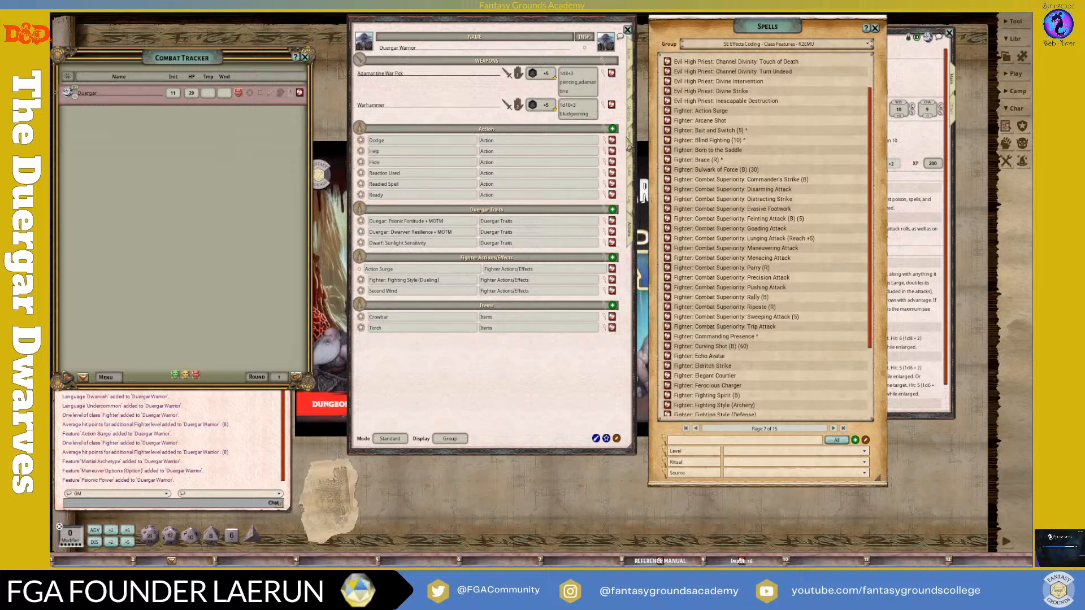
Step: Open the Duergar Magic trait description from the character's traits and place it beside the character sheet
left_click(631, 123)
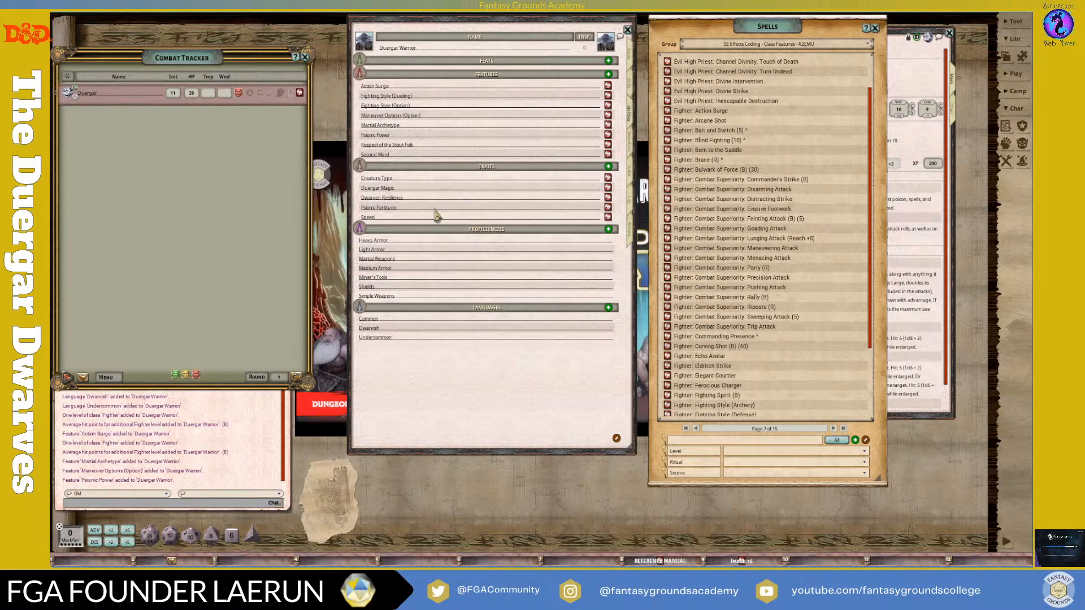
left_click(608, 188)
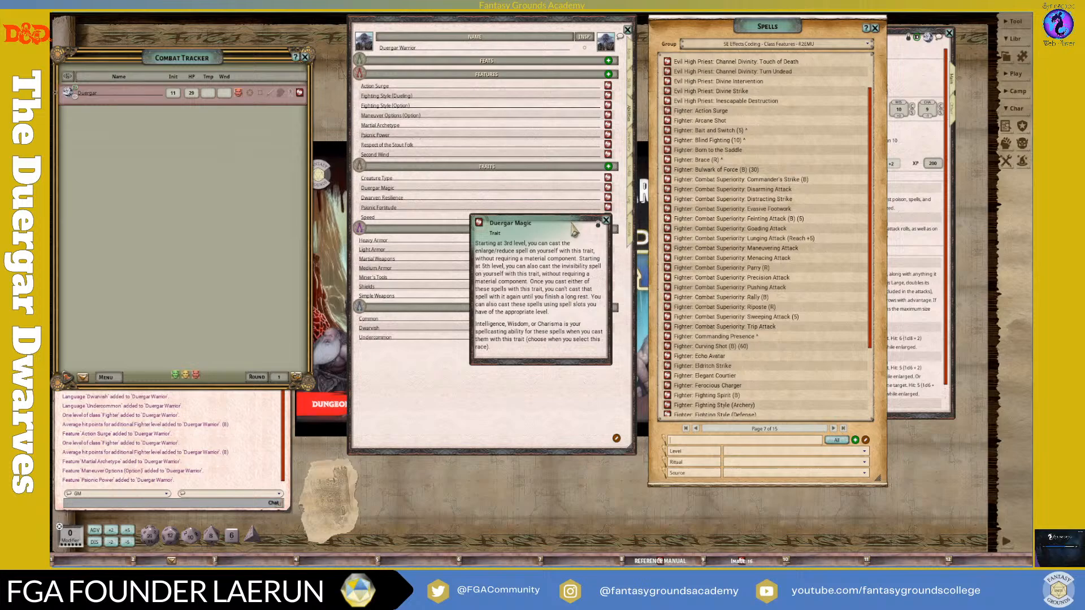
left_click_drag(573, 229, 335, 196)
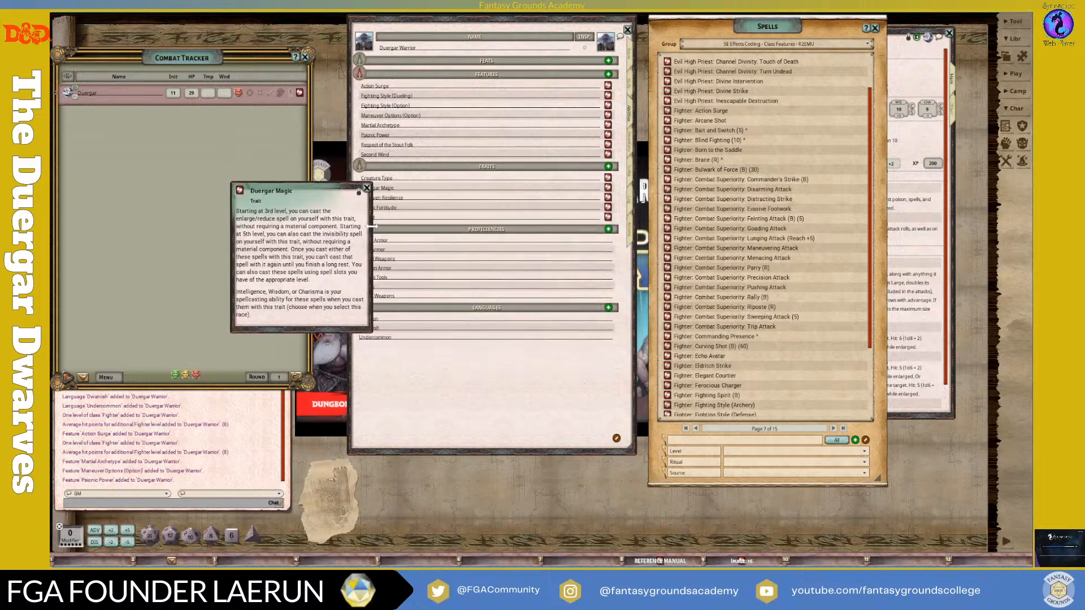
left_click(725, 443)
type("En")
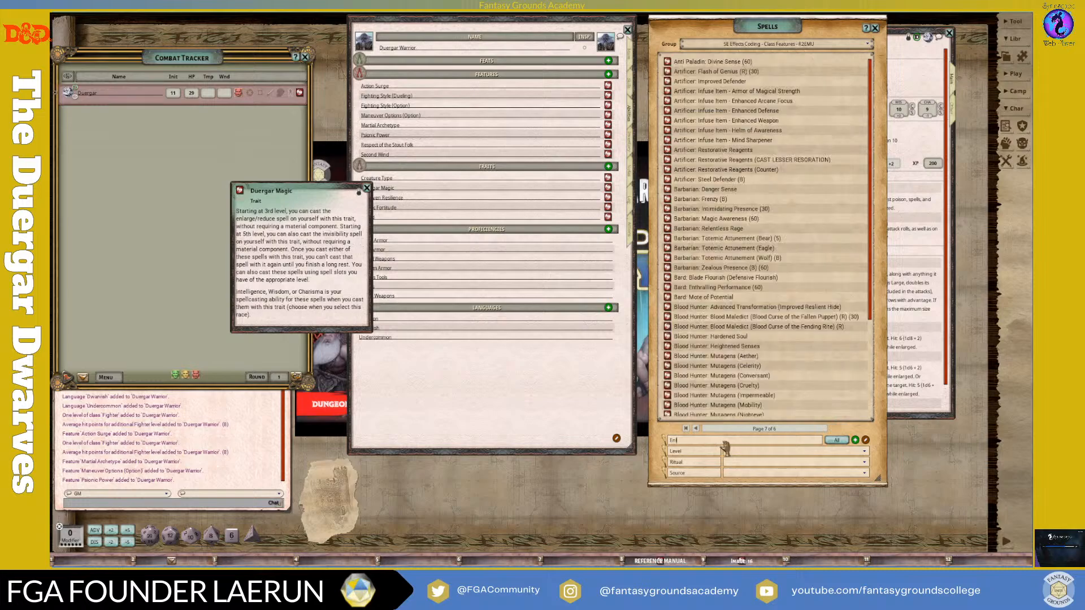
key("BackSpace")
key("BackSpace")
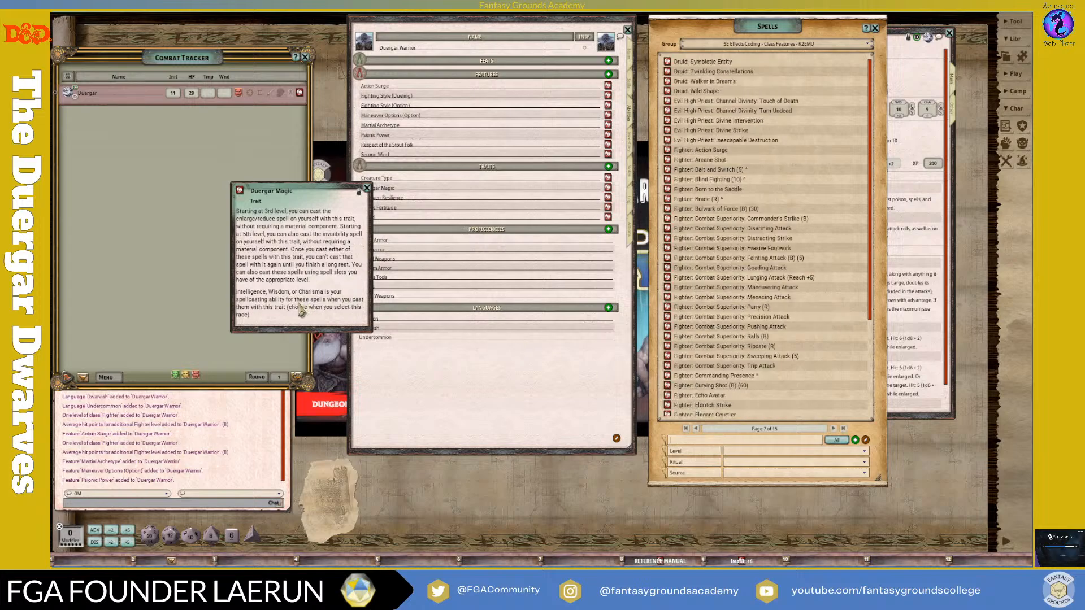
left_click(769, 50)
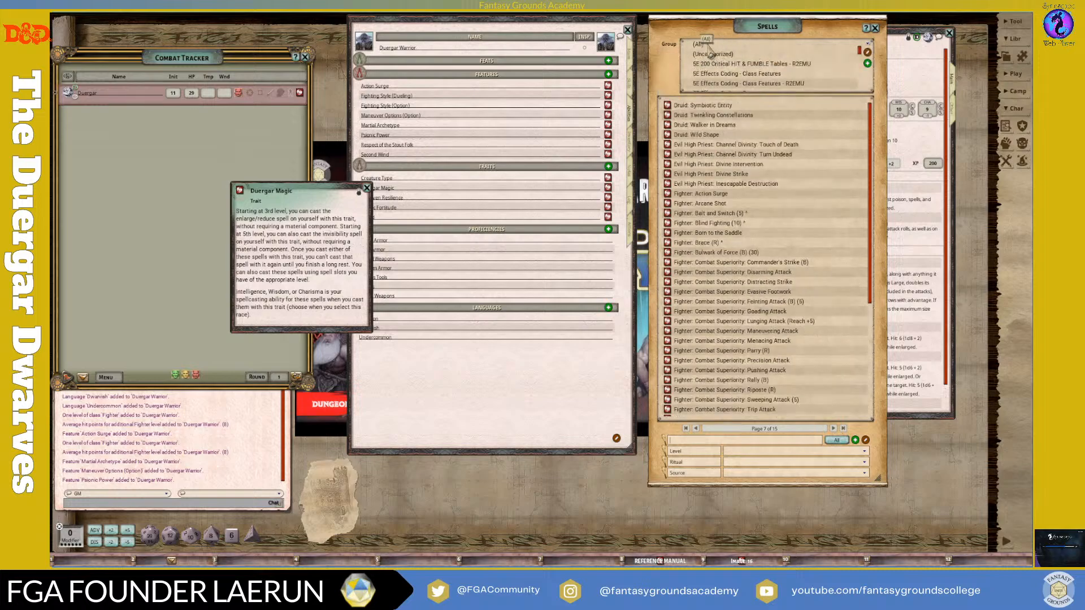
left_click(709, 45)
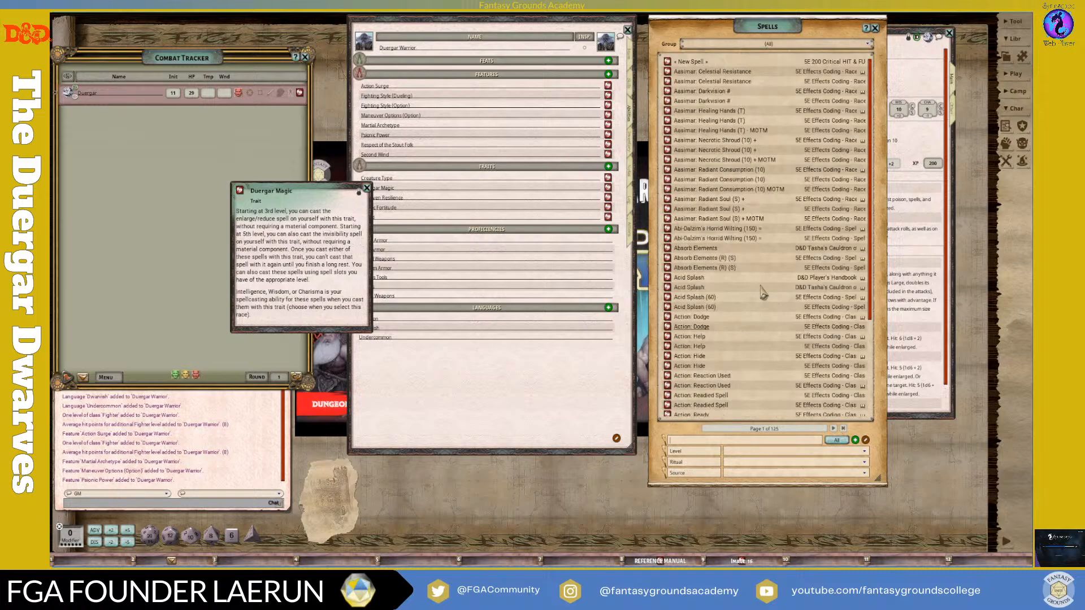
Step: Limit the spell list to the 5E Effects Coding - Spells - R2EMU group and search for "Enl"
left_click(791, 44)
scroll(793, 65, "down", 2)
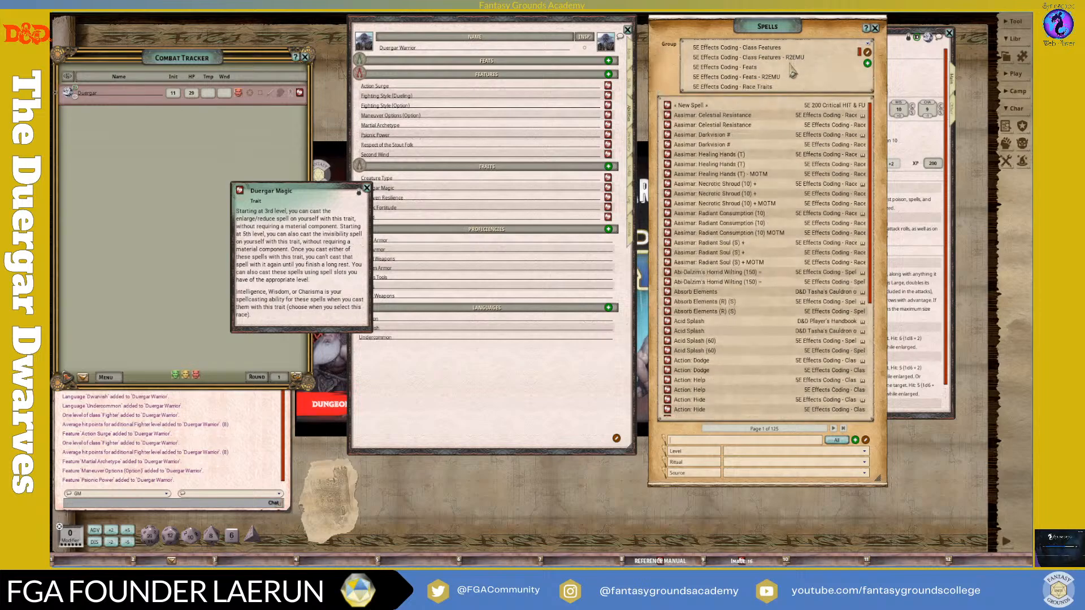
scroll(791, 71, "down", 2)
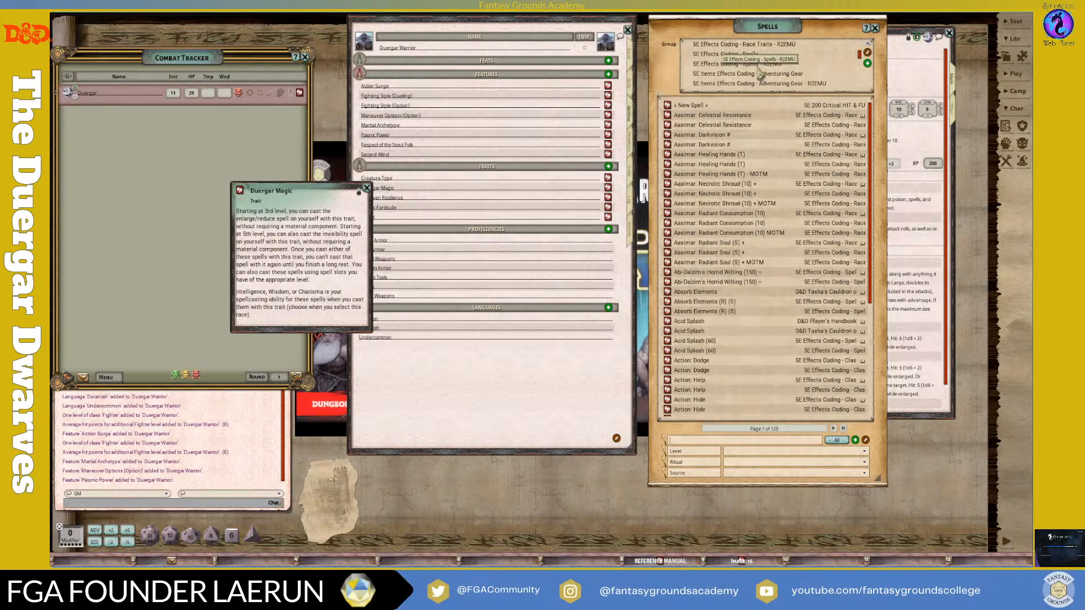
left_click(759, 65)
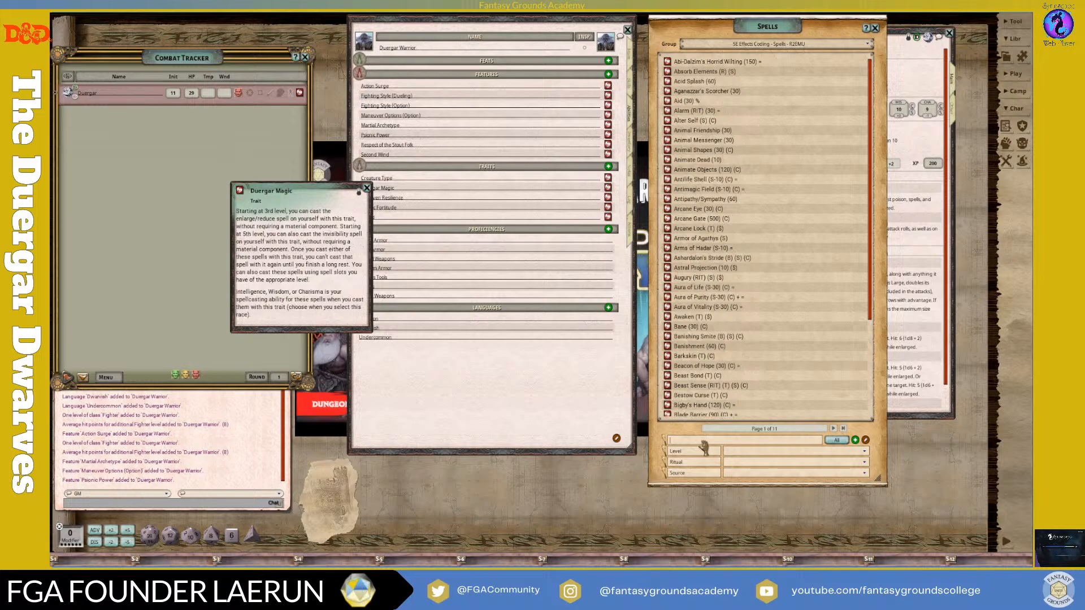
type("Enl")
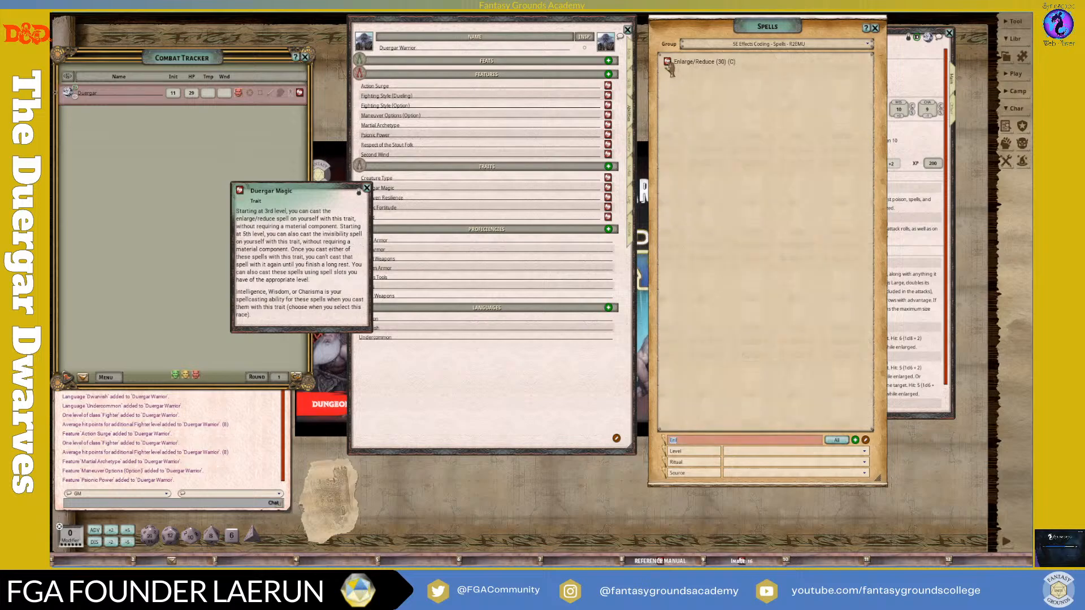
Step: Add Enlarge/Reduce (30) (C) to the Duergar Traits group and set it to 1 daily use in Preparation mode
left_click_drag(341, 192, 286, 180)
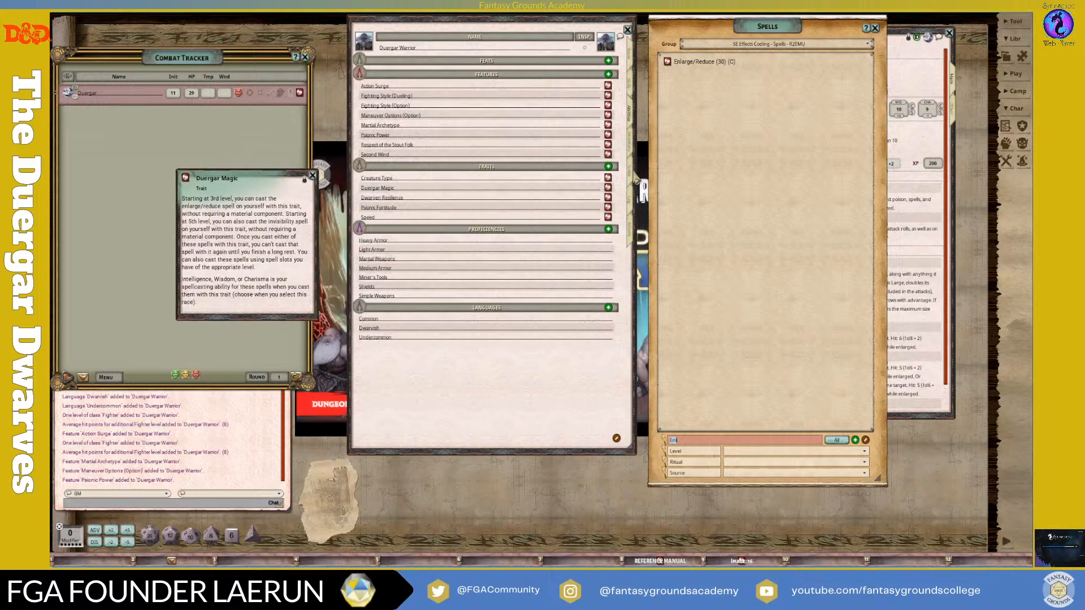
left_click(629, 237)
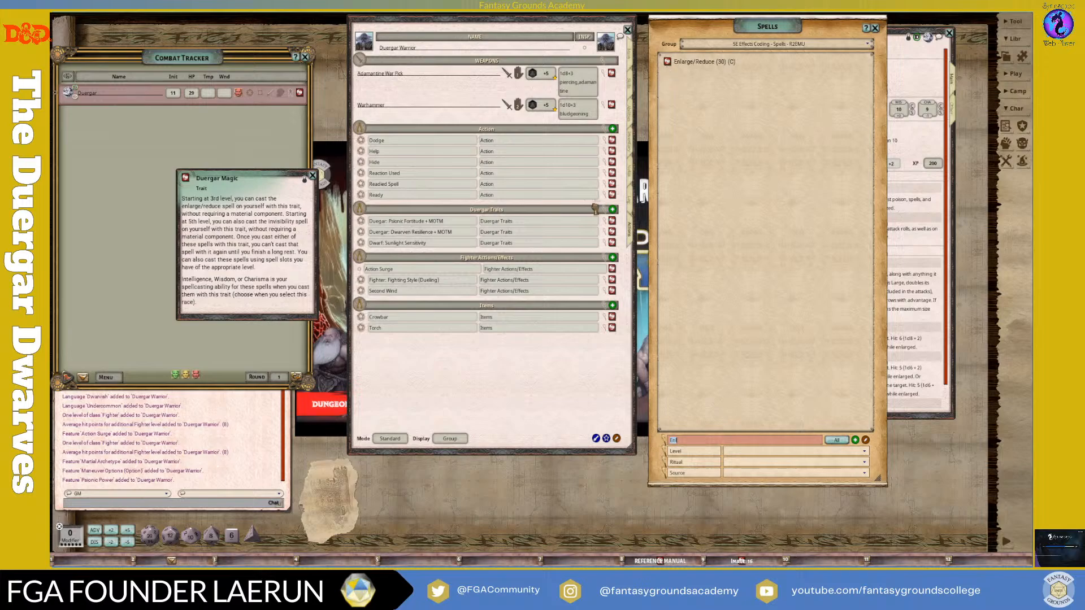
left_click_drag(521, 236, 521, 237)
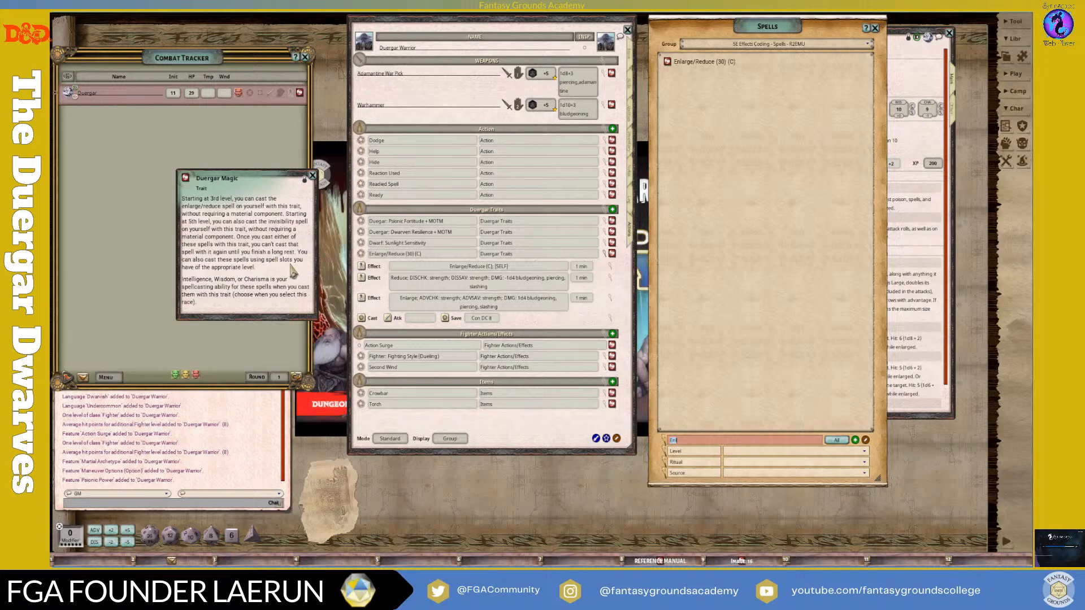
left_click(605, 256)
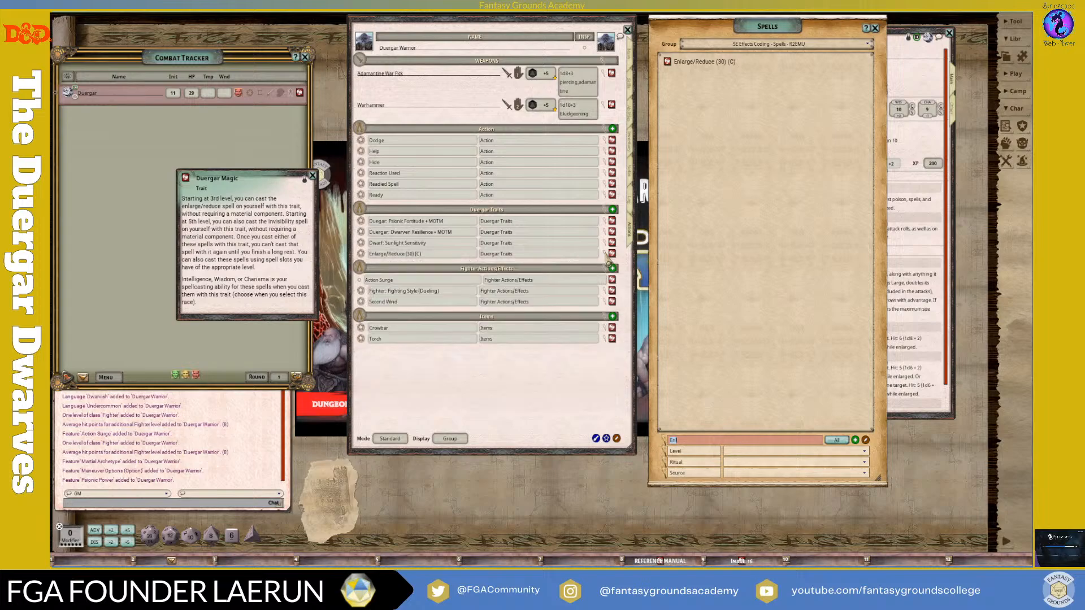
left_click(402, 441)
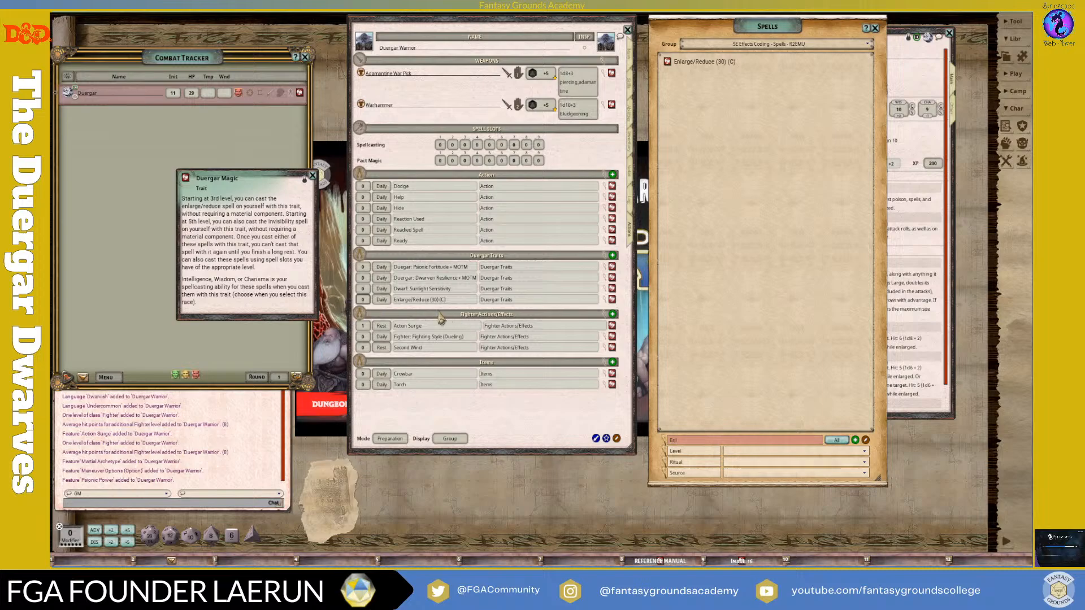
left_click(362, 299)
Step: Set the Duergar Traits power group's ability to Wisdom, then close its settings and the Duergar Magic description
left_click(605, 256)
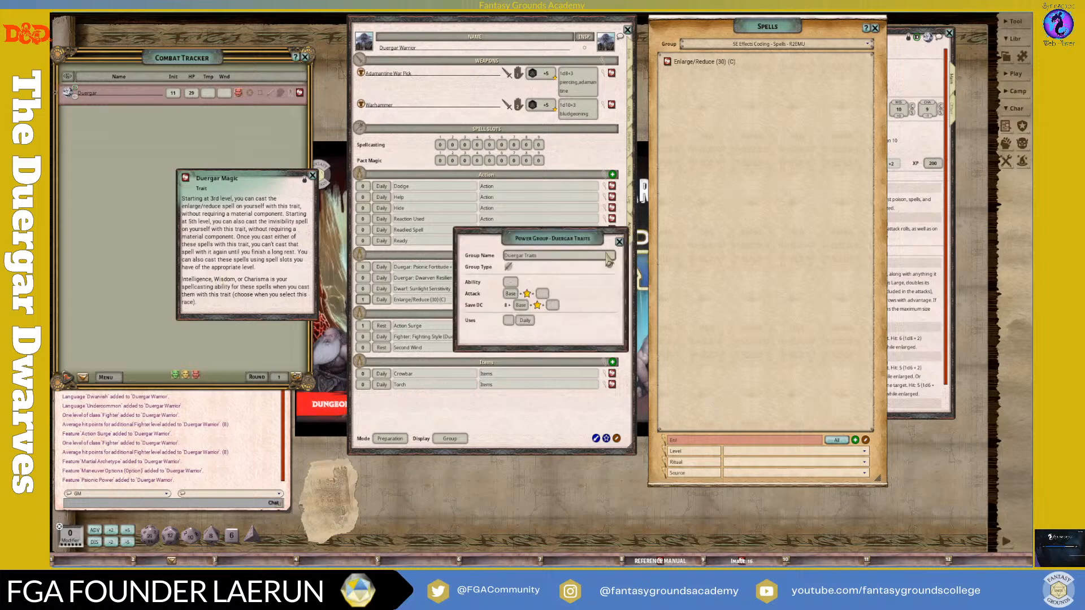
left_click(513, 283)
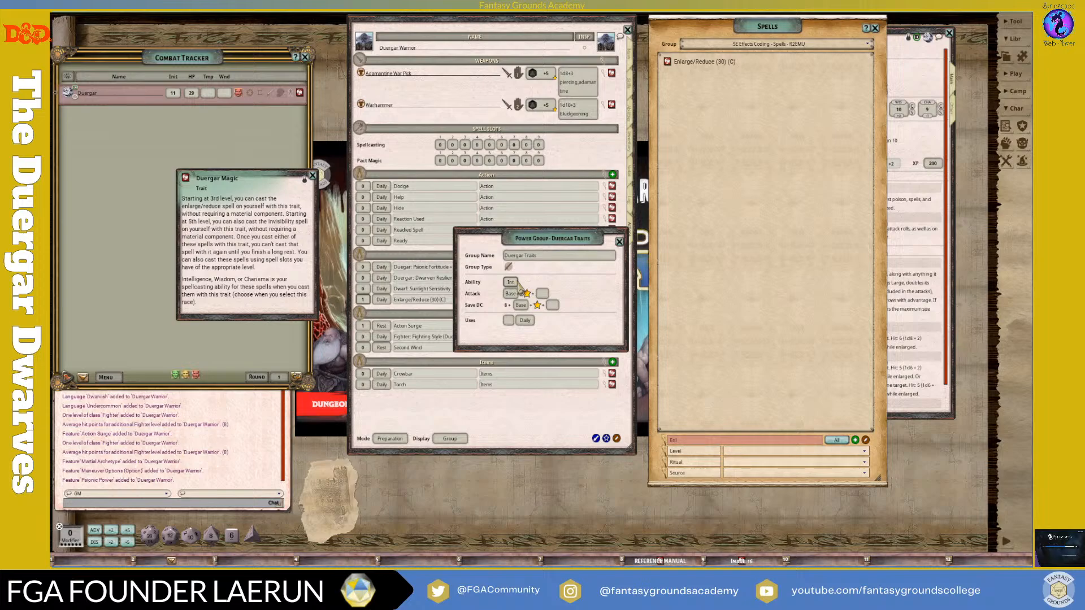
left_click(516, 282)
left_click_drag(562, 239, 756, 230)
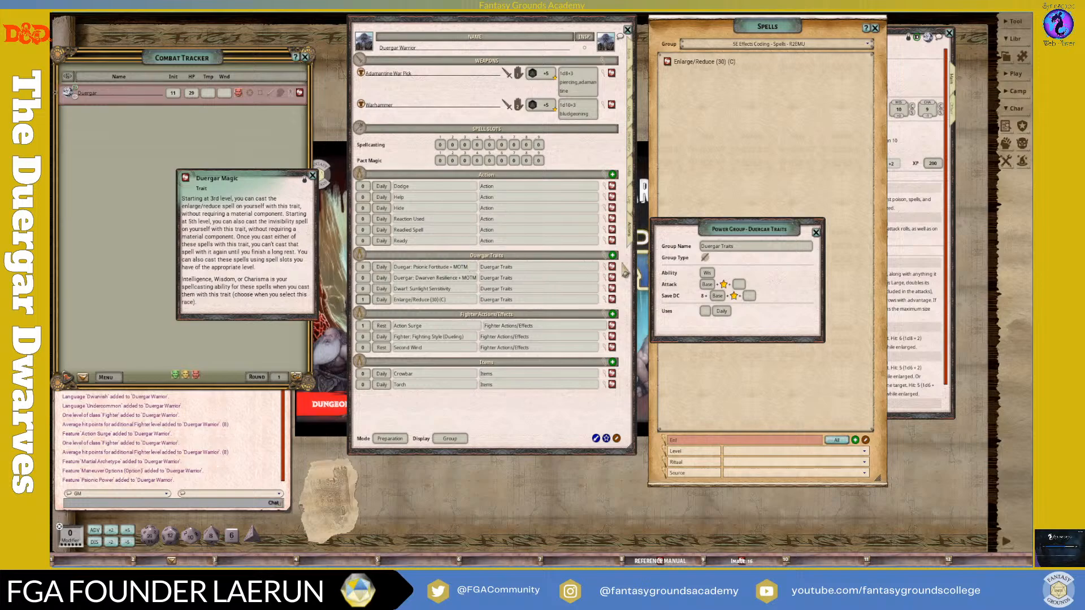
left_click(816, 233)
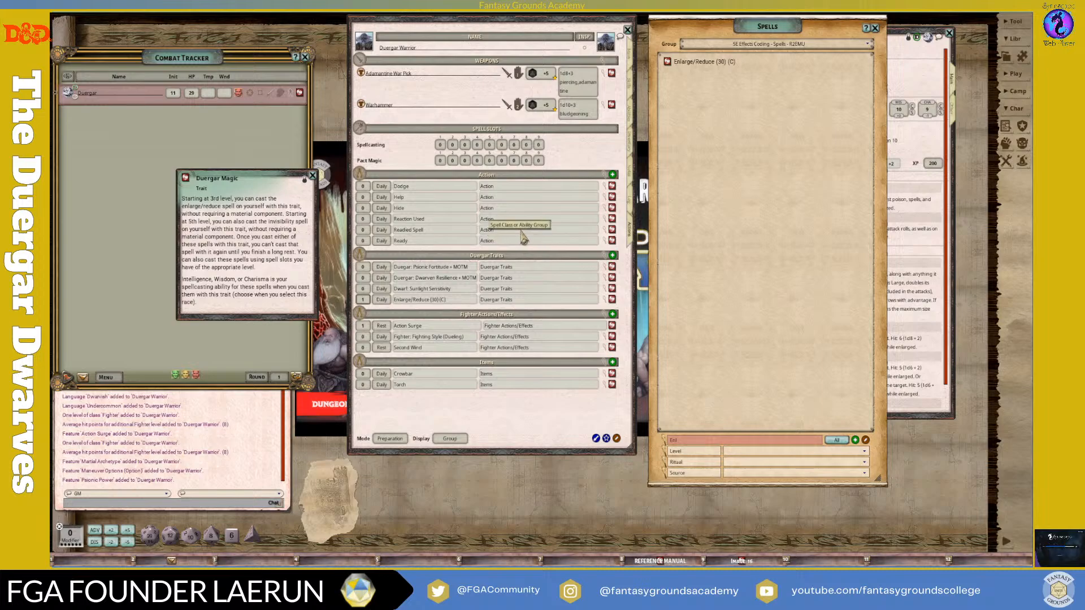
left_click(312, 176)
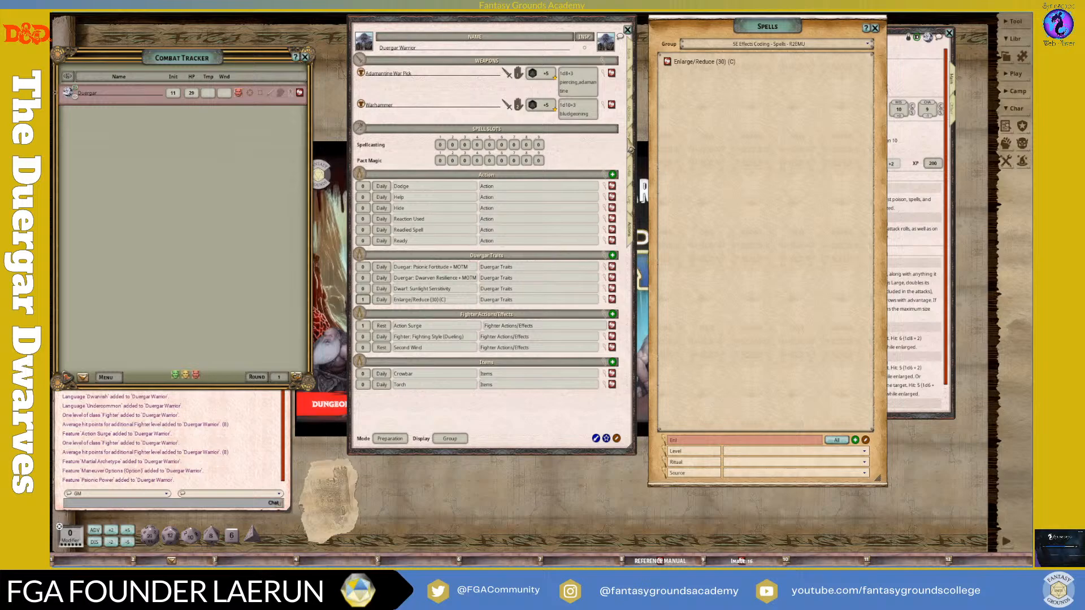
Step: Read through the Maneuver Options (Option) feature description in the character's features and close it
left_click(630, 129)
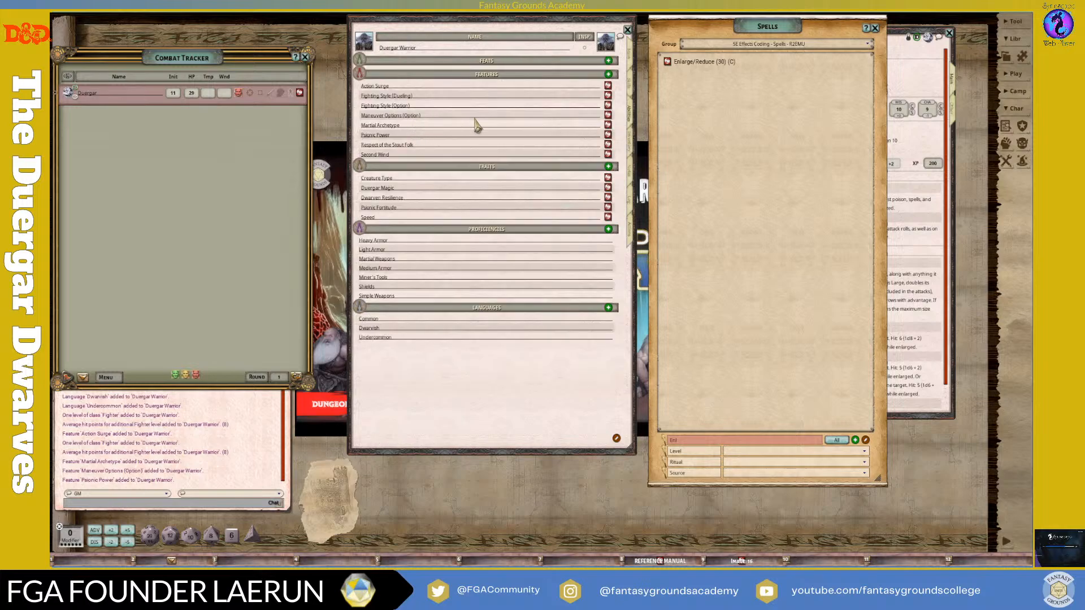
left_click(608, 115)
scroll(546, 303, "down", 10)
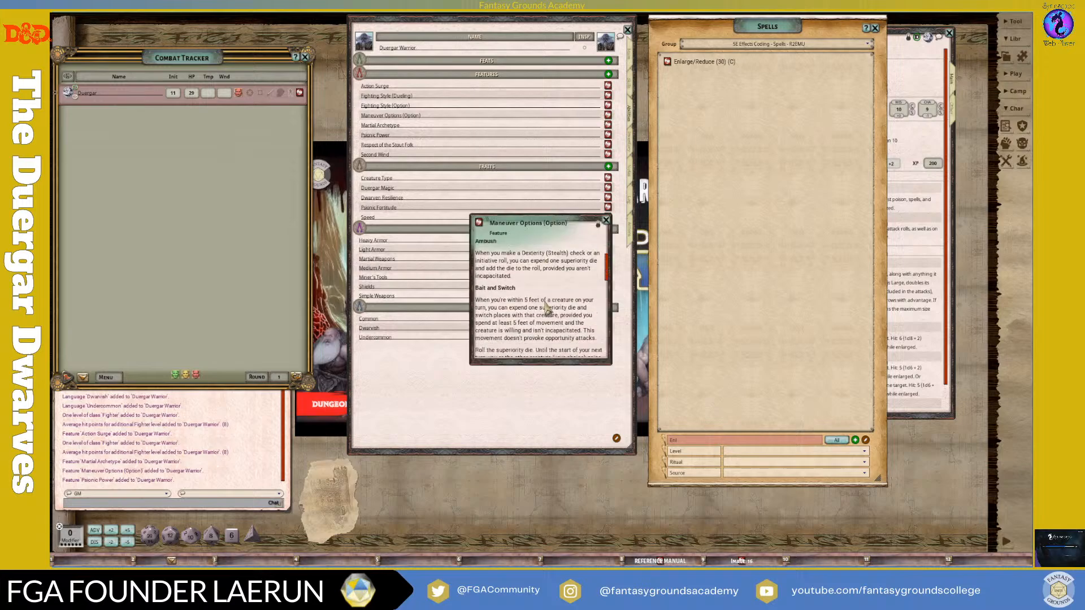
scroll(547, 305, "up", 3)
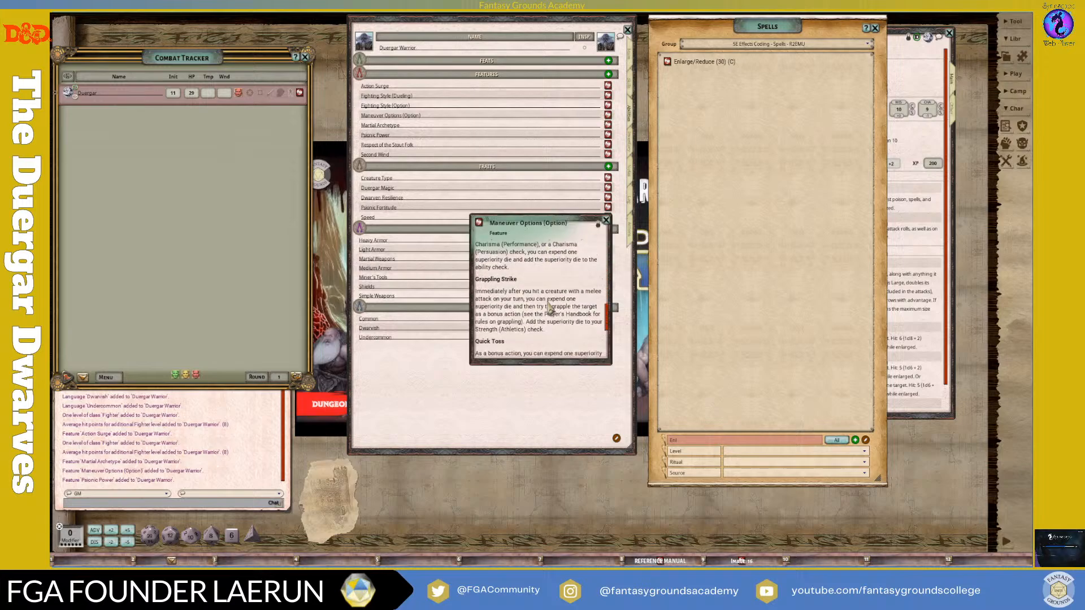
scroll(551, 296, "up", 6)
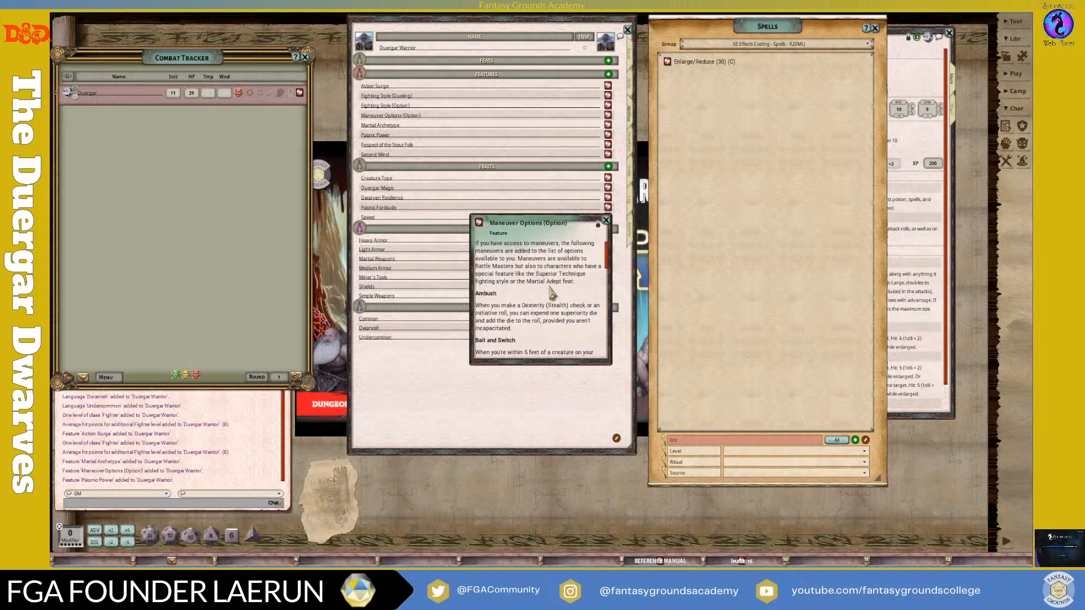
scroll(576, 294, "down", 1)
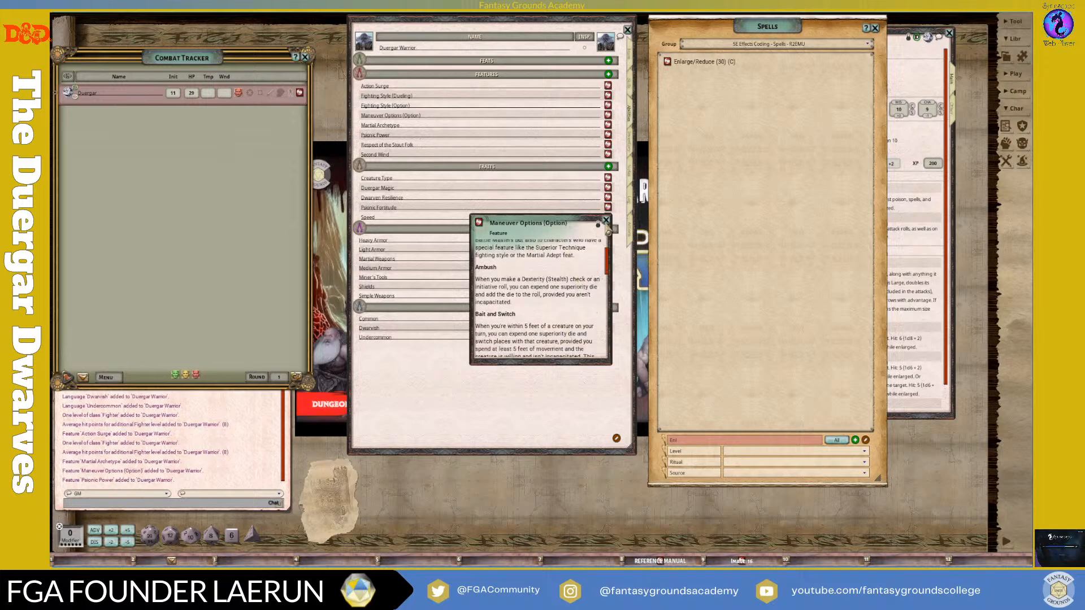
left_click(606, 222)
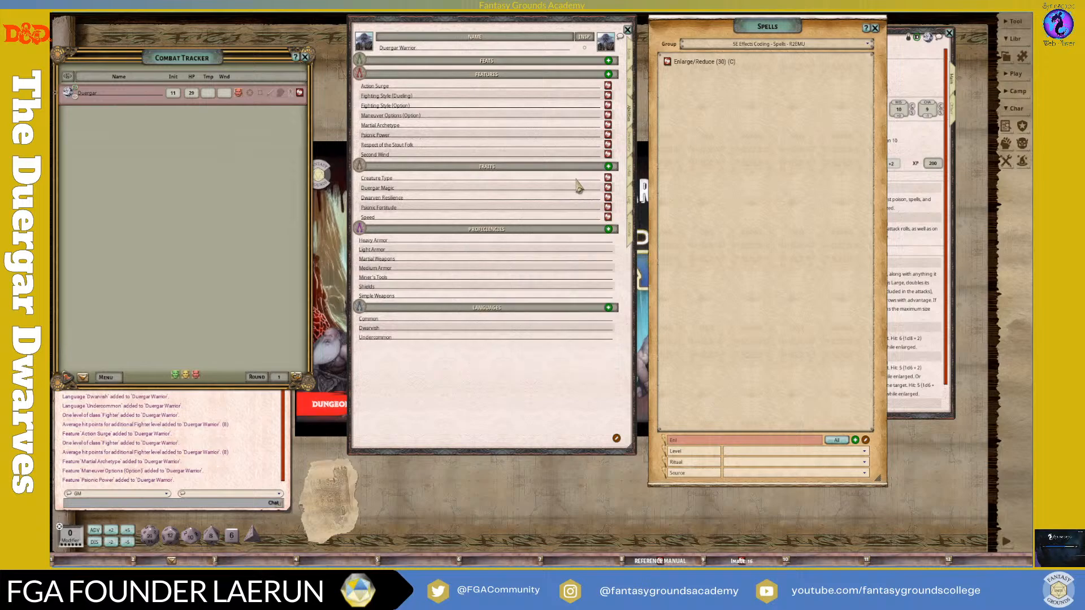
Step: Delete the Maneuver Options (Option) and Fighting Style (Option) entries from the character's features
right_click(608, 118)
left_click(586, 139)
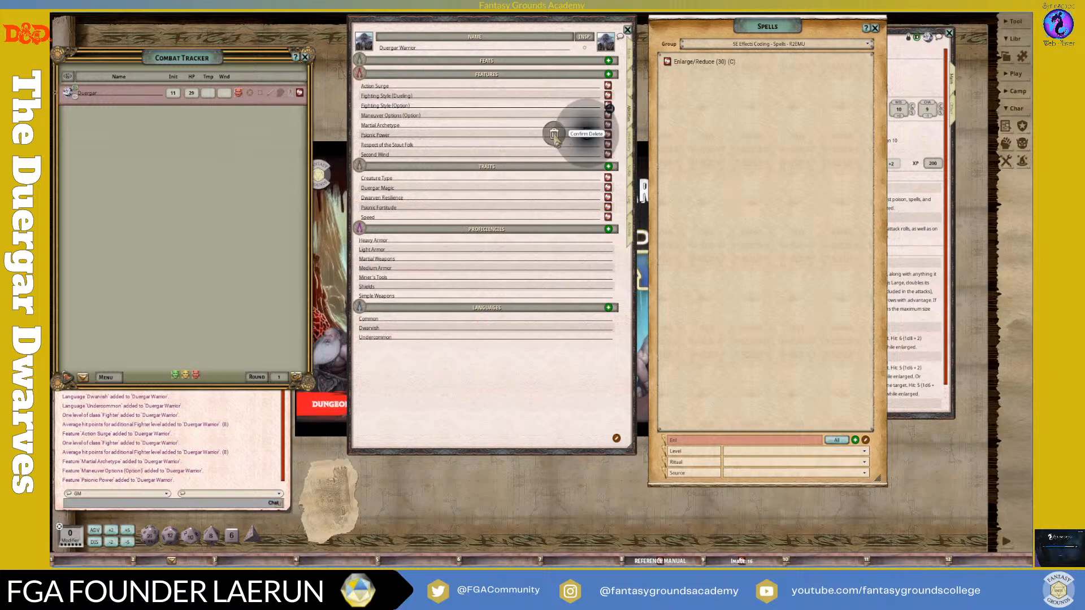
left_click(557, 140)
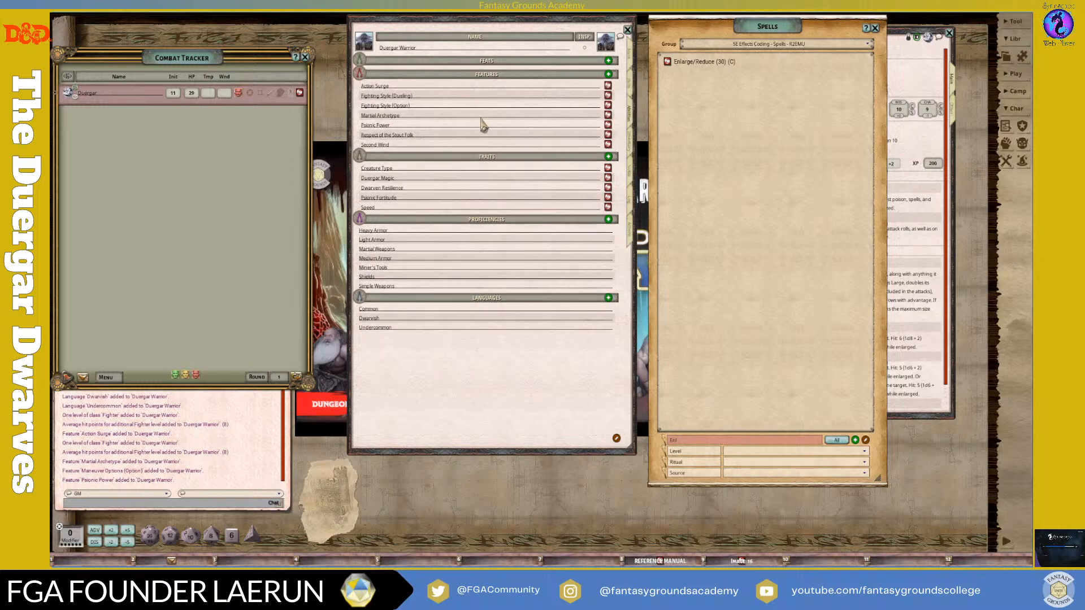
right_click(610, 105)
left_click(586, 127)
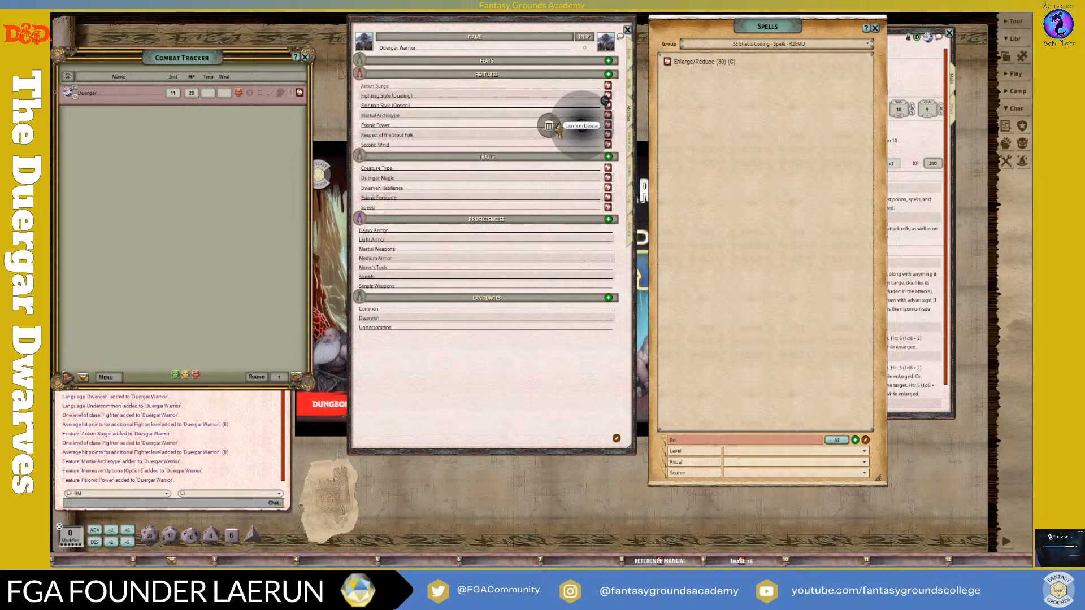
left_click(556, 139)
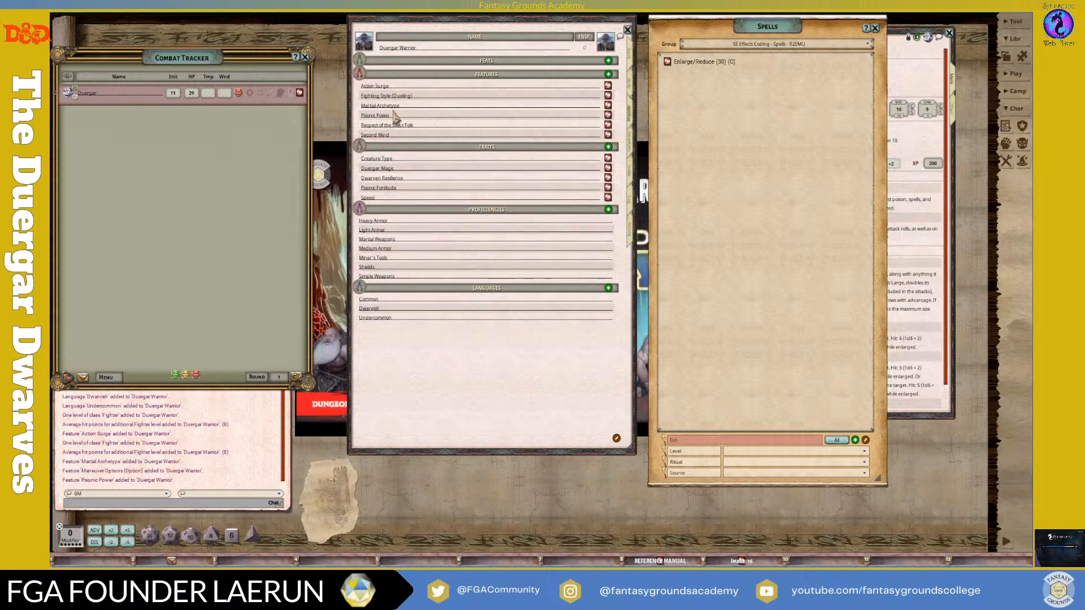
Step: Read through the Psionic Power feature description, covering its energy dice rules, Protective Field, Psionic Strike and Telekinetic Movement
left_click(608, 115)
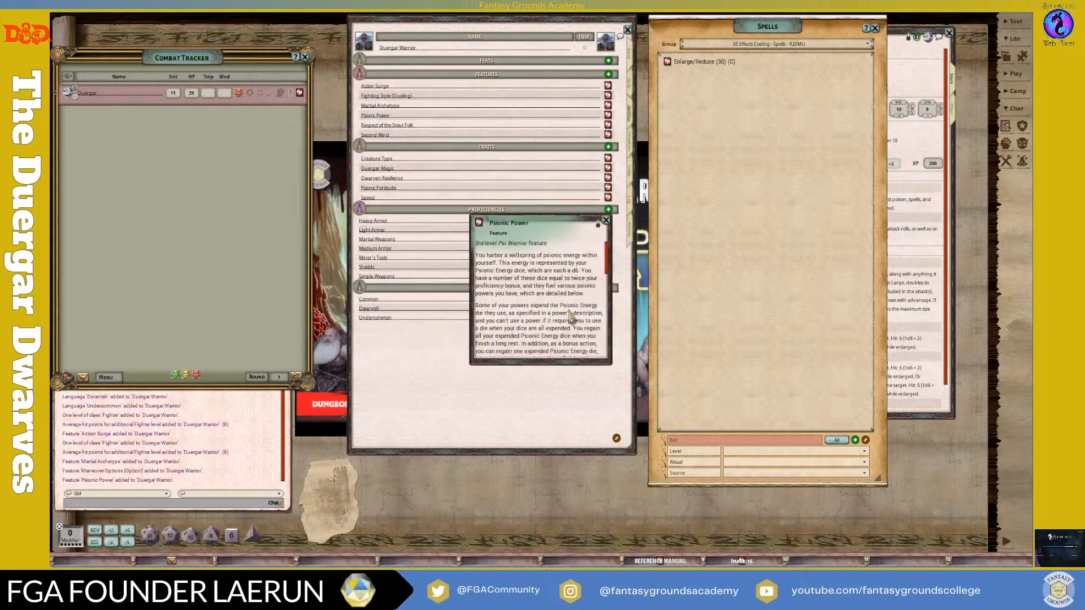
scroll(572, 315, "down", 2)
scroll(571, 314, "down", 3)
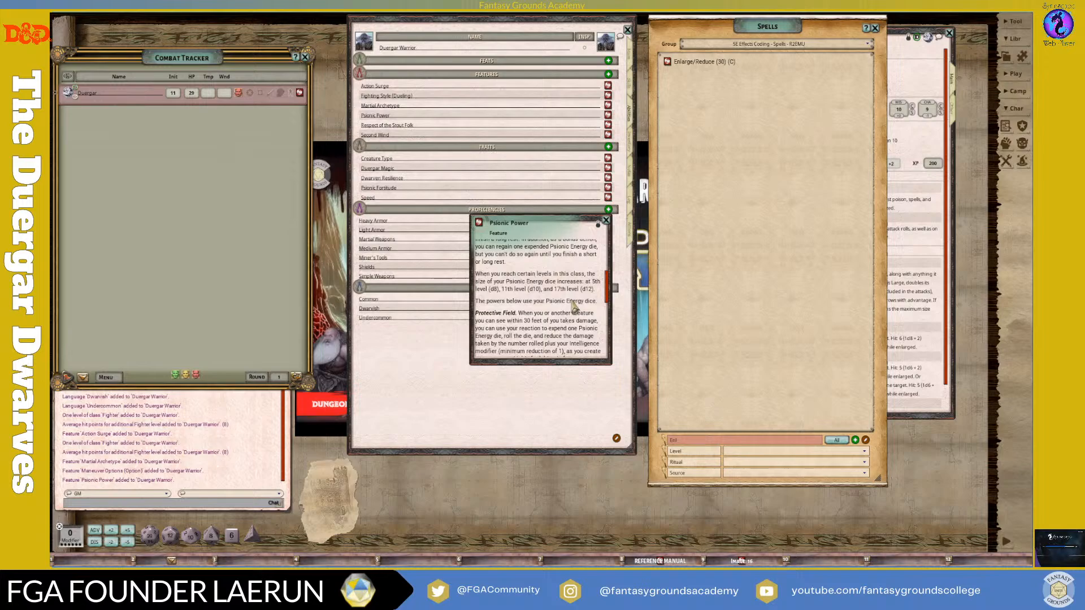
scroll(574, 307, "up", 1)
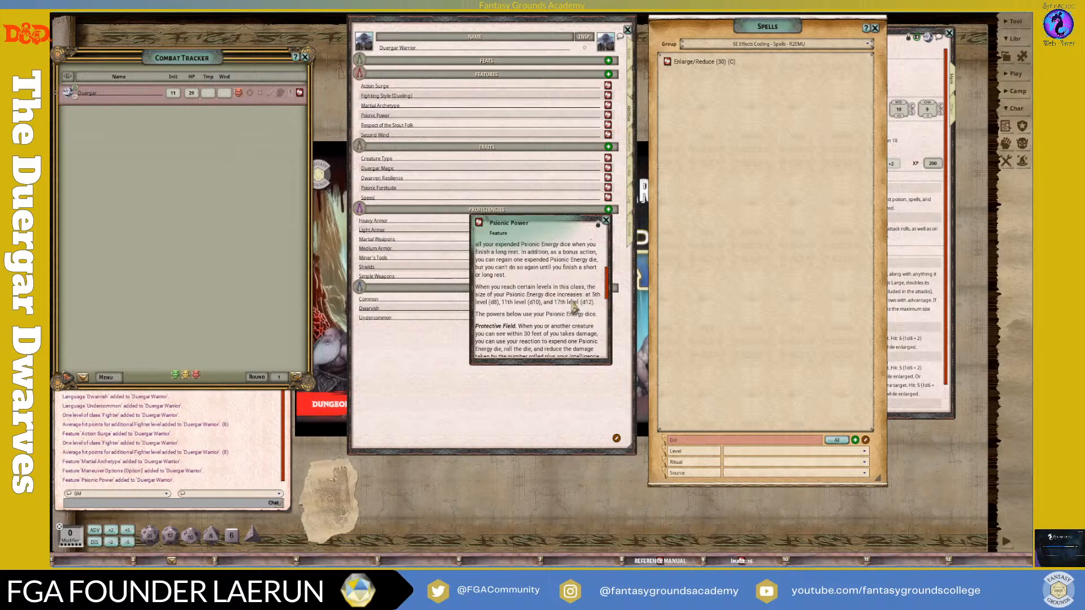
scroll(574, 307, "up", 1)
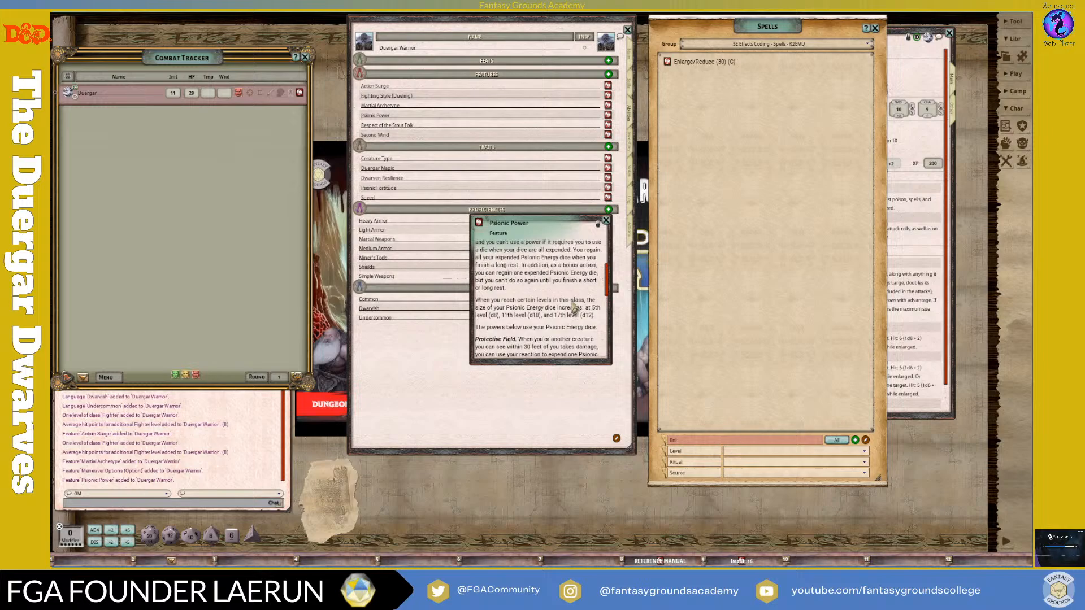
scroll(574, 307, "up", 2)
scroll(573, 307, "up", 2)
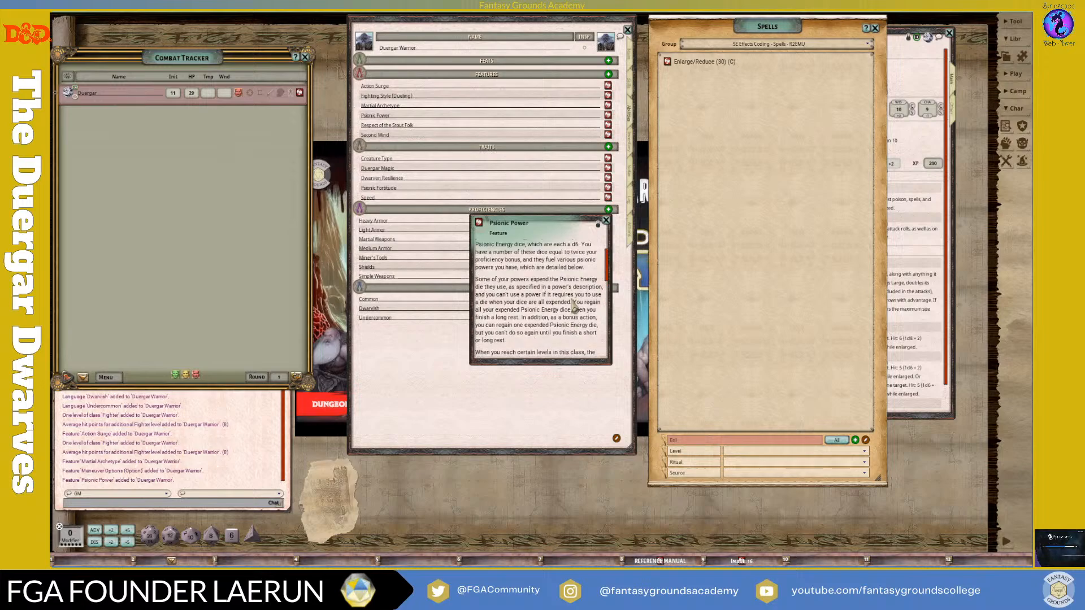
scroll(575, 307, "up", 2)
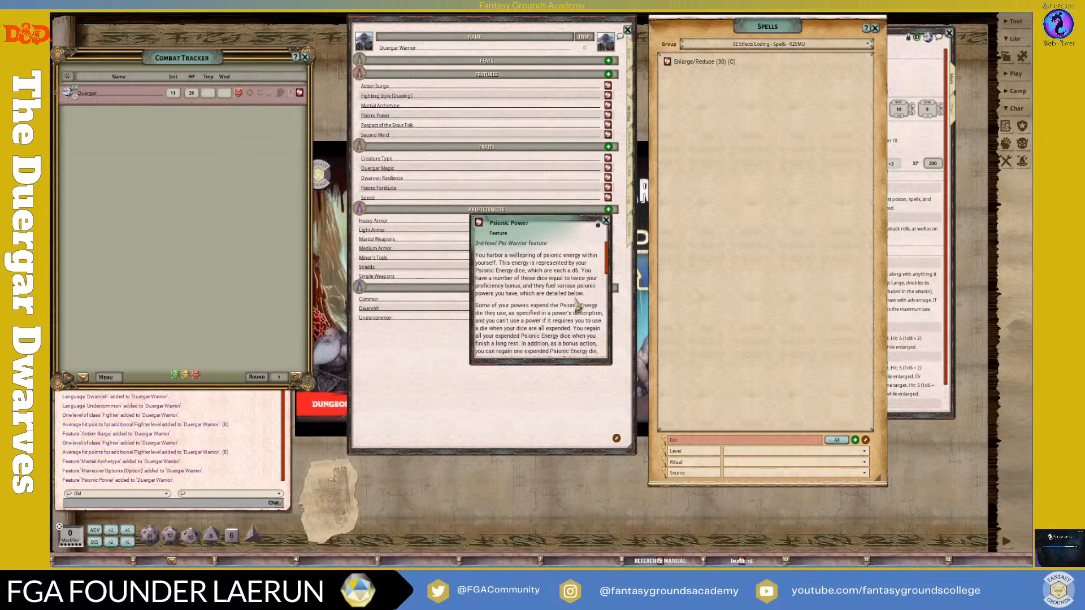
scroll(576, 305, "down", 6)
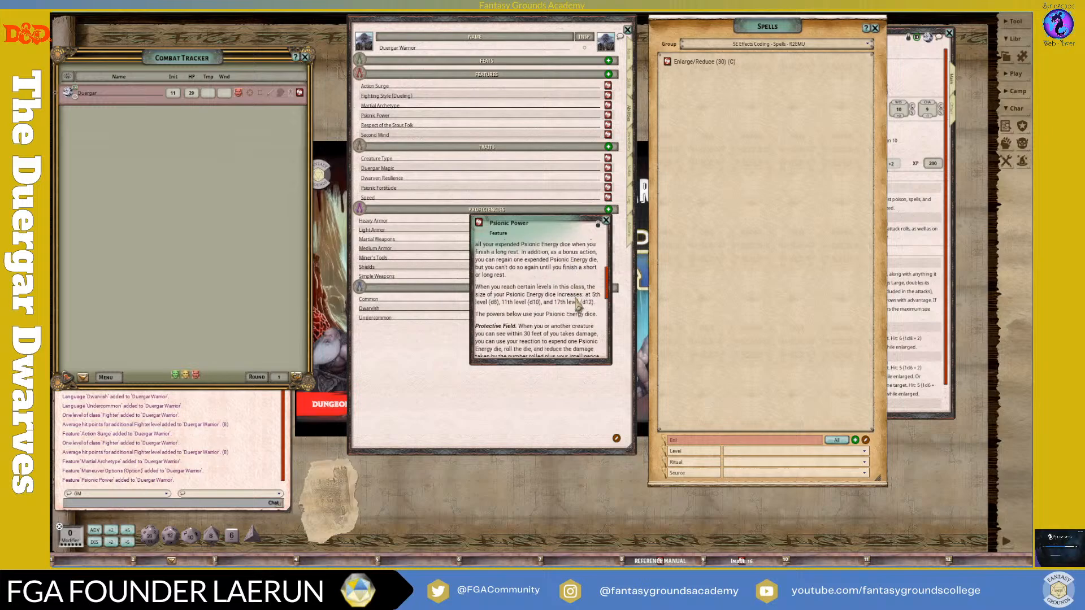
scroll(586, 315, "down", 2)
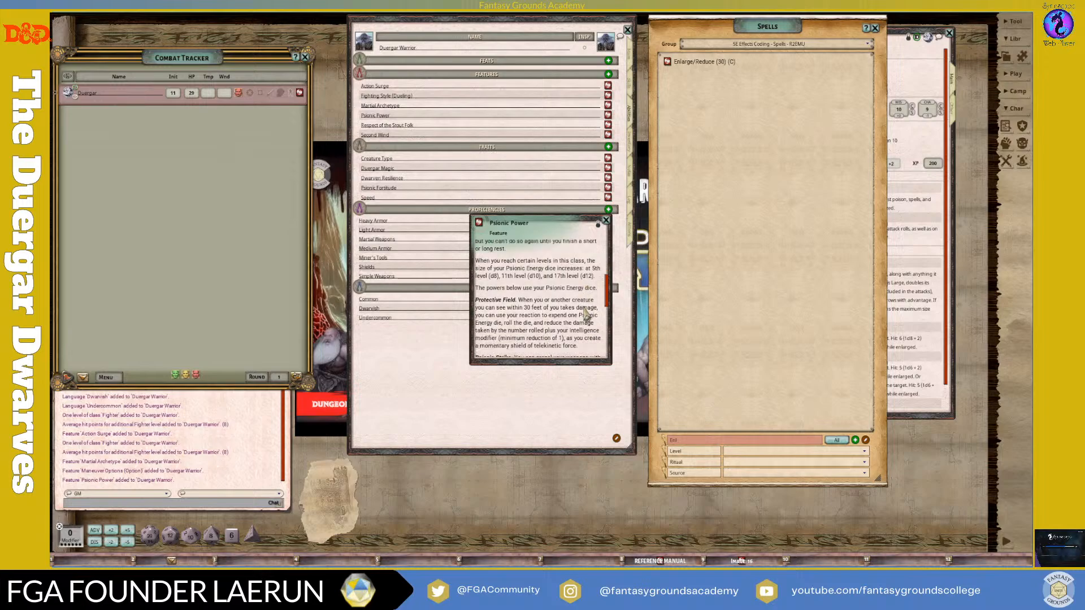
scroll(586, 314, "down", 4)
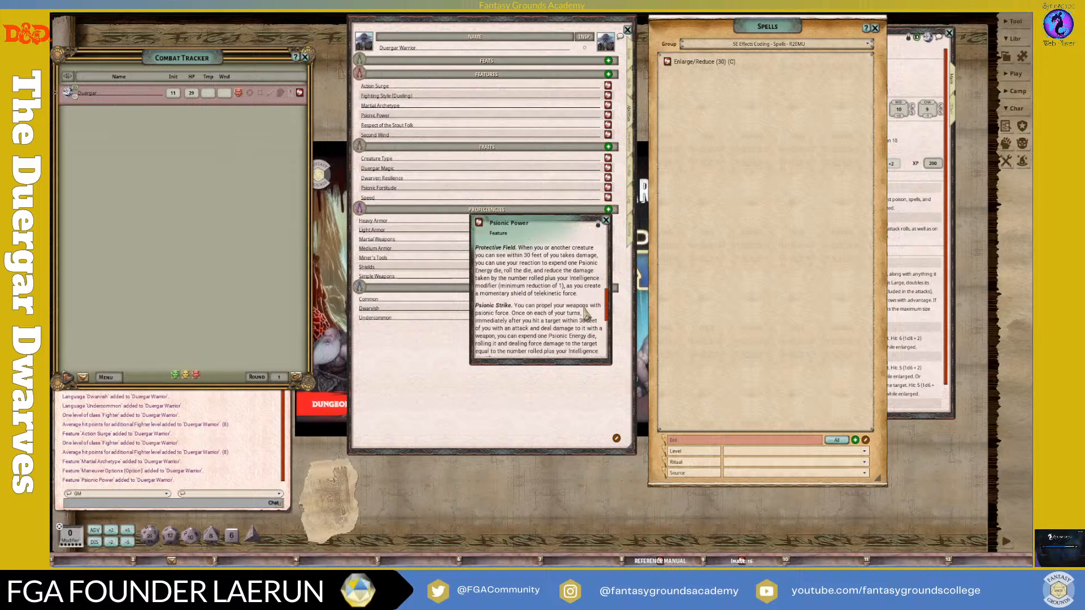
scroll(586, 314, "down", 6)
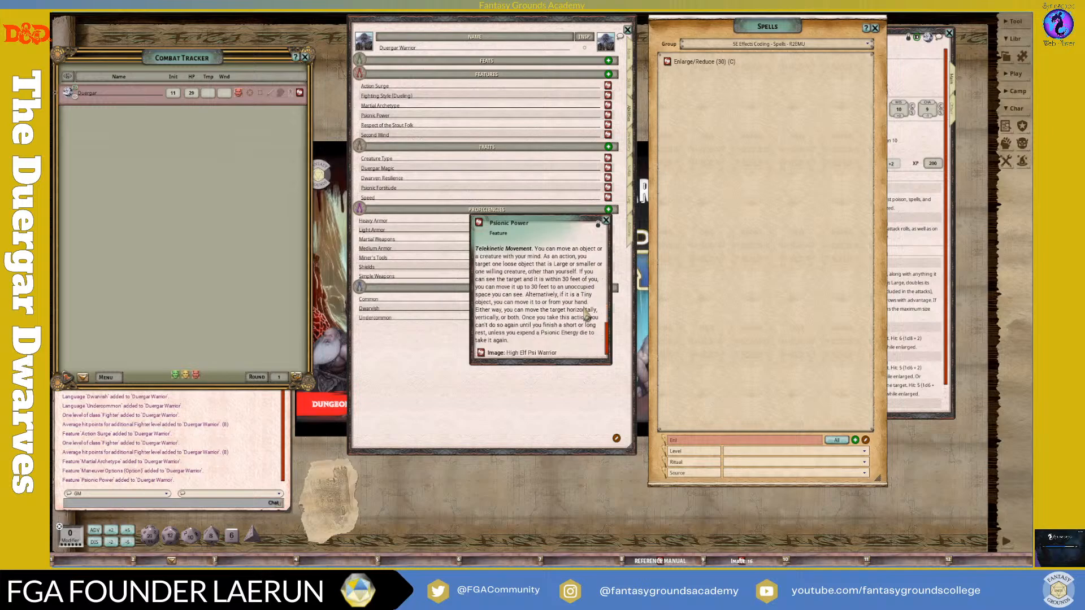
scroll(568, 299, "up", 4)
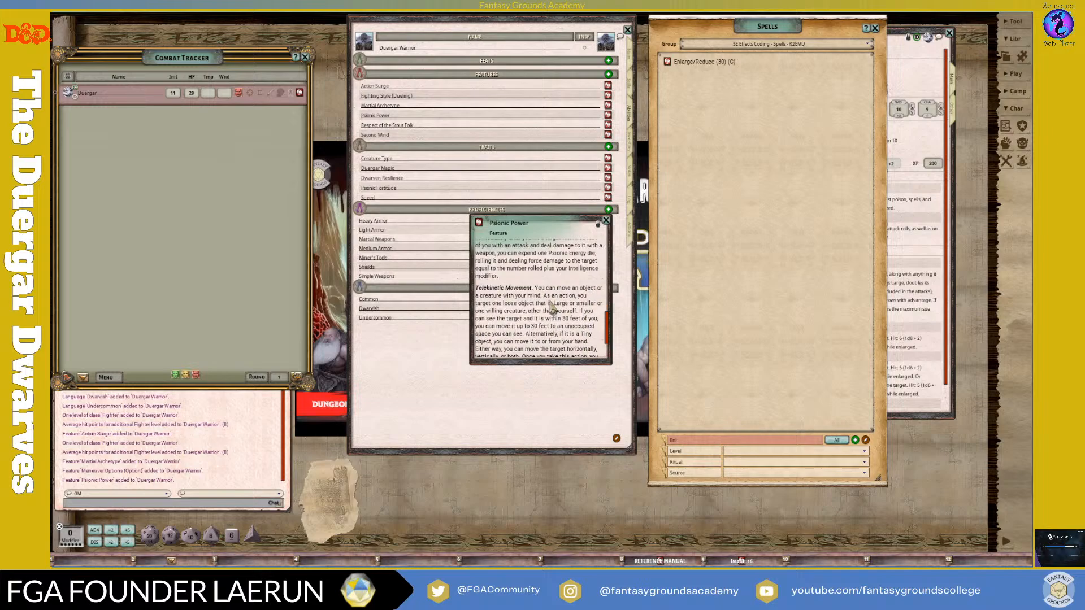
scroll(565, 315, "up", 6)
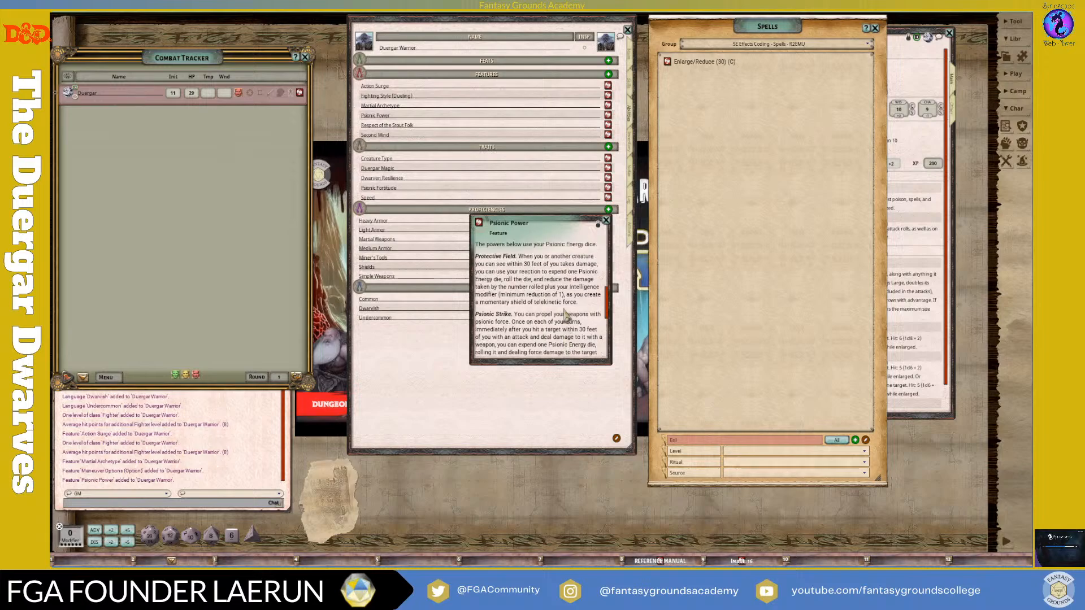
scroll(566, 315, "up", 2)
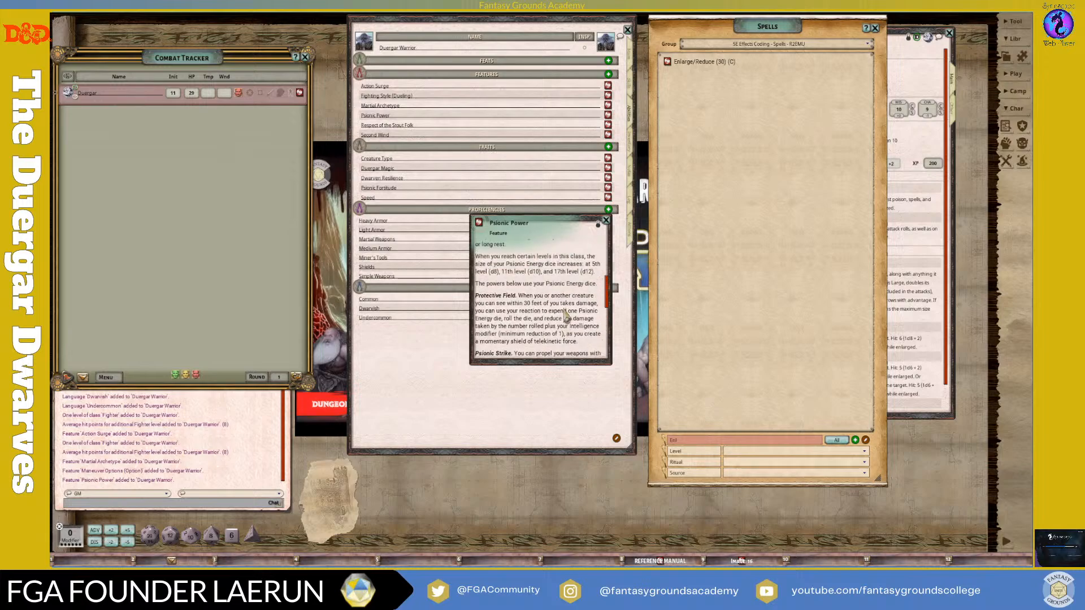
scroll(566, 317, "up", 3)
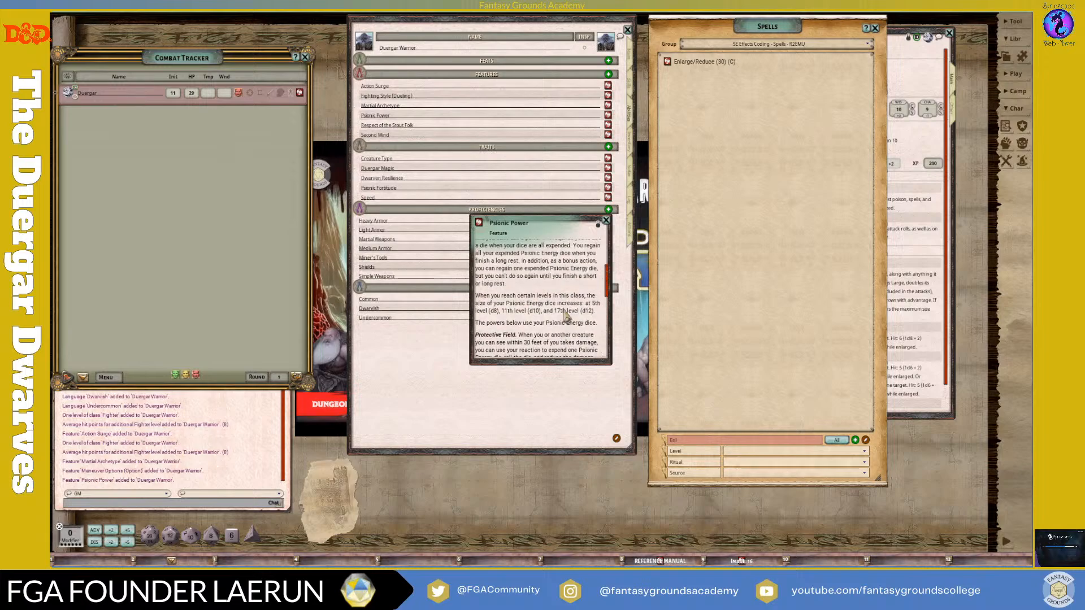
scroll(566, 315, "up", 3)
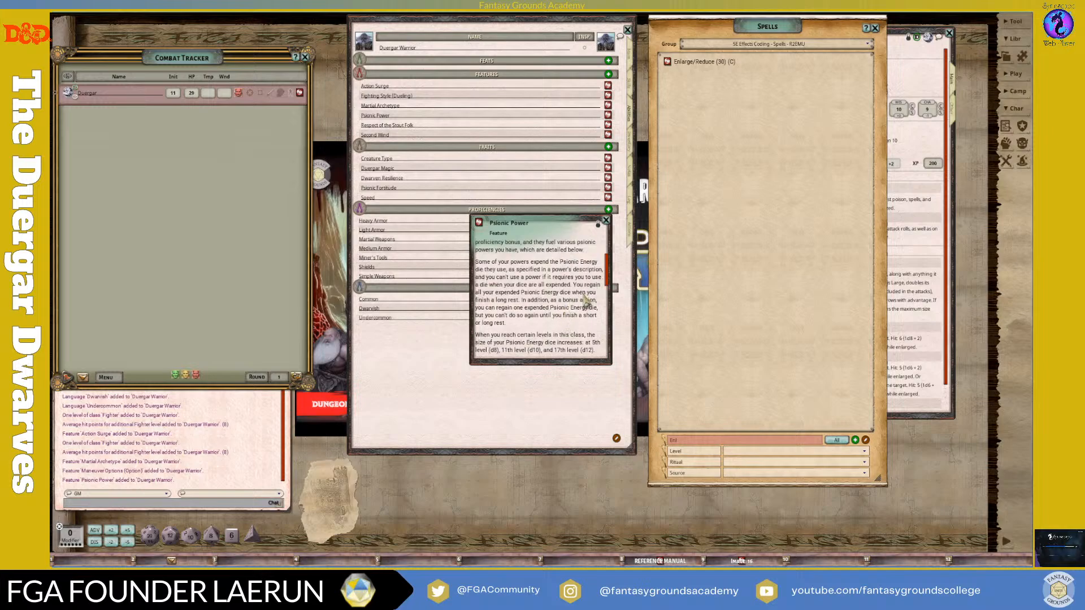
scroll(585, 302, "up", 3)
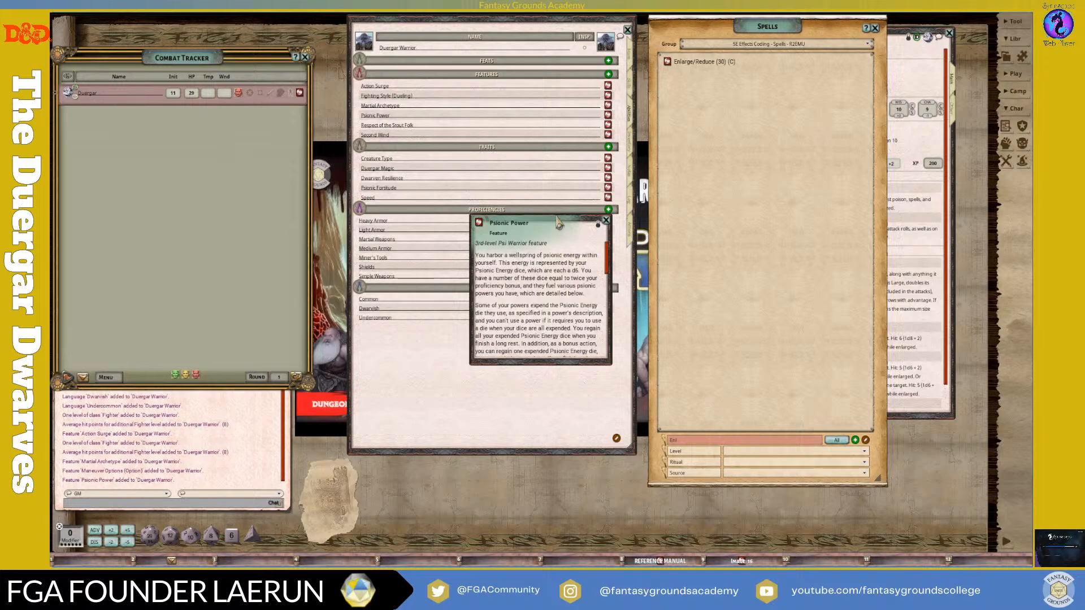
Step: Move the Psionic Power description aside and add a power named "Pisionic Power (d6)" to the Duergar Traits group
left_click_drag(587, 213, 878, 187)
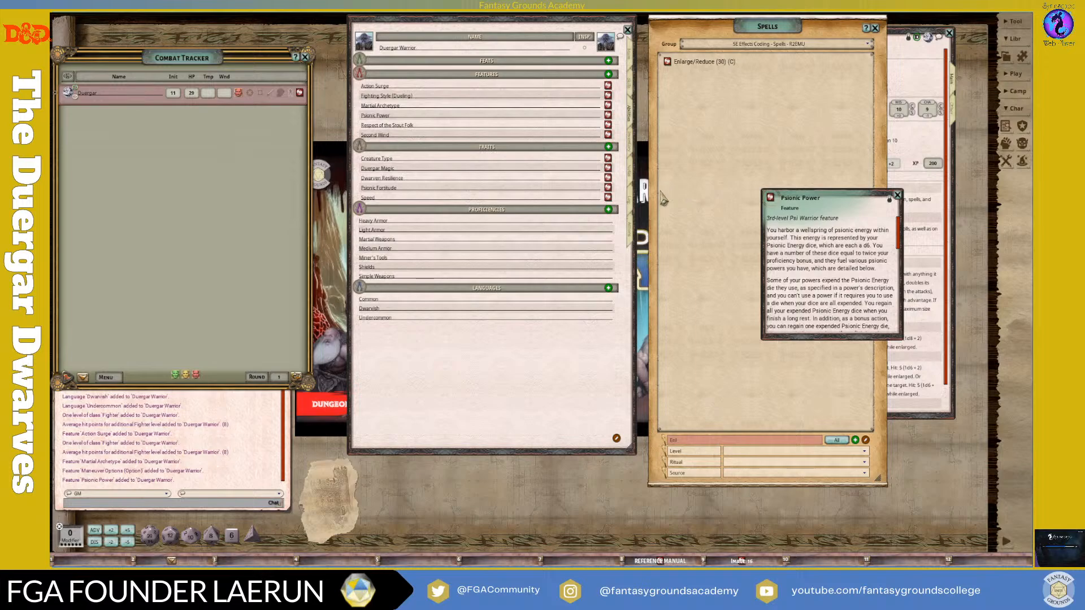
left_click(633, 237)
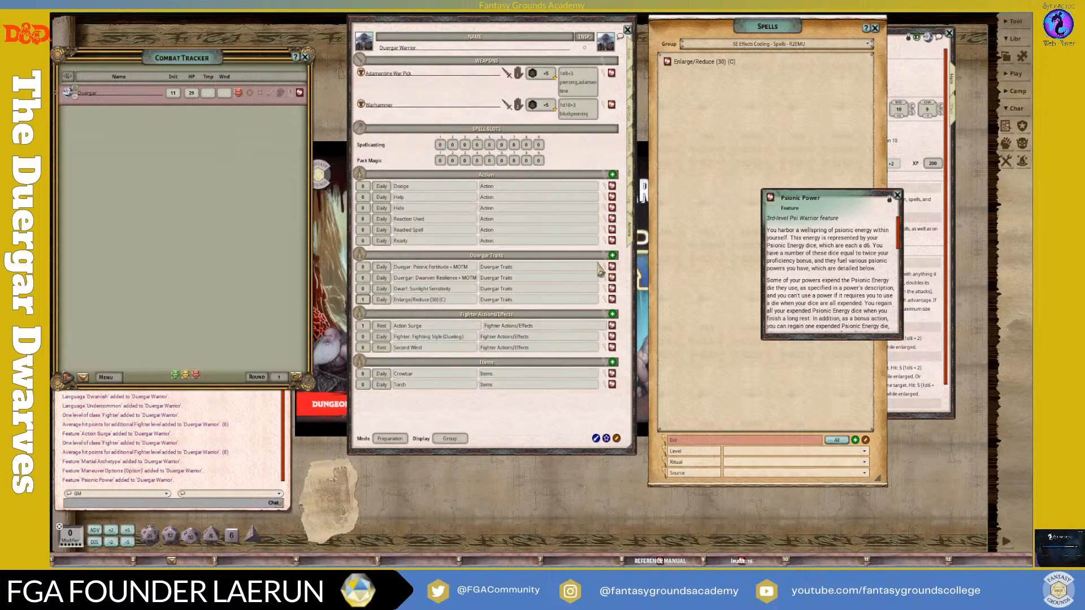
left_click(612, 255)
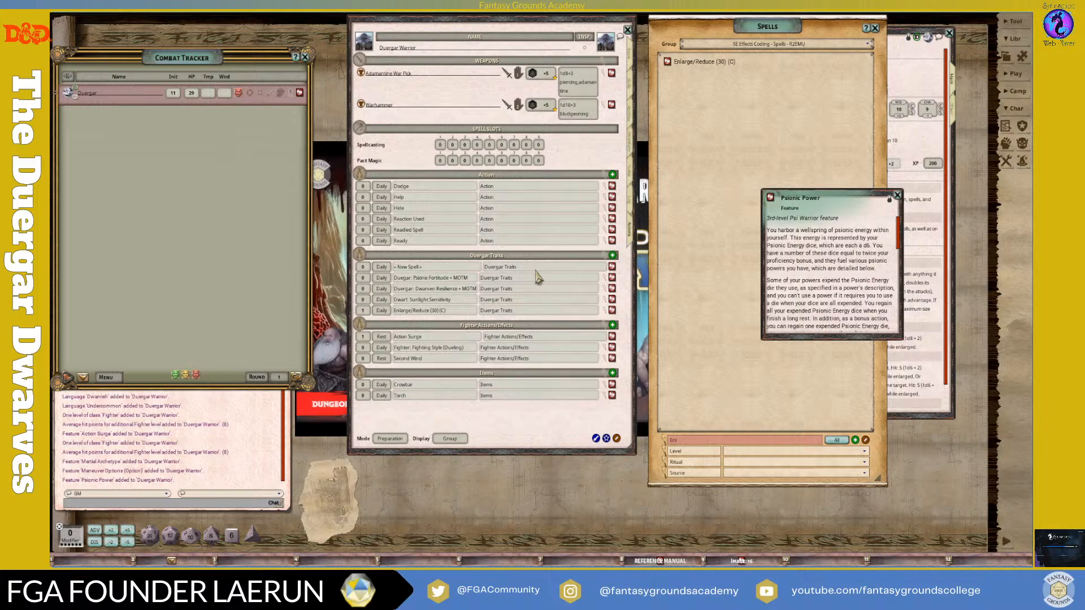
left_click(445, 269)
type("Pisionic Power (d6)")
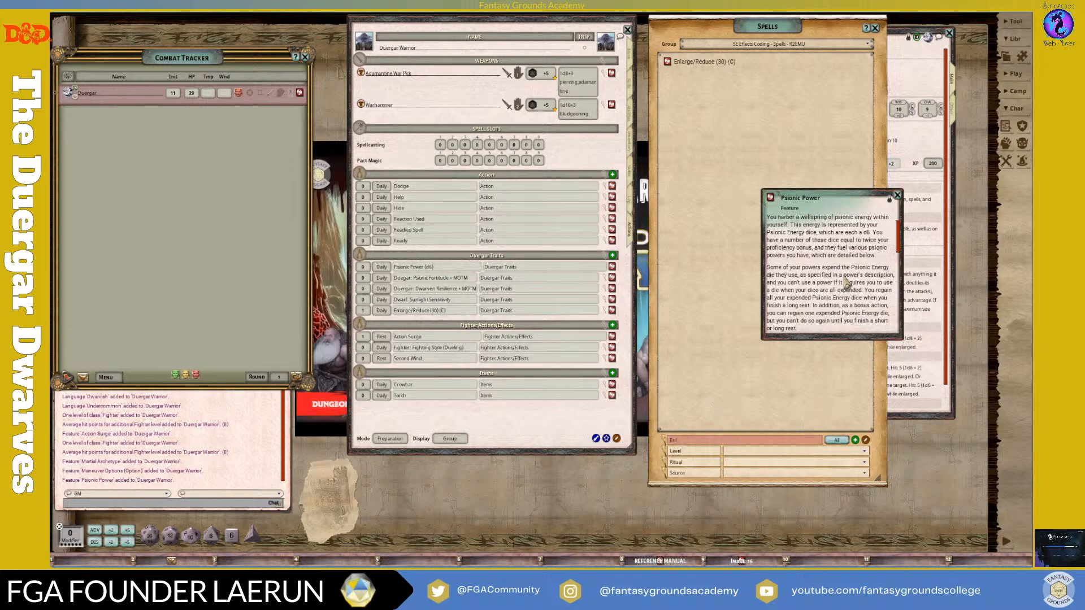
Step: Set the Pisionic Power (d6) entry to 4 daily uses after checking the dice rule in the feature description
scroll(846, 280, "up", 1)
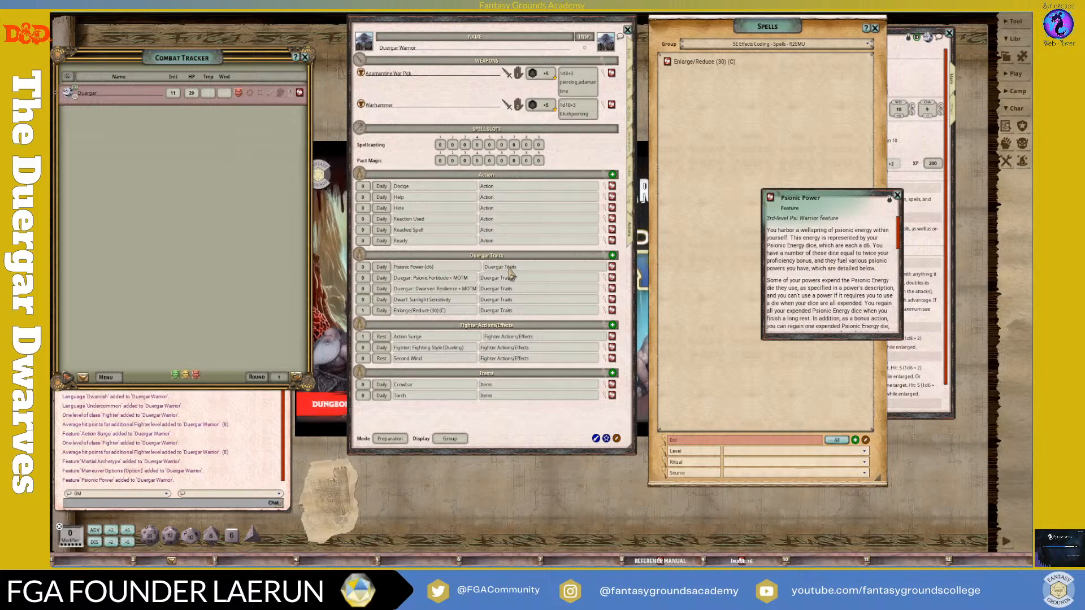
left_click(366, 269)
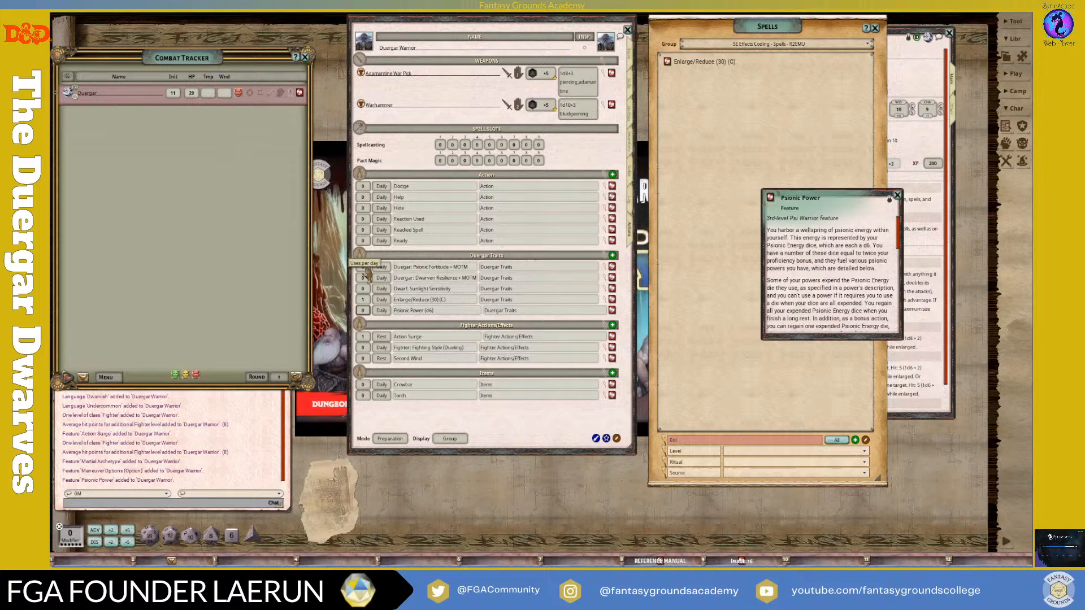
type("4")
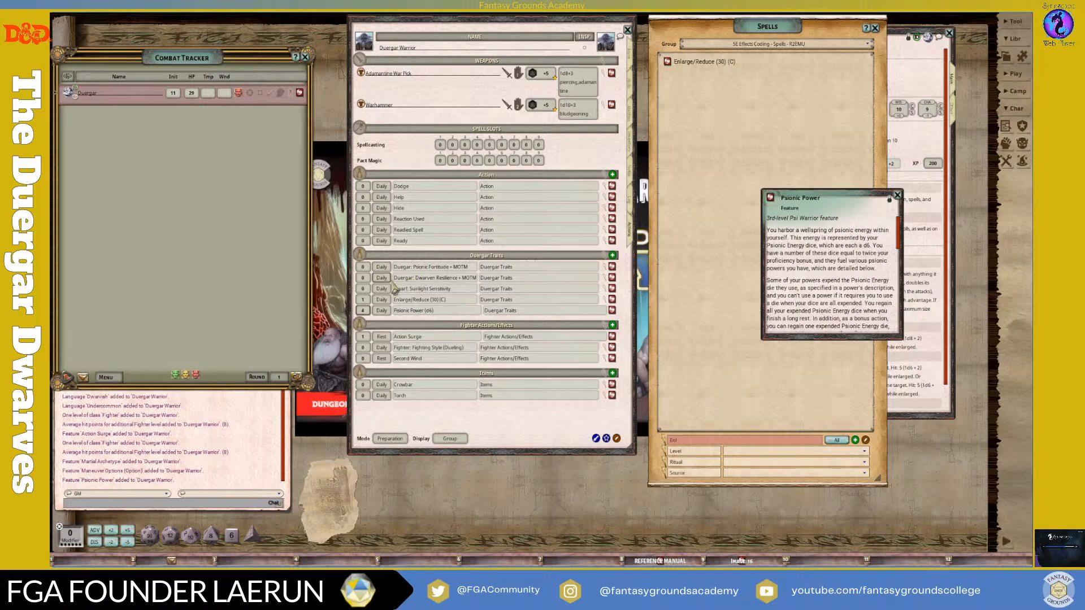
Step: Review the Protective Field, Psionic Strike and Telekinetic Movement rules in the Psionic Power description
left_click(448, 311)
scroll(863, 290, "down", 5)
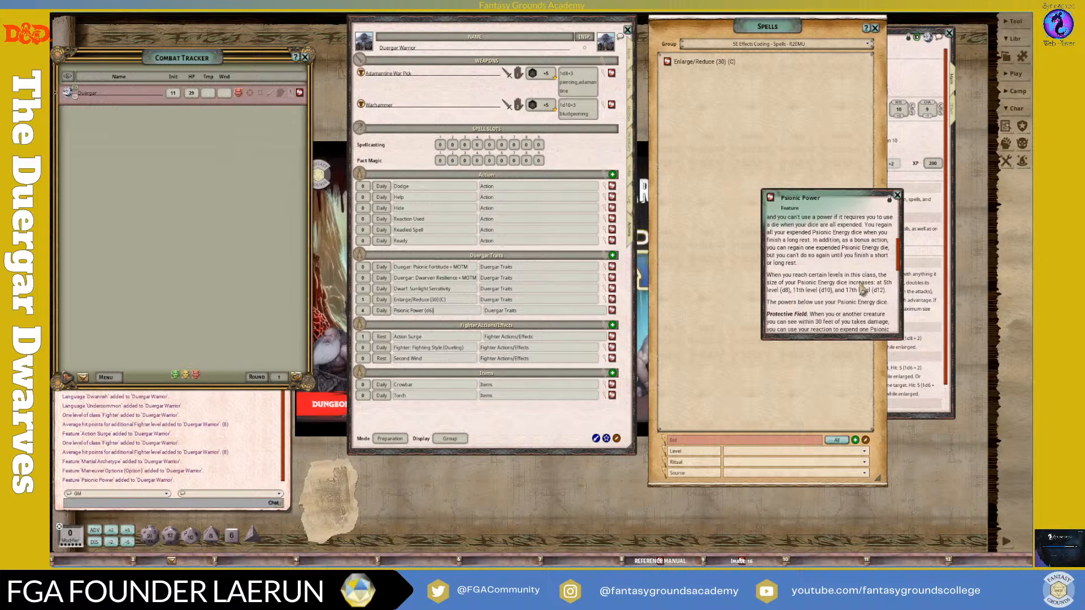
scroll(863, 291, "down", 2)
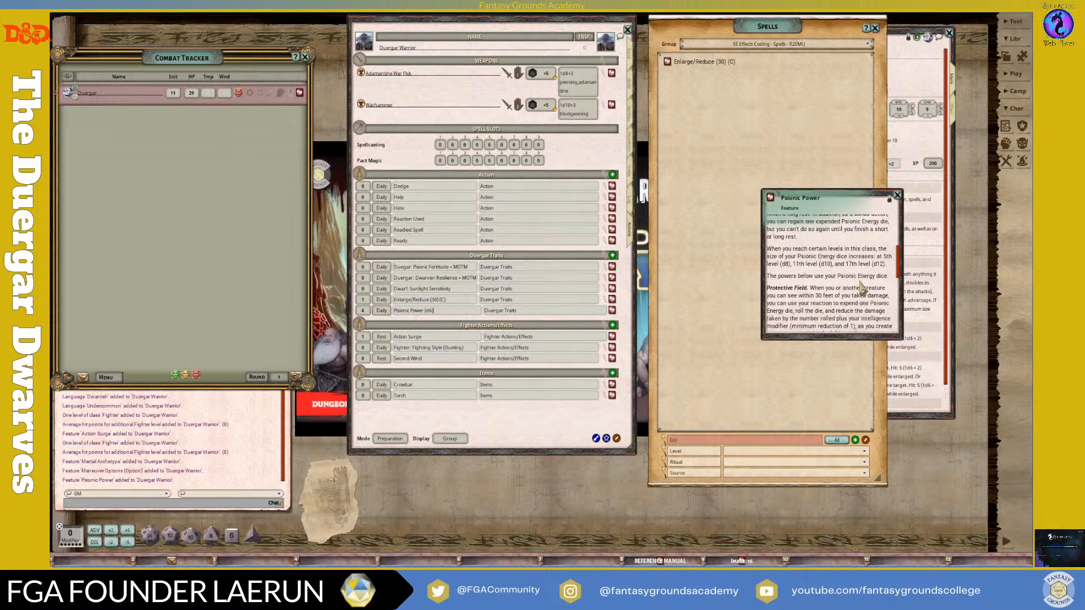
scroll(863, 289, "down", 3)
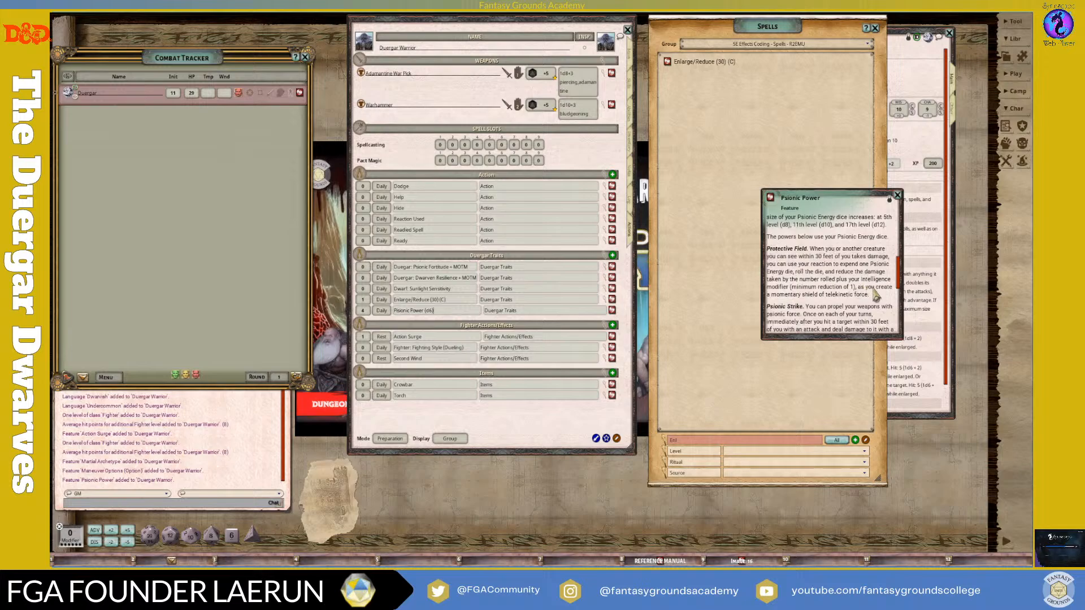
scroll(875, 294, "down", 2)
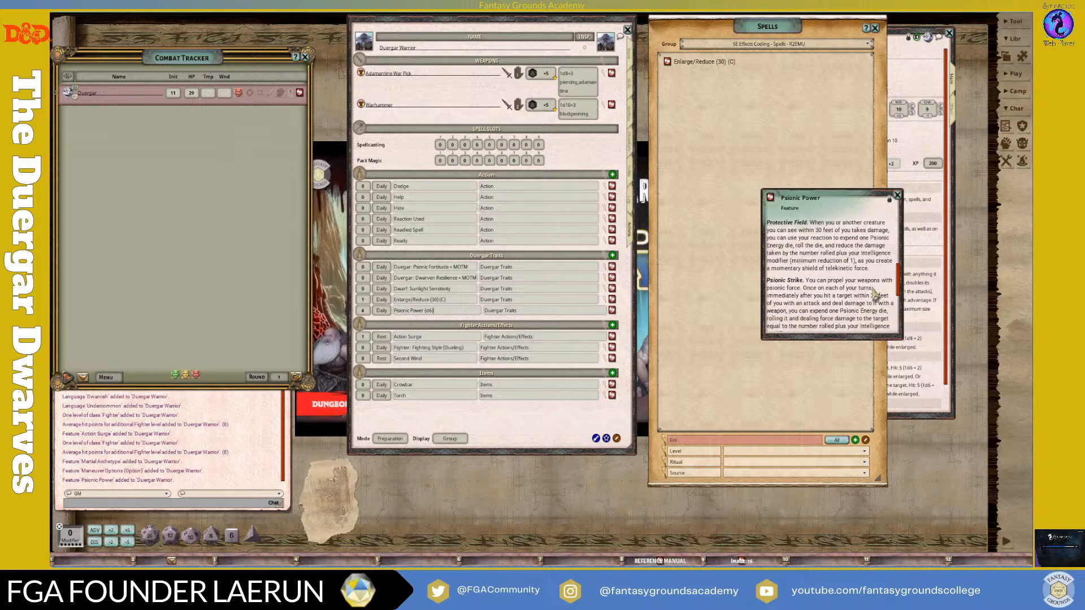
scroll(875, 294, "down", 1)
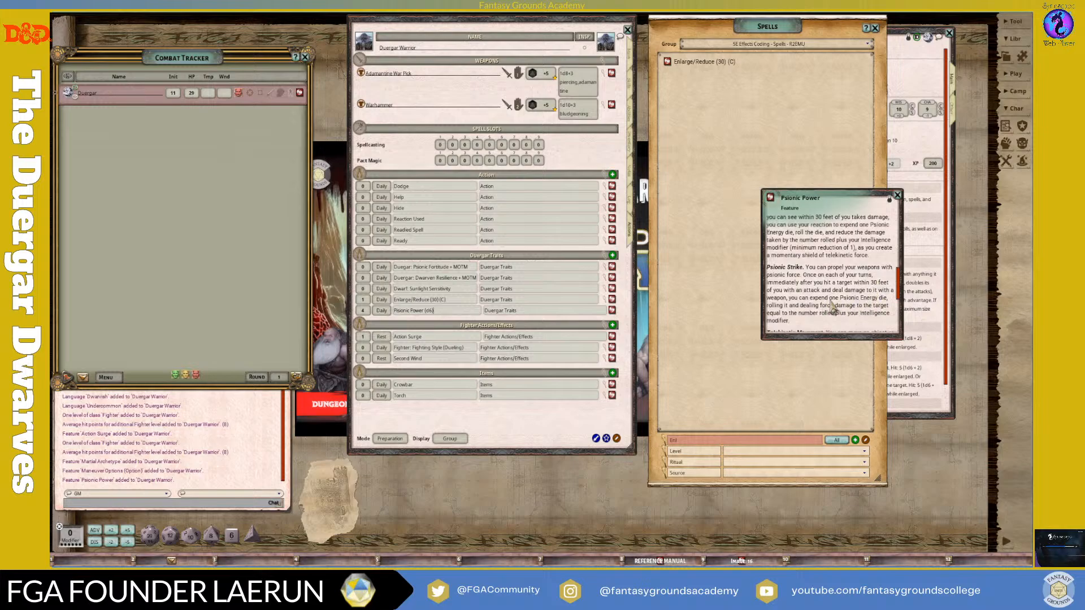
scroll(837, 301, "down", 2)
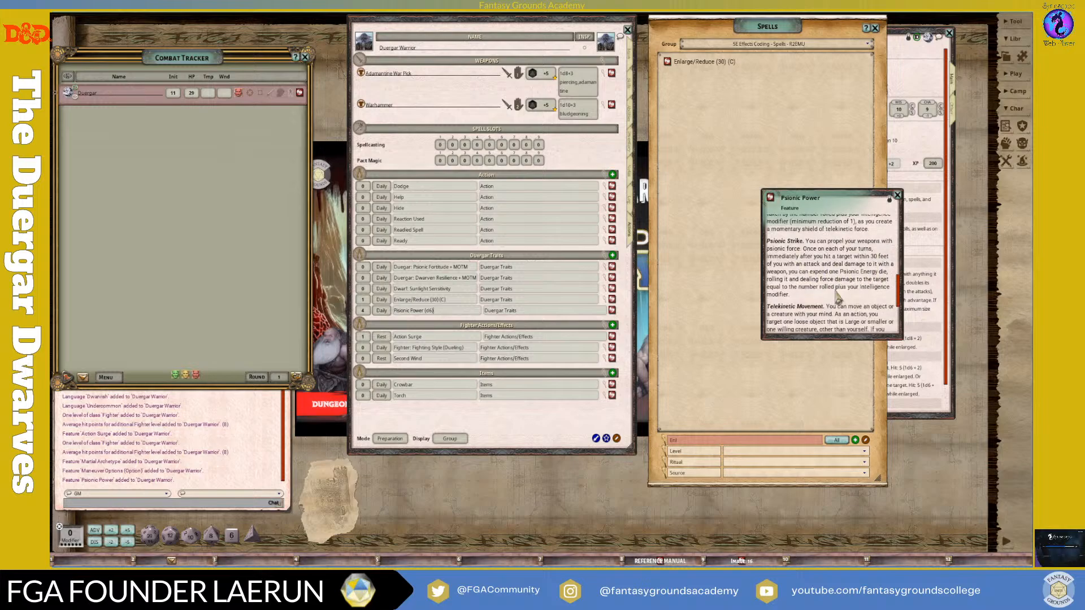
scroll(838, 297, "down", 3)
scroll(838, 297, "down", 2)
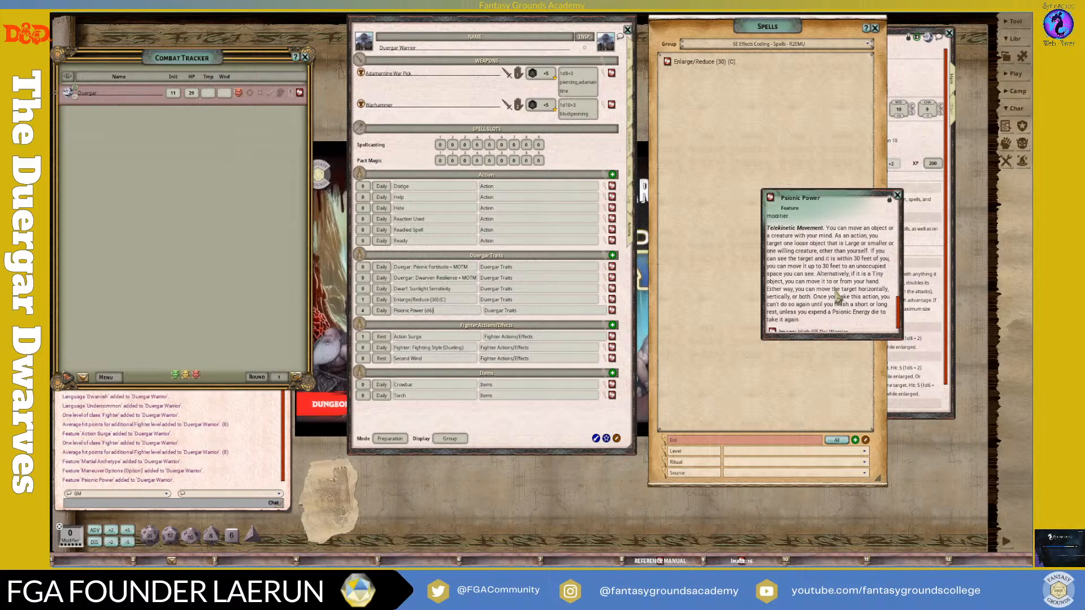
scroll(816, 249, "down", 1)
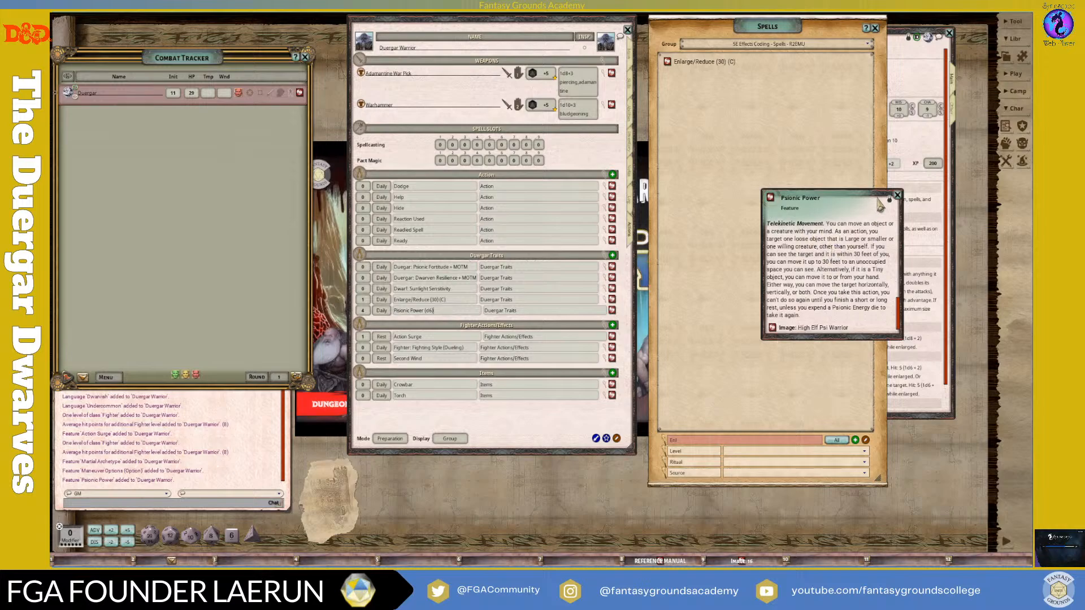
scroll(835, 277, "up", 8)
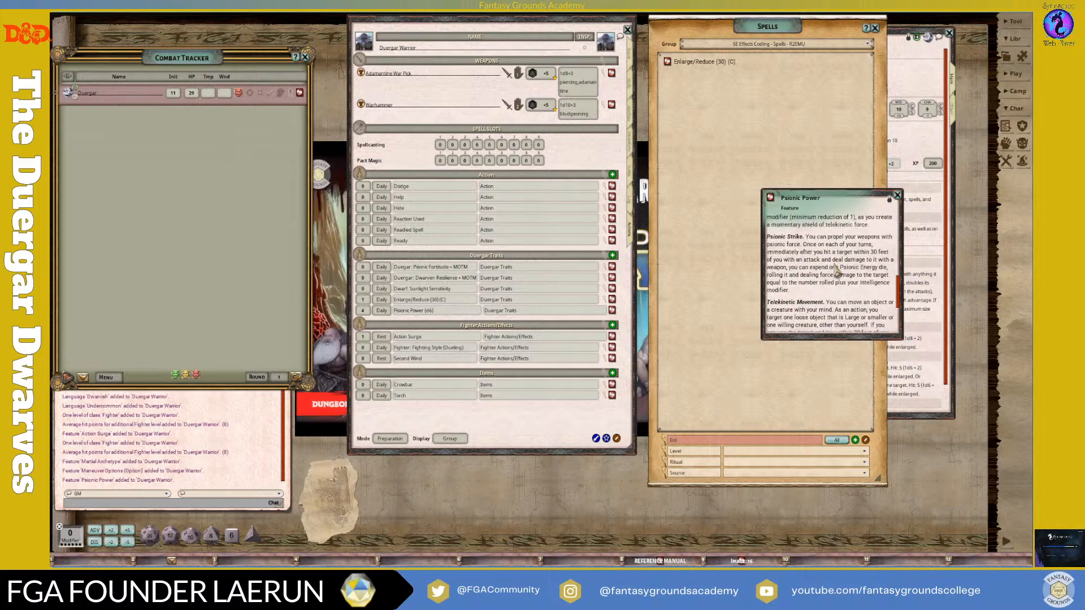
Step: Close the Psionic Power description and the Spells list, and open the details of the Pisionic Power (d6) entry
left_click(898, 196)
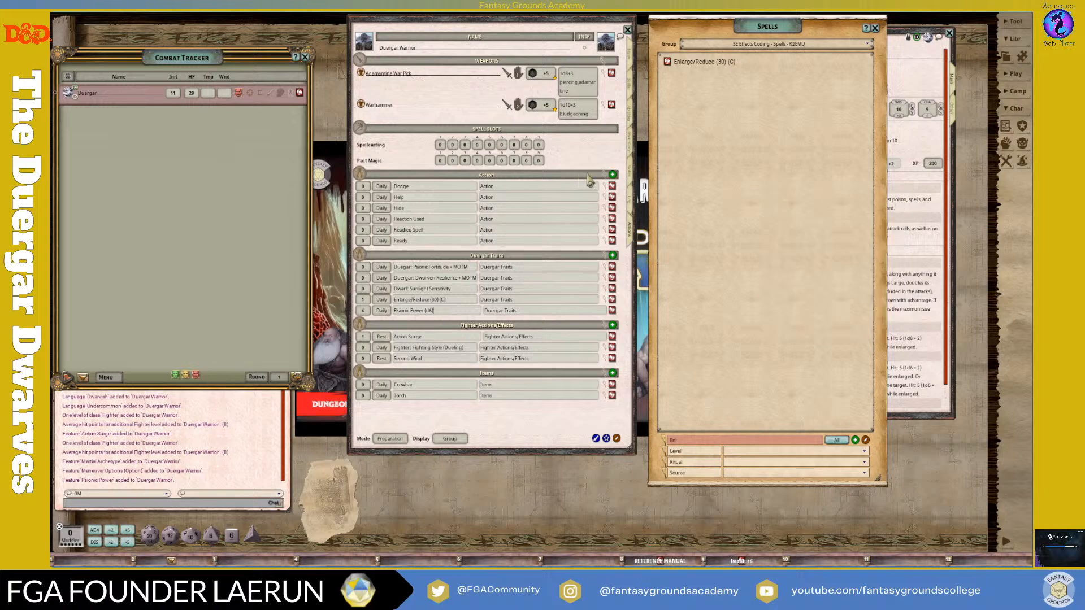
left_click(875, 28)
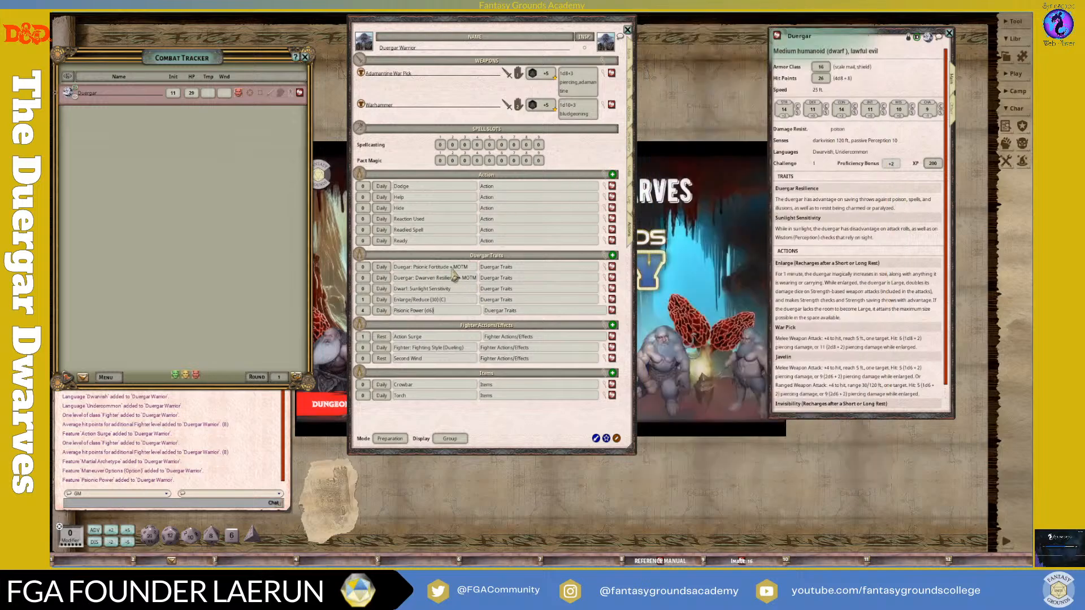
left_click(612, 310)
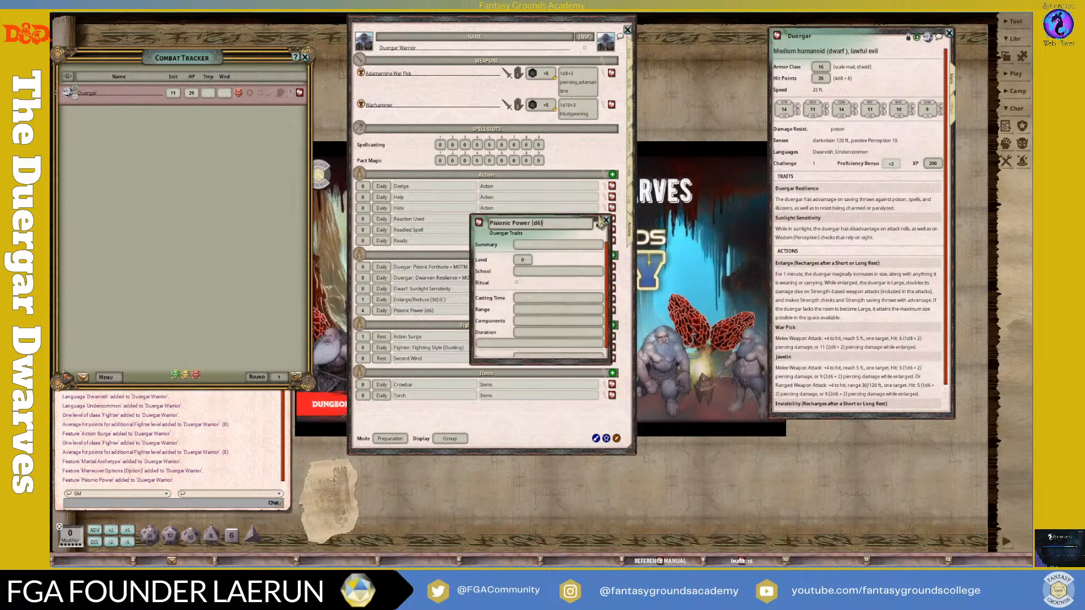
Step: Move and enlarge the Pisionic Power (d6) details window, and search the Spells list across all groups for "Psionic"
left_click_drag(600, 223, 774, 52)
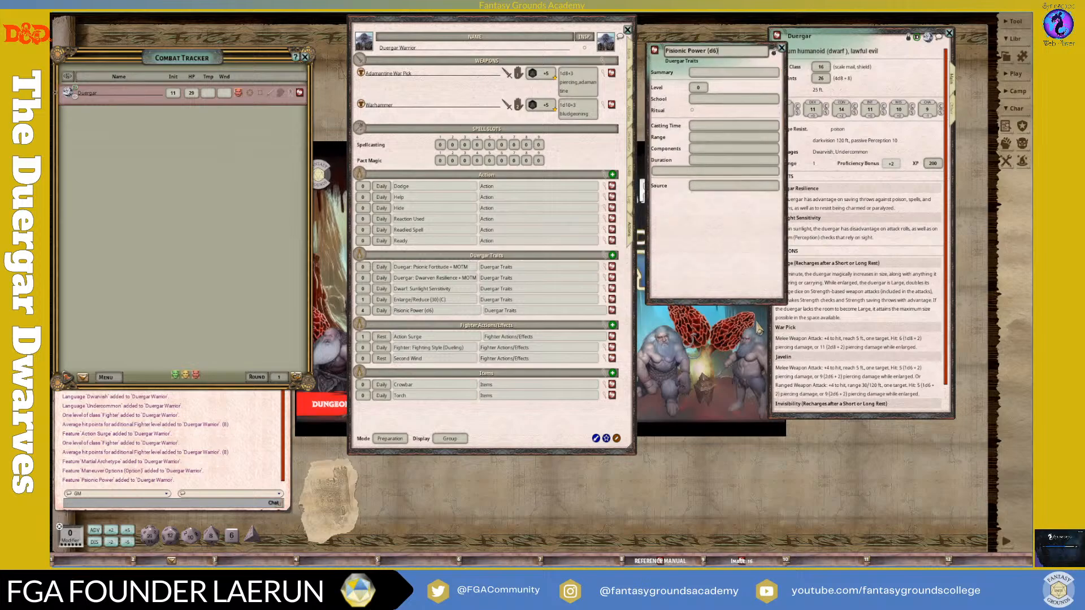
left_click_drag(758, 329, 760, 378)
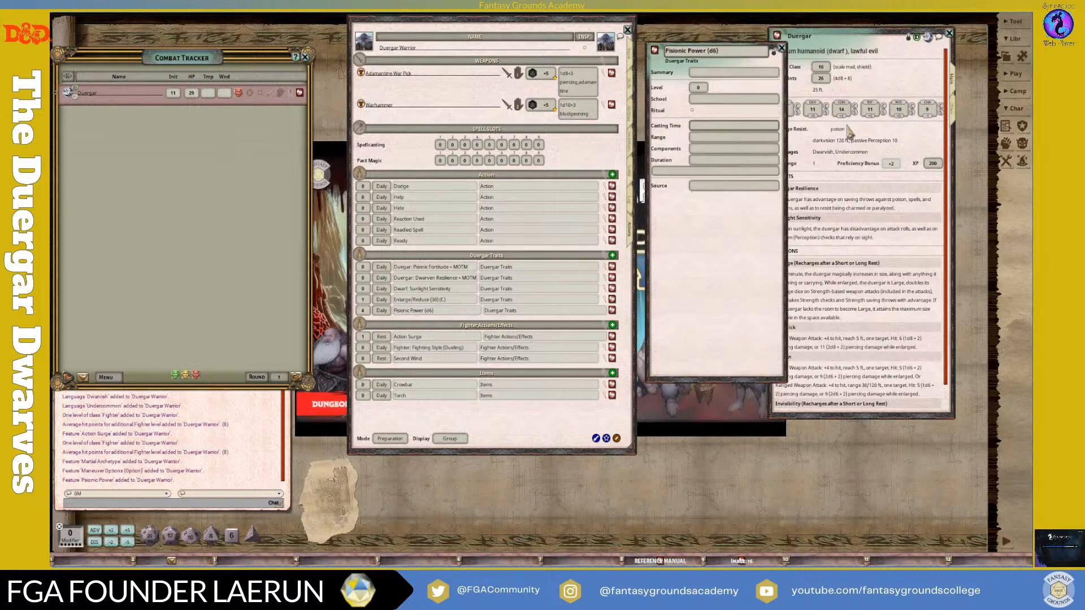
left_click(1022, 161)
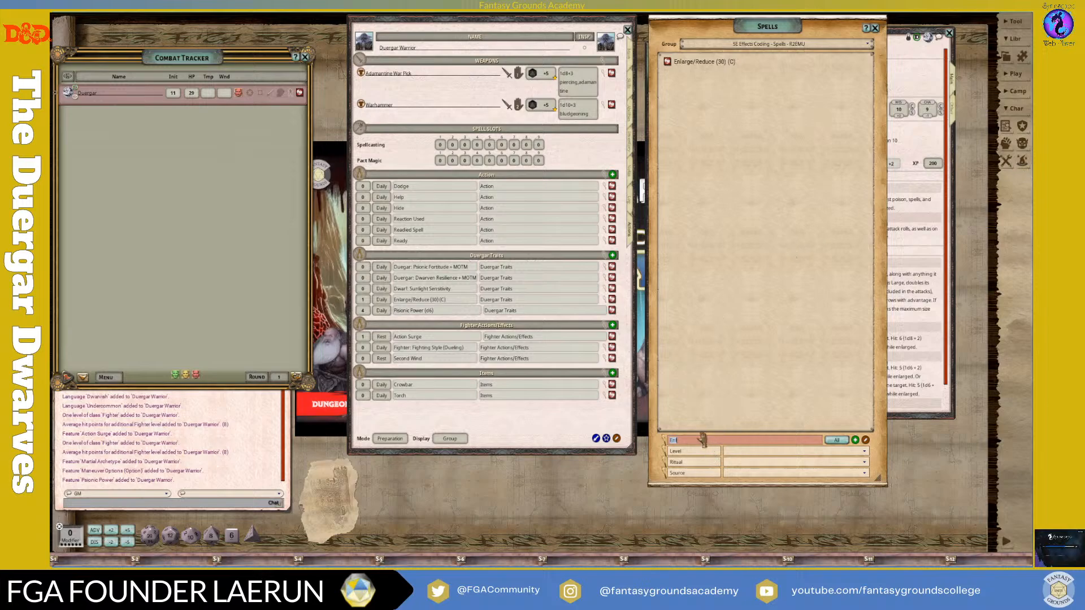
type("Psionic")
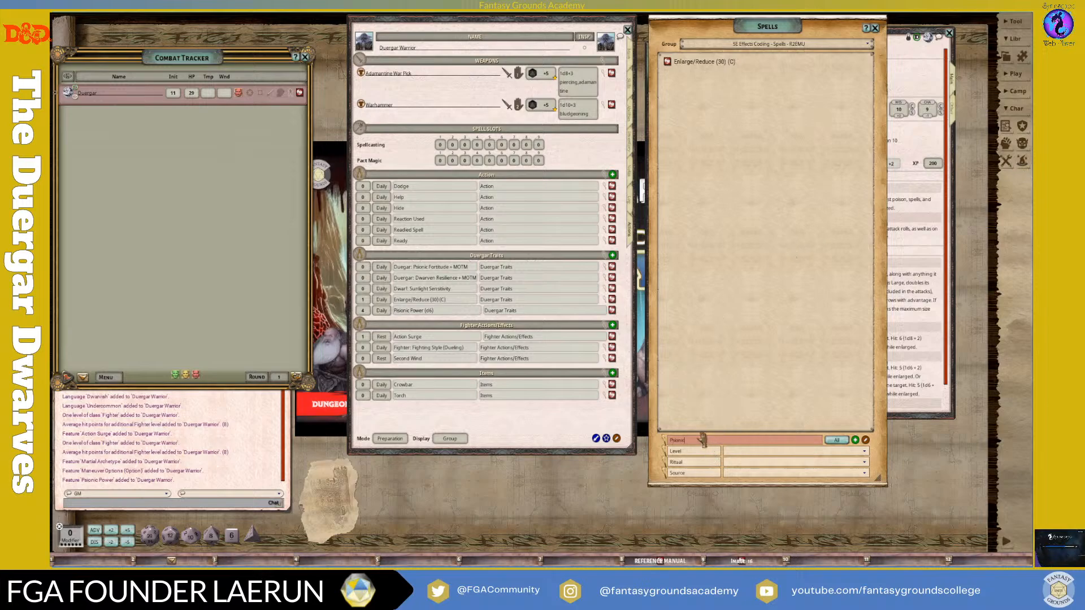
left_click(839, 46)
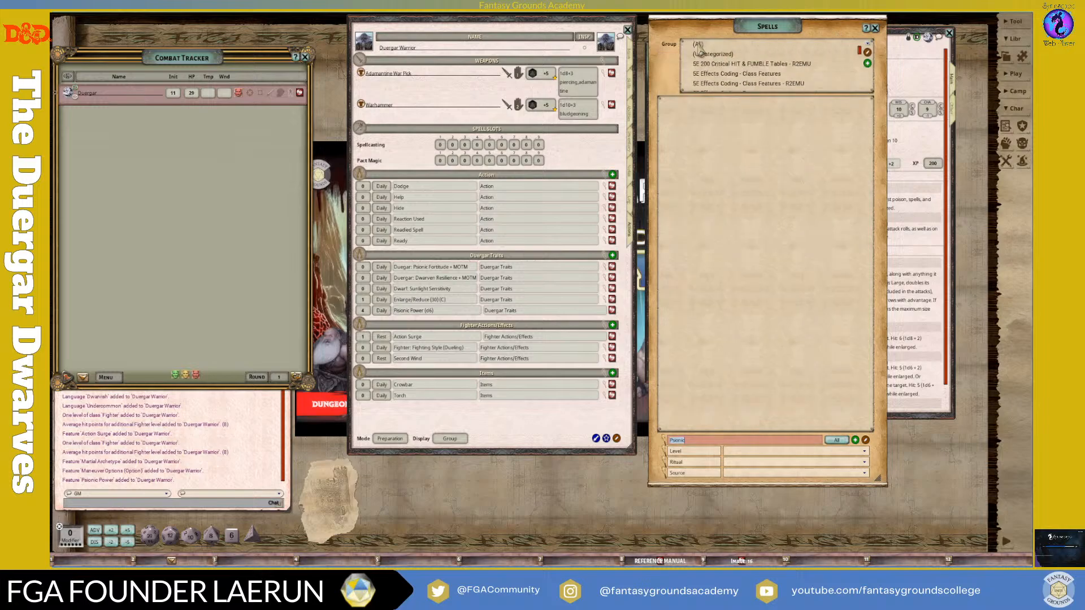
left_click(703, 51)
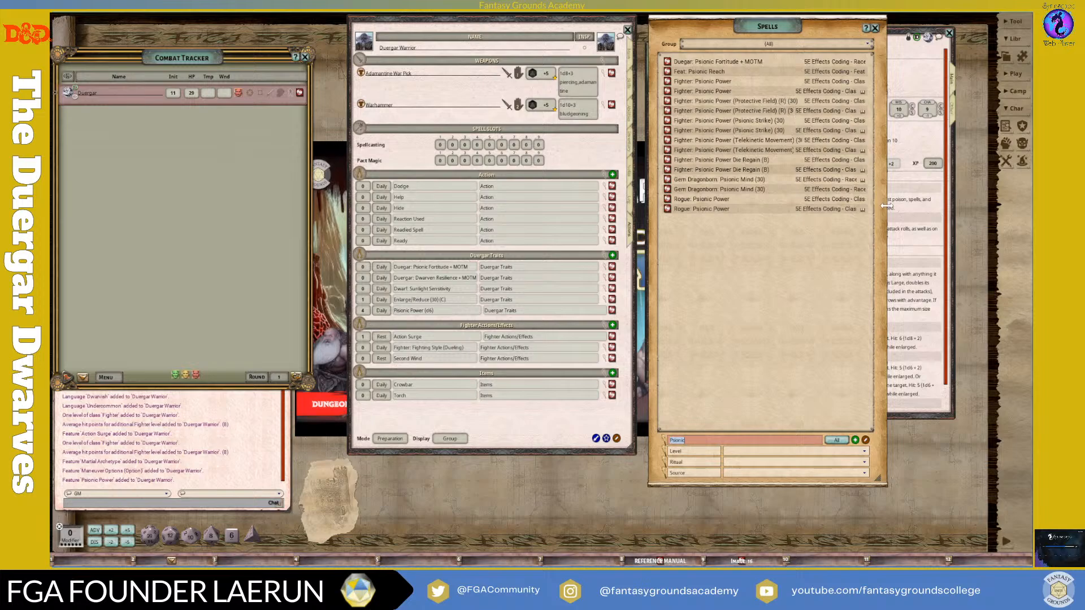
left_click_drag(889, 223, 984, 223)
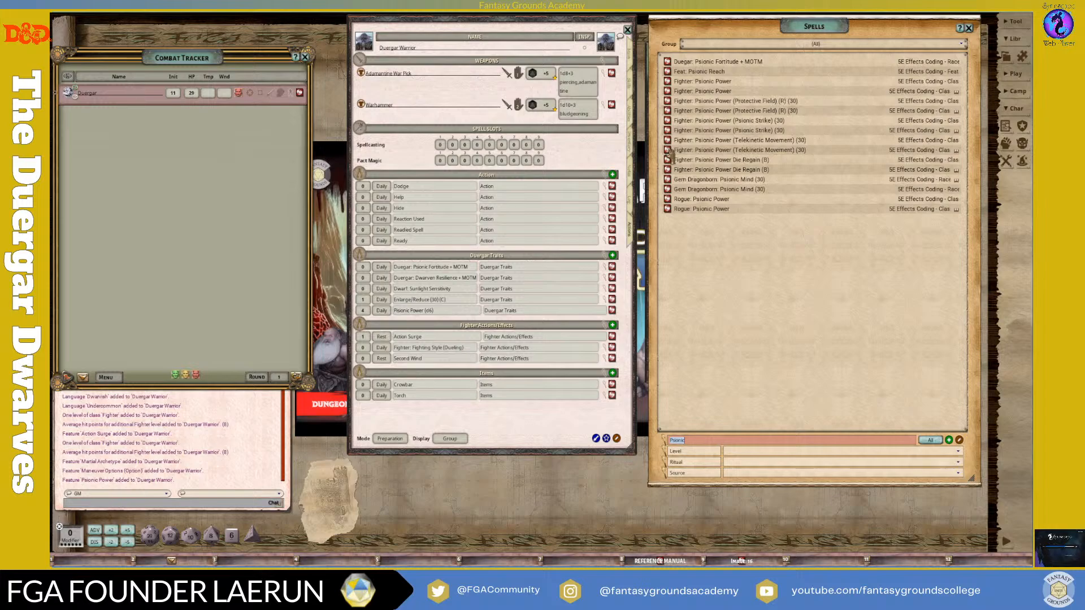
Step: Add the Fighter Psionic Power entries for Telekinetic Movement, Psionic Strike and Protective Field to the Duergar Traits group, collapsing their action details
left_click_drag(669, 152, 517, 277)
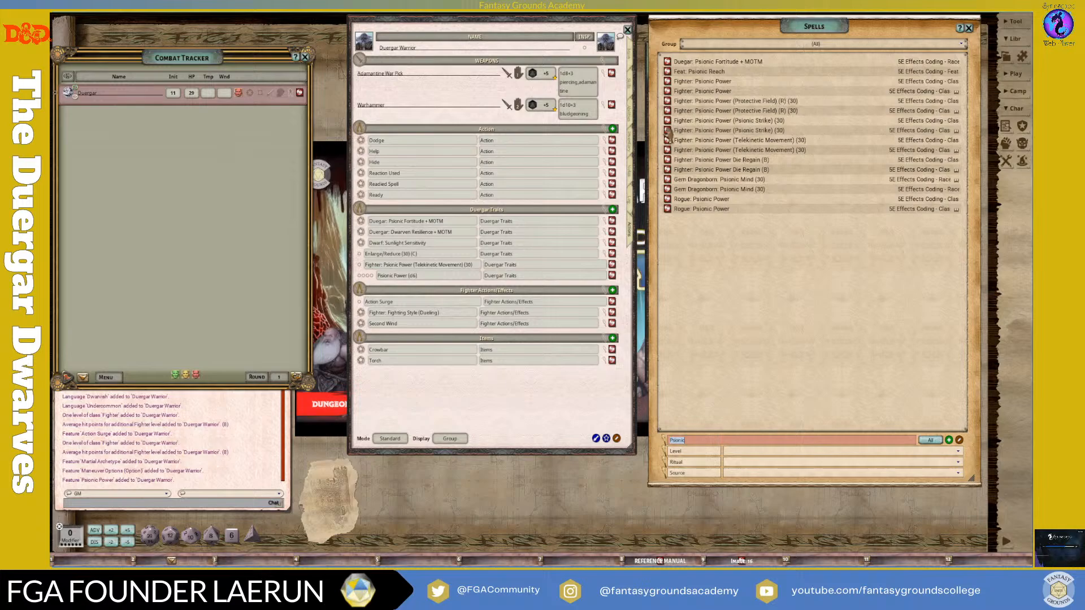
left_click_drag(668, 135, 438, 247)
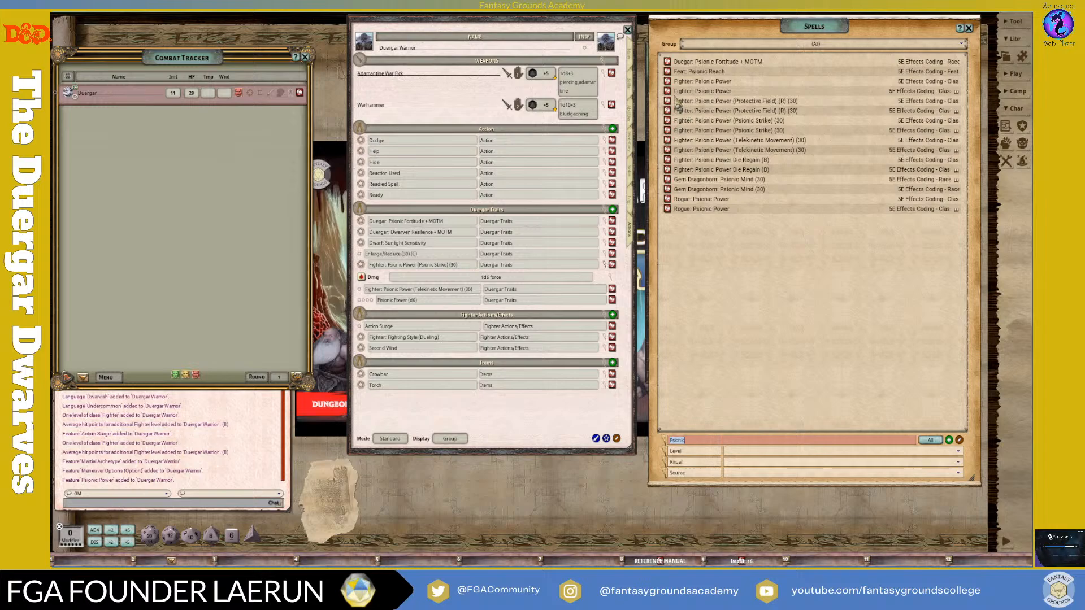
left_click_drag(670, 104, 518, 210)
left_click_drag(434, 257, 452, 261)
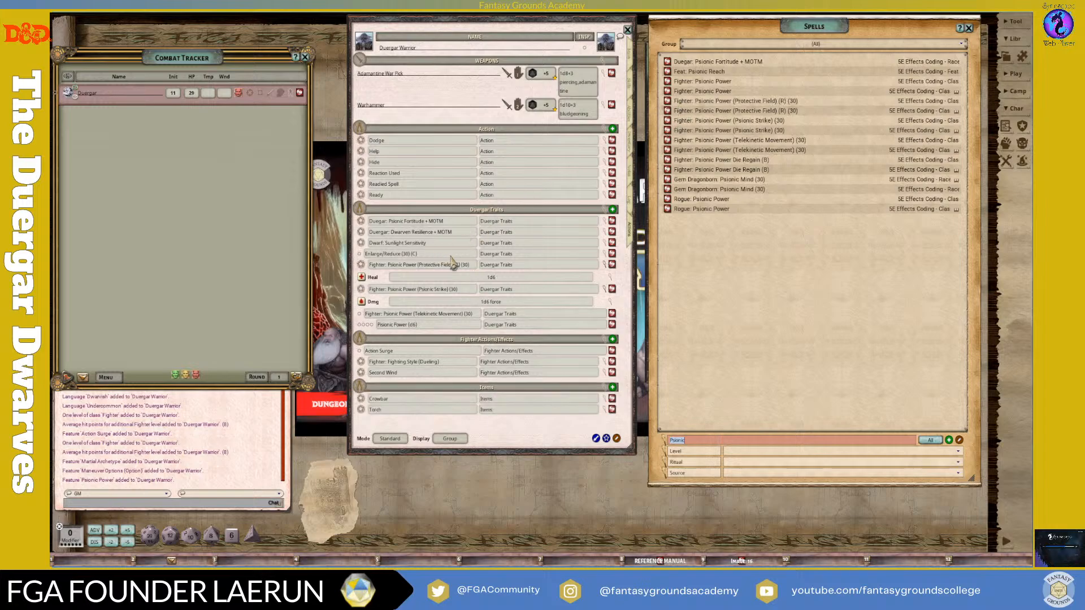
left_click(606, 266)
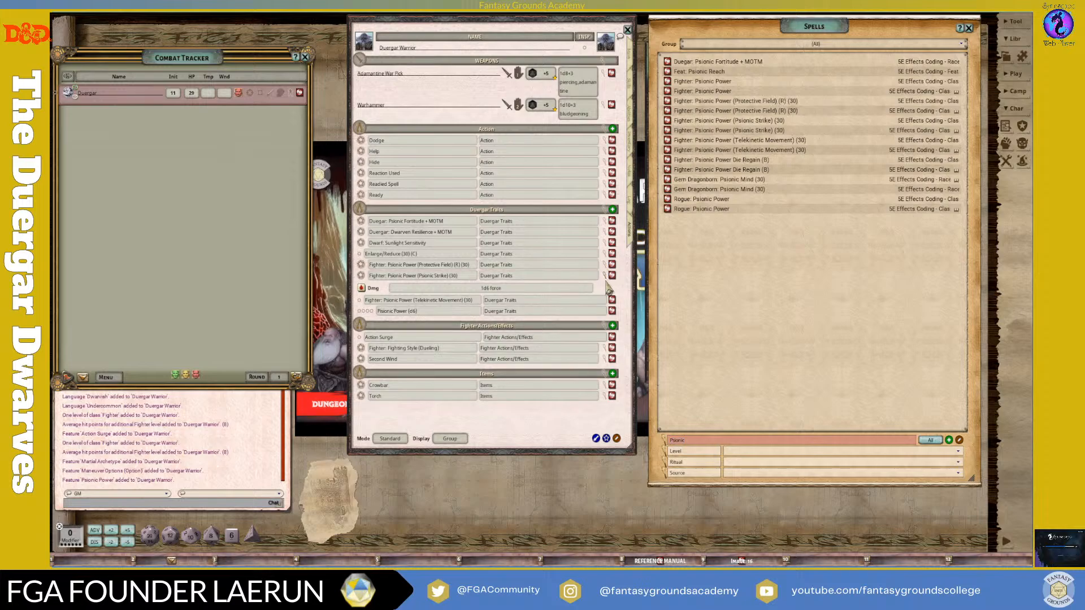
left_click(610, 281)
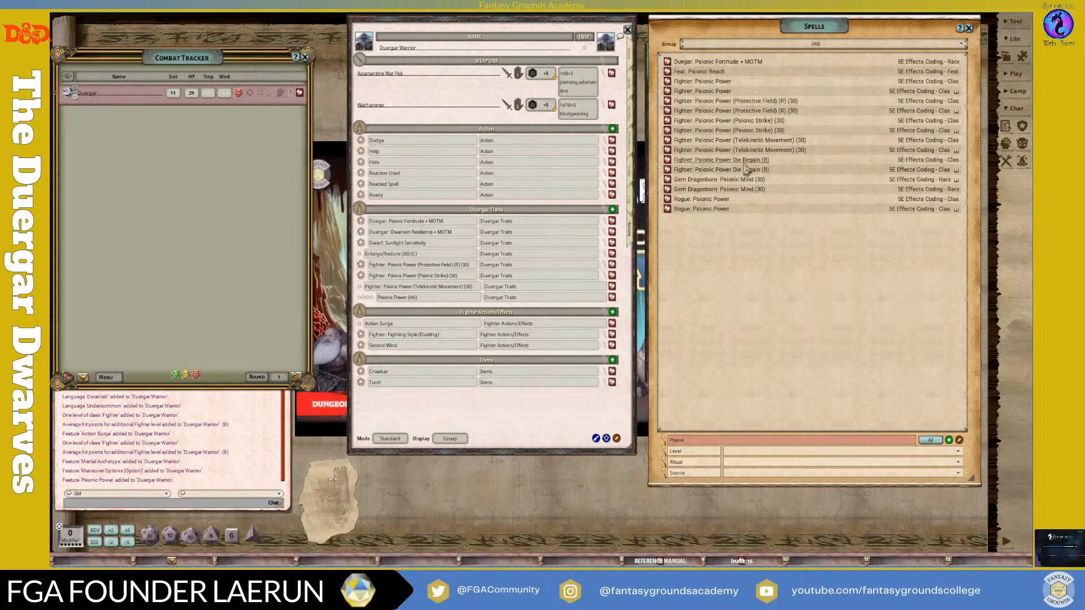
Step: Check the Fighter: Psionic Power Die Regain (B) description, add it to the Duergar Traits group, and close the spell and power windows
left_click(667, 170)
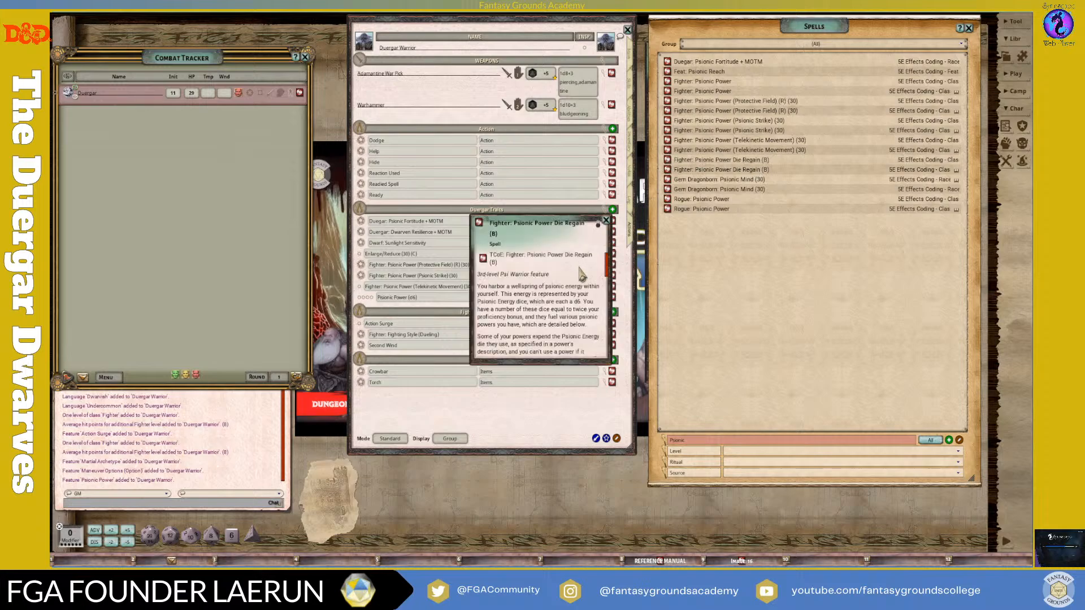
scroll(582, 280, "down", 1)
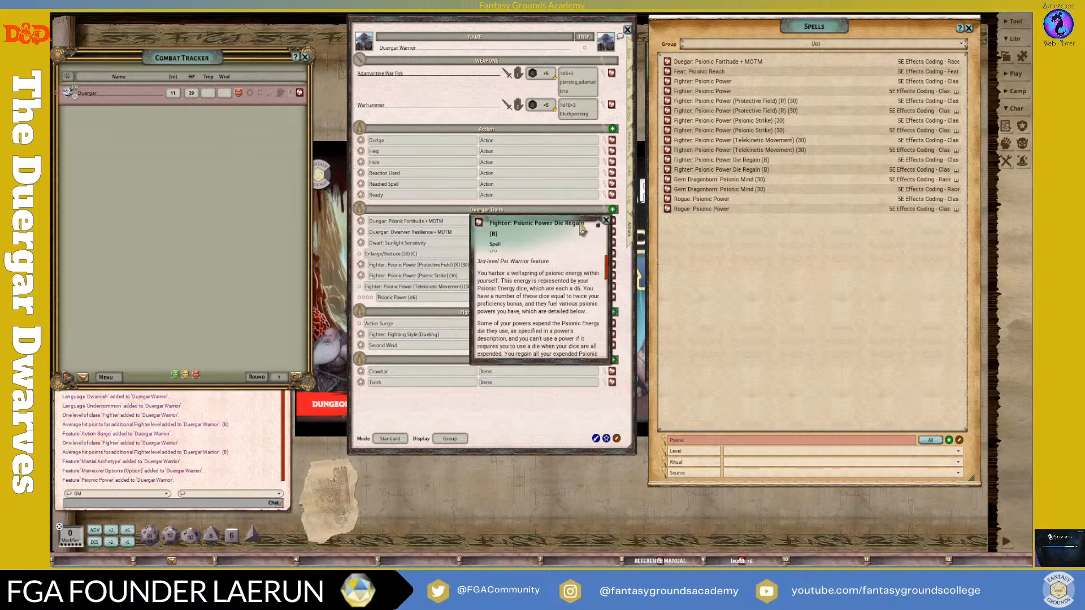
left_click_drag(498, 229, 450, 249)
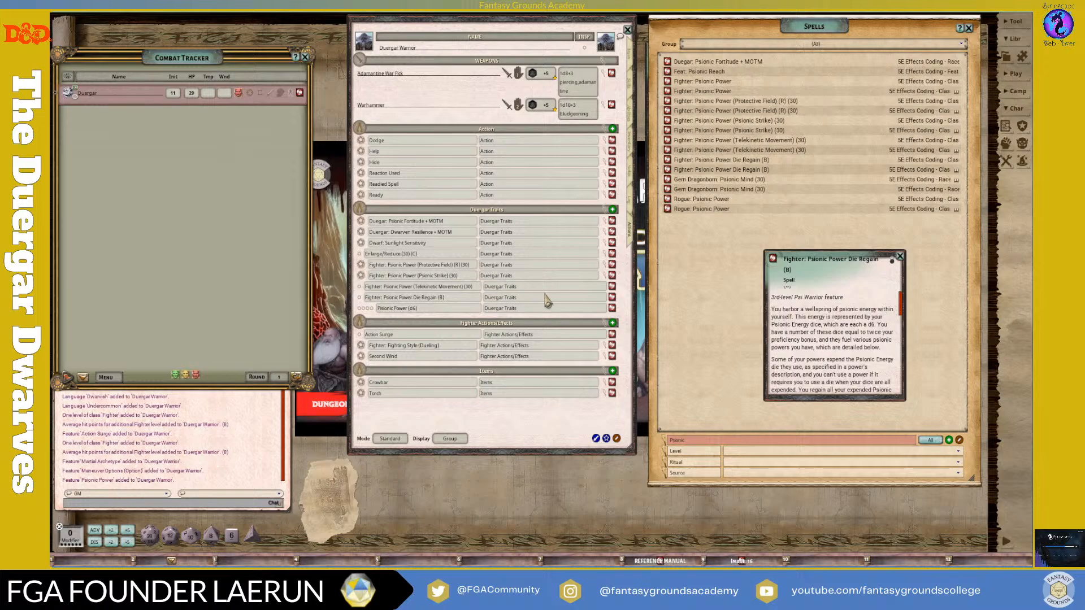
left_click(901, 256)
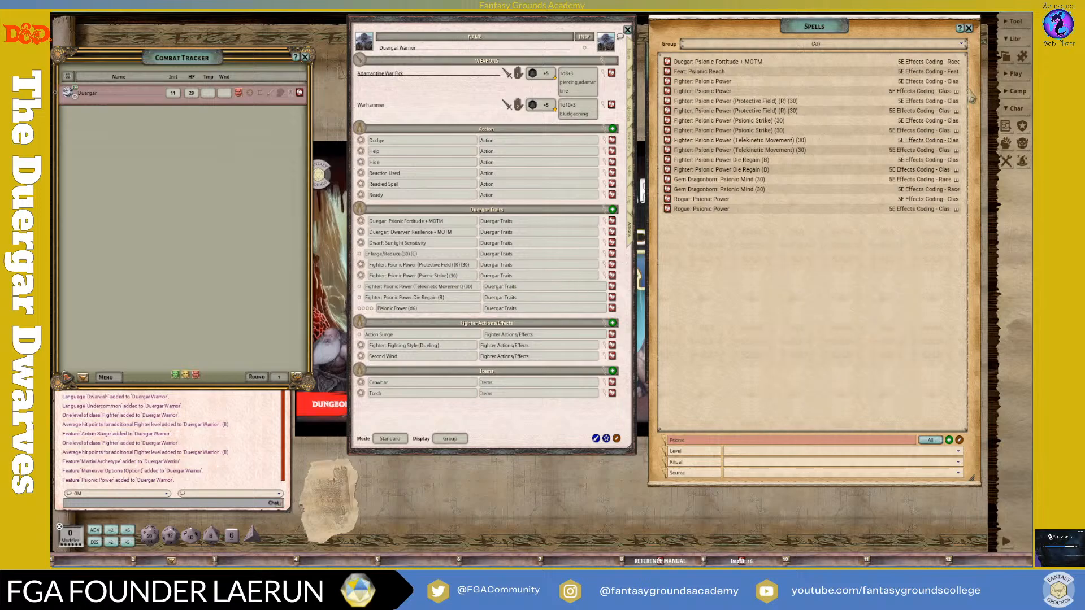
left_click(969, 28)
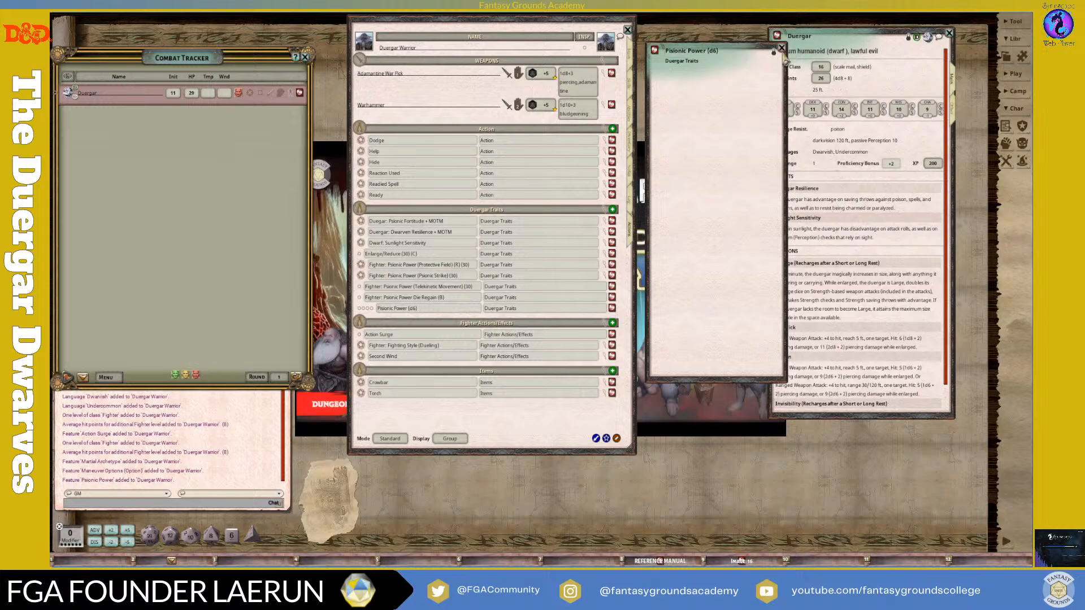
left_click(781, 48)
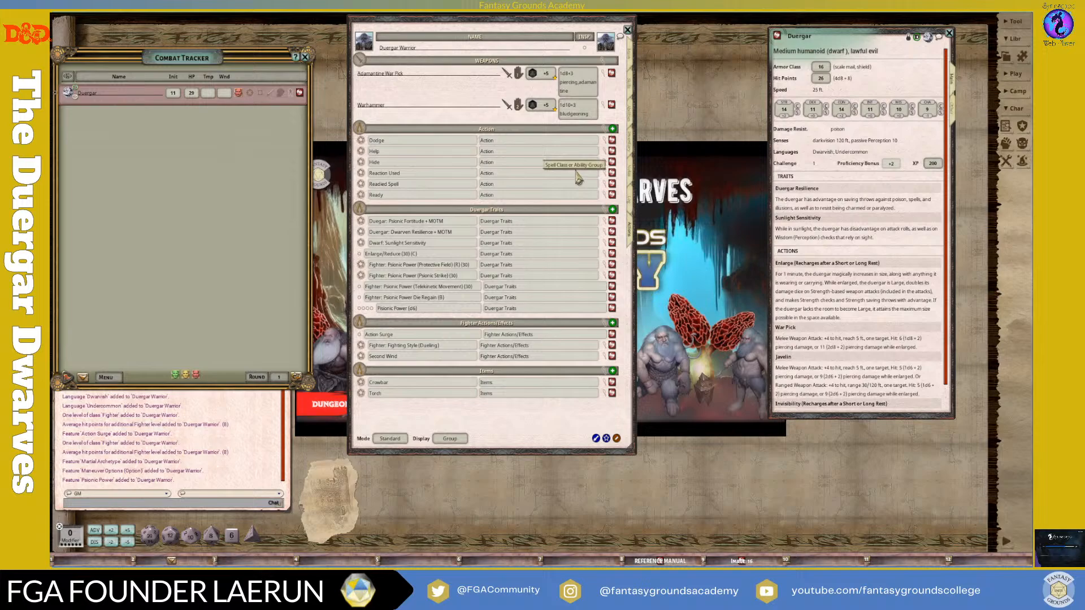
Step: Add the Duergar Warrior from its main character page to the combat tracker and close the character sheet
left_click(631, 67)
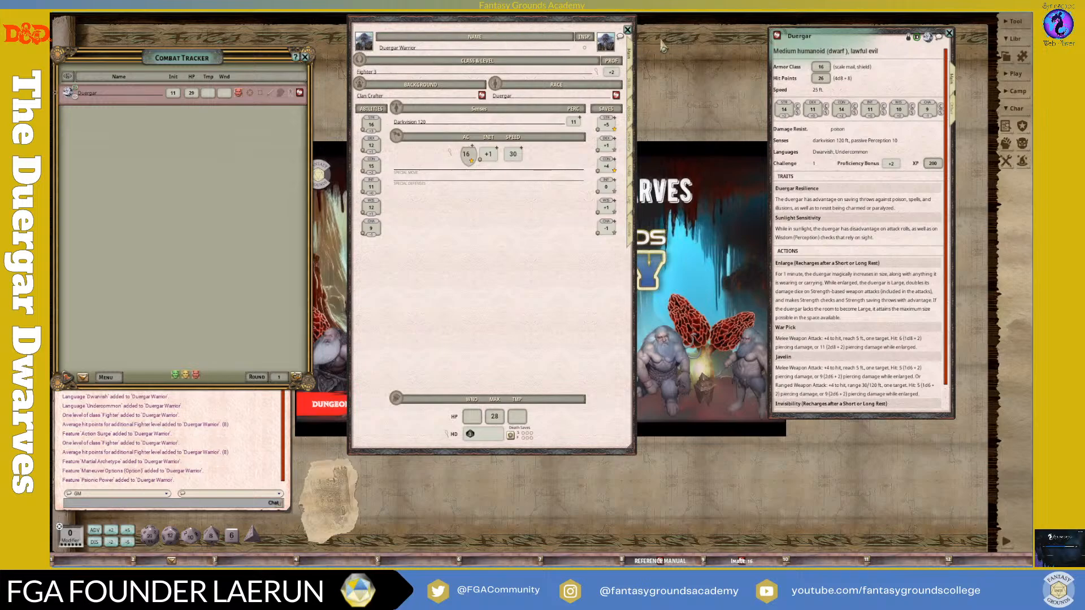
left_click_drag(365, 41, 218, 158)
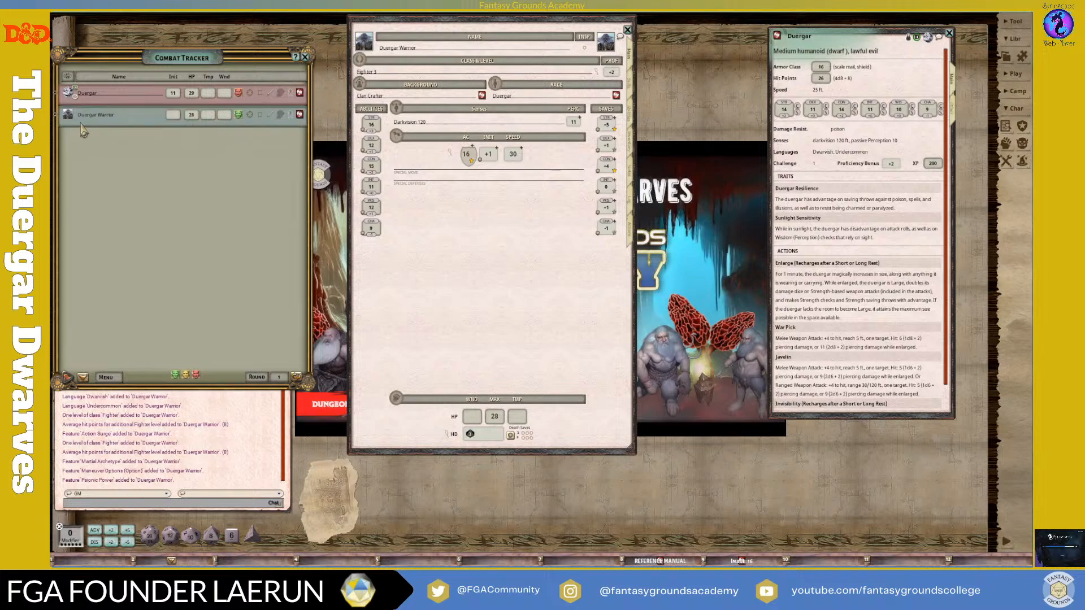
left_click(628, 30)
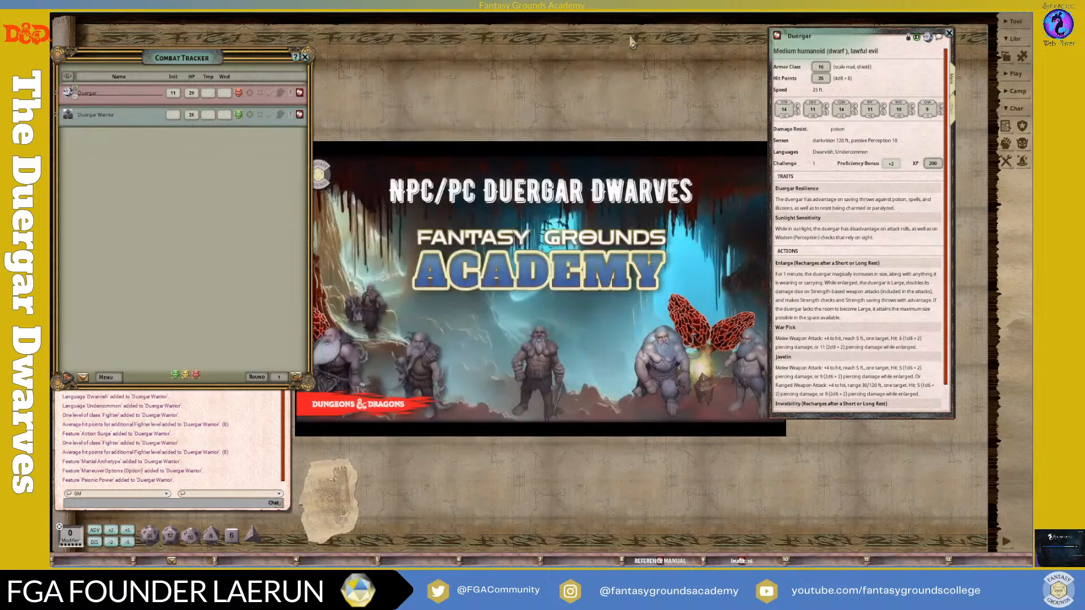
Step: Place the Duergar NPC sheet beside the combat tracker, lengthen and unlock it, and review its statistics, traits and actions
left_click_drag(893, 31, 447, 46)
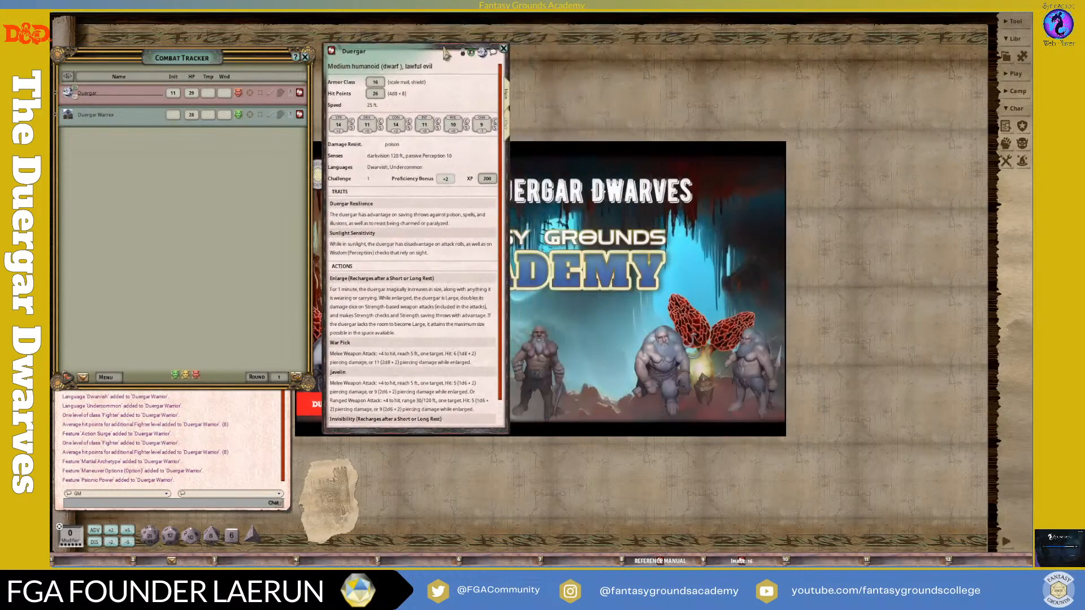
left_click_drag(429, 433, 429, 517)
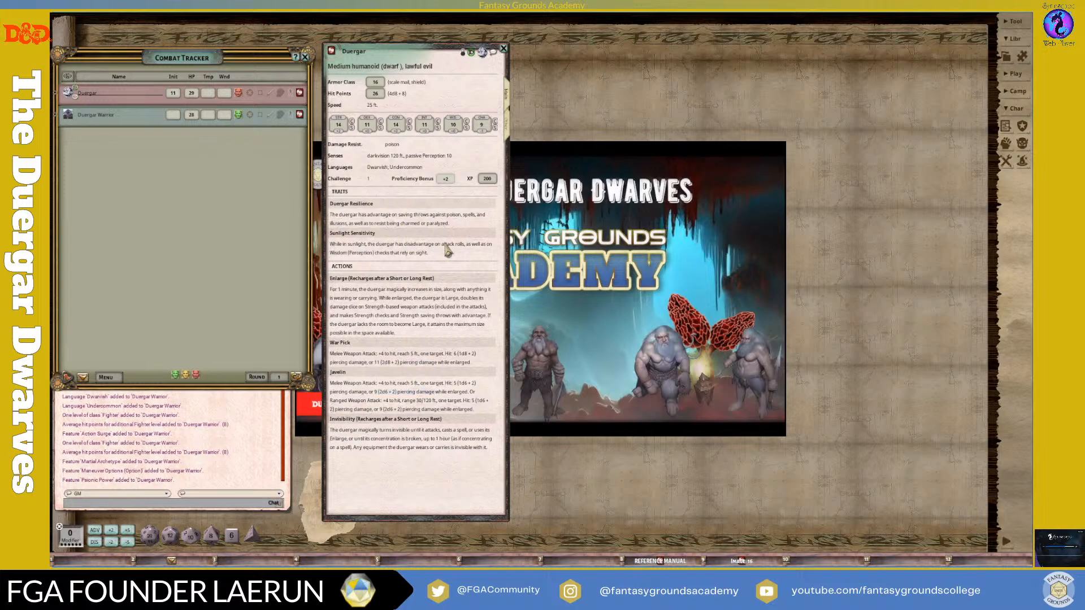
left_click(470, 52)
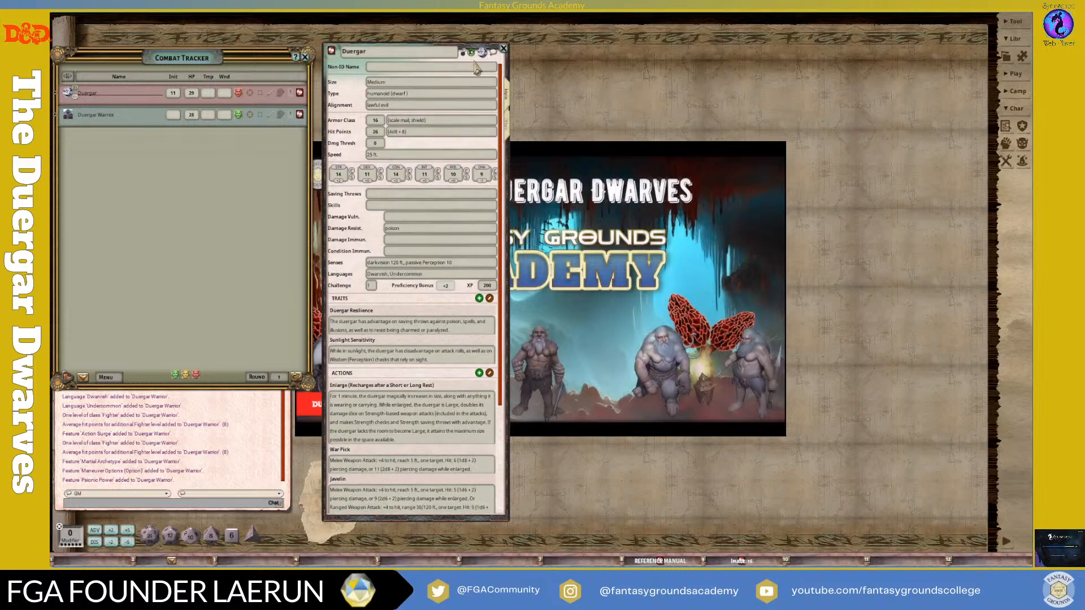
scroll(430, 175, "down", 3)
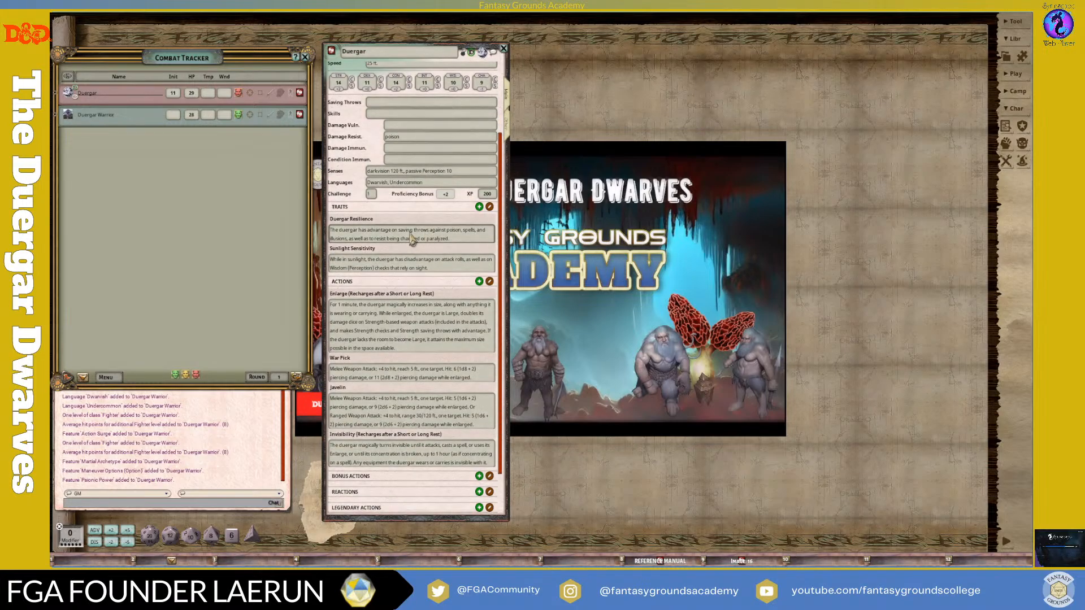
scroll(451, 299, "down", 3)
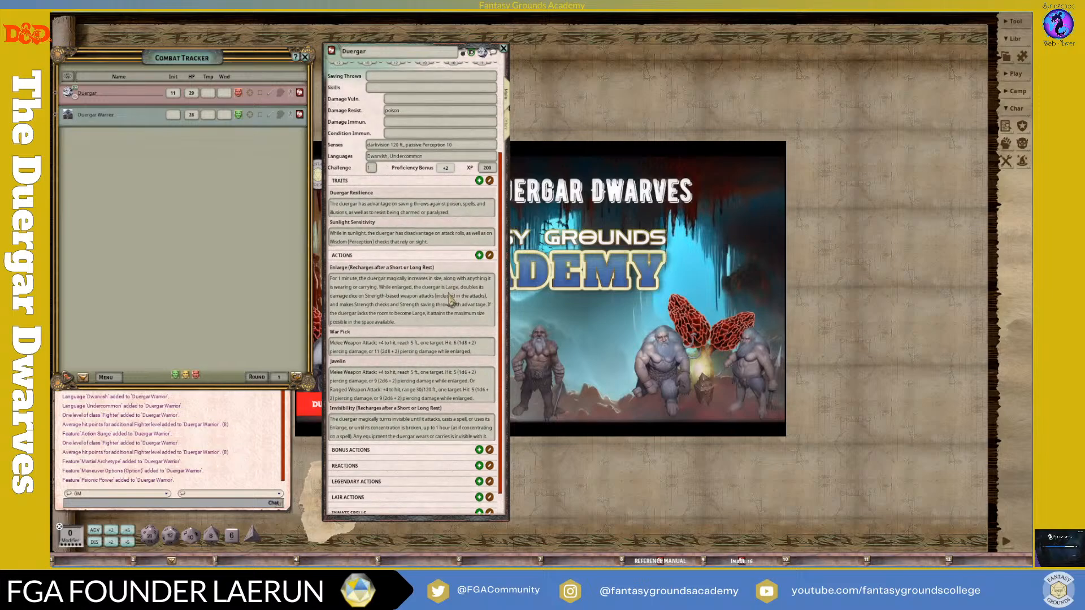
scroll(440, 320, "down", 1)
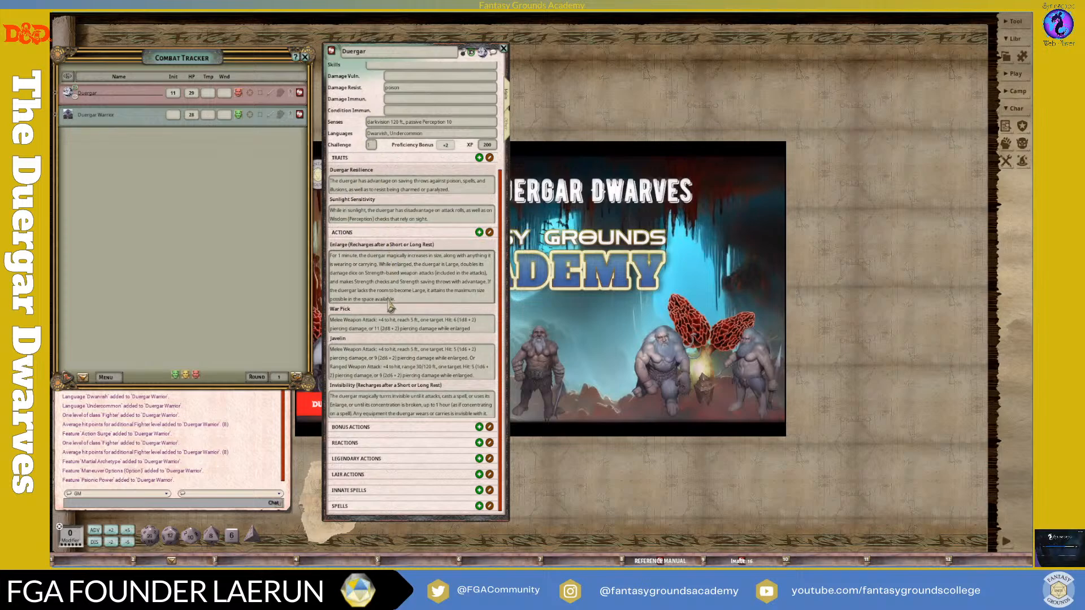
scroll(406, 452, "up", 3)
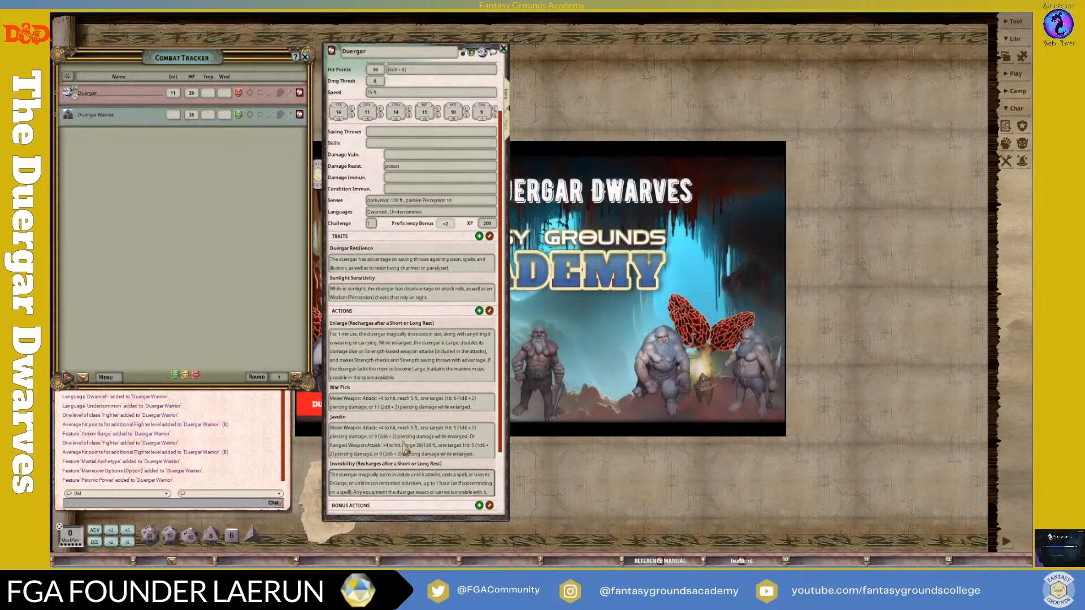
scroll(407, 271, "up", 3)
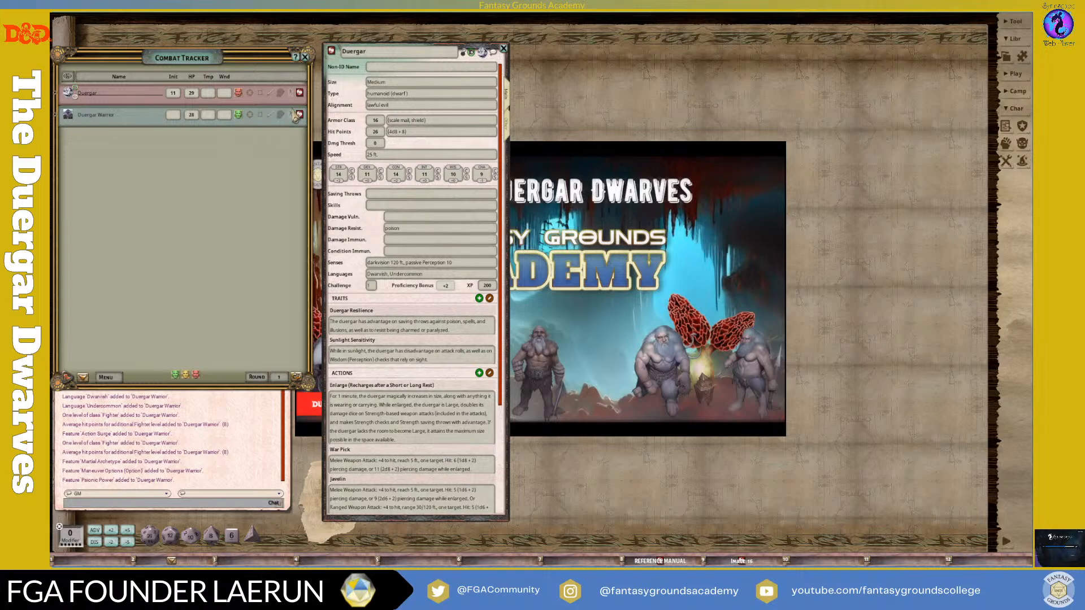
Step: Open the Duergar Warrior sheet beside the Duergar NPC sheet, examine the NPC's editable fields and action sections, and lock the NPC sheet
left_click(300, 115)
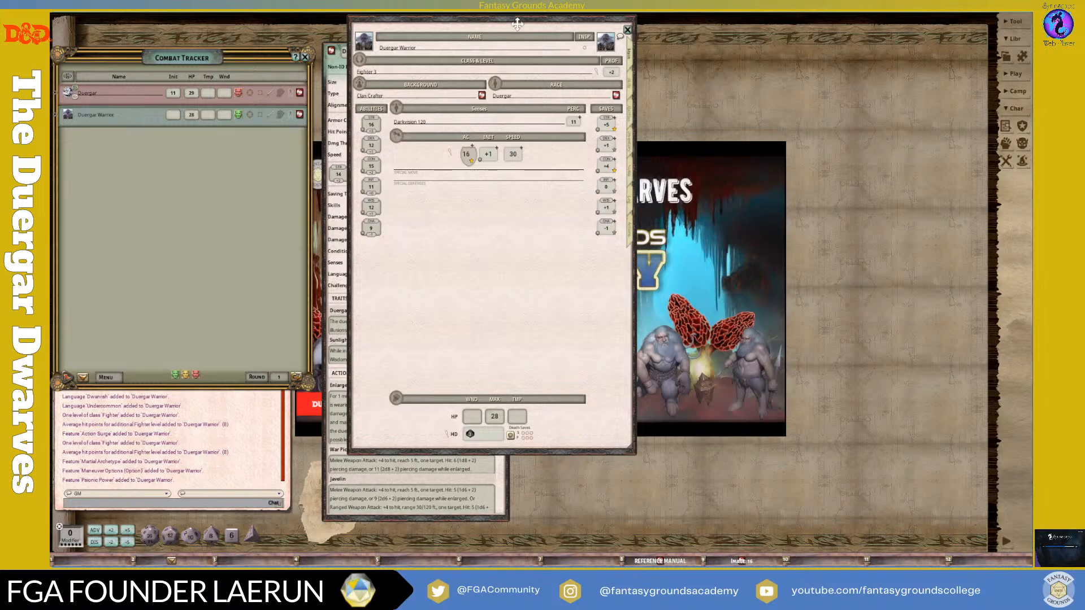
left_click_drag(517, 24, 693, 49)
scroll(466, 182, "down", 1)
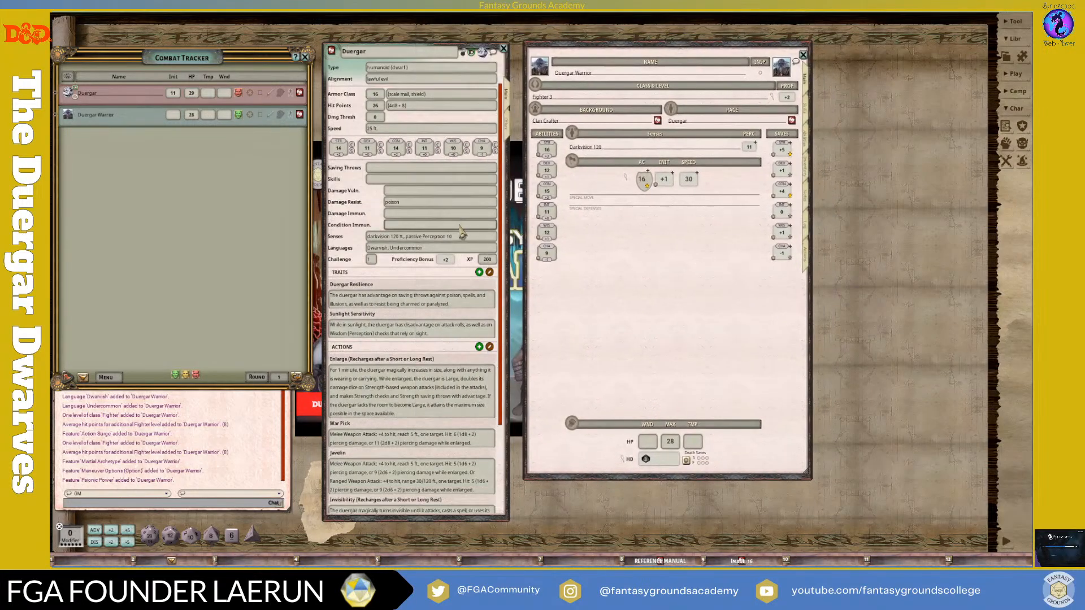
scroll(463, 223, "up", 1)
scroll(455, 265, "down", 1)
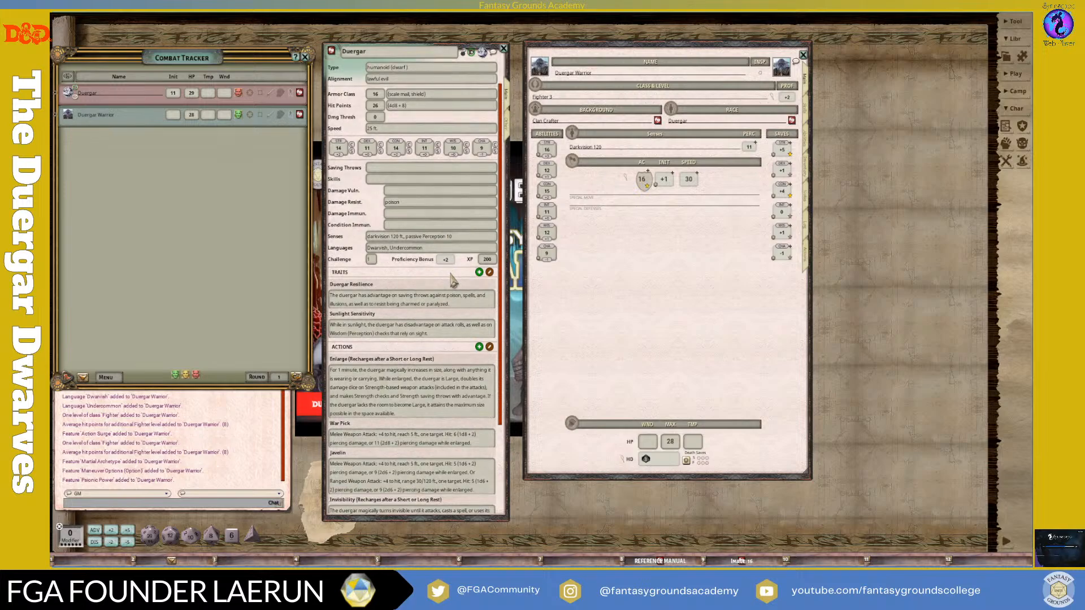
scroll(455, 277, "down", 2)
scroll(455, 278, "down", 3)
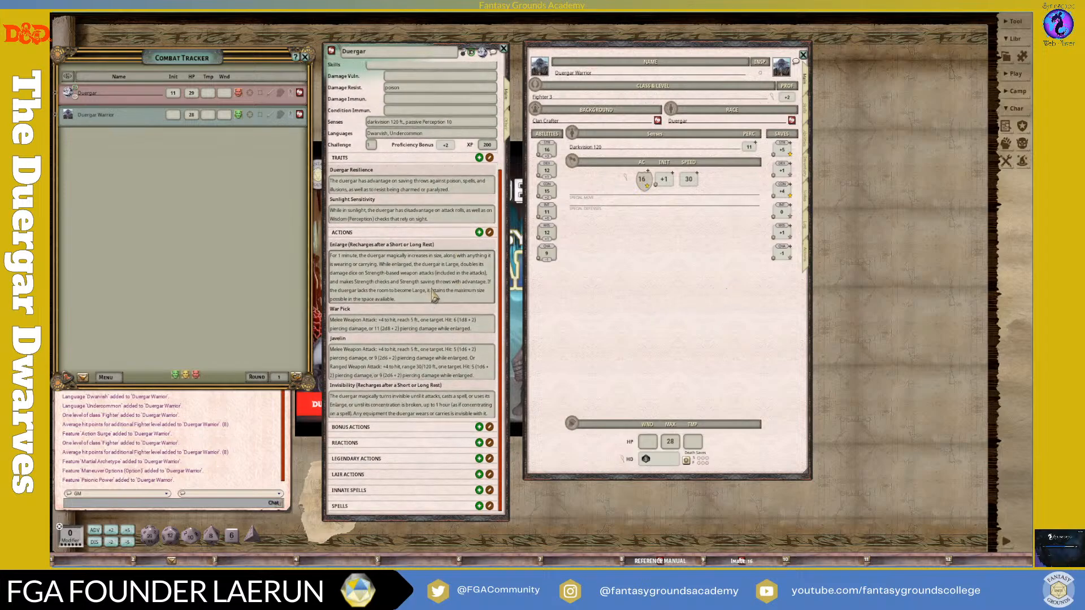
scroll(441, 271, "up", 6)
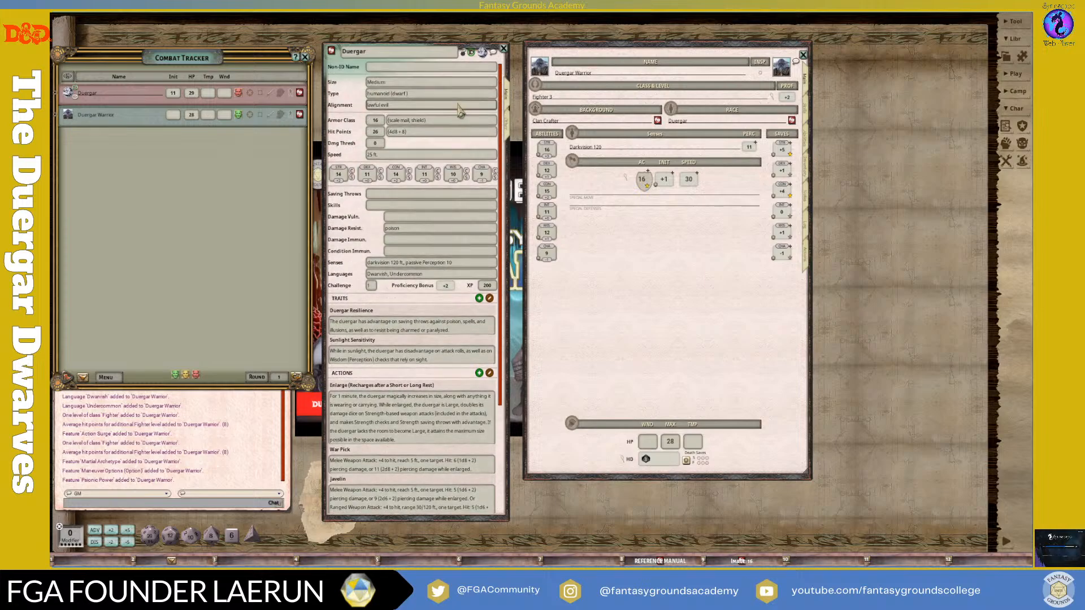
left_click(463, 52)
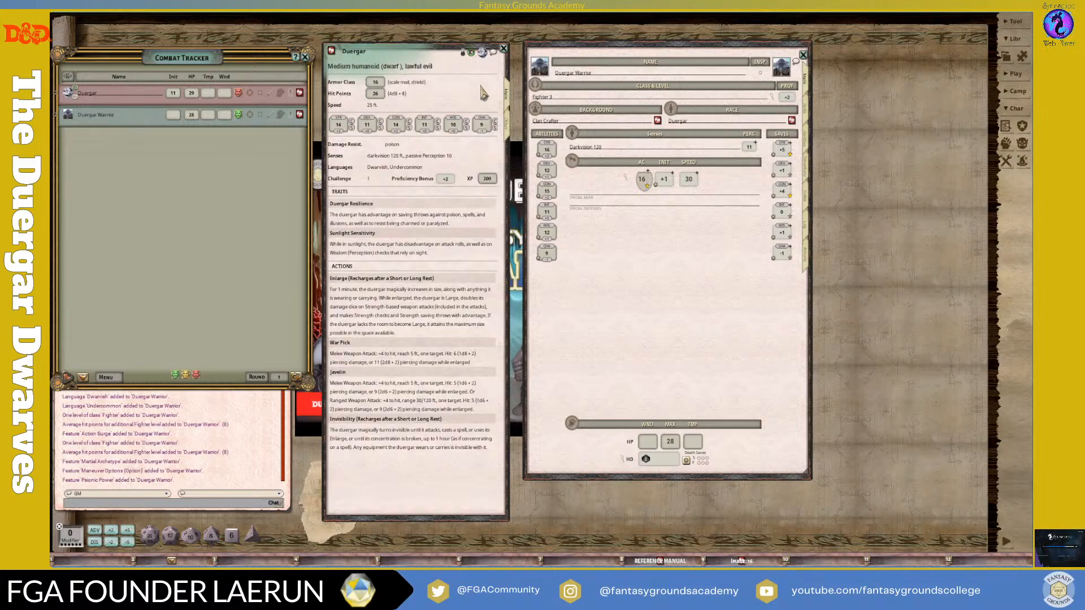
Step: Reposition the Duergar Warrior sheet beside the Duergar NPC sheet, read the NPC's background description, and return to its statistics
left_click_drag(617, 45, 610, 49)
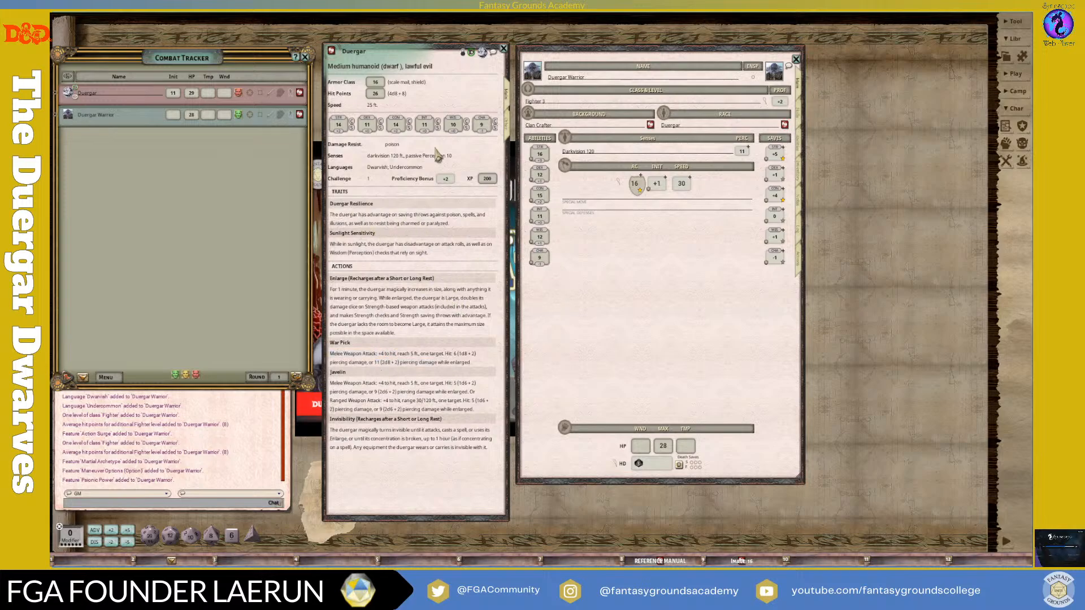
left_click(507, 130)
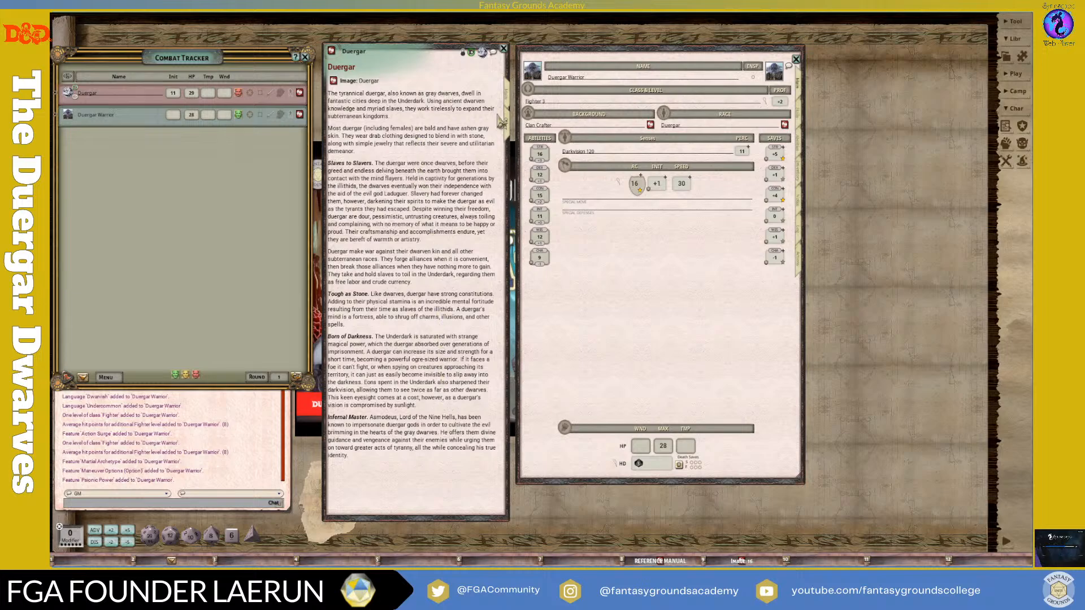
left_click(509, 105)
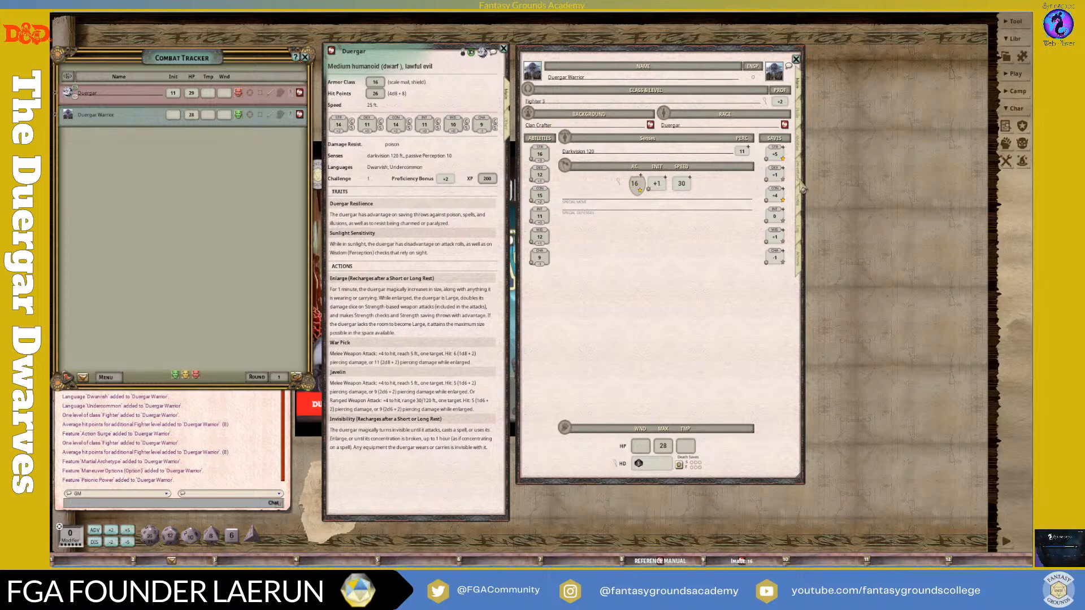
Step: Review the Duergar Warrior's inventory and abilities, read the Psionic Fortitude trait, and close its description
left_click(798, 169)
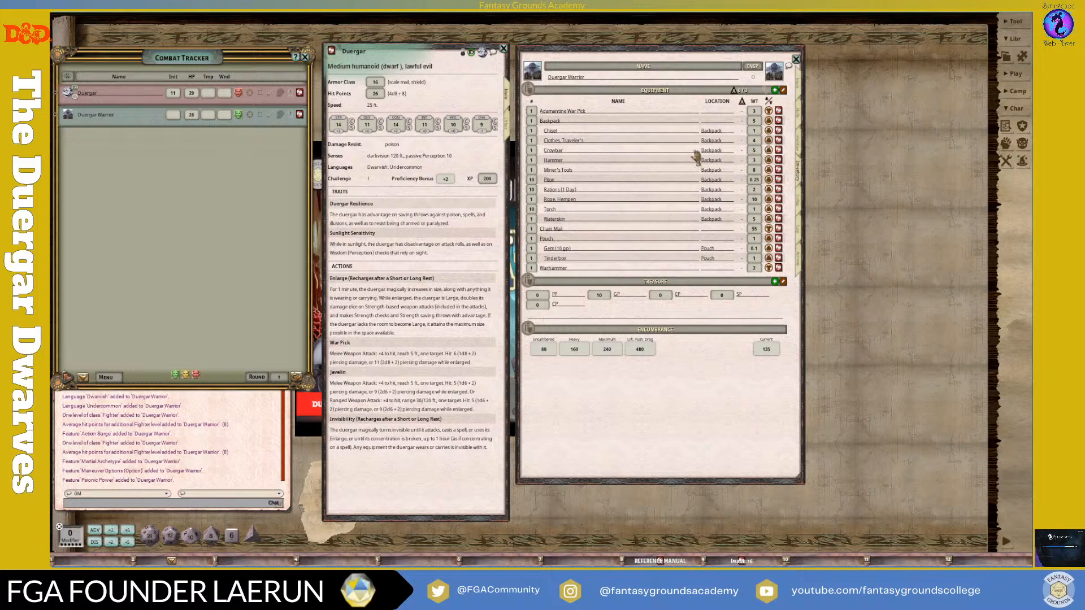
left_click(803, 153)
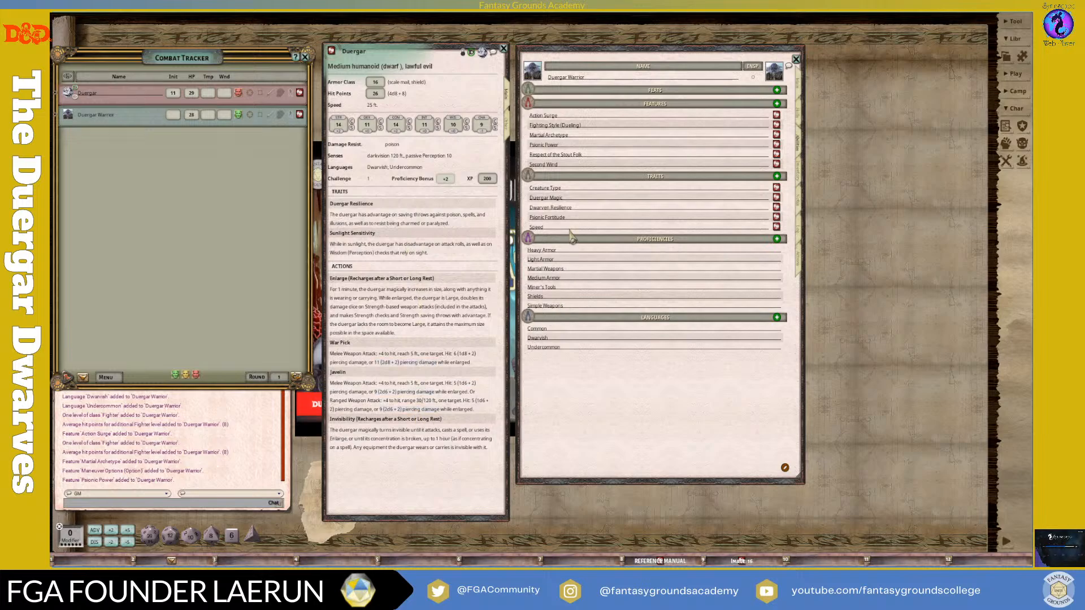
left_click(777, 217)
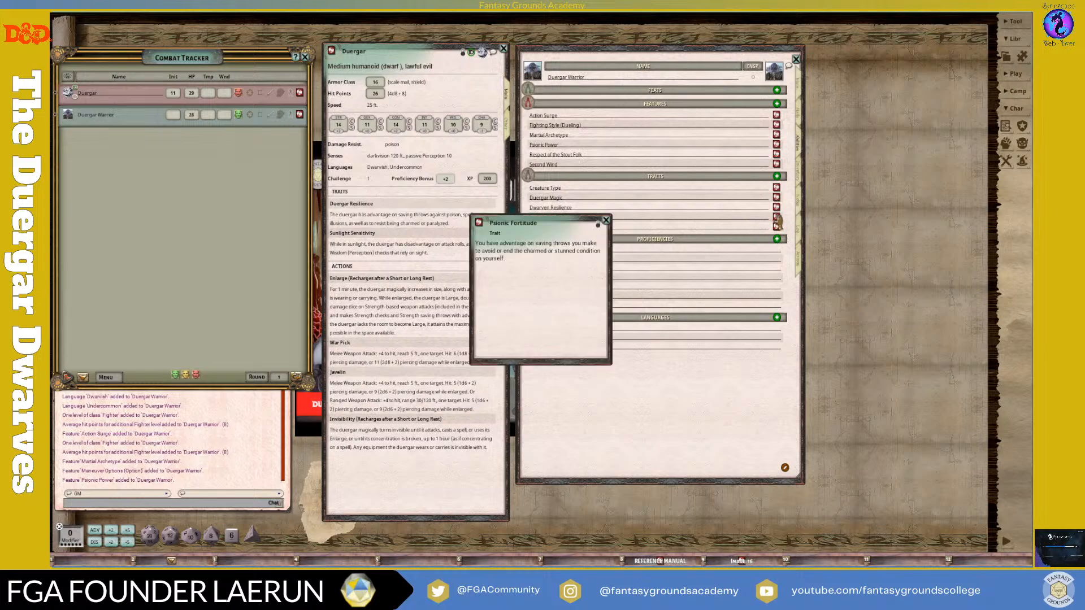
left_click_drag(549, 227, 685, 223)
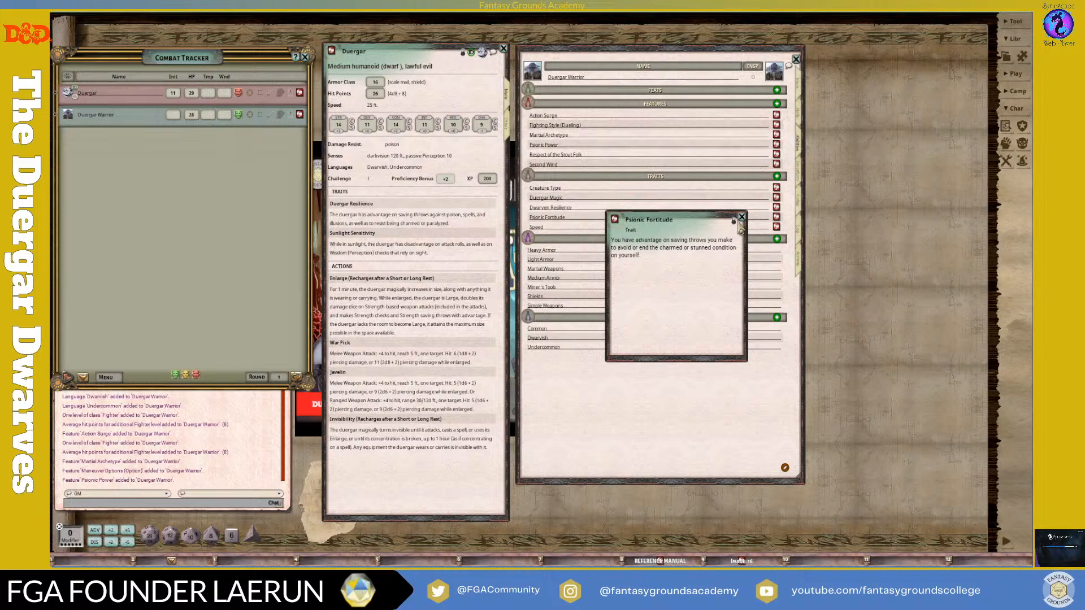
left_click(741, 219)
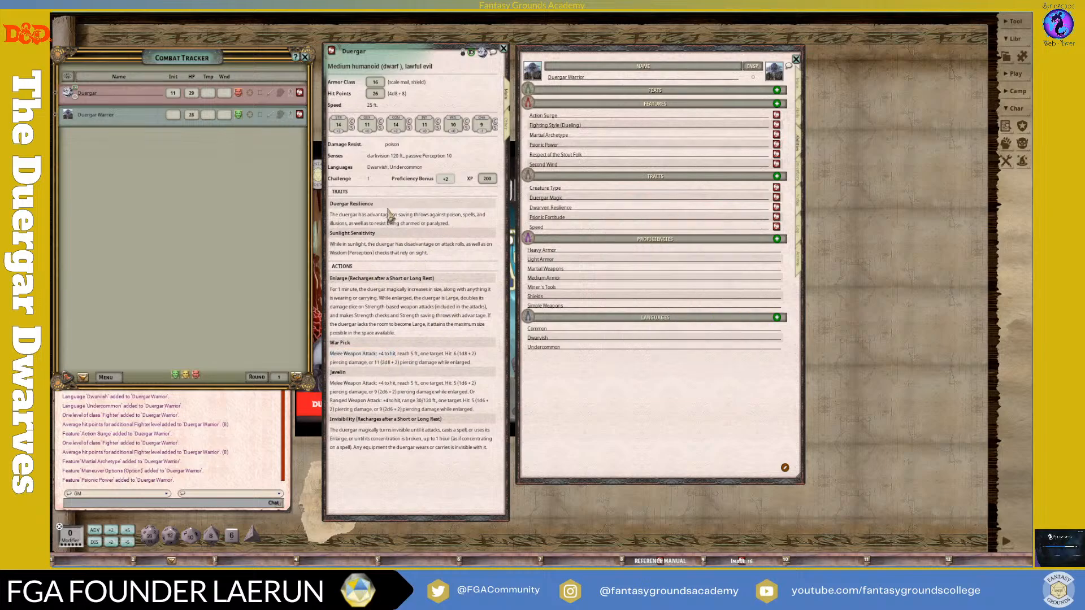
Step: Unlock the Duergar NPC sheet and add a new trait named Psionic Fortitude
left_click(463, 52)
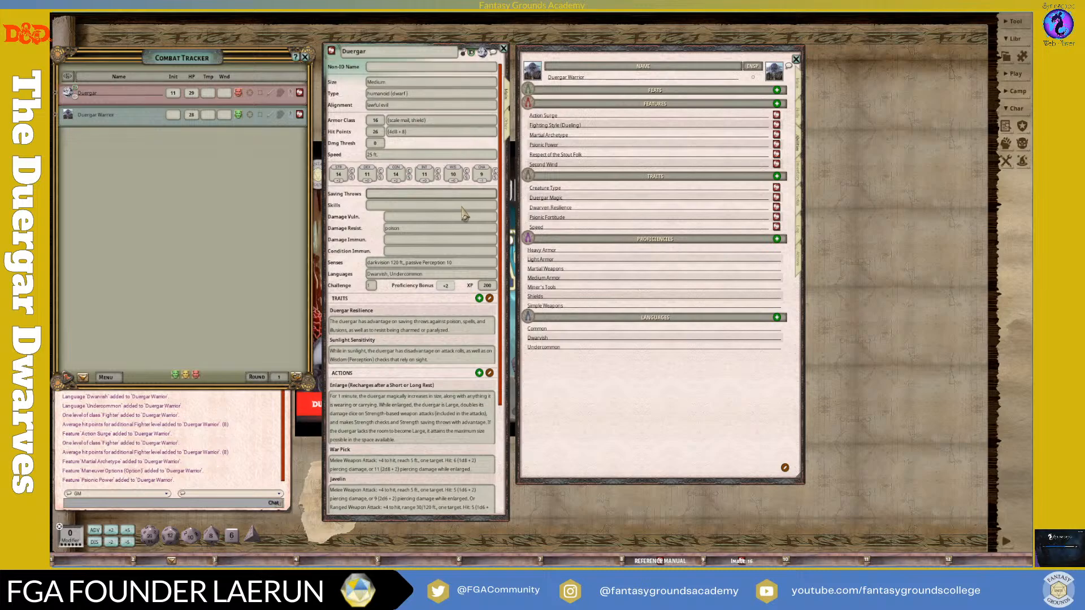
scroll(463, 214, "down", 4)
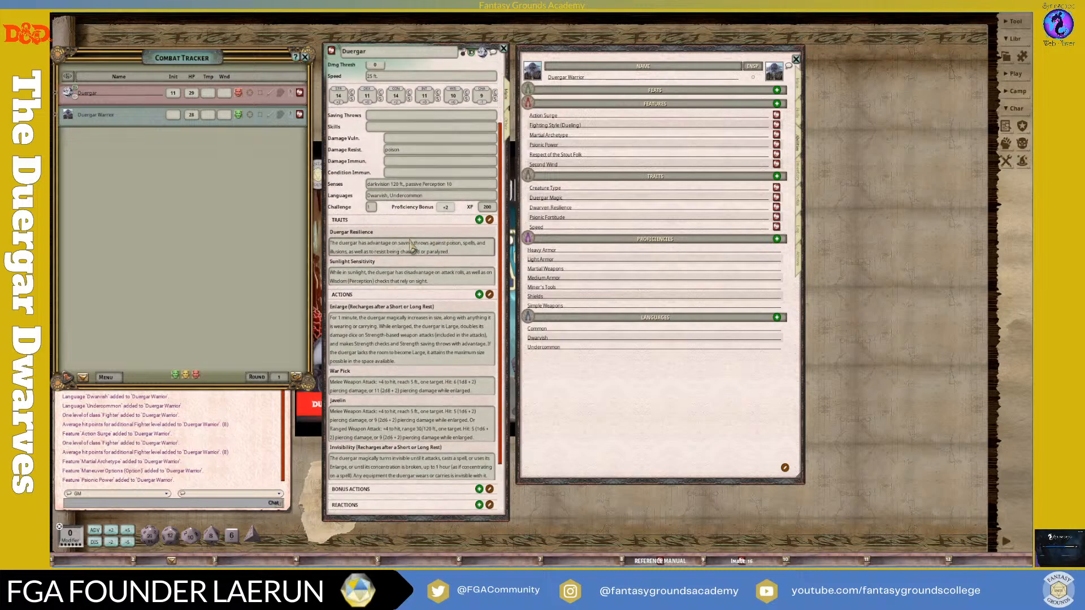
scroll(411, 247, "down", 1)
scroll(382, 256, "down", 3)
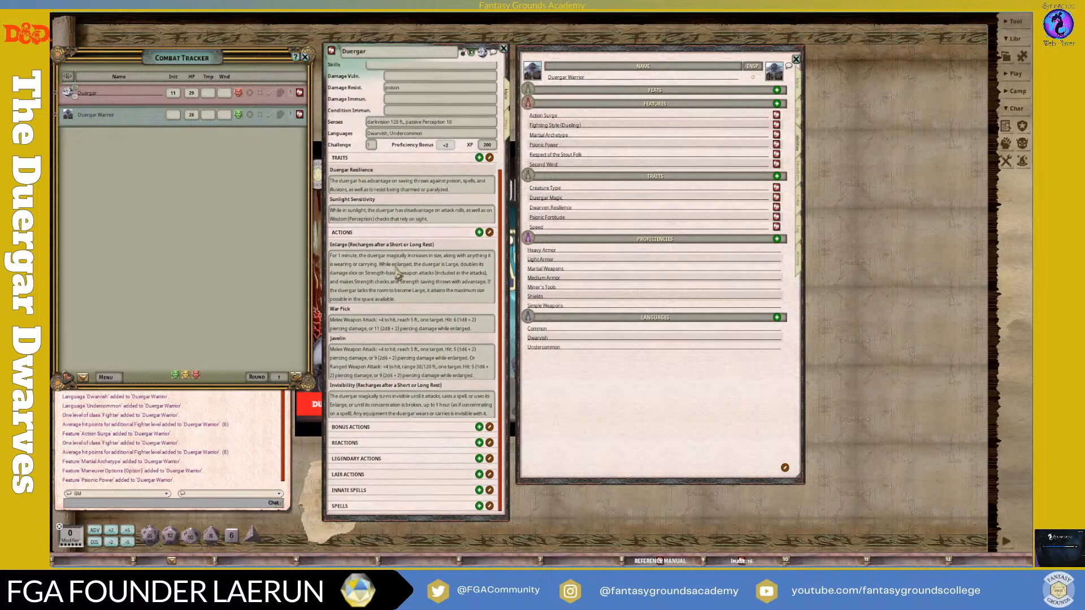
left_click(479, 158)
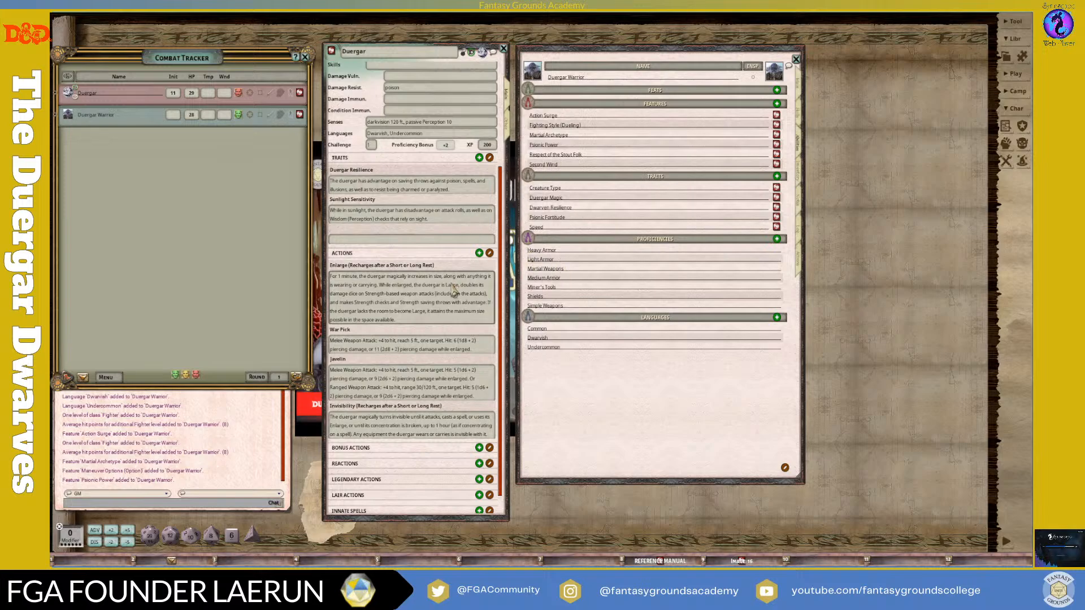
type("Psionic Fortitude")
left_click(383, 242)
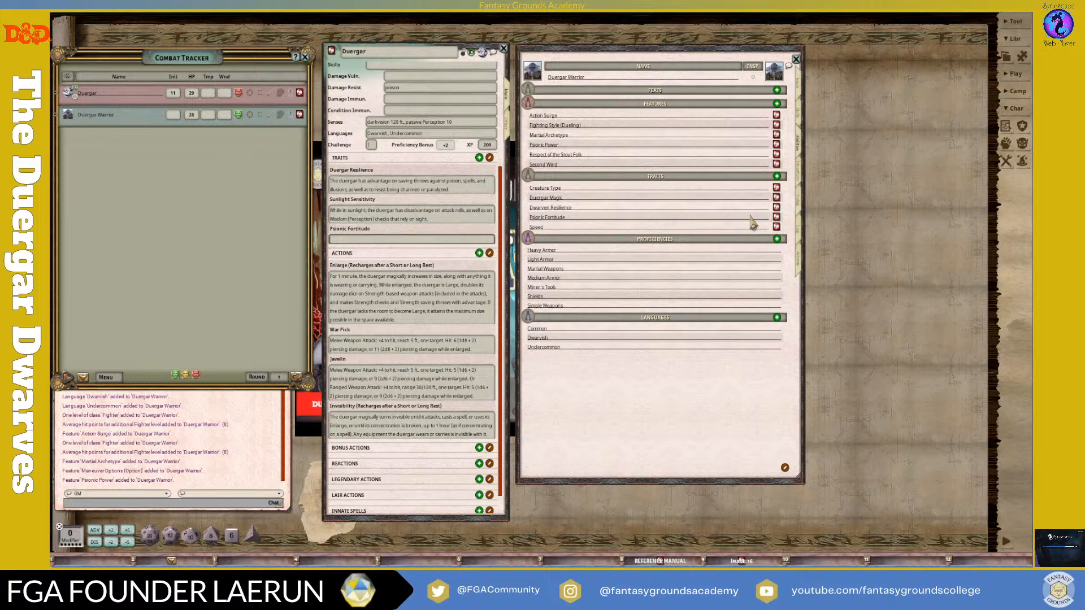
Step: Copy the Duergar Warrior's Psionic Fortitude description into the NPC's matching trait, lock the NPC sheet, and close the trait window
left_click(776, 218)
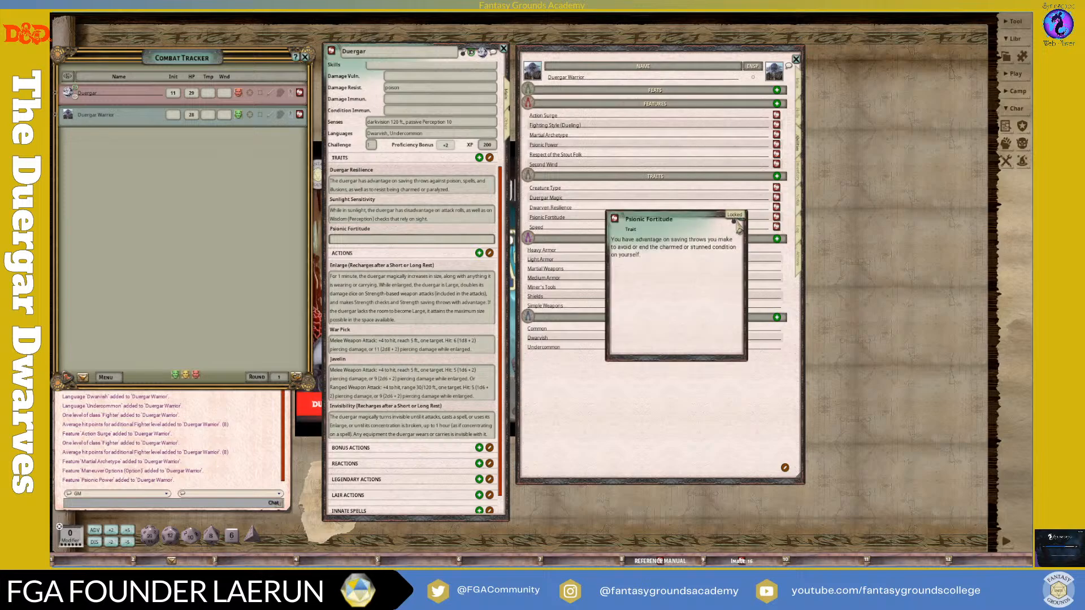
left_click_drag(675, 265, 611, 243)
key("ctrl+c")
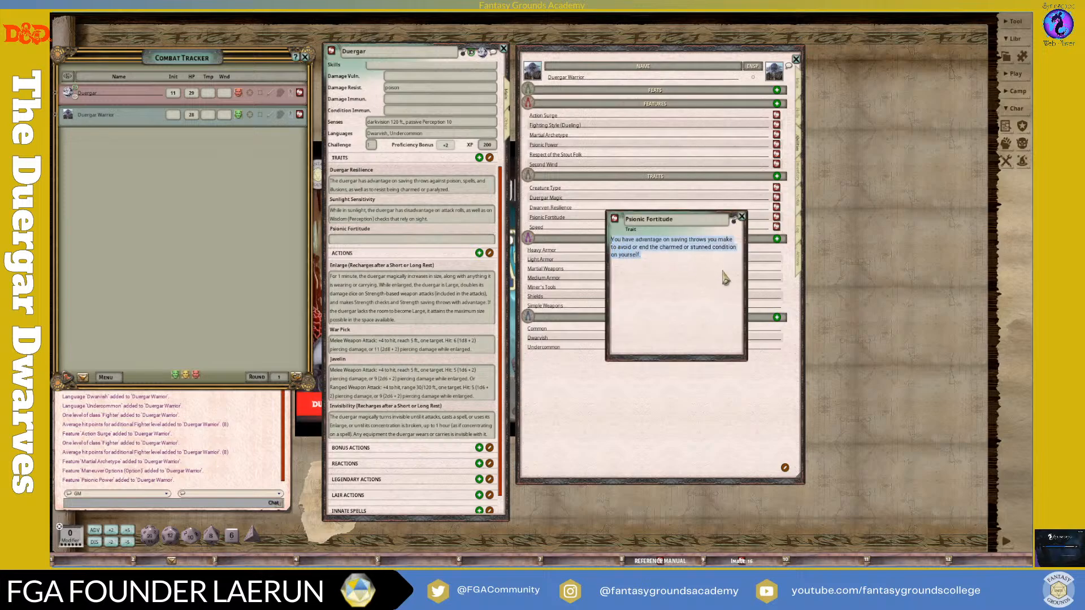
left_click(356, 242)
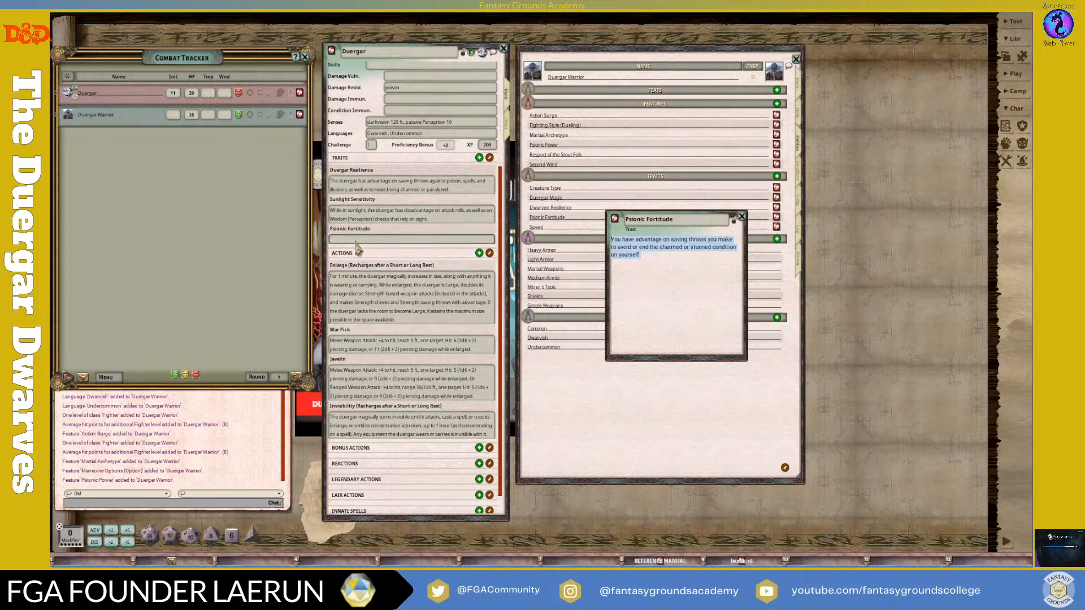
key("ctrl+v")
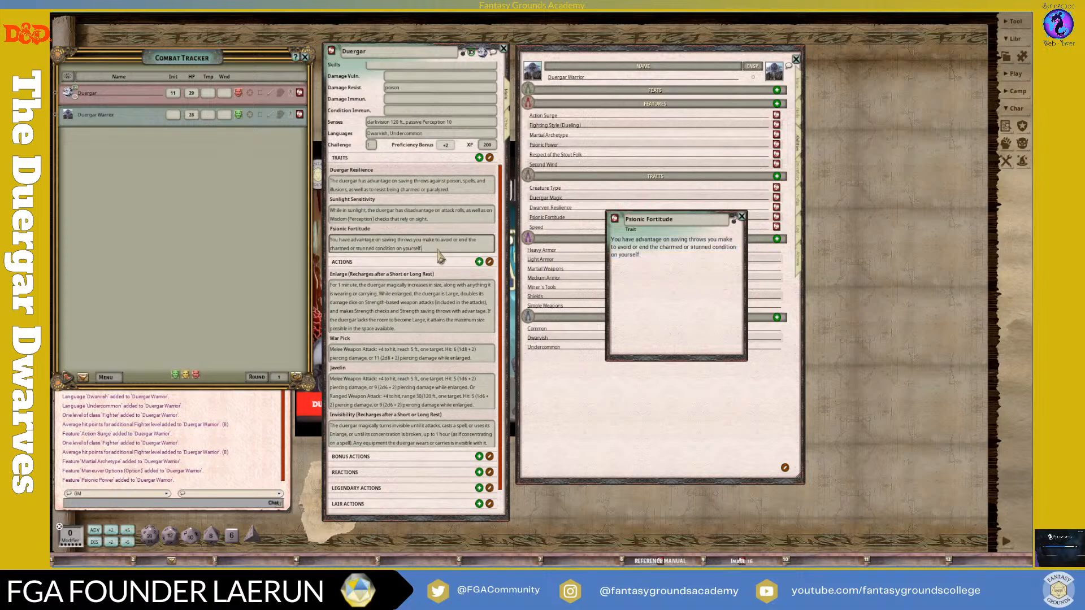
left_click(472, 53)
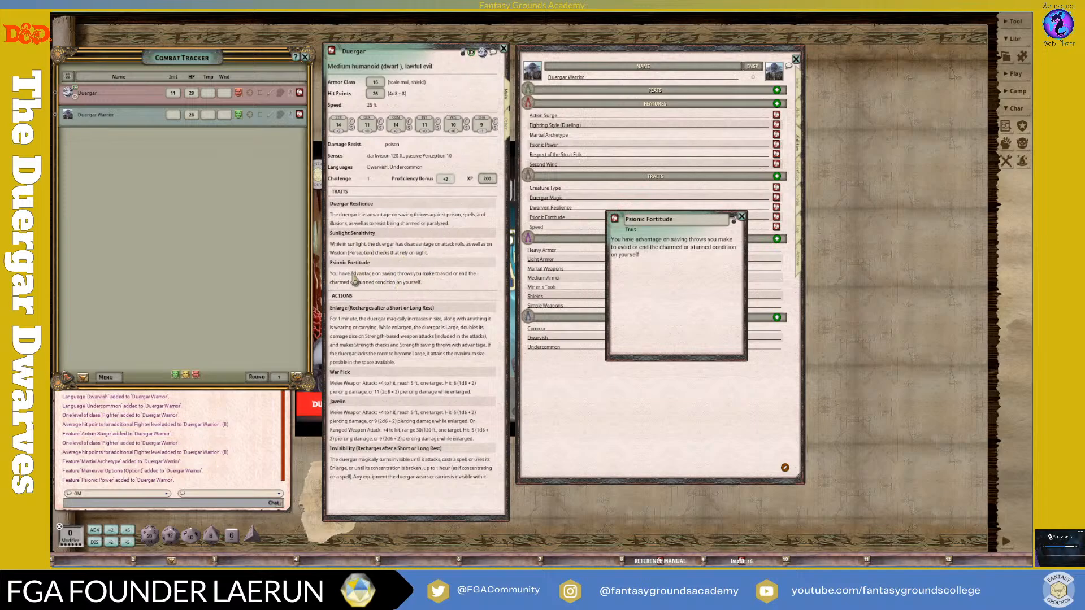
left_click(734, 223)
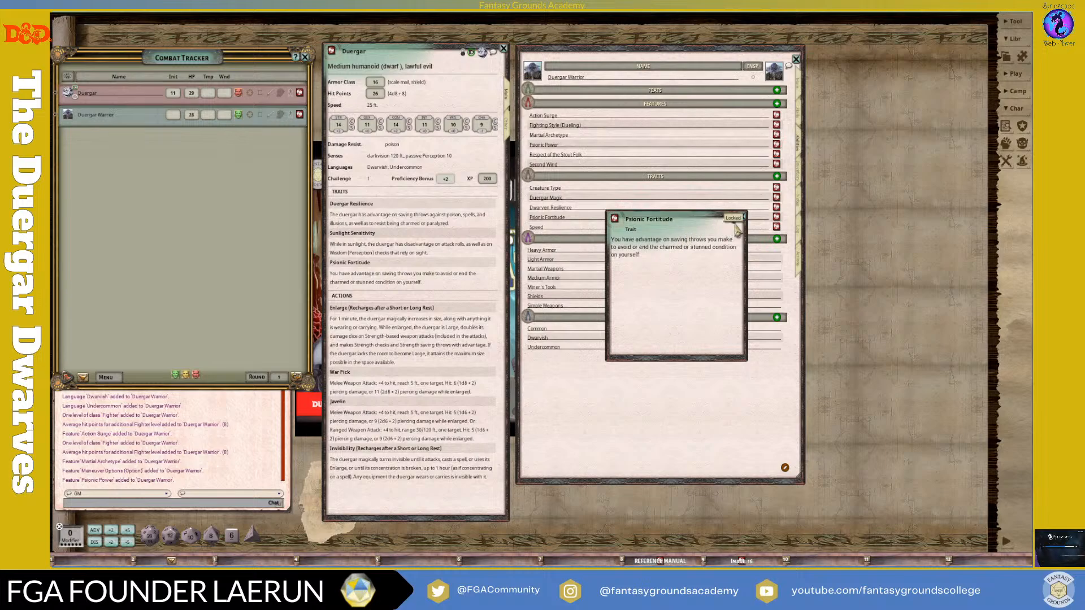
left_click(745, 216)
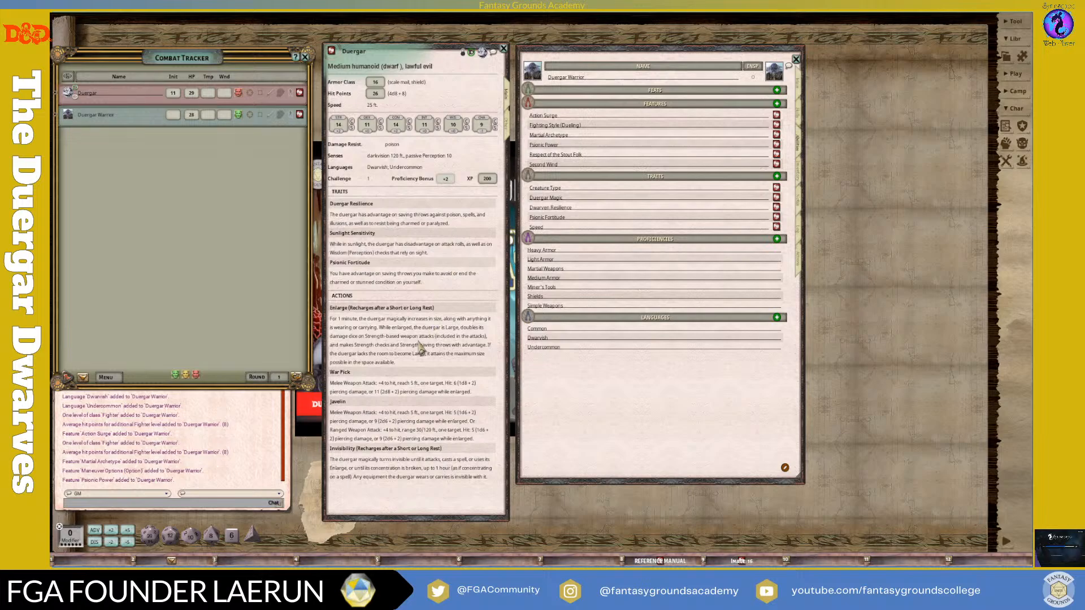
Step: Unlock the Duergar NPC sheet, delete its Psionic Fortitude trait, and lock the sheet again
left_click(462, 52)
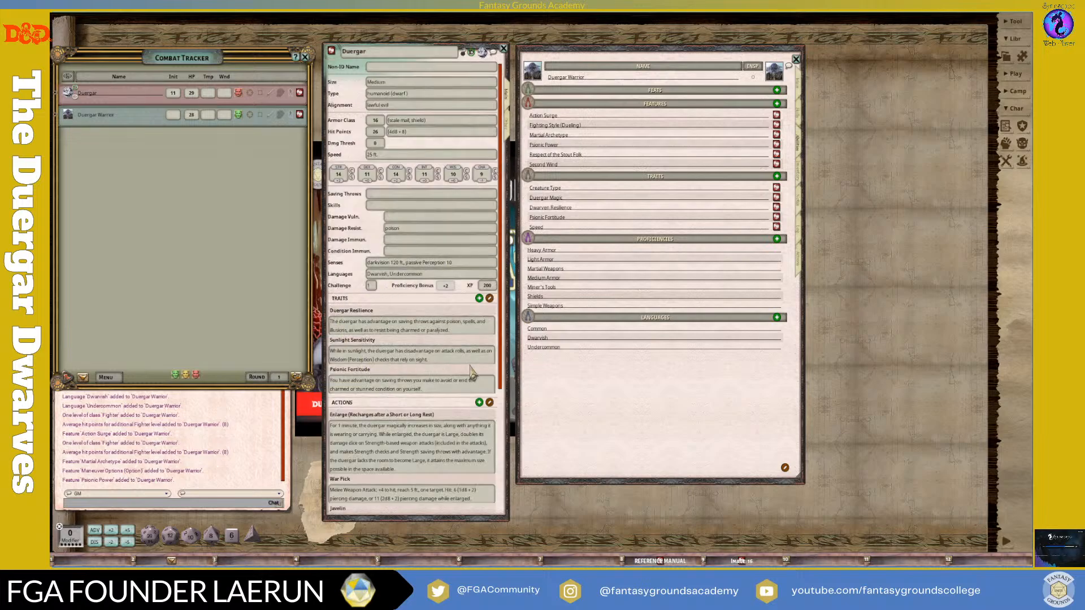
left_click(489, 297)
left_click(490, 369)
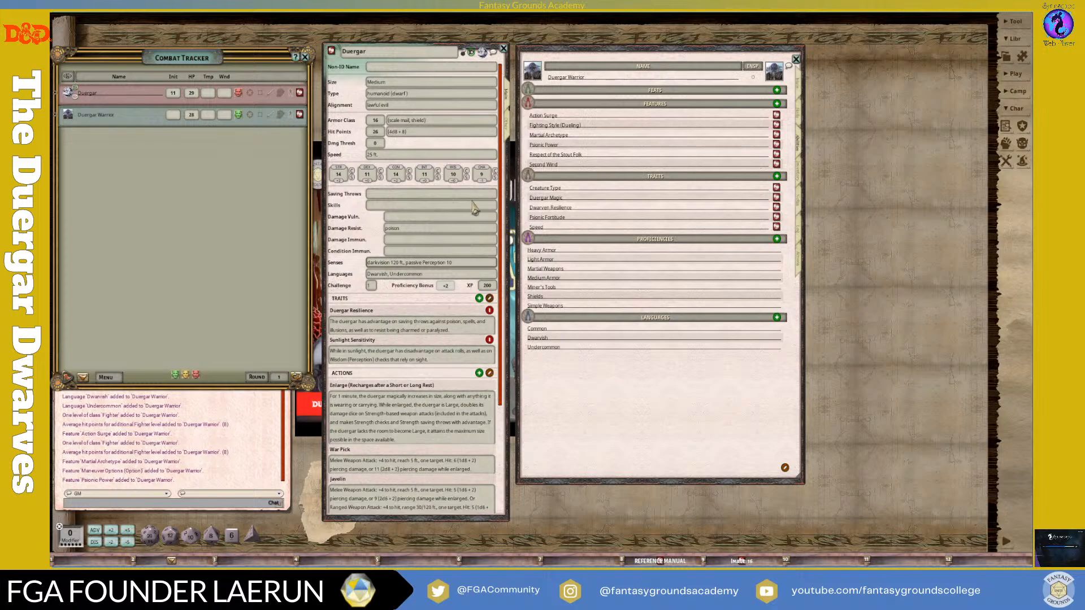
left_click(464, 54)
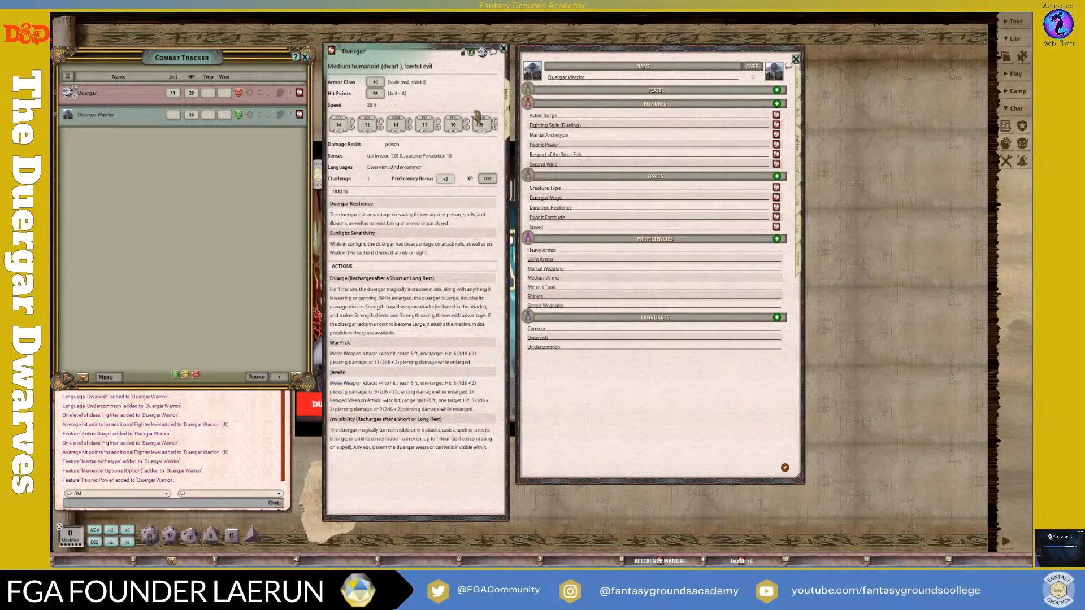
Step: Close the Duergar NPC sheet, and place the Duergar Warrior sheet beside the combat tracker, making it narrower and taller
left_click(503, 49)
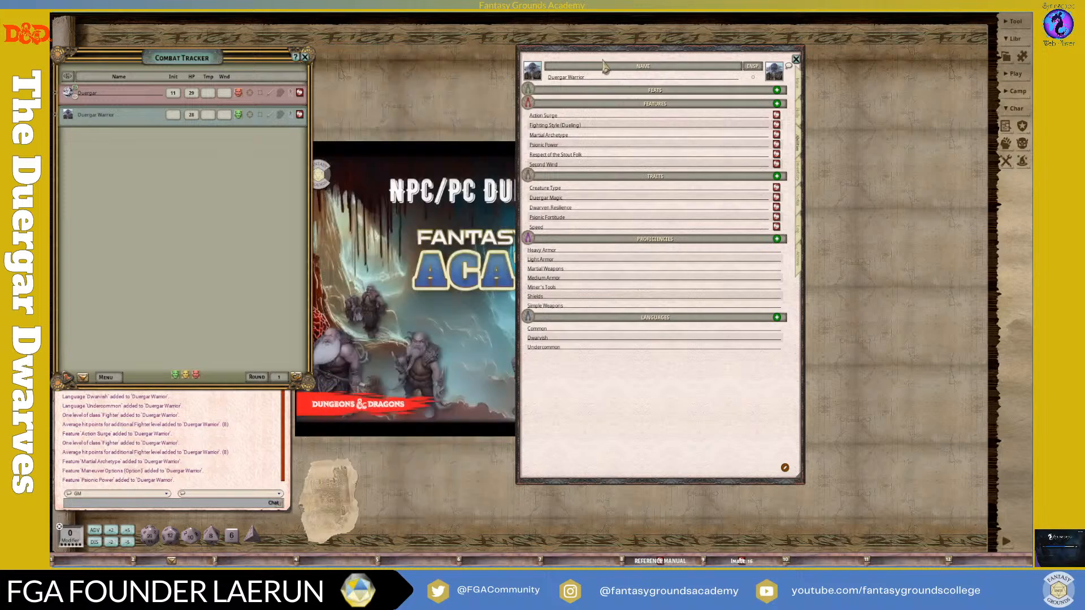
left_click_drag(781, 64, 530, 55)
left_click_drag(605, 427, 498, 430)
left_click_drag(405, 490, 395, 509)
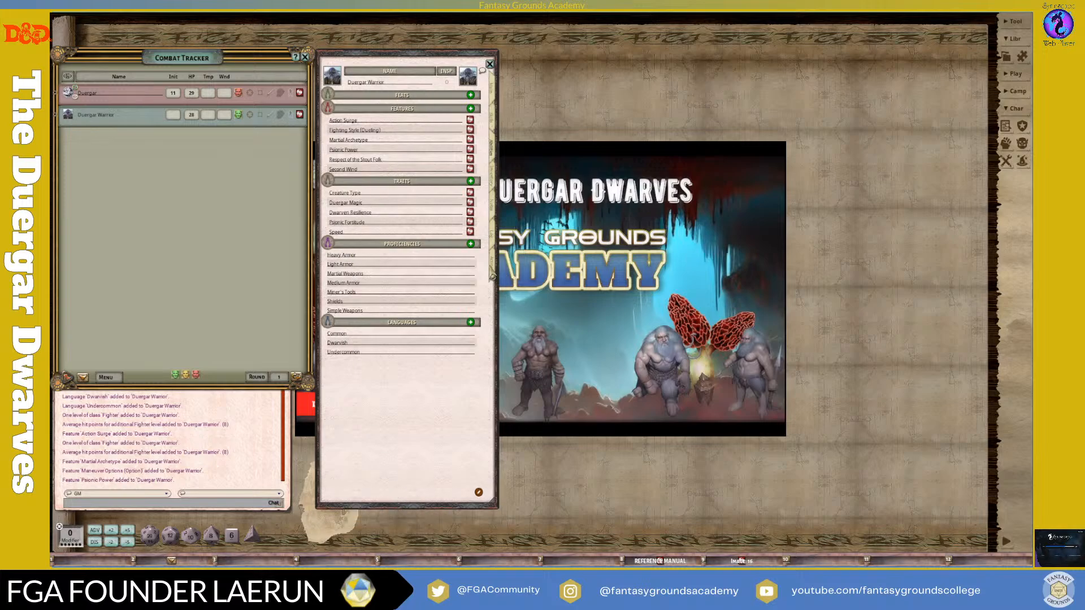
Step: Show the Duergar Warrior's actions in Combat mode with the display set to Actions, and review the listed powers
left_click(492, 276)
scroll(474, 272, "down", 1)
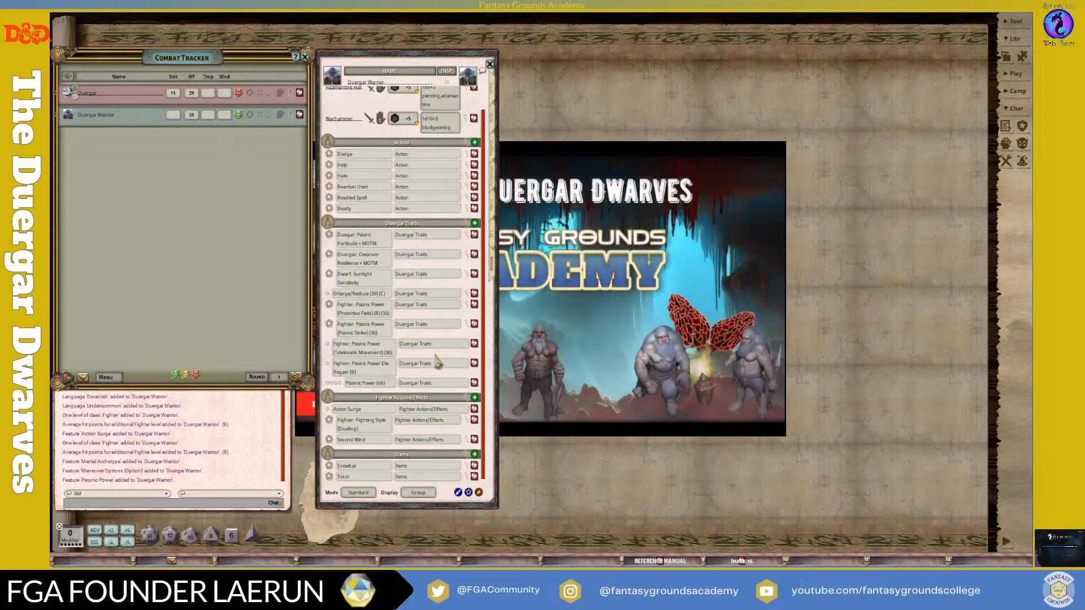
left_click(358, 493)
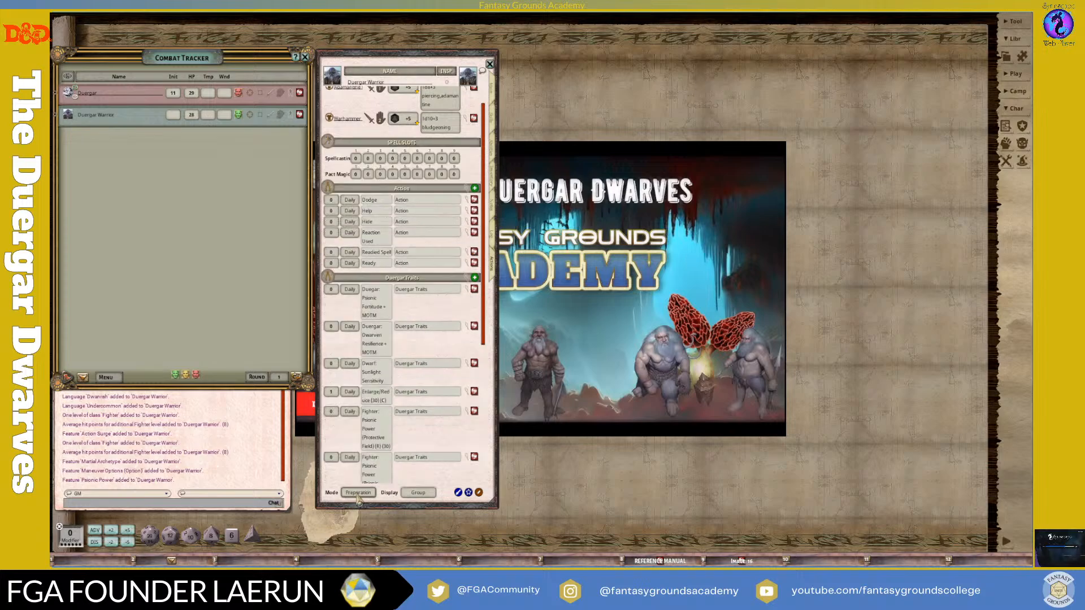
left_click(358, 493)
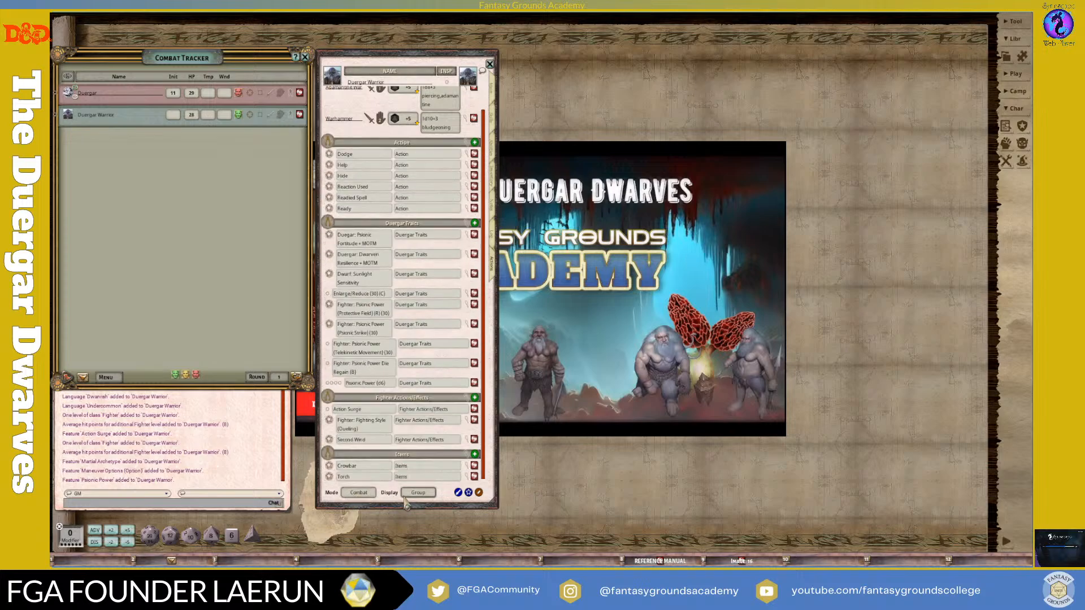
left_click(432, 494)
scroll(434, 379, "down", 1)
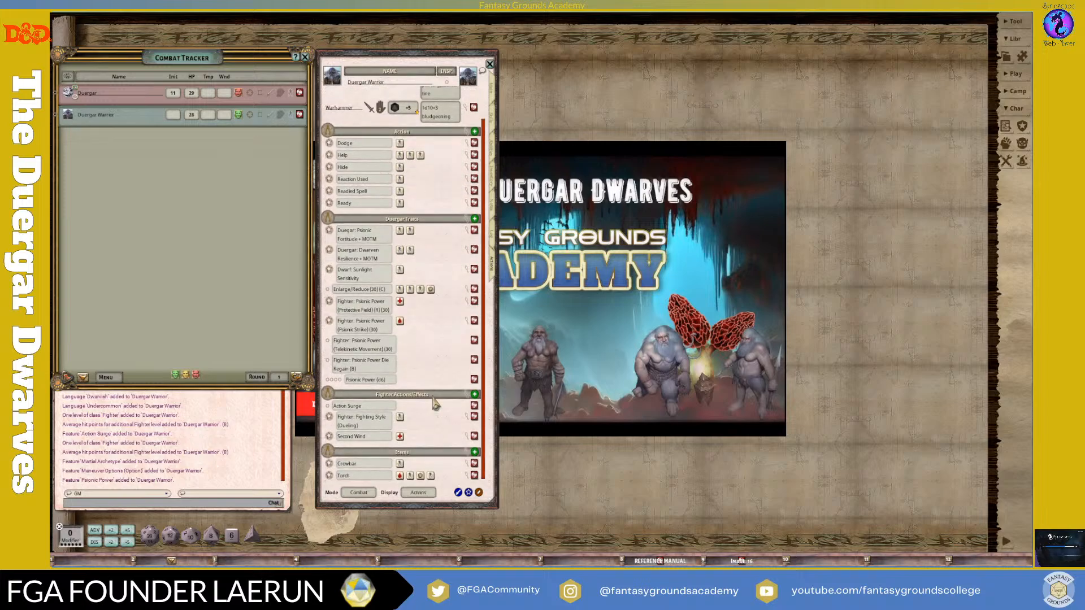
scroll(436, 403, "up", 1)
scroll(435, 403, "down", 1)
Step: Open the Lava Room map, place it beside the Duergar Warrior sheet, and enlarge its window
left_click(735, 567)
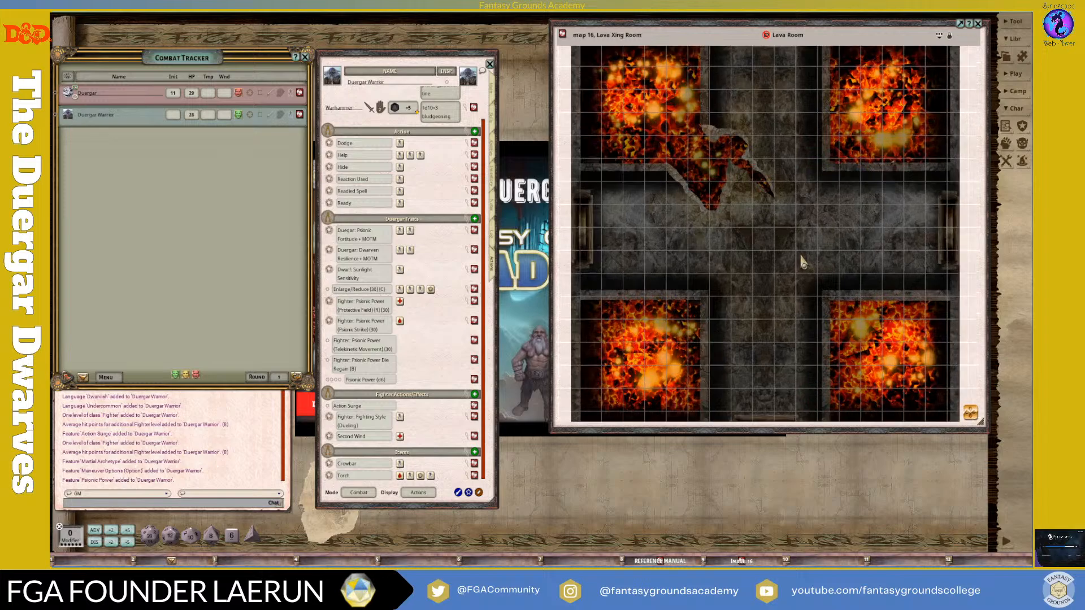
left_click_drag(732, 37, 700, 43)
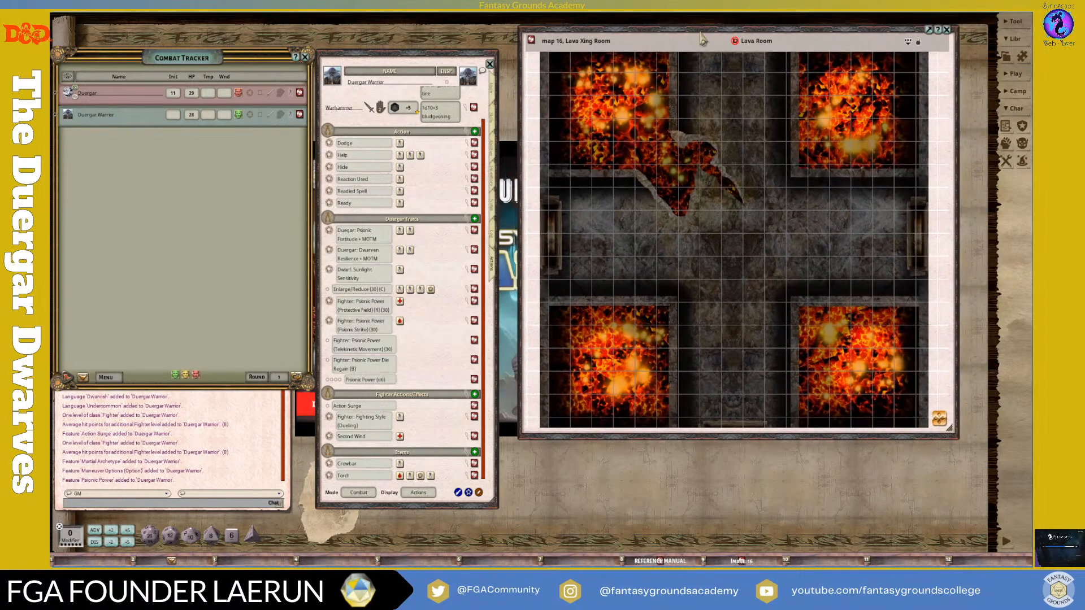
left_click_drag(958, 436, 987, 463)
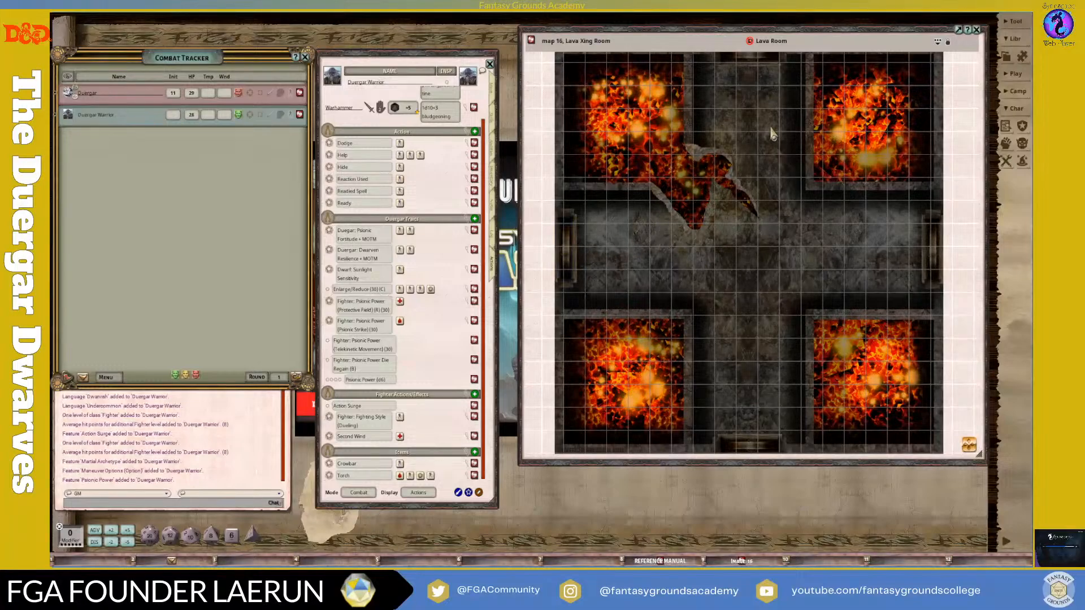
scroll(711, 189, "up", 2)
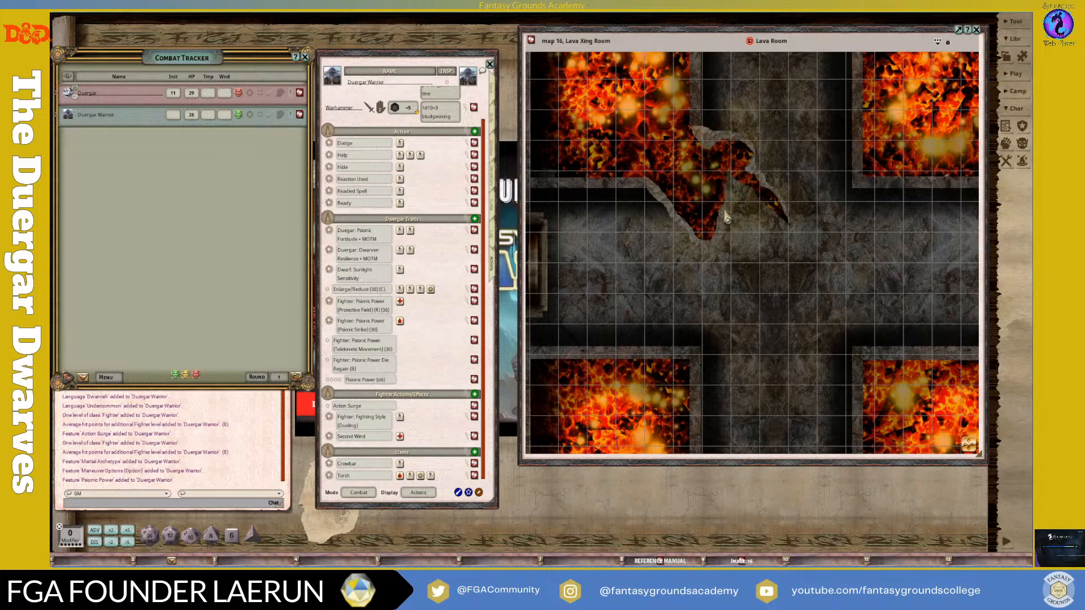
scroll(727, 217, "down", 1)
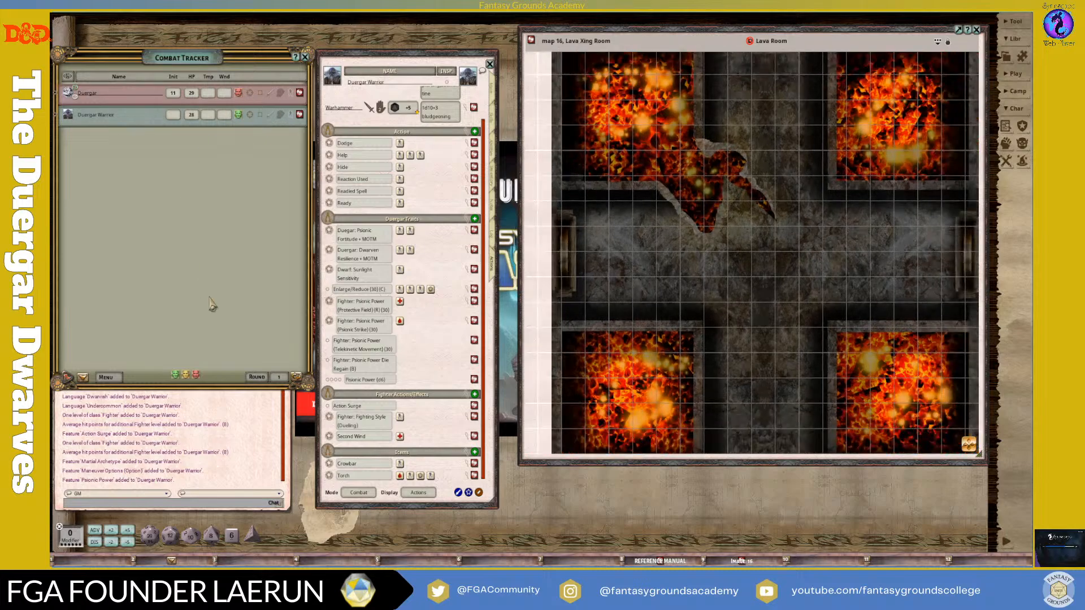
Step: Set the Duergar's faction to Friend in the combat tracker and add both friendly tokens to the Lava Room map
left_click(238, 93)
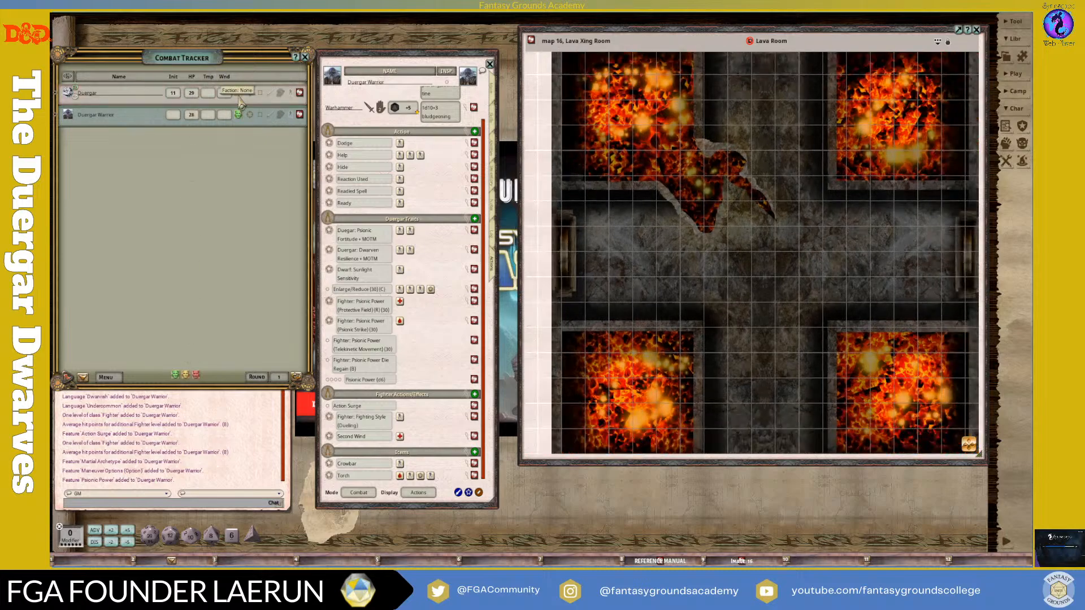
left_click(239, 95)
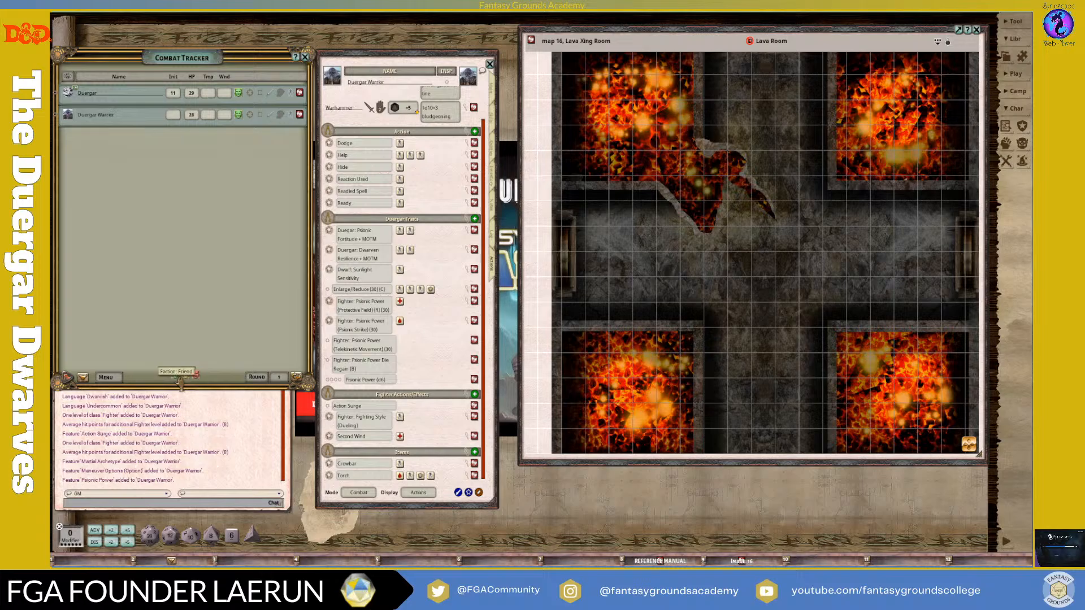
left_click(788, 297)
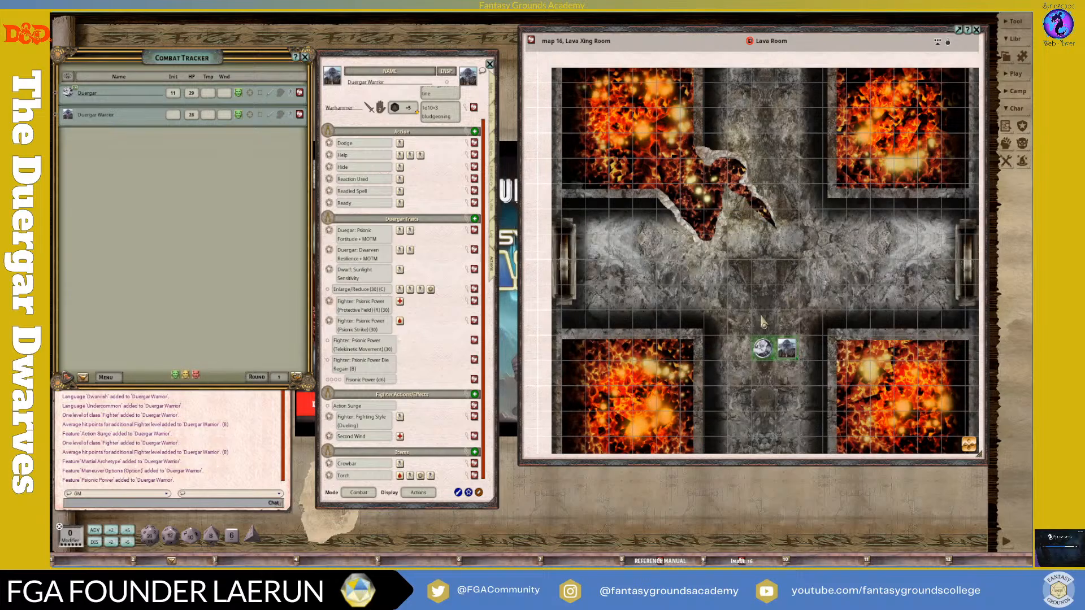
Step: Move the Duergar Warrior and Duergar tokens up into the central crossing, leaving a gap between them
scroll(765, 322, "up", 2)
scroll(792, 331, "down", 2)
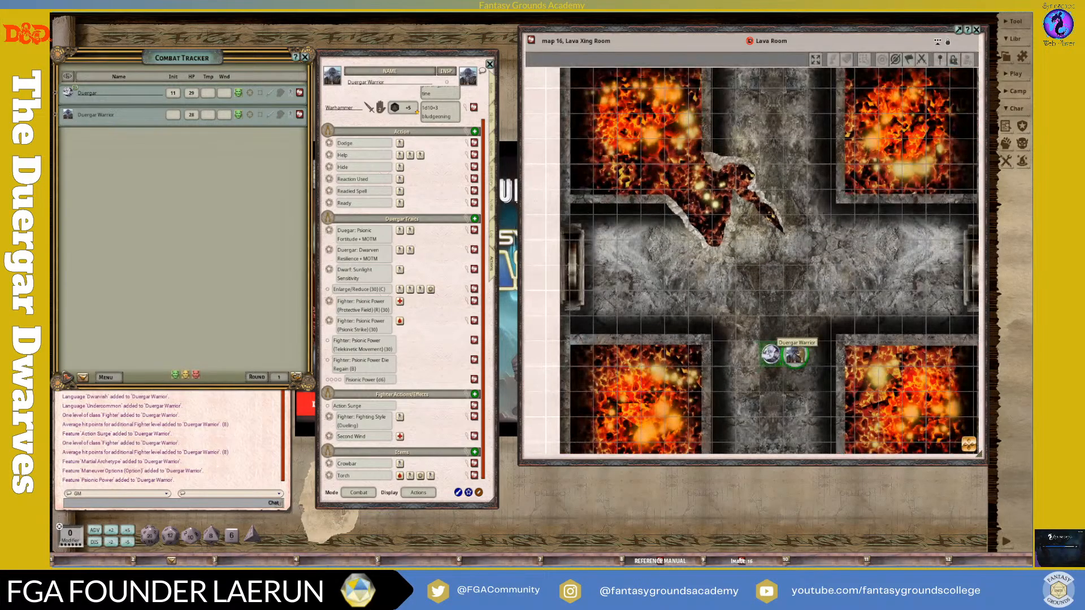
left_click_drag(794, 355, 795, 278)
left_click_drag(772, 355, 747, 277)
Step: Show the main page of the Duergar Warrior sheet and review its abilities and senses
scroll(444, 171, "up", 2)
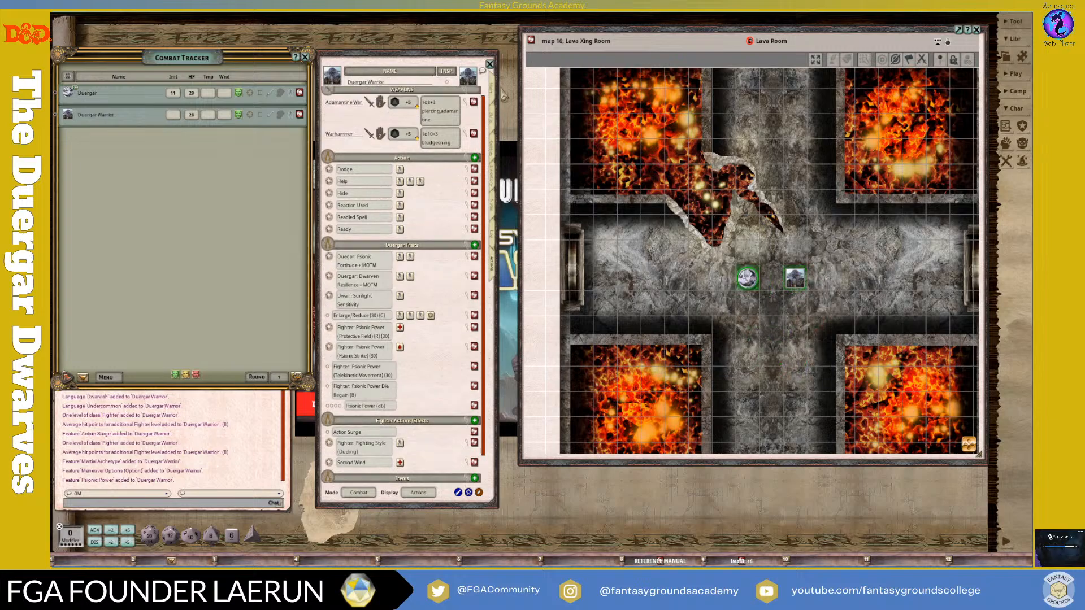
left_click(491, 90)
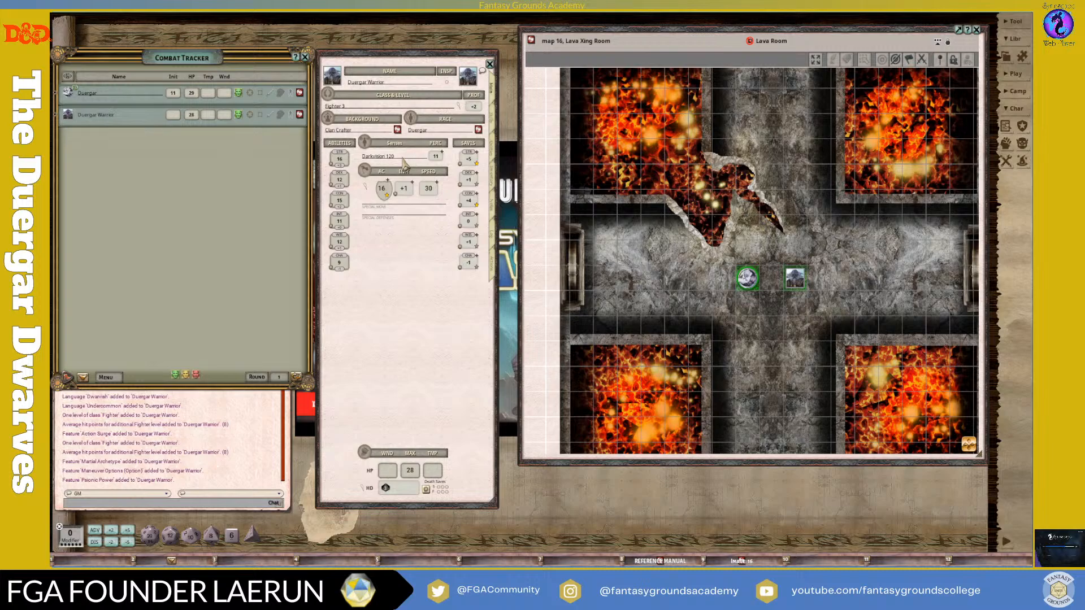
scroll(705, 107, "down", 3)
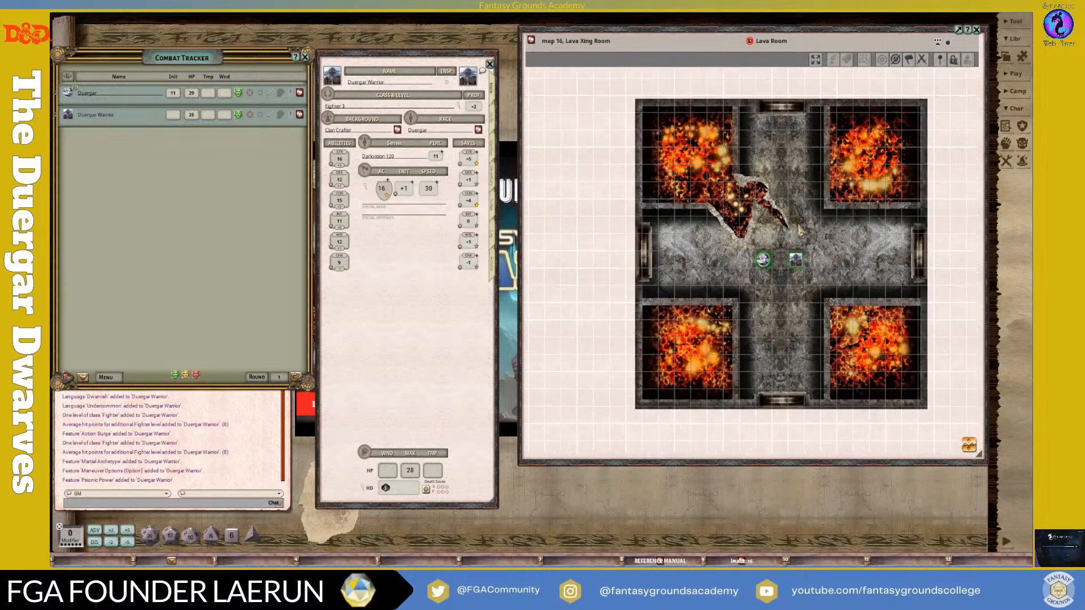
scroll(869, 194, "up", 2)
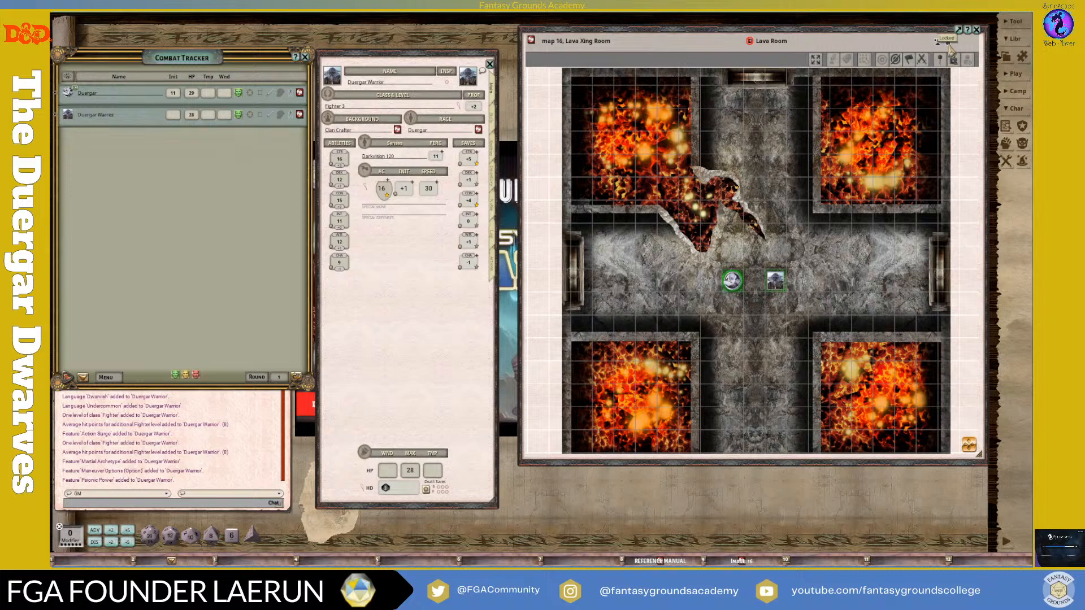
Step: Unlock the Lava Room map, enable the player vision preview, and select the Duergar Warrior token
left_click(948, 43)
left_click(966, 134)
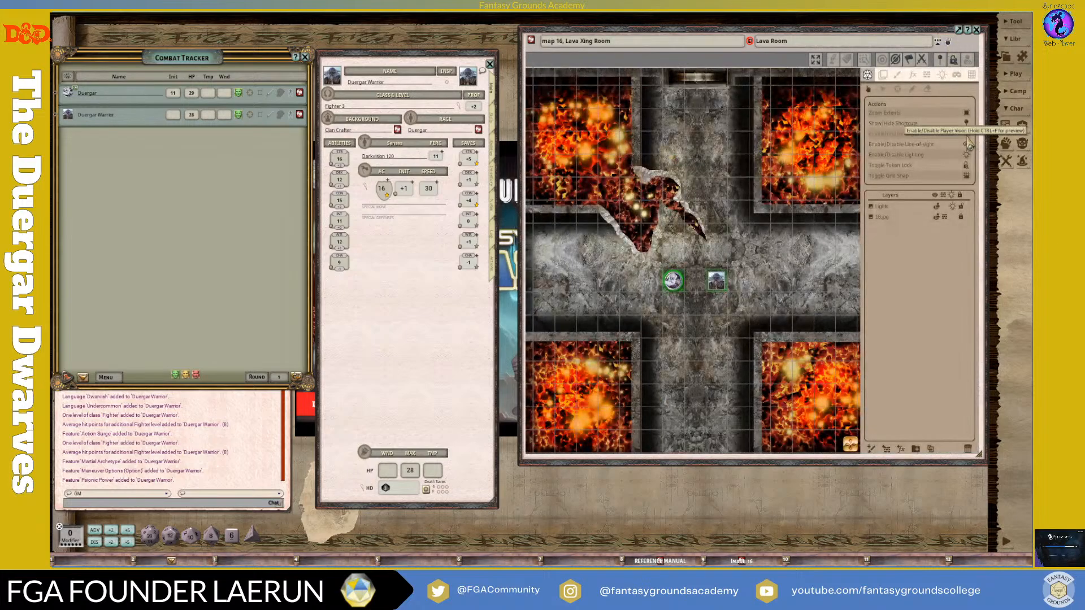
scroll(702, 269, "up", 1)
scroll(694, 273, "up", 3)
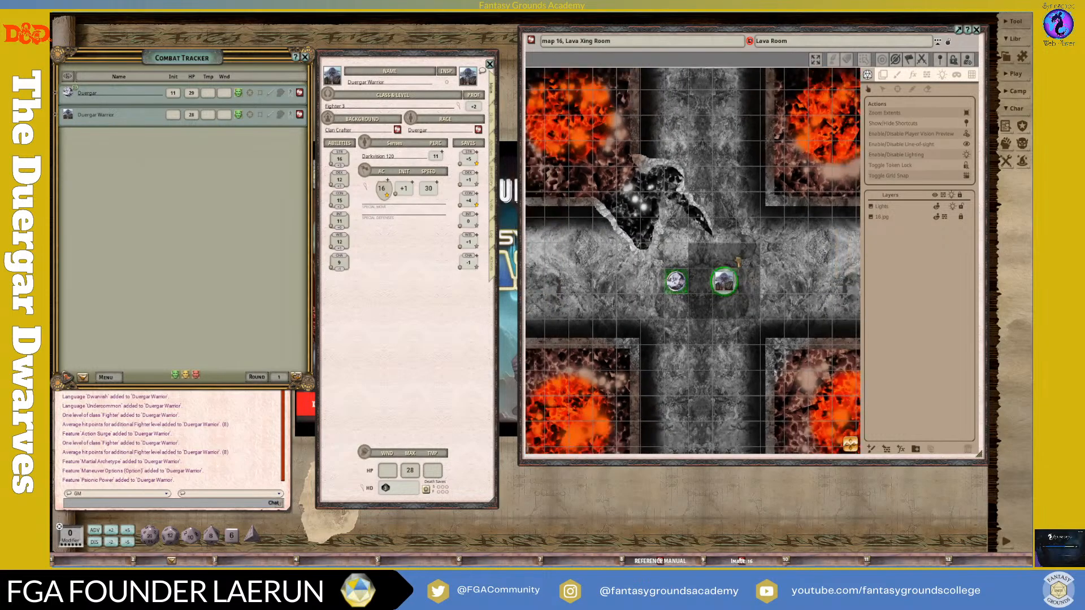
mouse_move(728, 286)
left_mouse_down()
mouse_move(738, 170)
mouse_move(728, 287)
left_mouse_up()
scroll(728, 286, "down", 3)
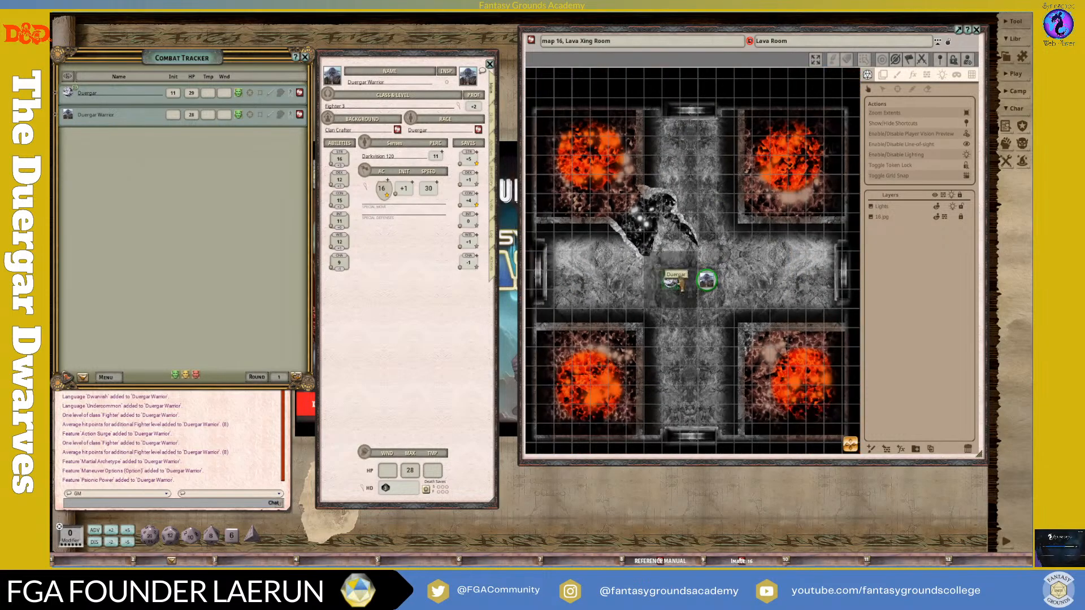
scroll(682, 281, "up", 1)
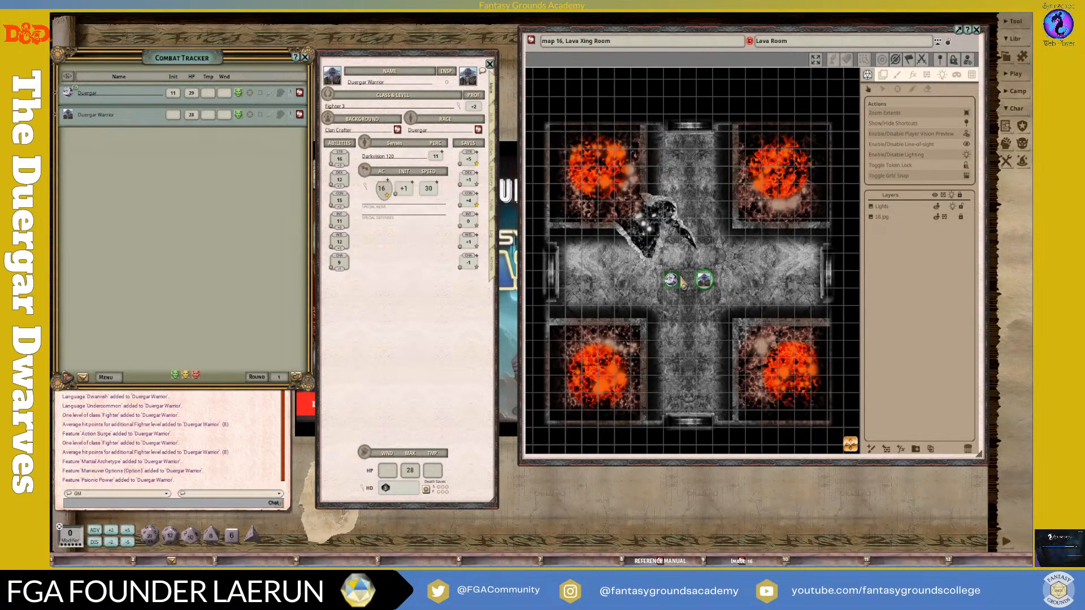
scroll(683, 281, "up", 1)
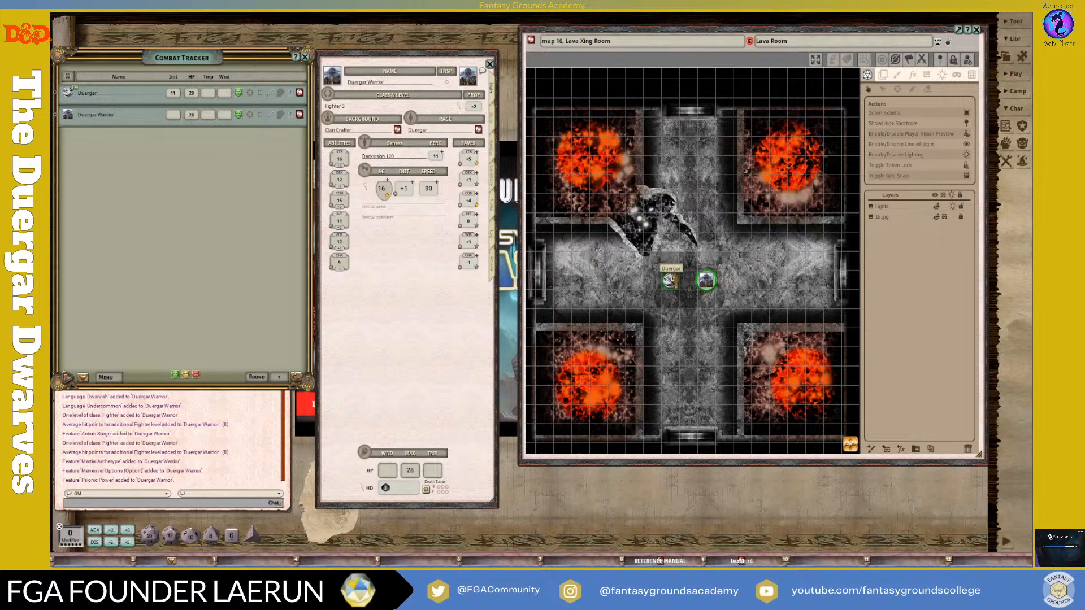
Step: Delete the Duergar and Duergar Warrior tokens from the Lava Room map
right_click(672, 276)
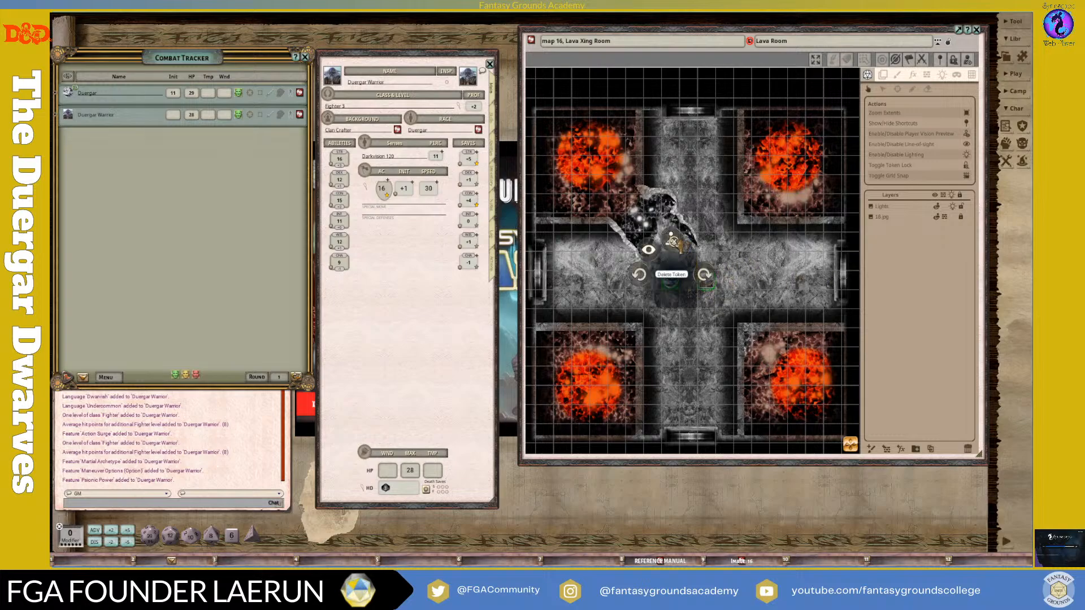
left_click(676, 244)
left_click(645, 241)
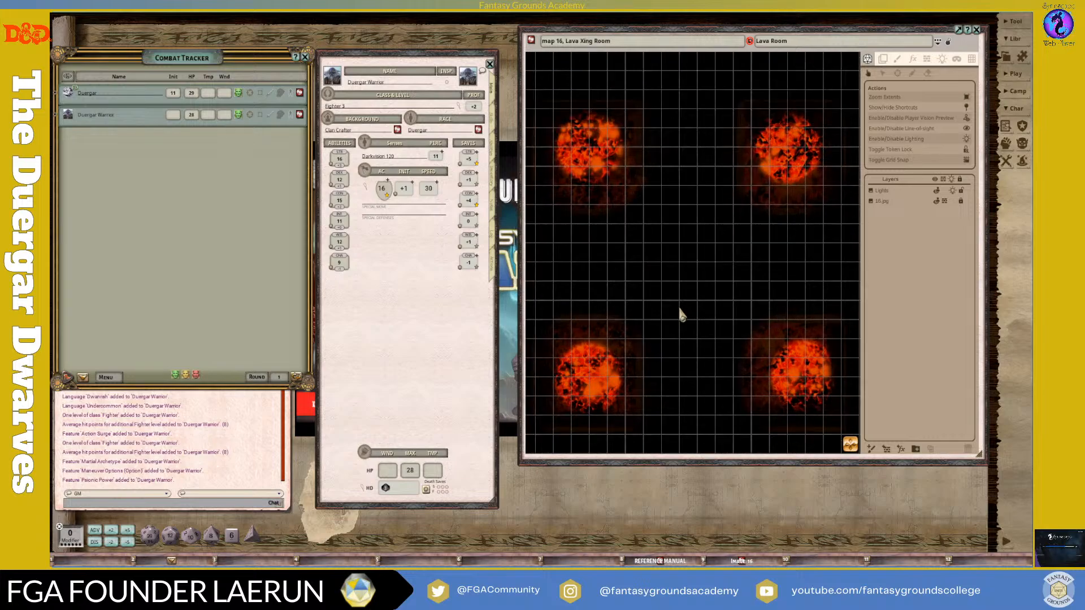
scroll(682, 316, "down", 1)
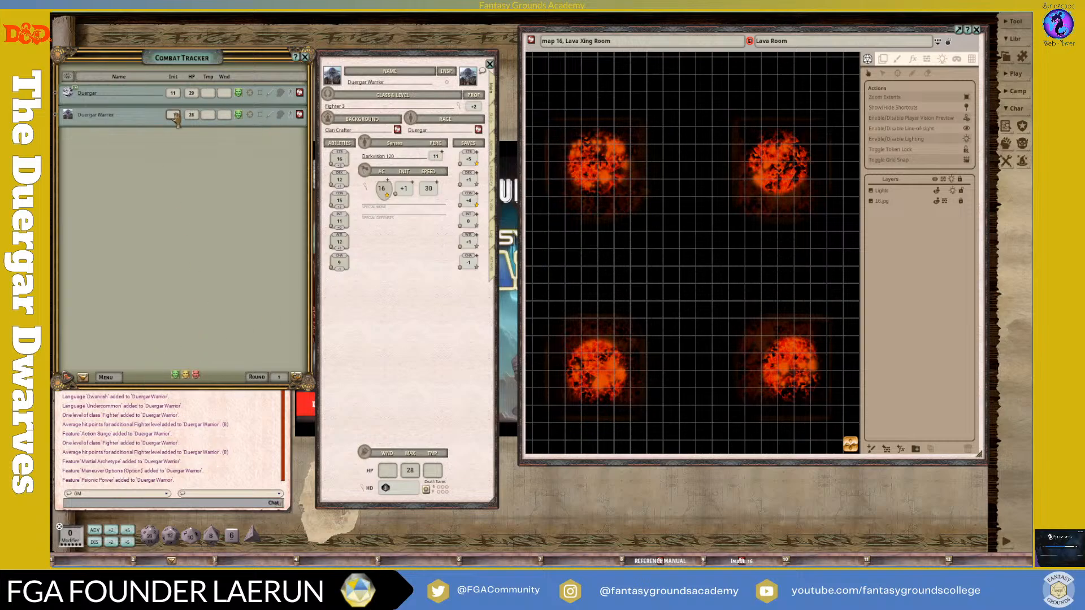
Step: Set the Duergar Warrior's initiative to 12 and place both friendly tokens together in the map's central crossing
type("12")
key("Return")
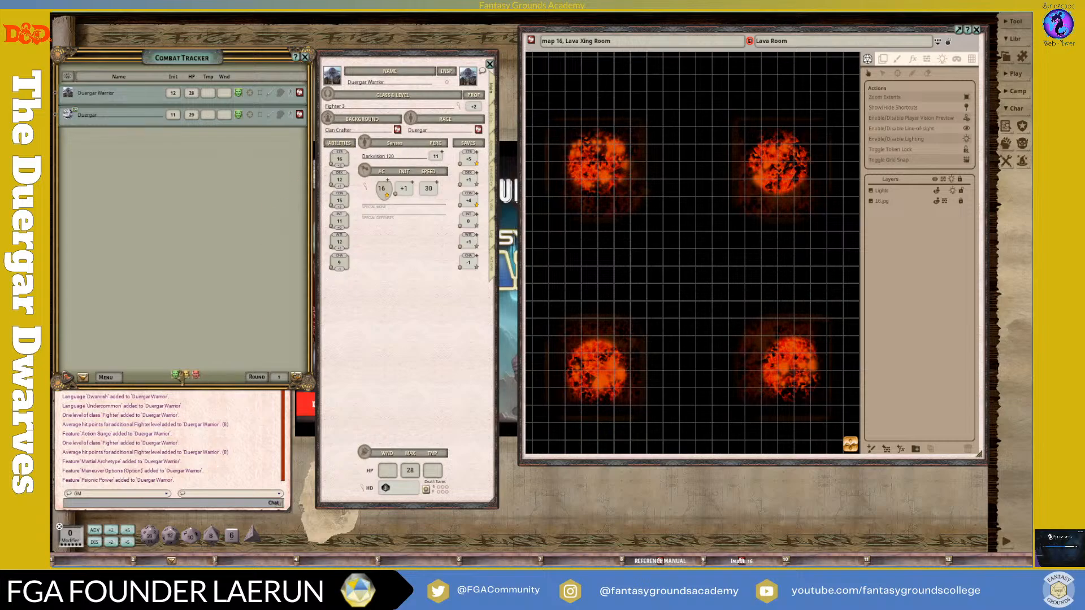
left_click_drag(176, 377, 693, 267)
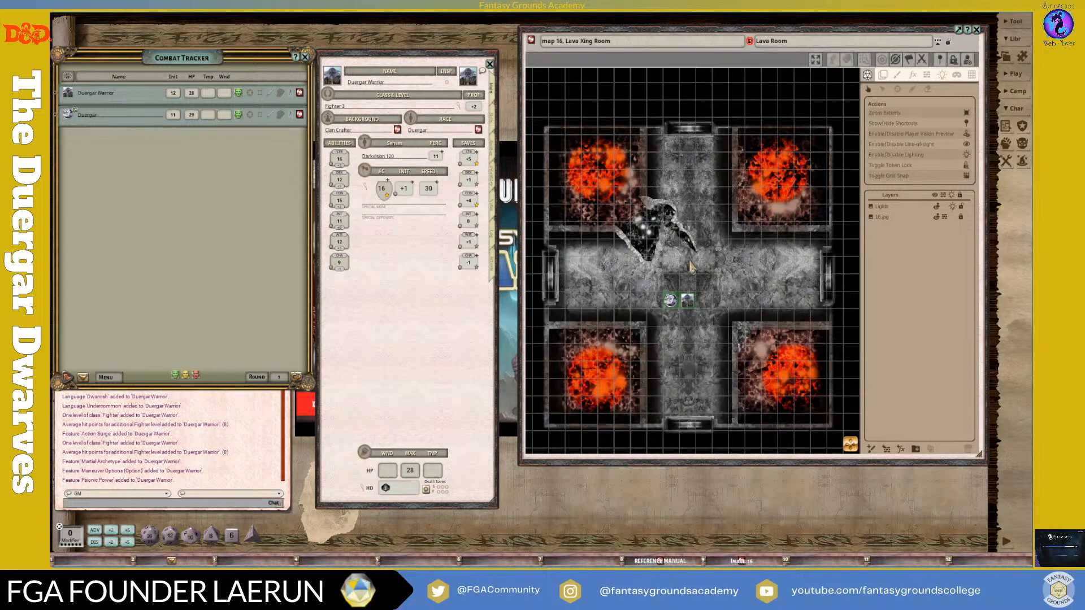
Step: Walk the Duergar Warrior token through the corridors and past the lava pits to preview its vision, ending beside the west door
scroll(715, 328, "up", 4)
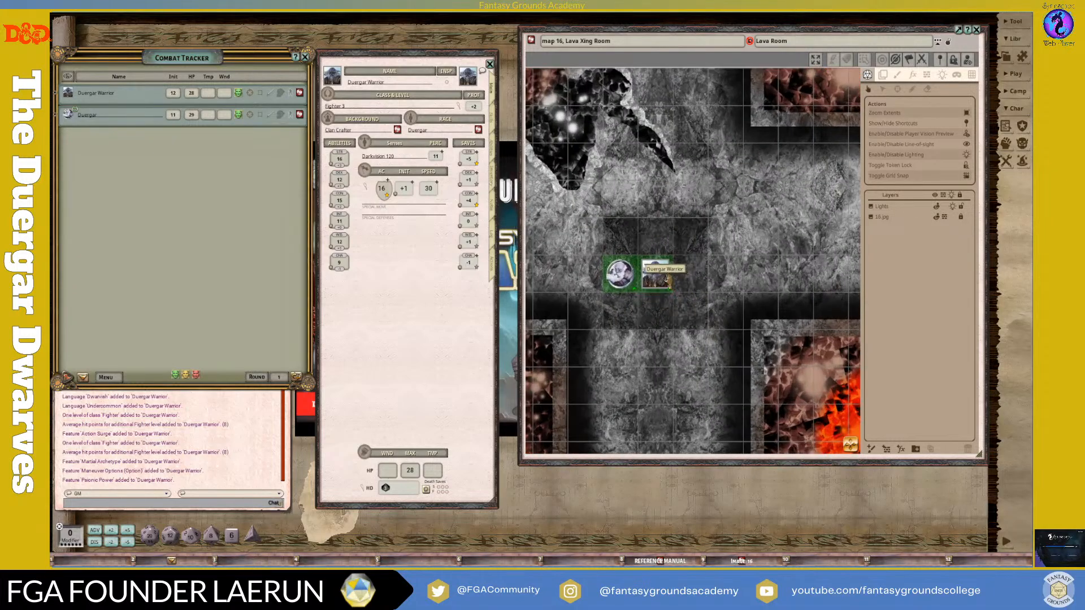
scroll(744, 278, "down", 5)
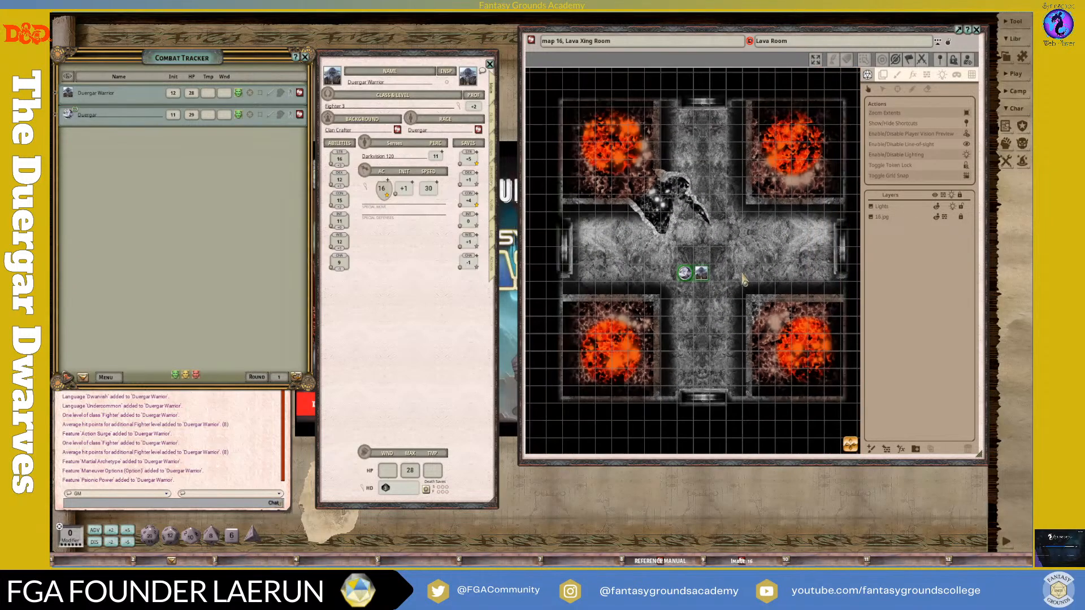
scroll(740, 278, "up", 1)
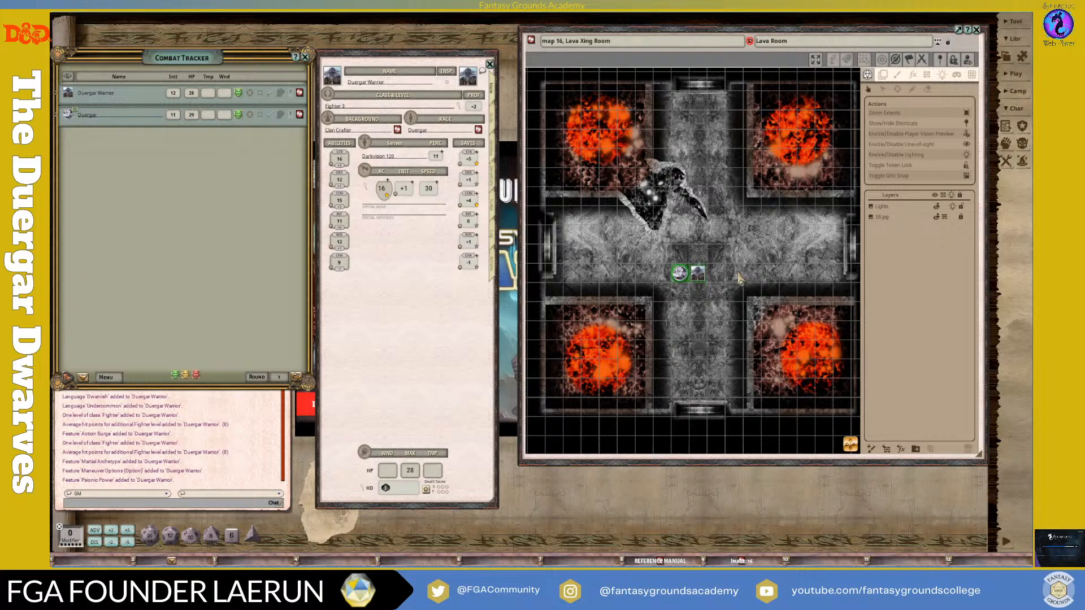
left_click_drag(697, 274, 715, 238)
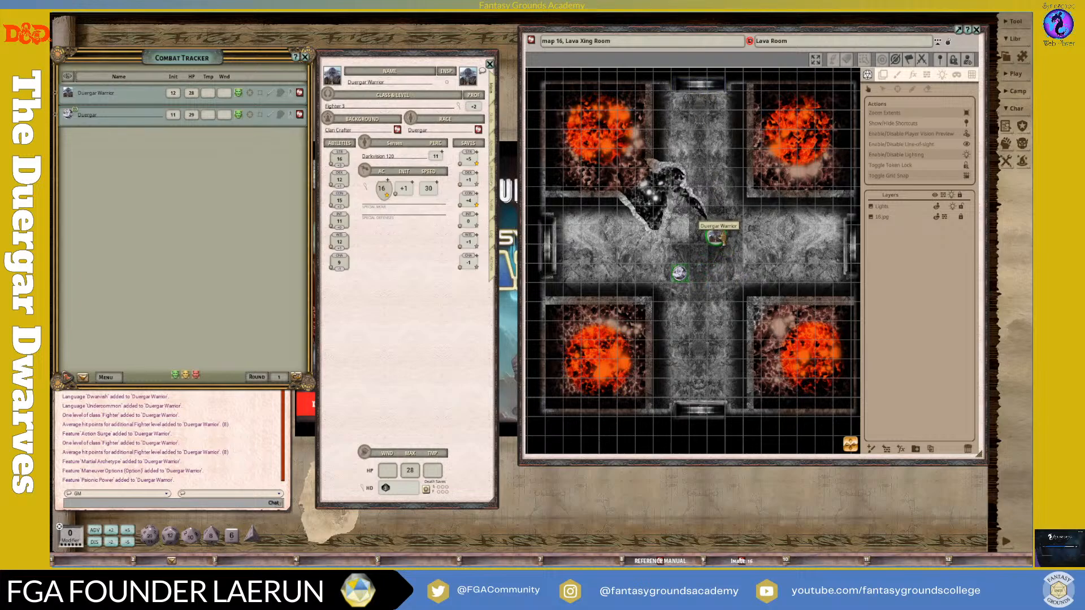
scroll(718, 239, "up", 1)
key("Up")
key("Up")
key("Up")
key("Up")
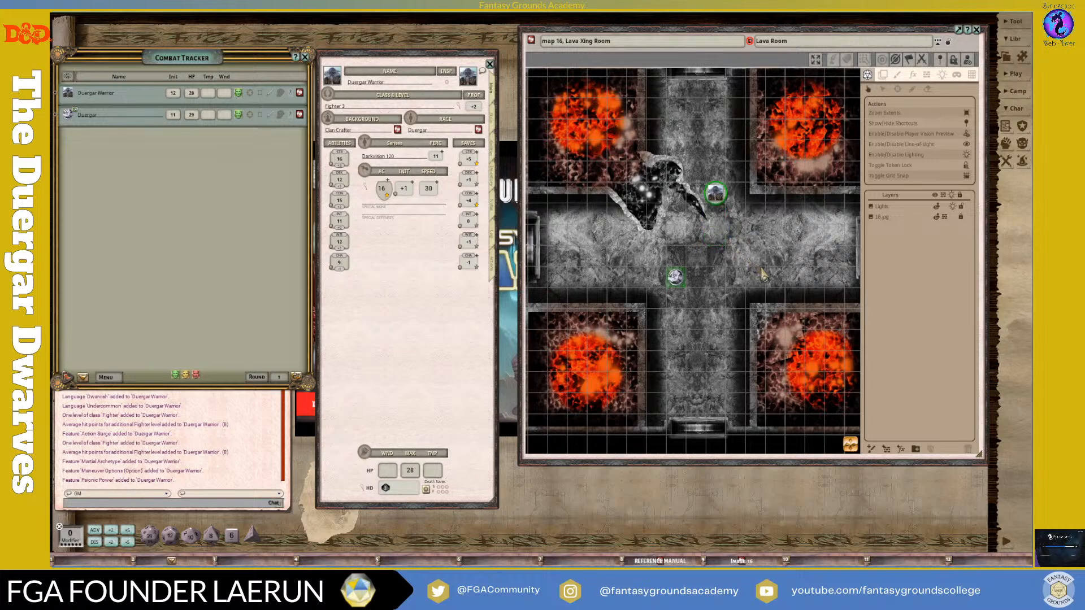
key("Down")
key("Down")
key("Down")
key("Down")
key("Down")
key("Down")
key("Down")
key("Down")
key("Down")
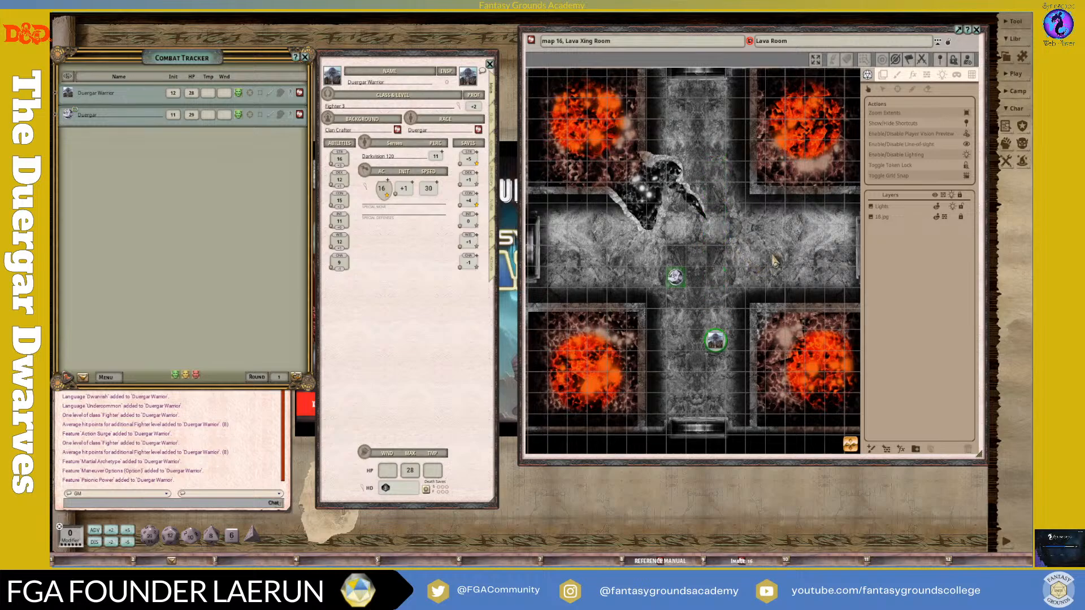
key("Up")
key("Up")
key("Up")
key("Right")
key("Right")
key("Down")
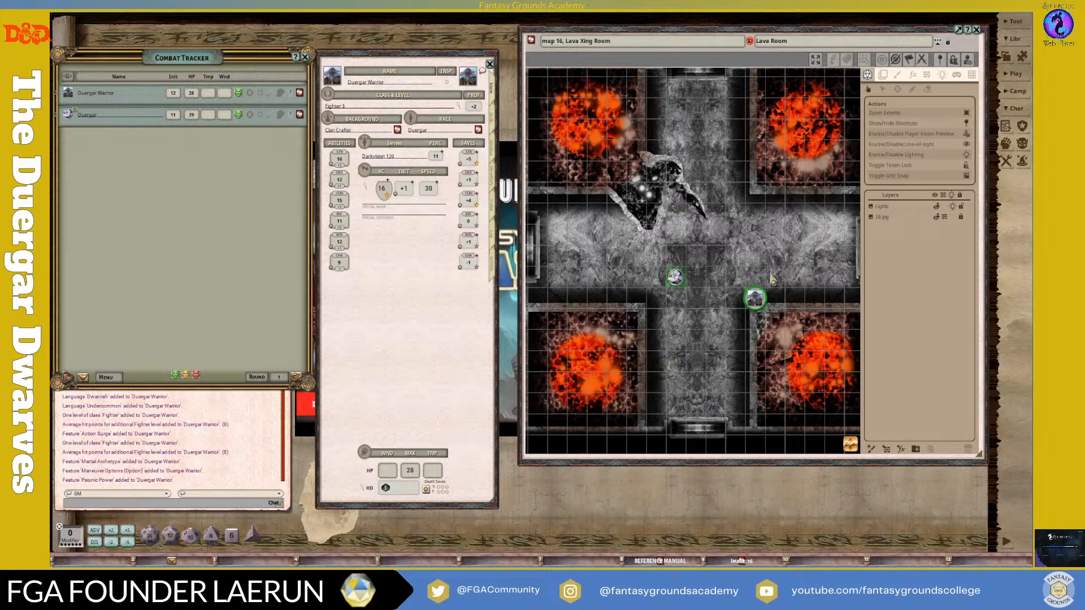
key("Up")
key("Up")
key("Up")
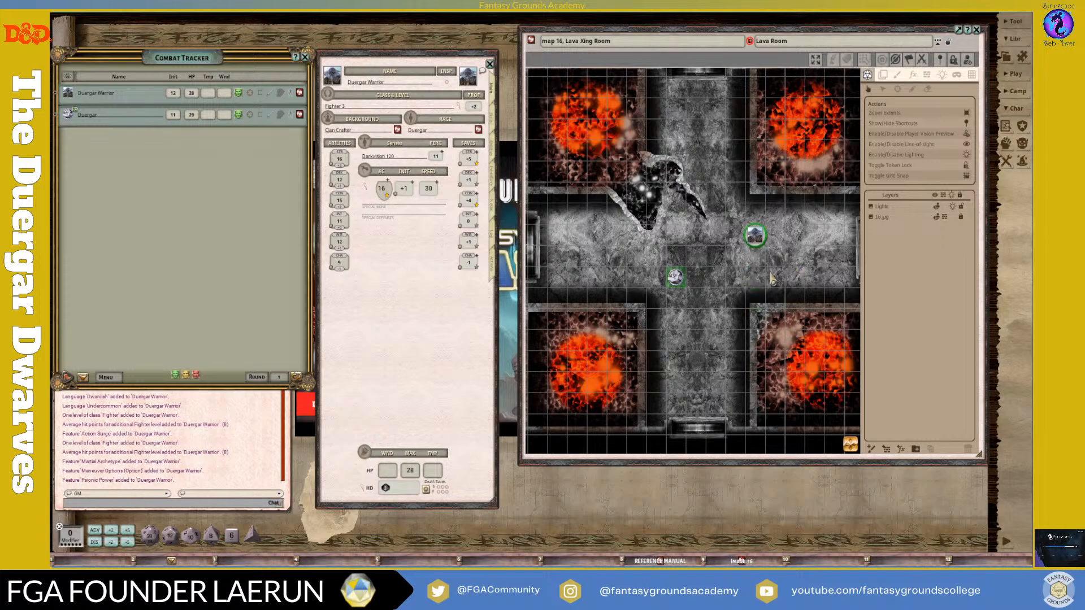
key("Up")
key("Left")
key("Up")
key("Left")
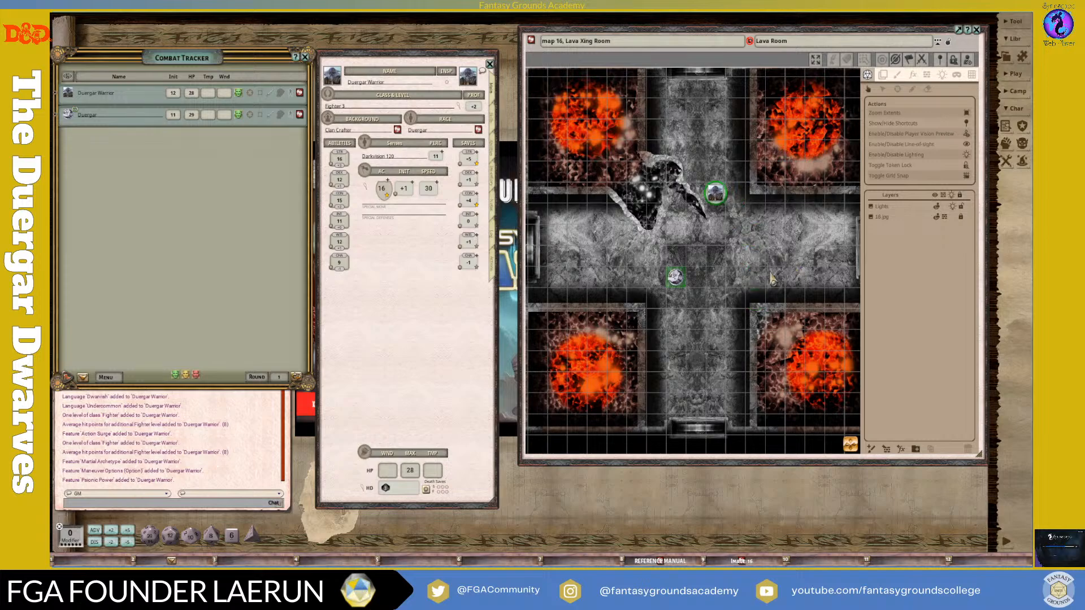
key("Up")
key("Left")
key("Up")
key("Left")
key("Up")
key("Left")
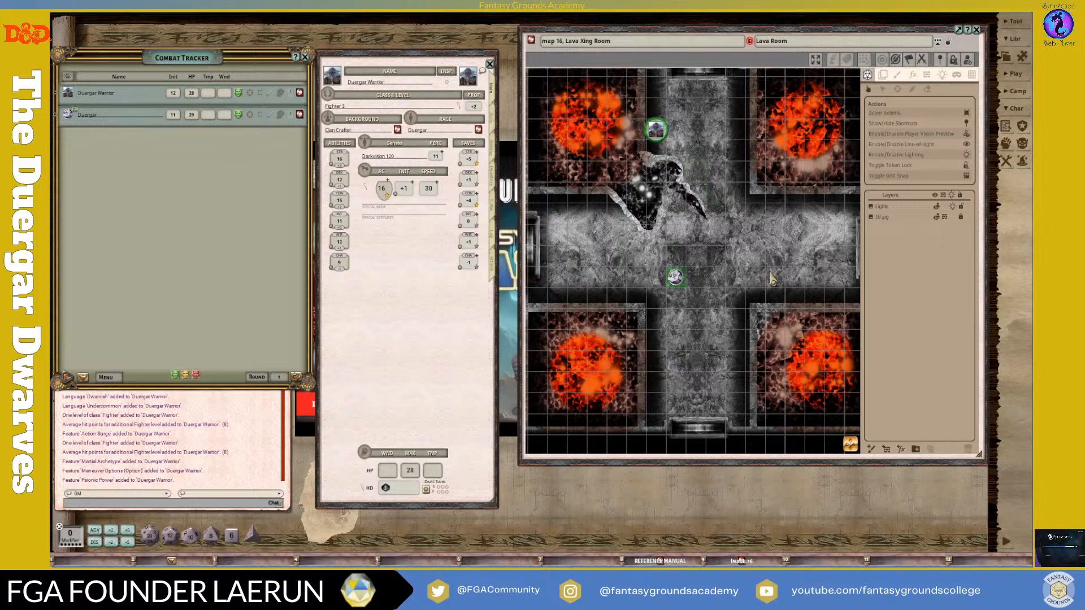
key("Down")
key("Right")
key("Down")
key("Right")
key("Down")
key("Right")
key("Down")
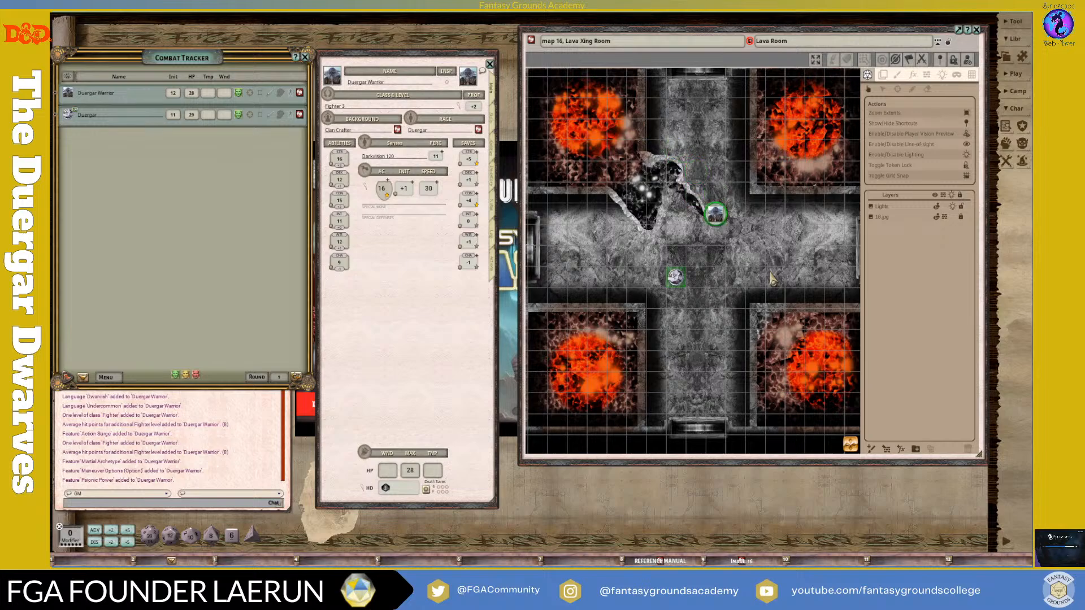
key("Right")
key("Down")
key("Right")
key("Down")
key("Right")
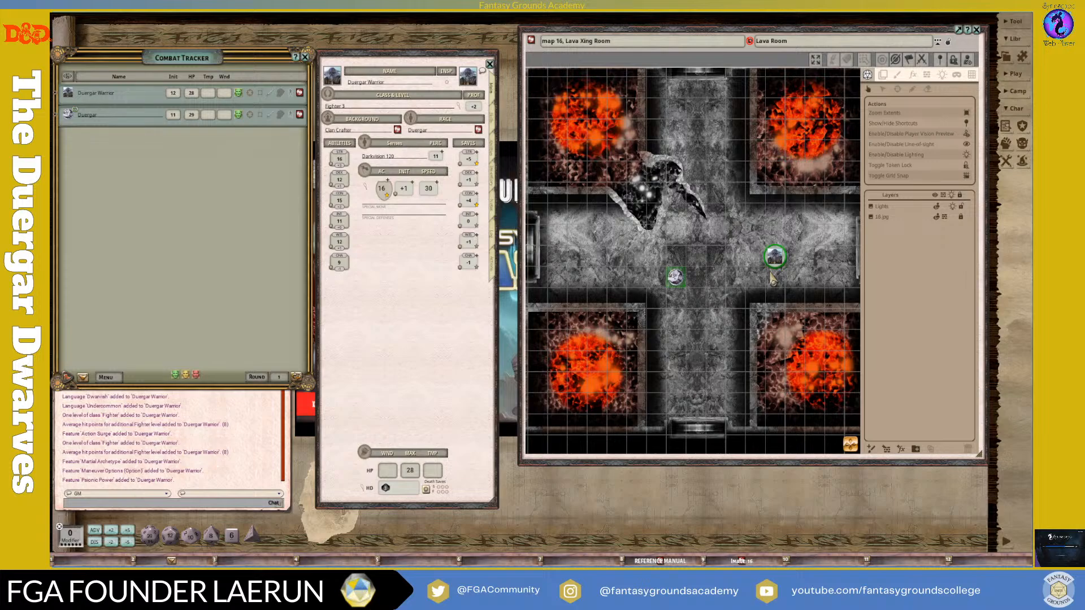
key("Up")
key("Left")
key("Up")
key("Left")
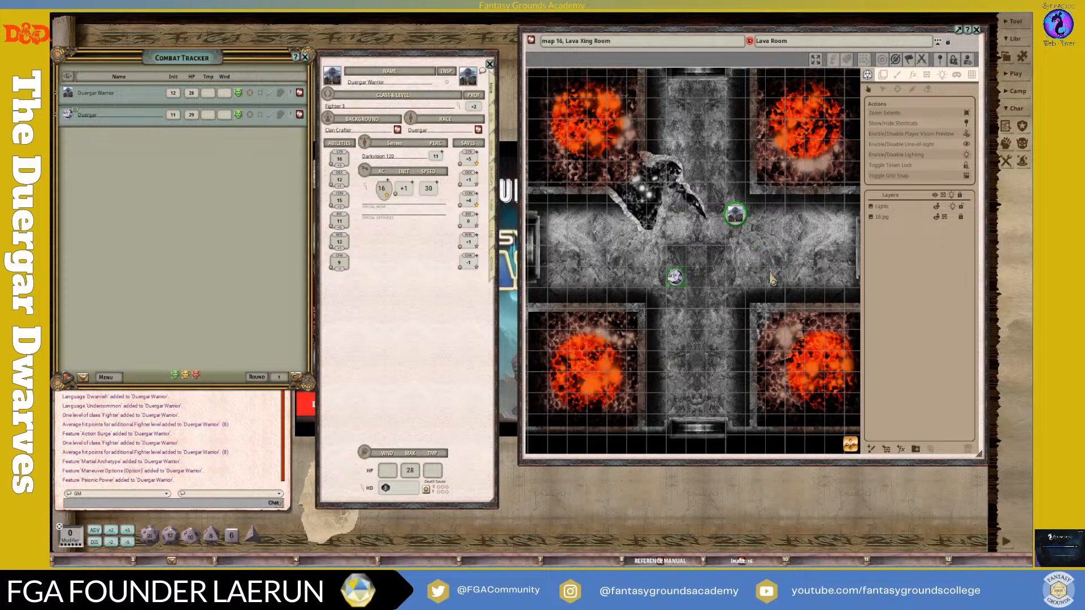
key("Up")
key("Right")
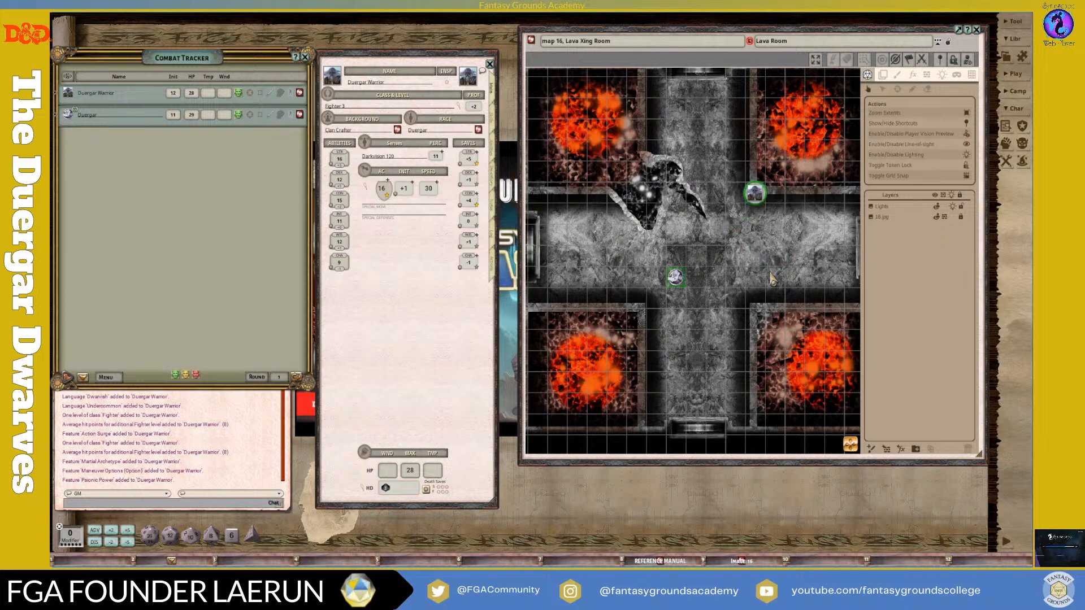
key("Up")
key("Left")
key("Up")
key("Left")
key("Up")
key("Left")
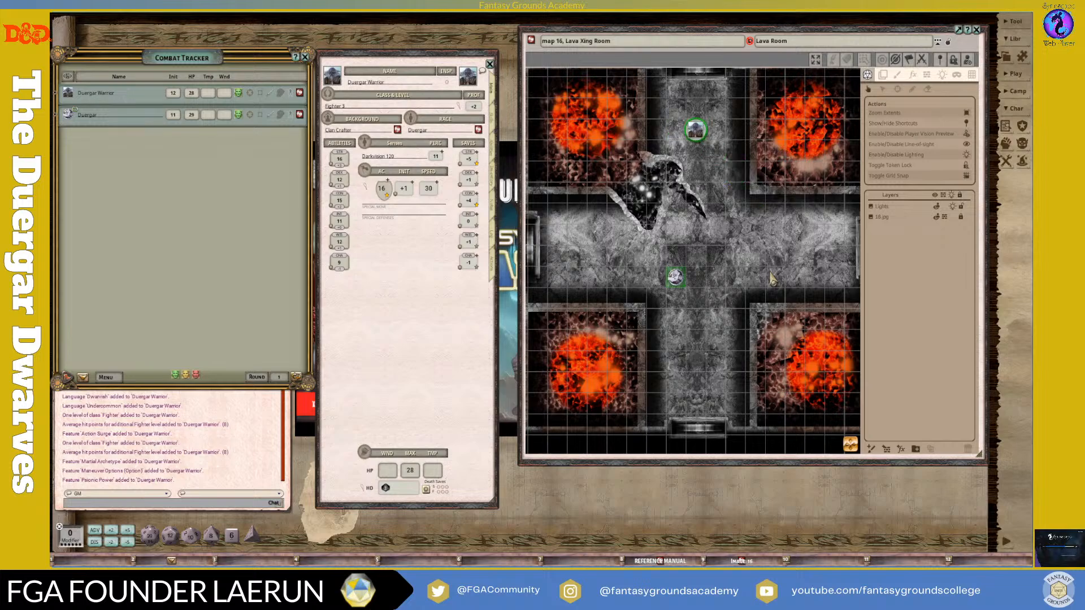
key("Left")
key("Down")
key("Left")
key("Down")
key("Left")
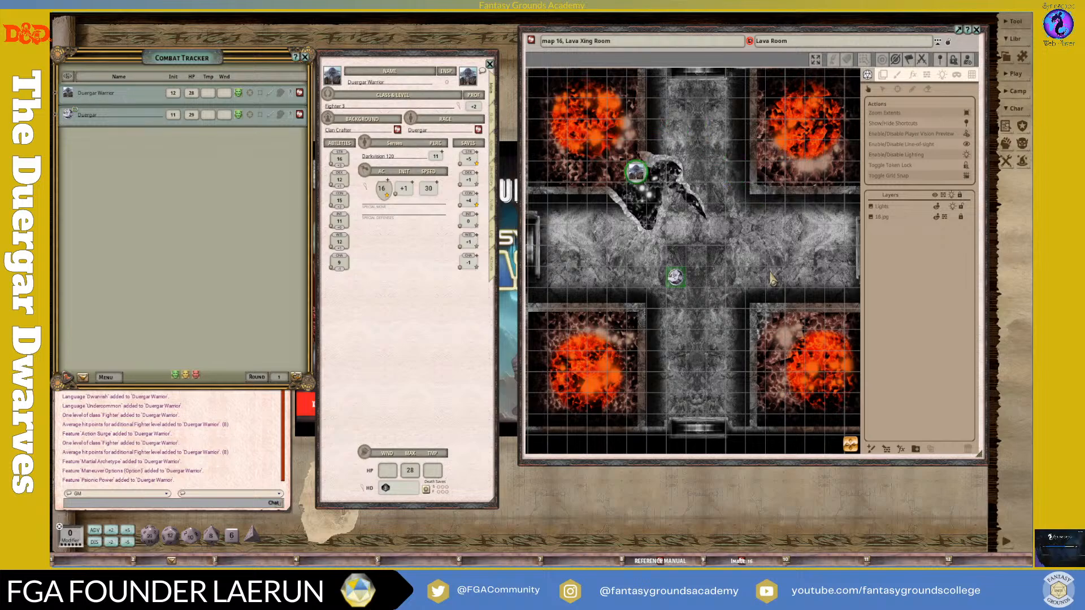
key("Down")
key("Left")
key("Down")
key("Left")
key("Down")
key("Left")
key("Left")
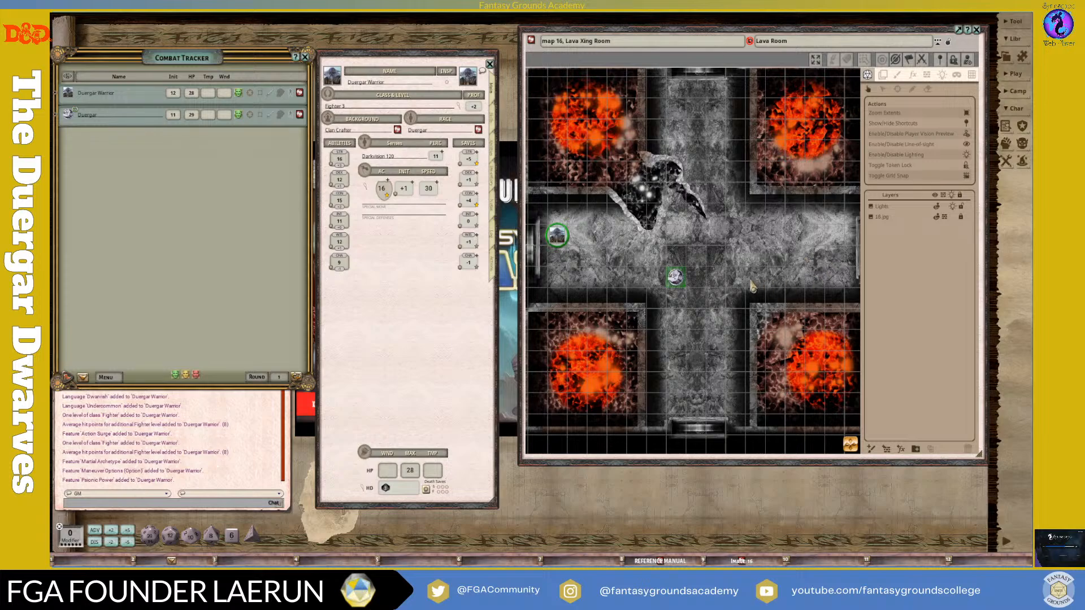
Step: Select the Duergar token in the central crossing of the Lava Room map to preview its vision
scroll(714, 285, "down", 2)
scroll(687, 279, "up", 2)
left_click(685, 281)
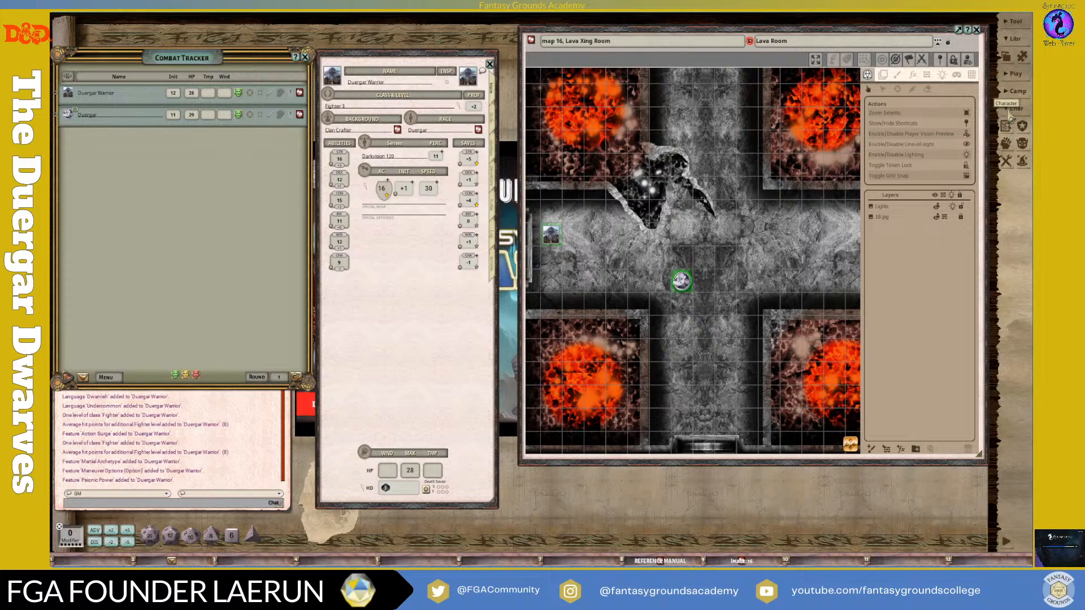
Step: Open the campaign images, filter them to the uncategorized group, and open the "Walk a mile in the" image
left_click(1015, 92)
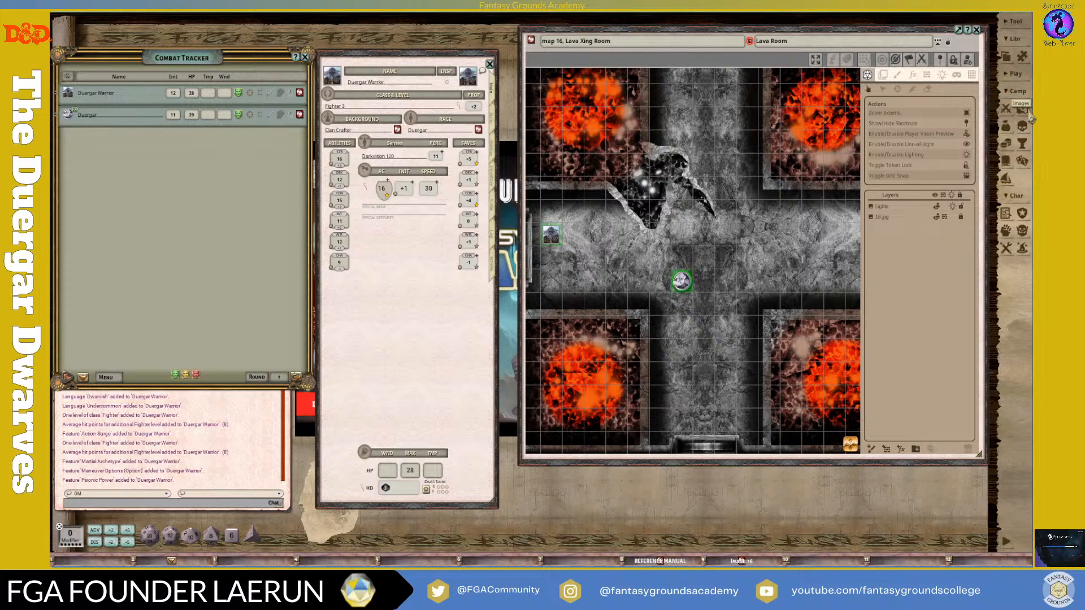
left_click(1022, 109)
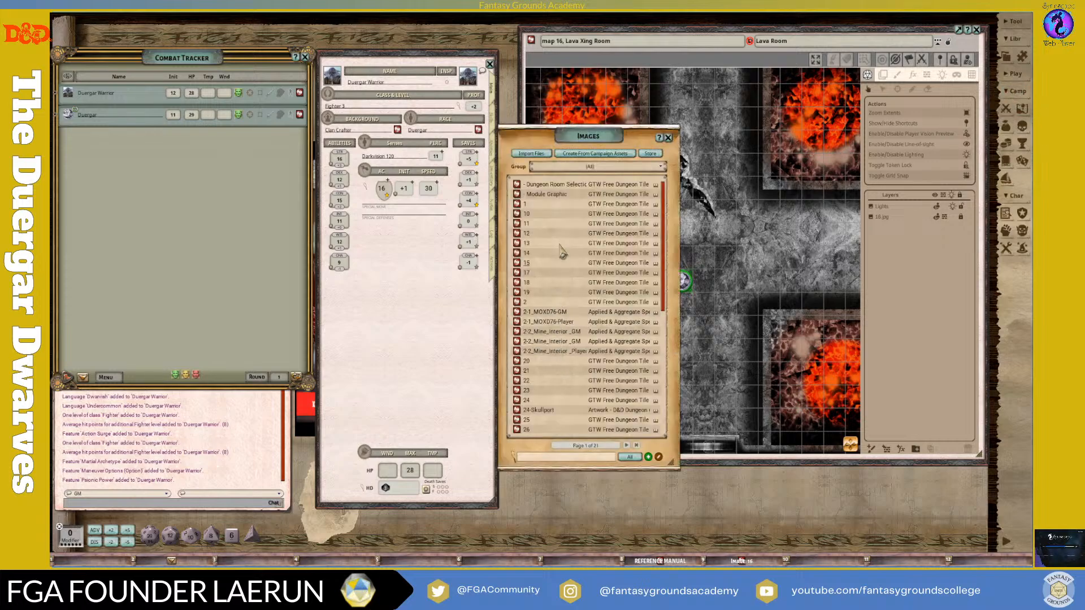
left_click(597, 167)
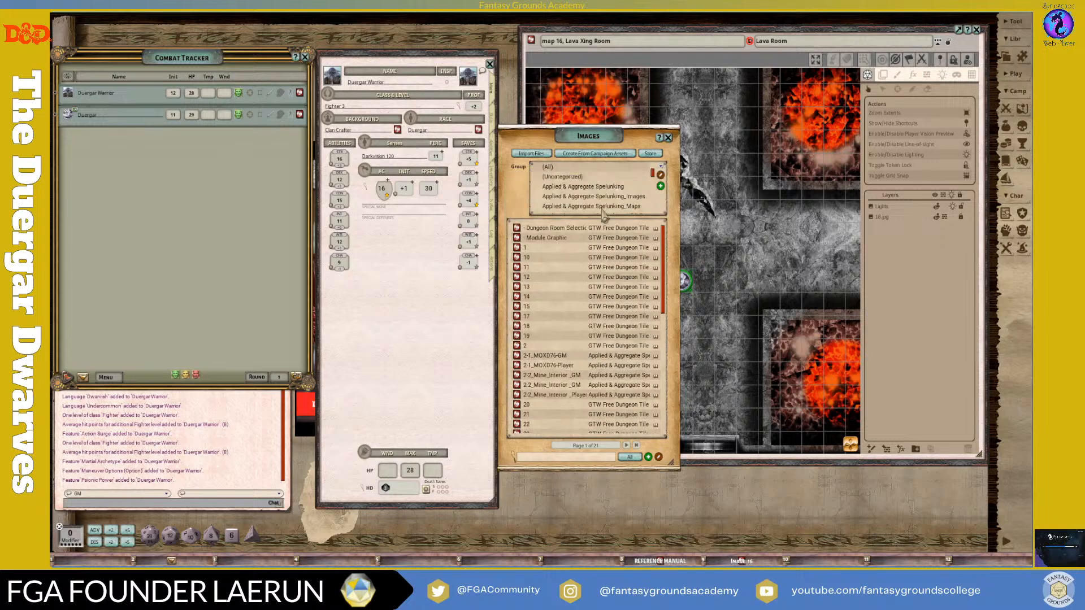
left_click(574, 176)
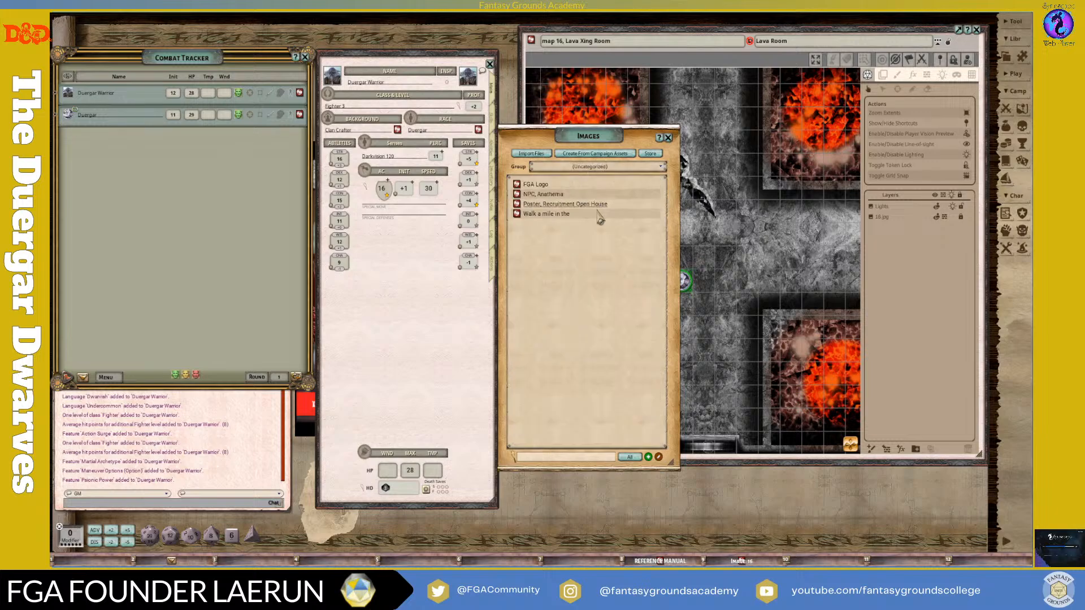
left_click(517, 215)
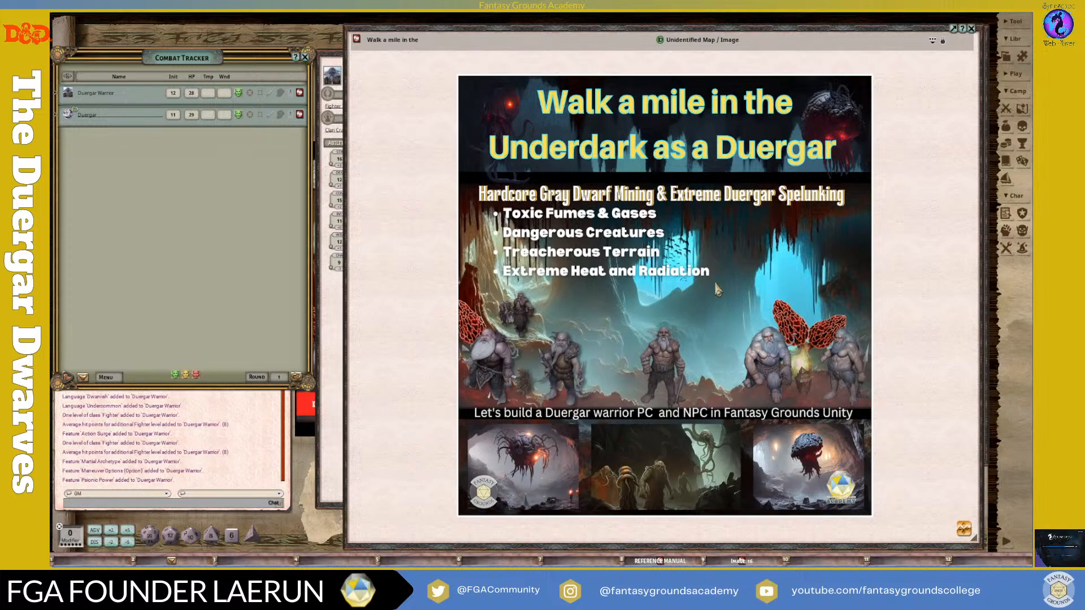
Step: Examine the Underdark Duergar poster closely, including its hazard list, dwarf figures and the creature artwork along its lower edge
scroll(749, 271, "up", 1)
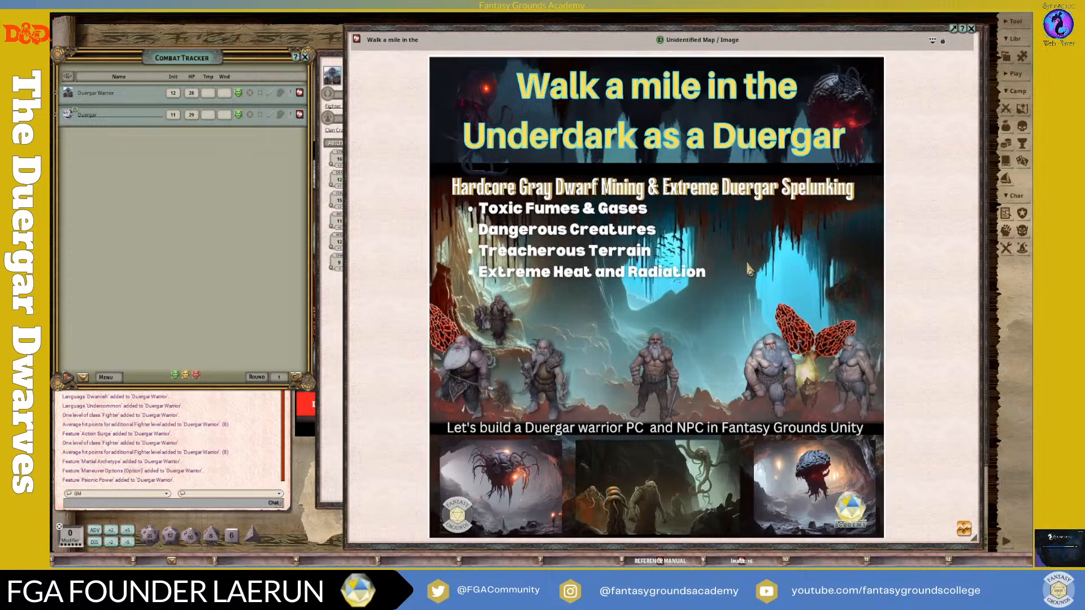
scroll(749, 270, "up", 1)
scroll(587, 240, "down", 1)
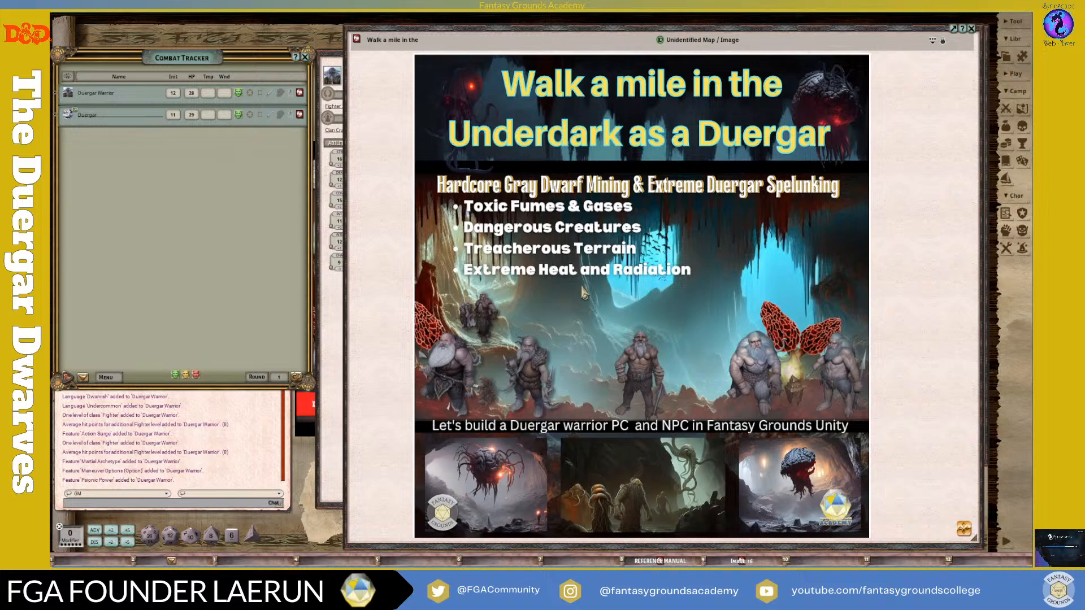
scroll(725, 384, "down", 1)
scroll(740, 402, "up", 3)
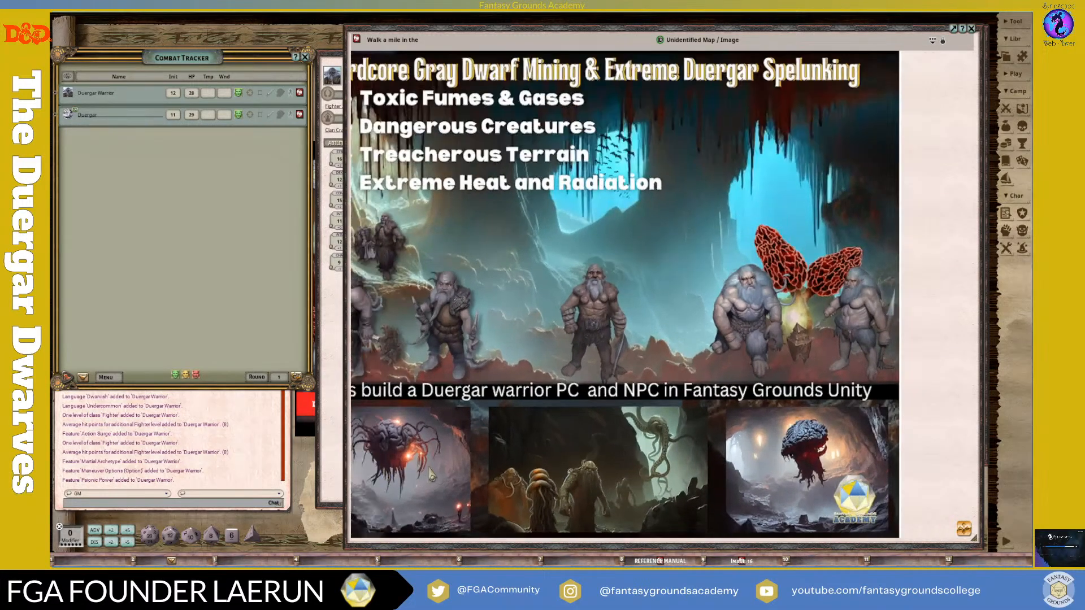
scroll(431, 474, "down", 1)
scroll(431, 474, "up", 1)
scroll(431, 474, "down", 1)
scroll(430, 474, "up", 1)
scroll(431, 473, "down", 1)
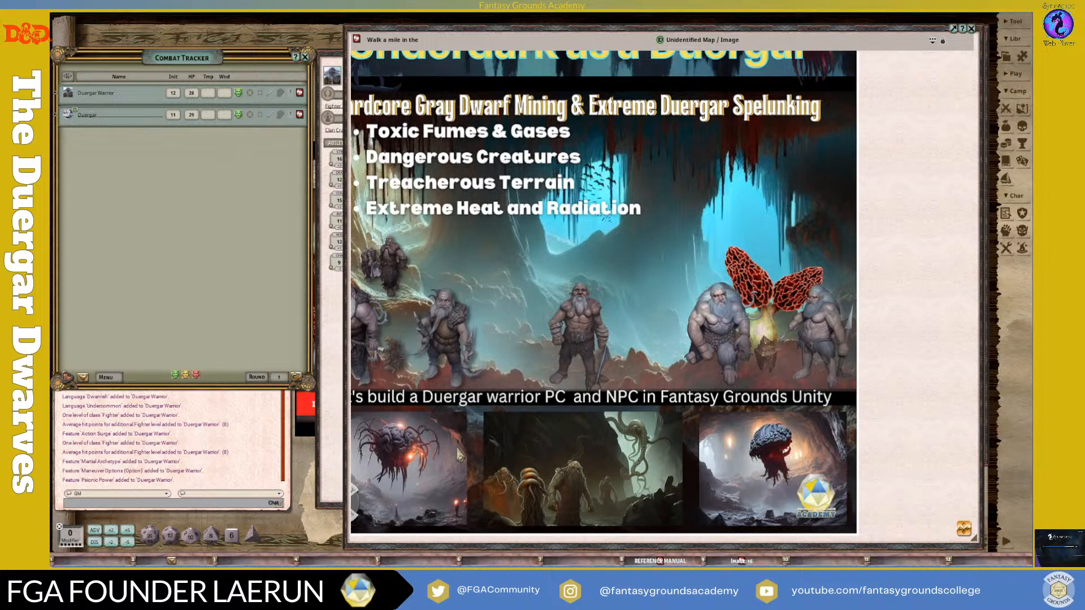
scroll(627, 368, "down", 2)
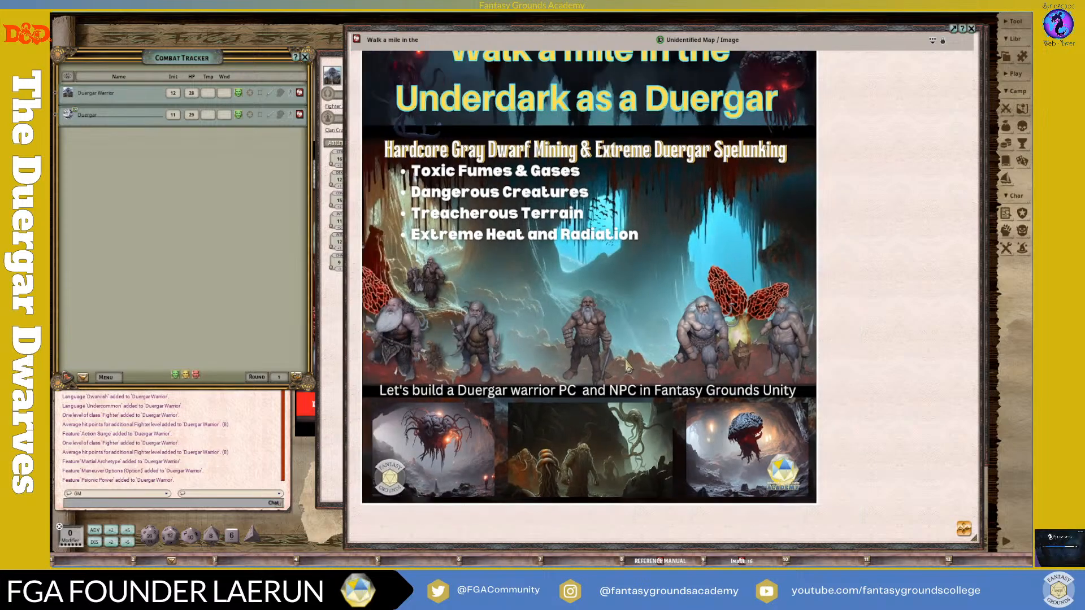
scroll(627, 367, "up", 1)
scroll(629, 368, "down", 1)
scroll(745, 235, "up", 1)
scroll(650, 220, "down", 2)
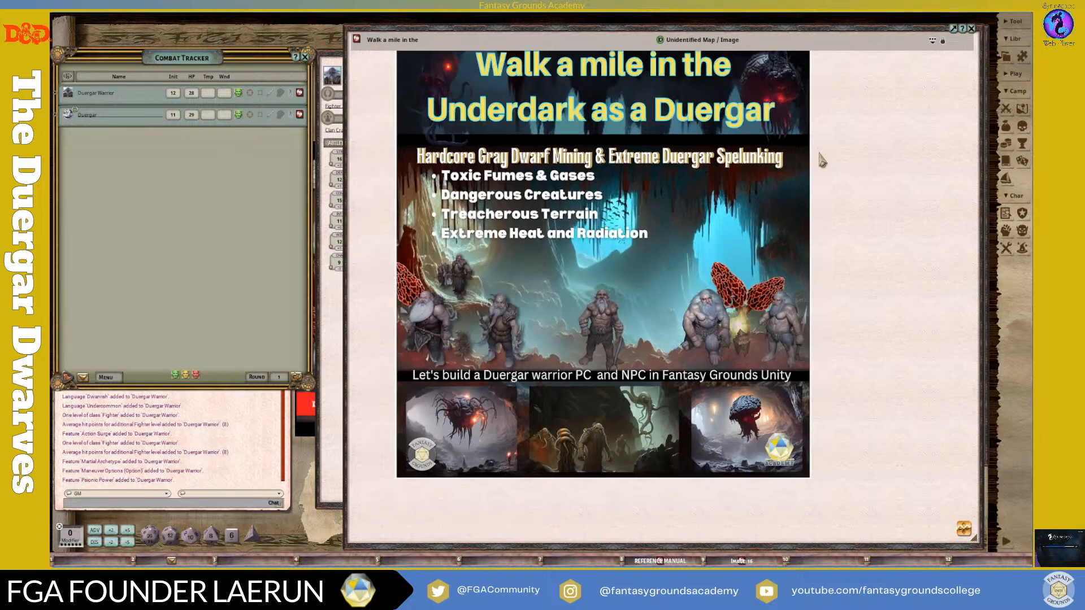
Step: Close the poster and the images list, and reposition the Lava Room map window beside the character sheet
left_click(972, 29)
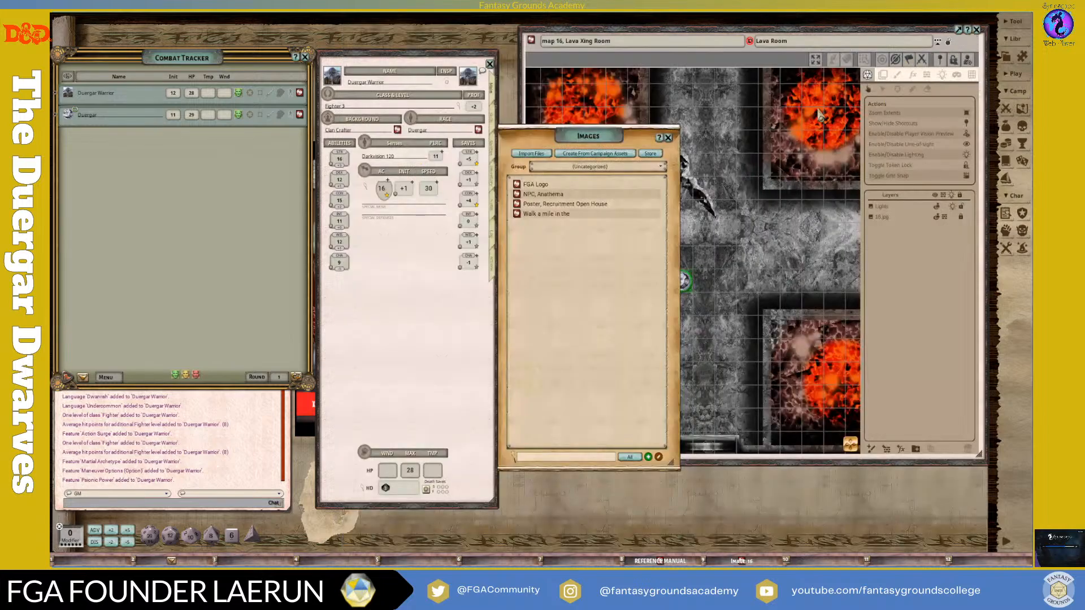
left_click(668, 137)
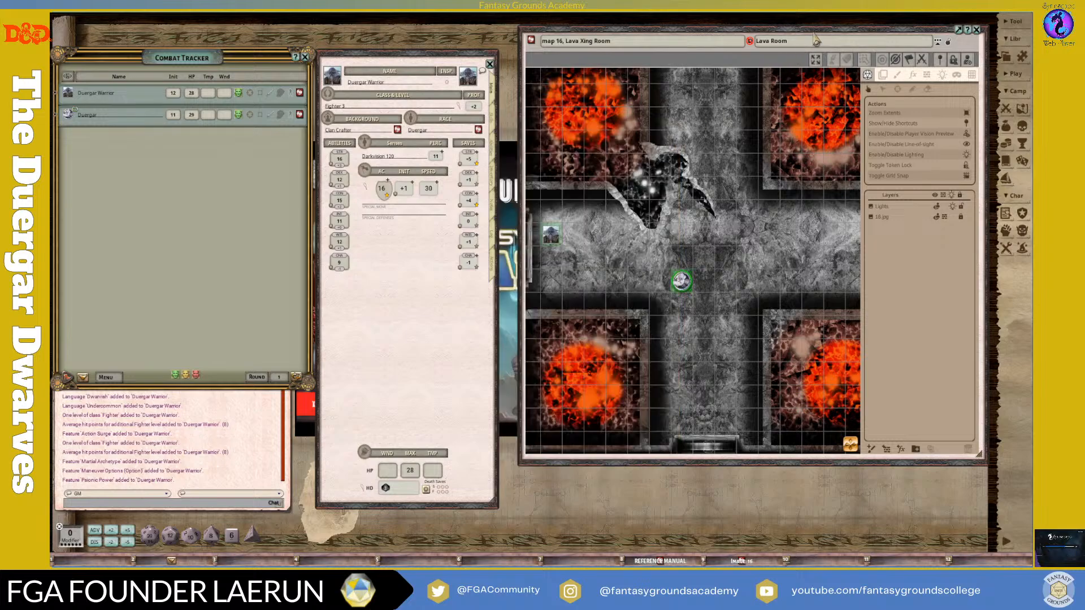
left_click_drag(821, 35, 805, 37)
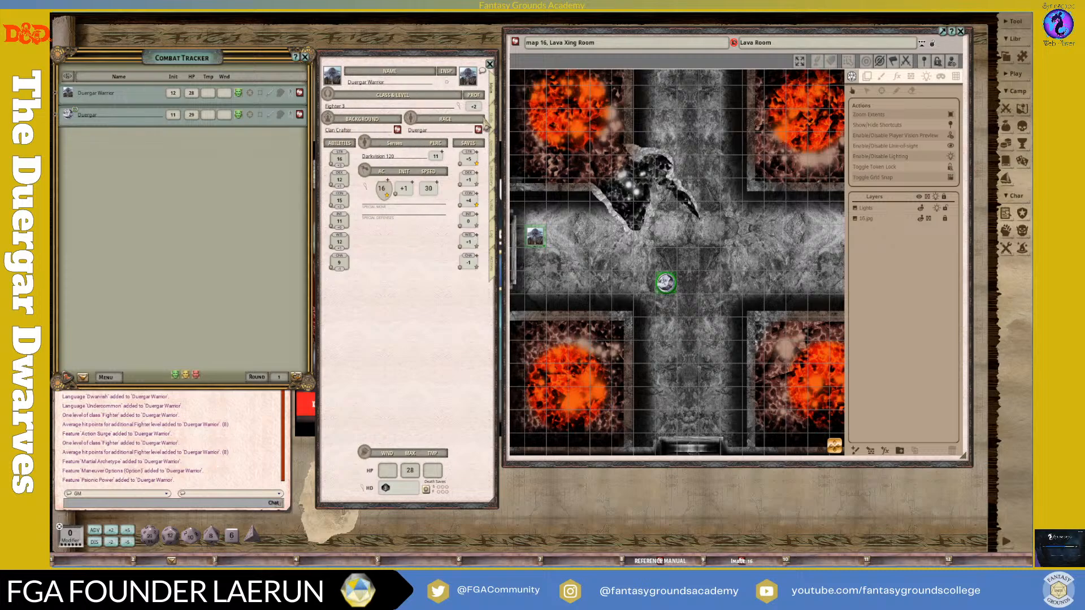
Step: Review the Duergar Warrior's skills, features and traits on the character sheet, and close the Lava Room map
left_click(491, 117)
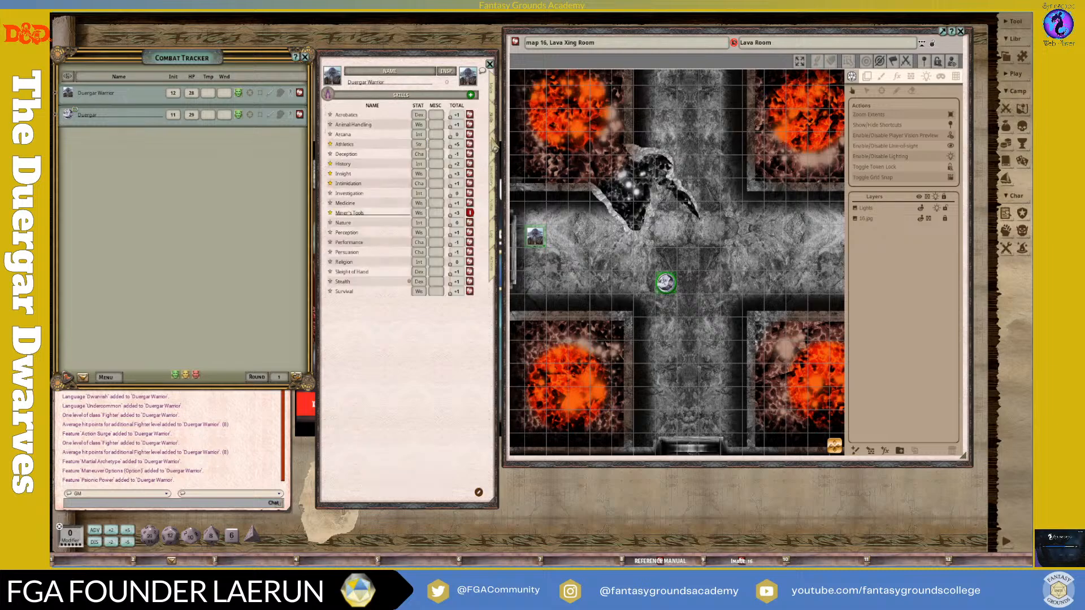
left_click(497, 145)
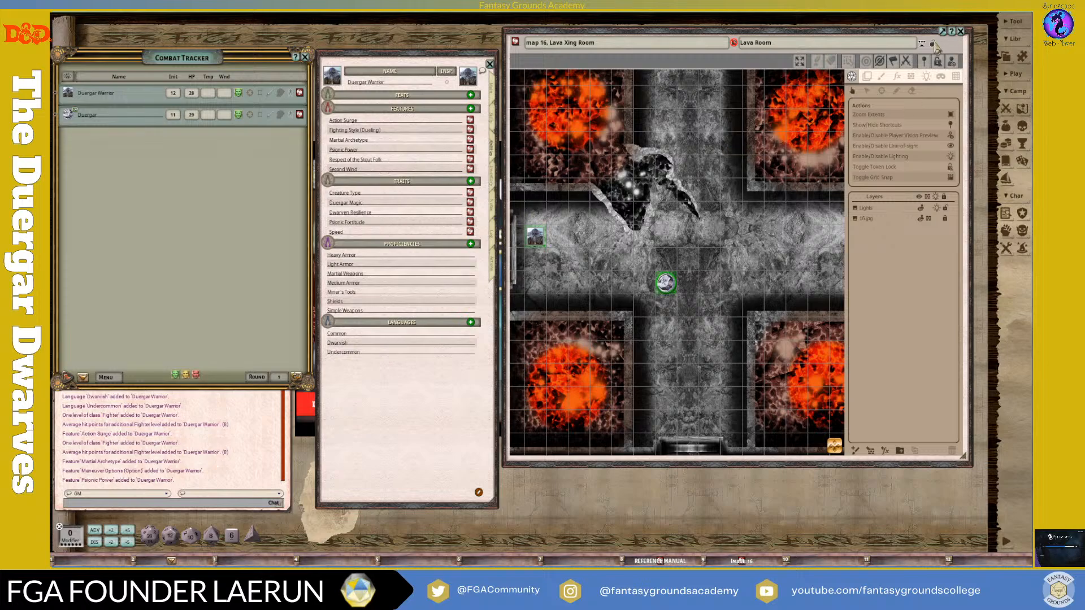
left_click(960, 32)
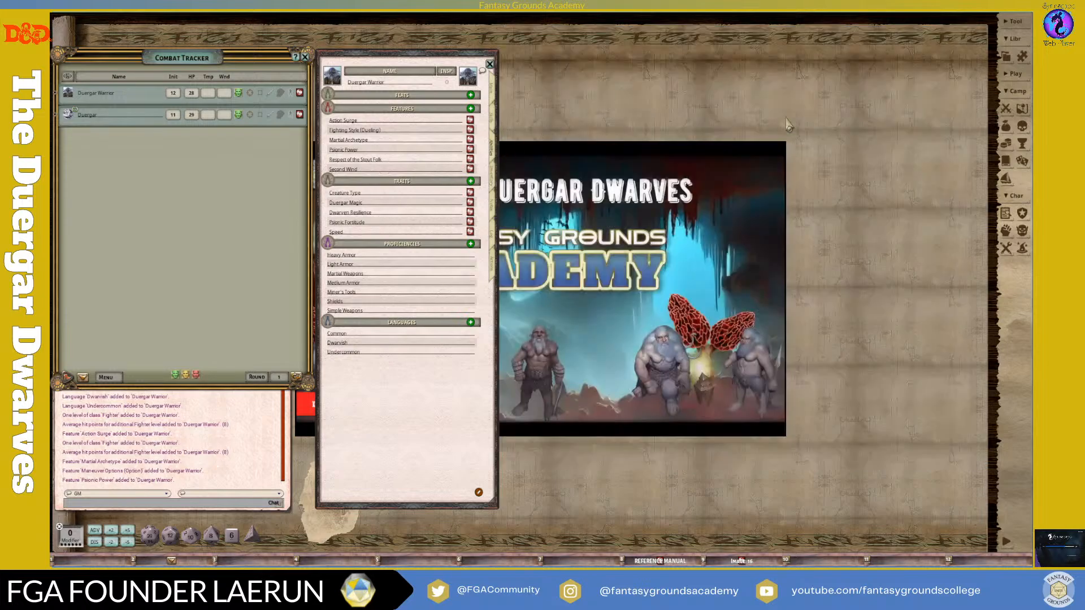
Step: Open the module library and browse the loaded modules down to Survivalist's Guide to Spelunking
left_click(1016, 90)
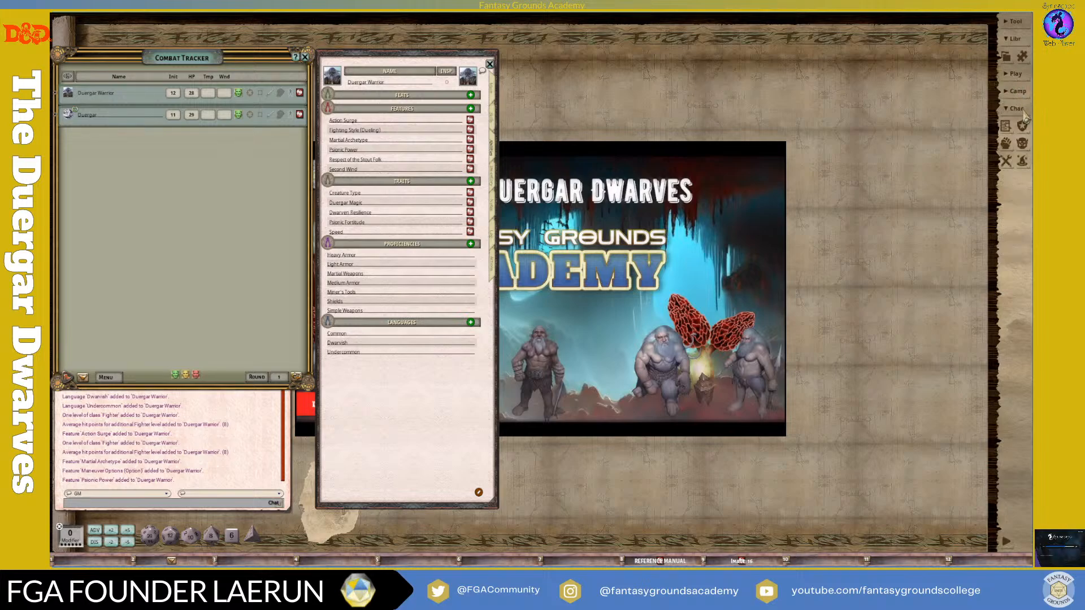
left_click(1013, 74)
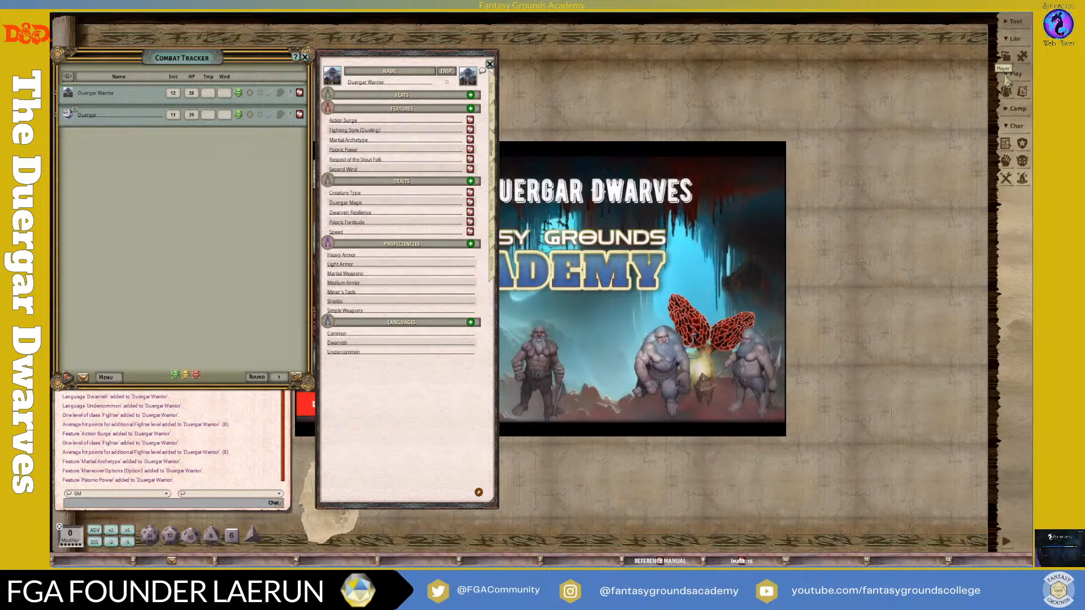
left_click(1015, 74)
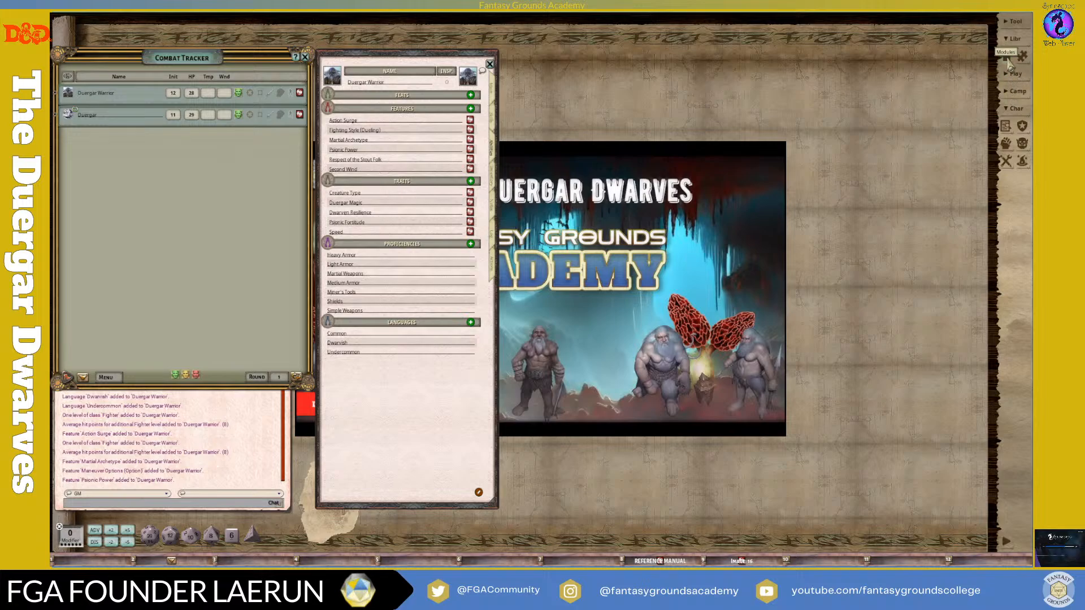
left_click(1010, 64)
scroll(758, 242, "down", 5)
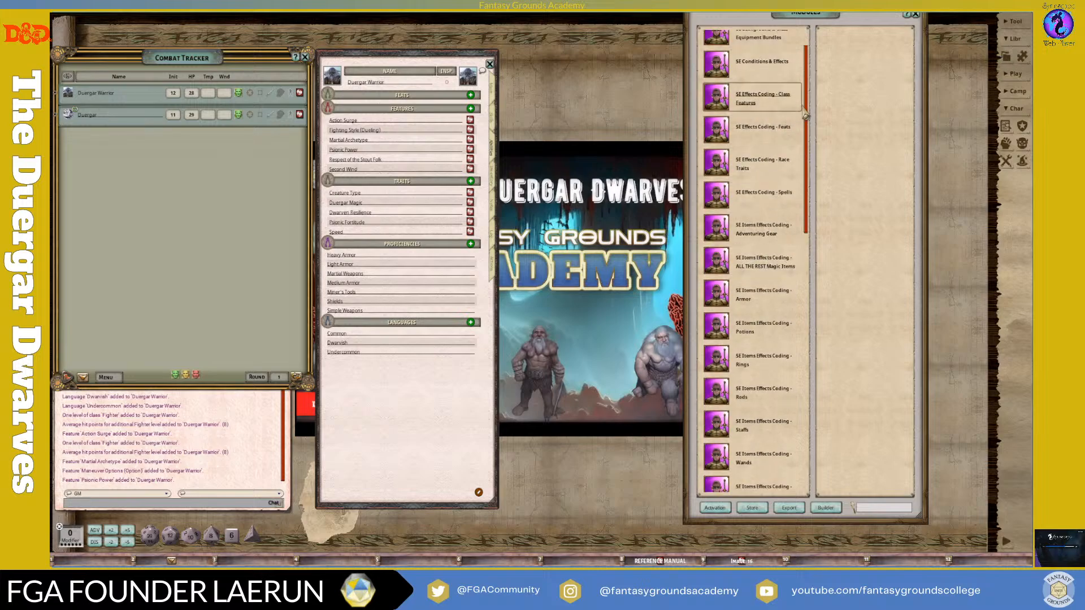
scroll(785, 272, "down", 10)
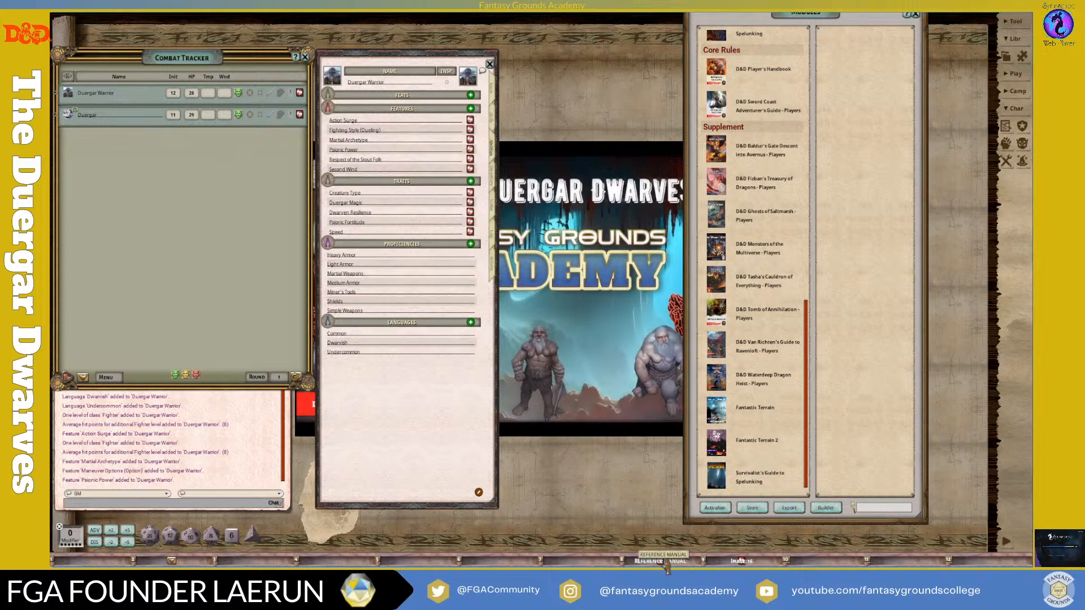
Step: Open the Survivalist's Guide to Spelunking reference manual and display the Passive Perception page from its spelunking-for-beginners chapter
left_click(666, 565)
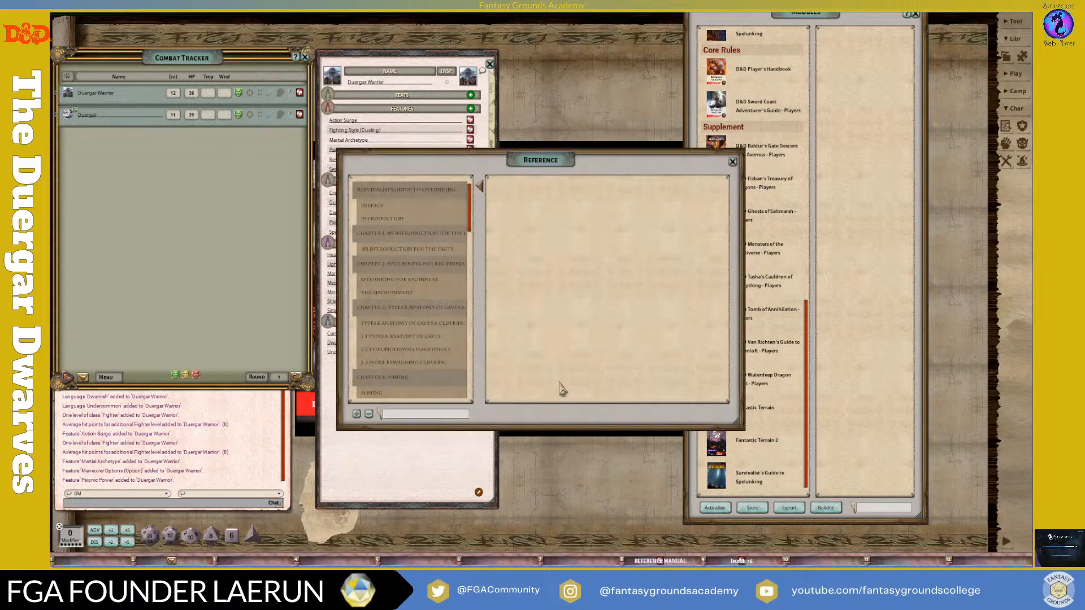
scroll(398, 265, "down", 3)
scroll(394, 277, "down", 2)
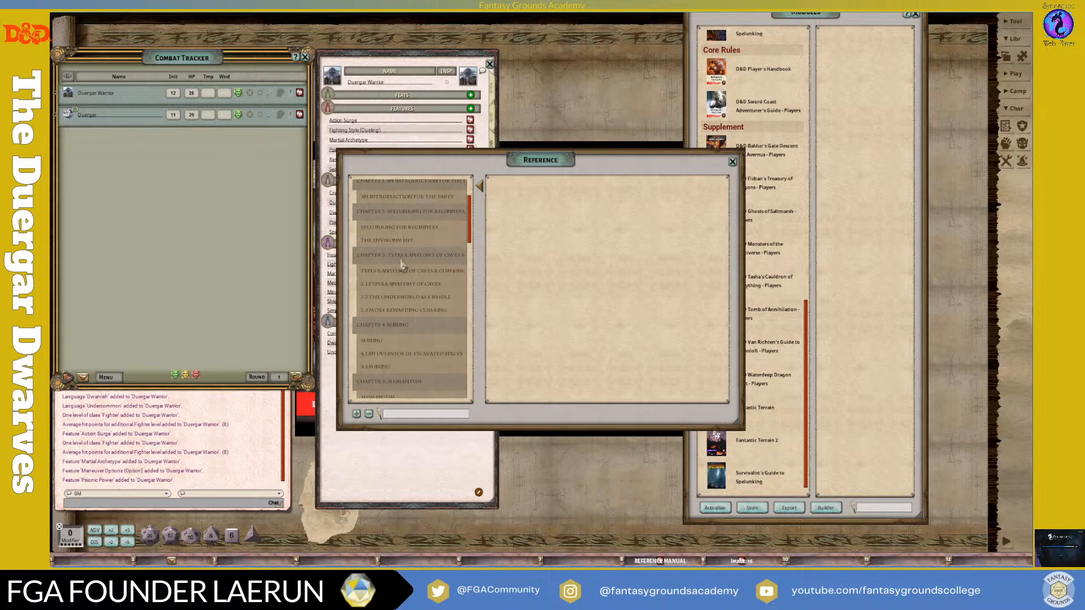
left_click(398, 242)
scroll(420, 292, "down", 5)
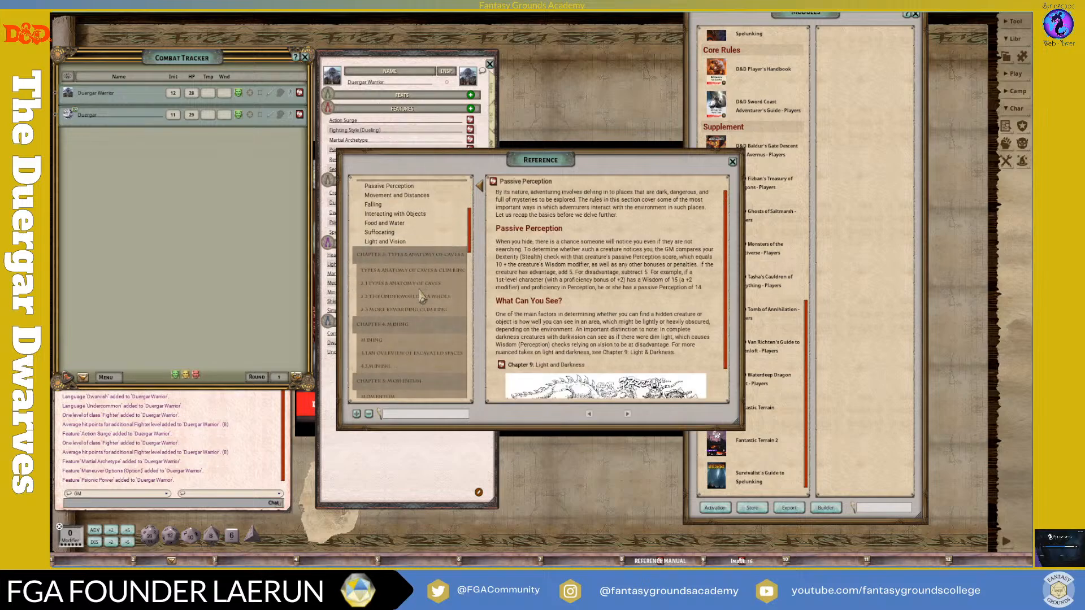
Step: View the reference manual's pages The Underworld as a Whole and Chases
left_click(423, 285)
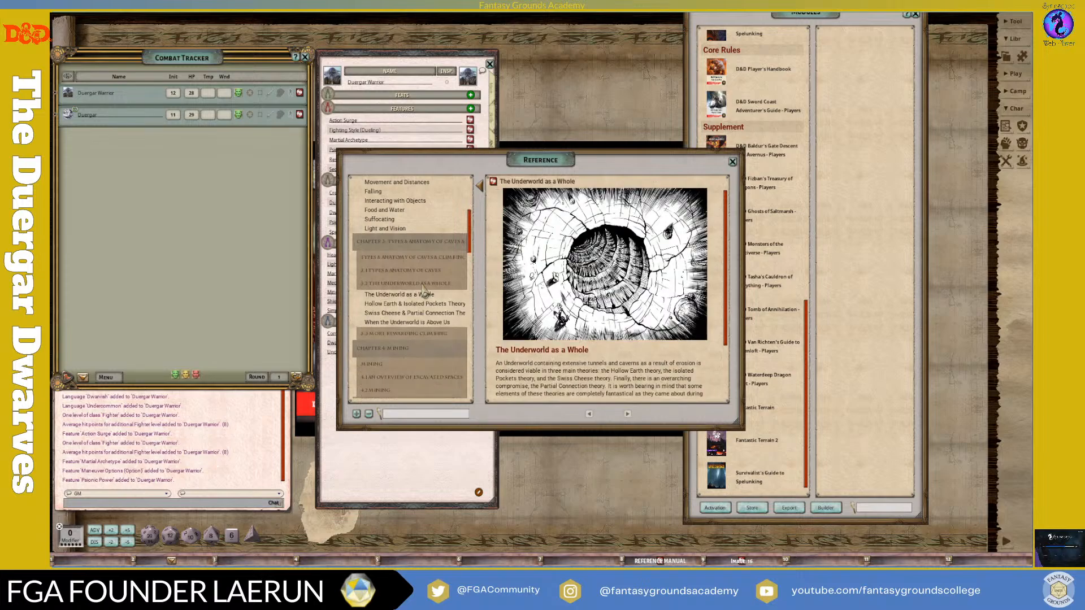
scroll(438, 322, "down", 12)
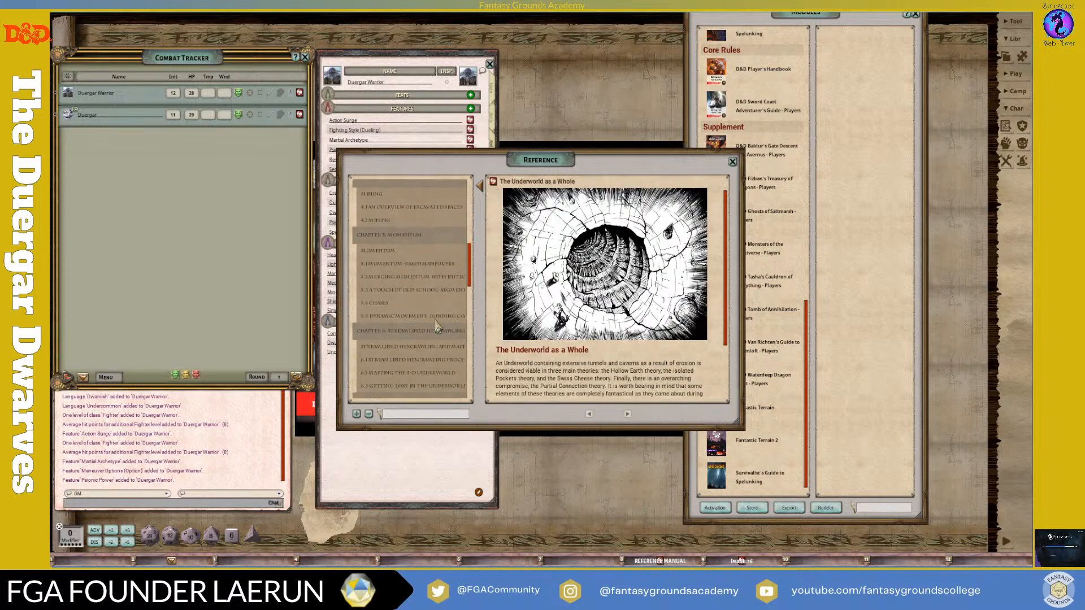
left_click(377, 304)
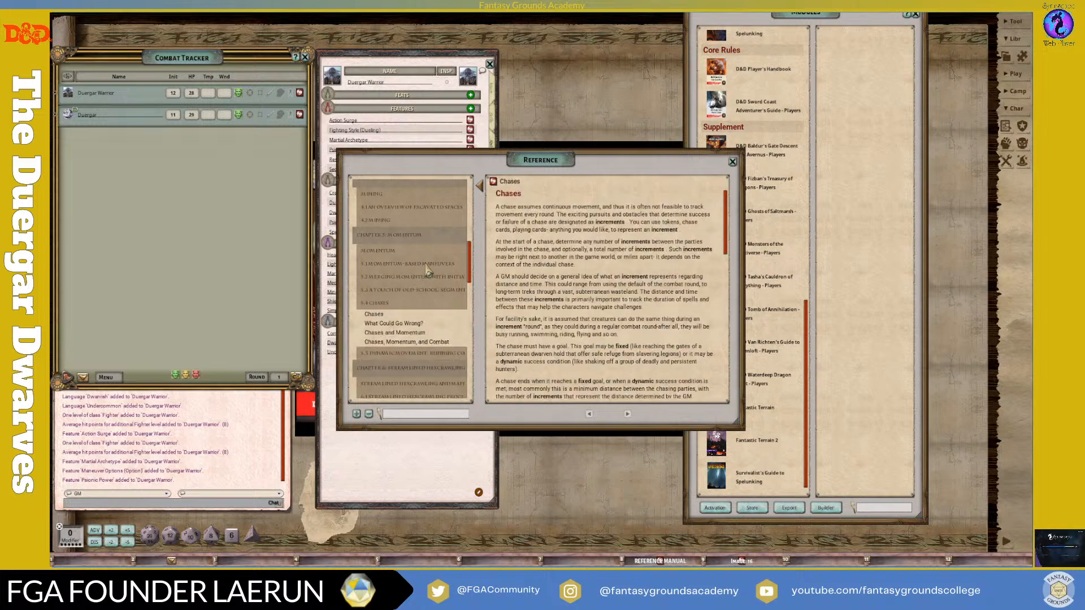
Step: Open the Mapping the 3-D Underworld page in the streamlined hexcrawling chapter and read through its text
scroll(427, 270, "down", 8)
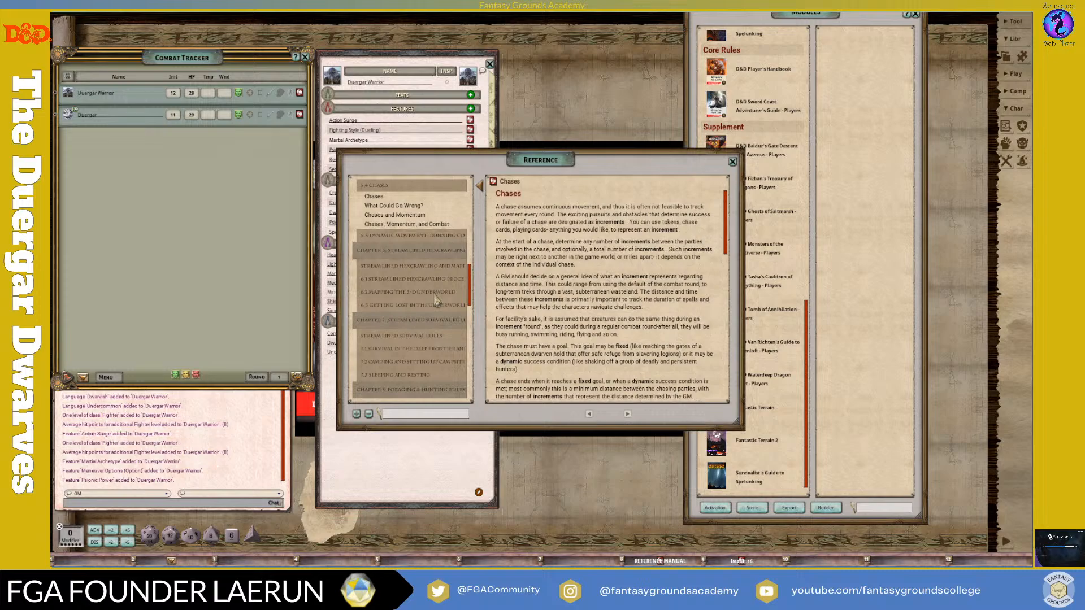
left_click(434, 293)
scroll(606, 312, "down", 5)
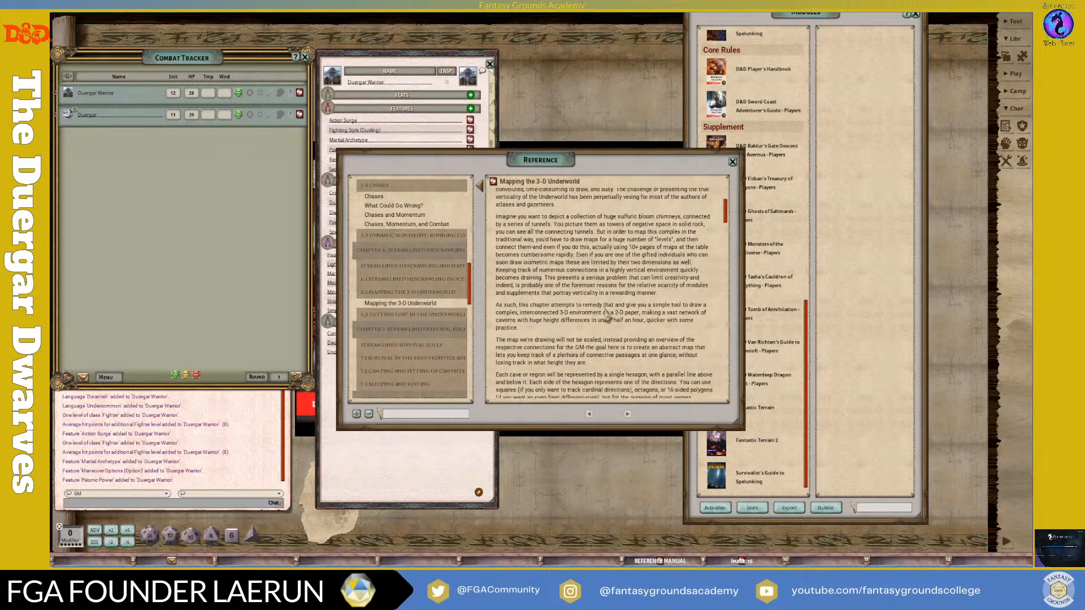
scroll(606, 315, "down", 2)
Step: View the Streamlined Survival Rules page, browse the remaining chapters in the manual's contents, and close the reference manual
left_click(441, 346)
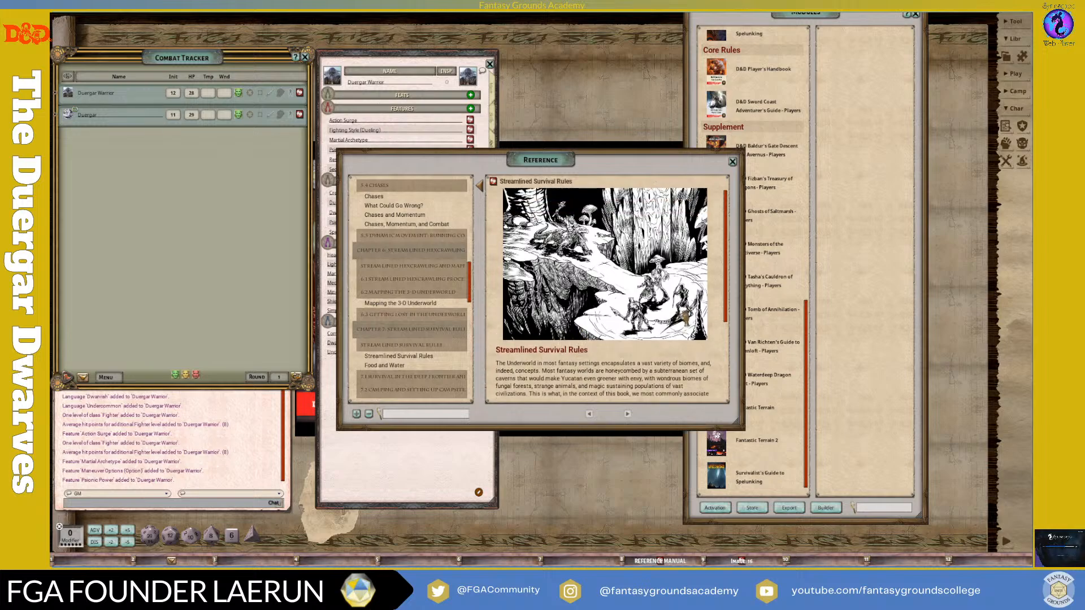
scroll(615, 334, "down", 5)
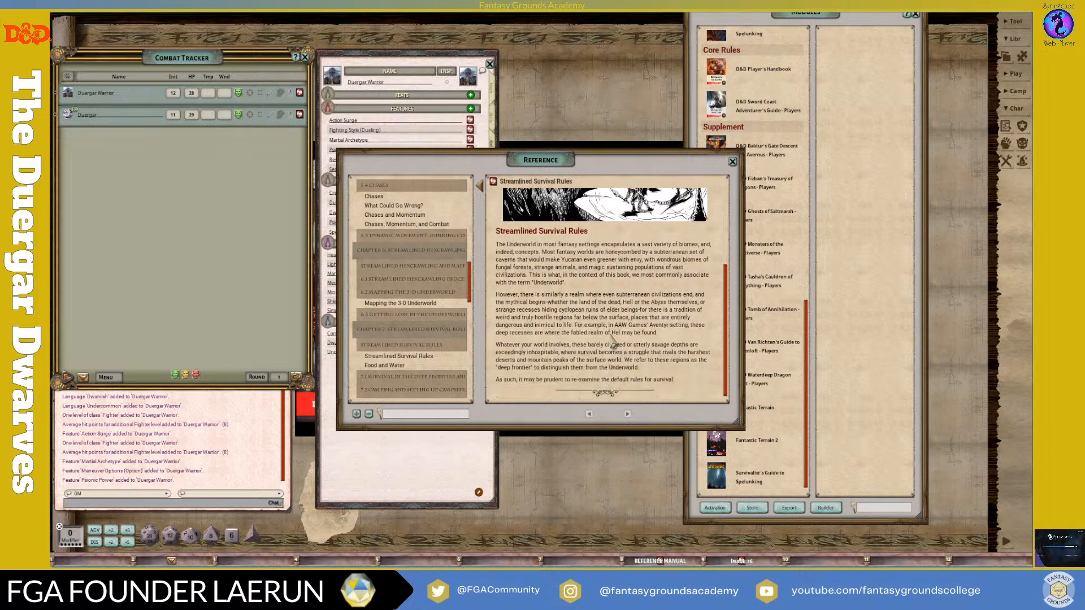
scroll(412, 346, "down", 6)
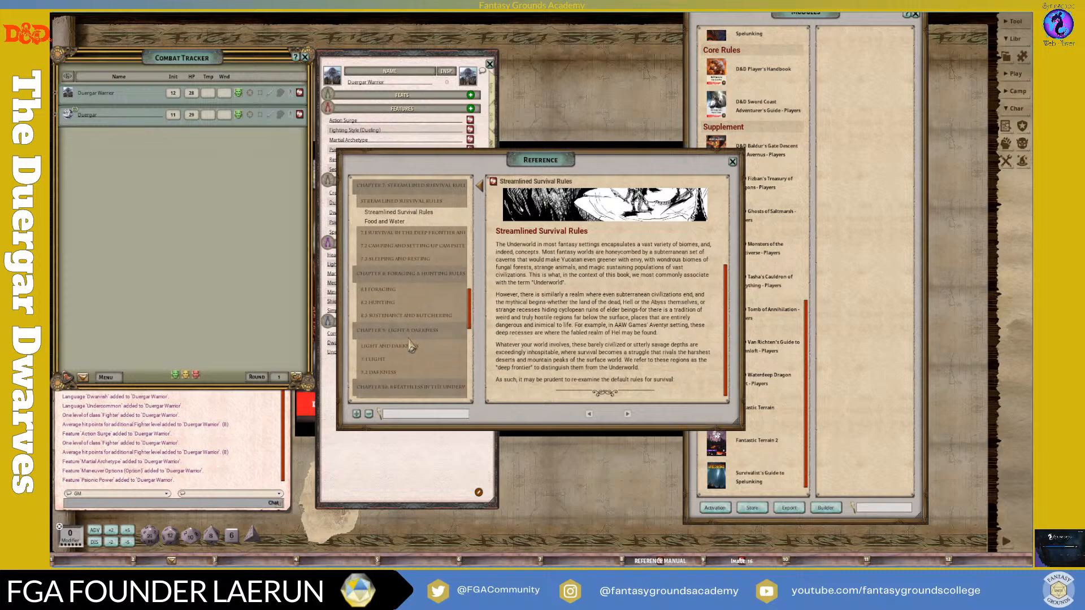
scroll(411, 346, "down", 6)
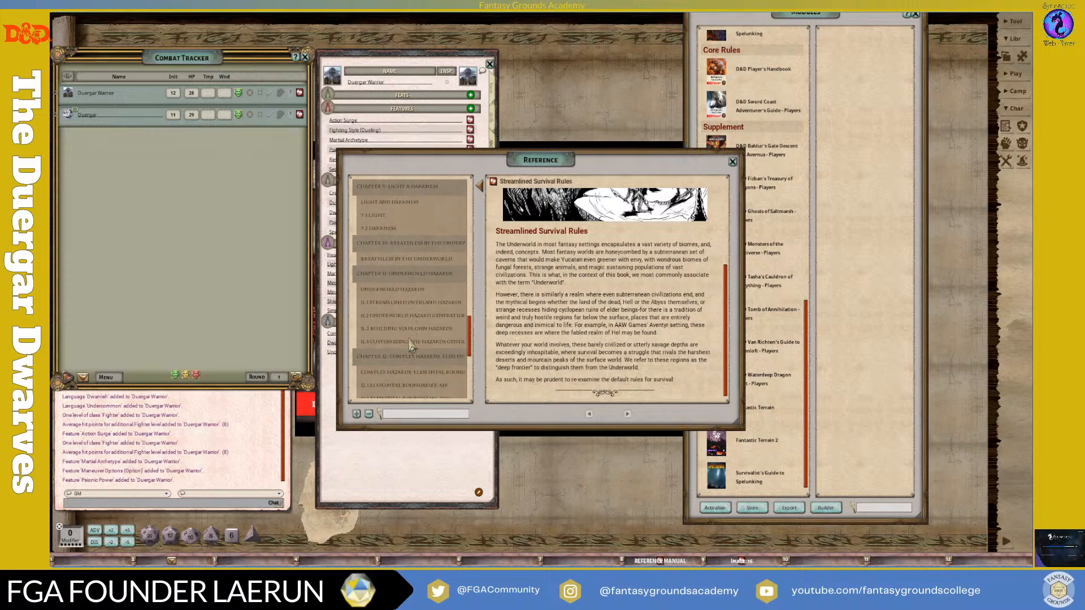
scroll(411, 346, "down", 8)
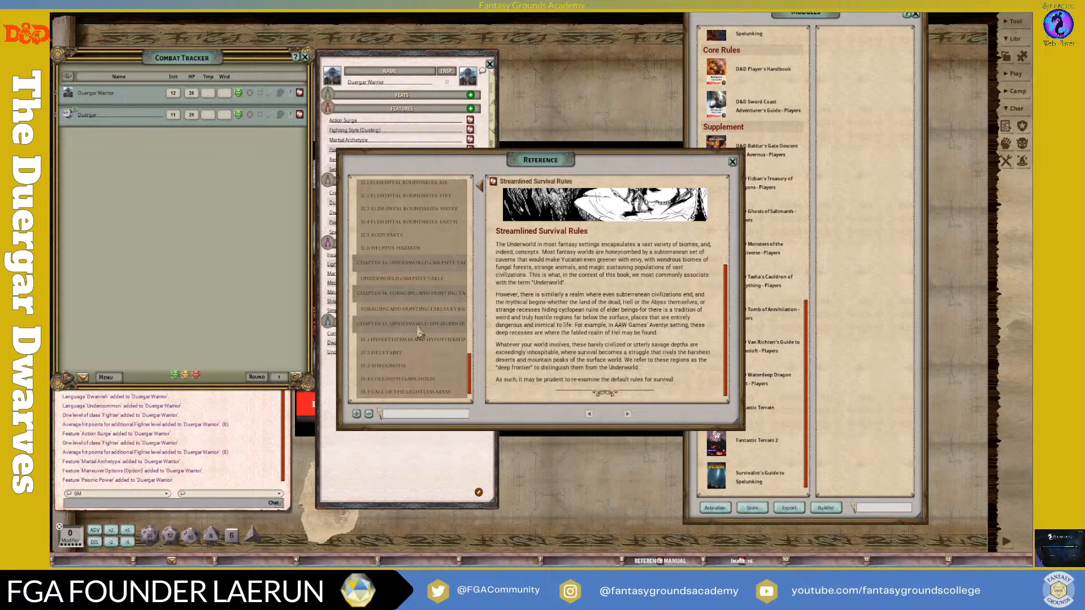
scroll(413, 325, "up", 8)
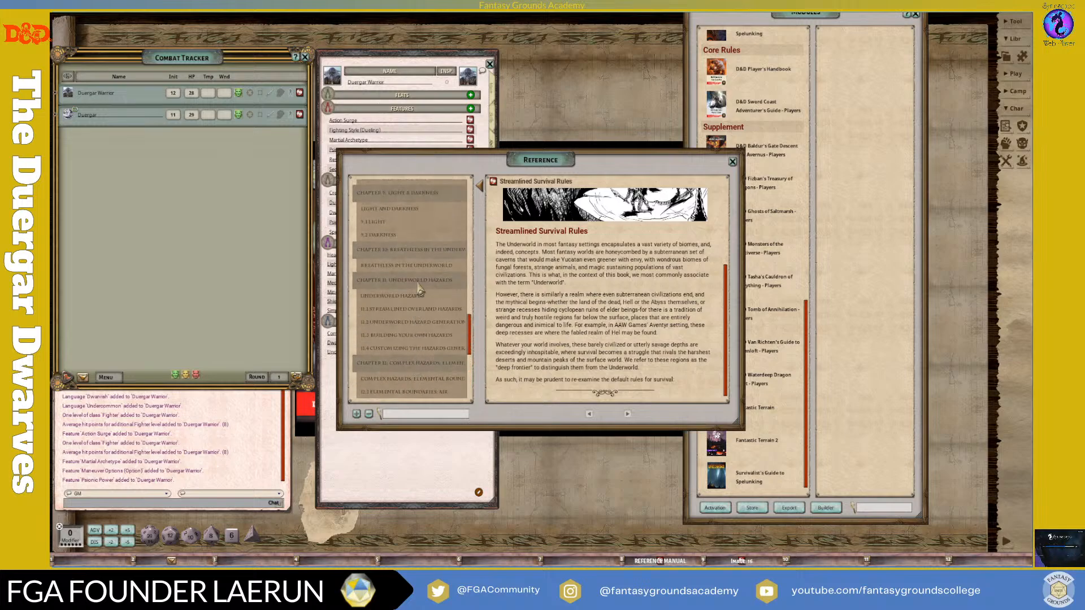
left_click(732, 162)
Step: Display the contents of the Applied & Aggregate Spelunking campaign module, view its list of tables, and close the list
scroll(751, 306, "up", 4)
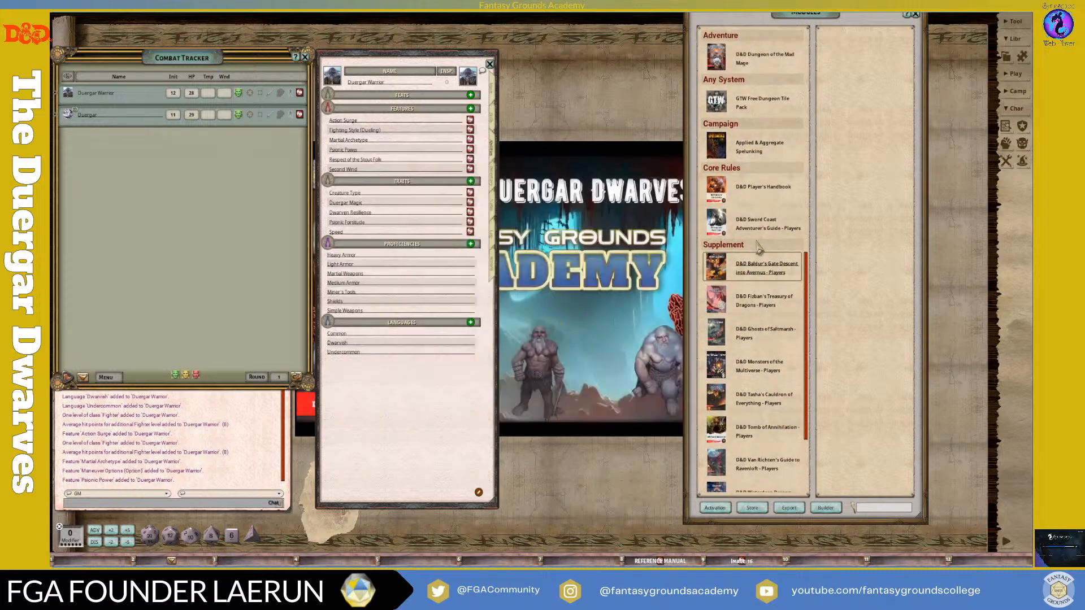
left_click(748, 149)
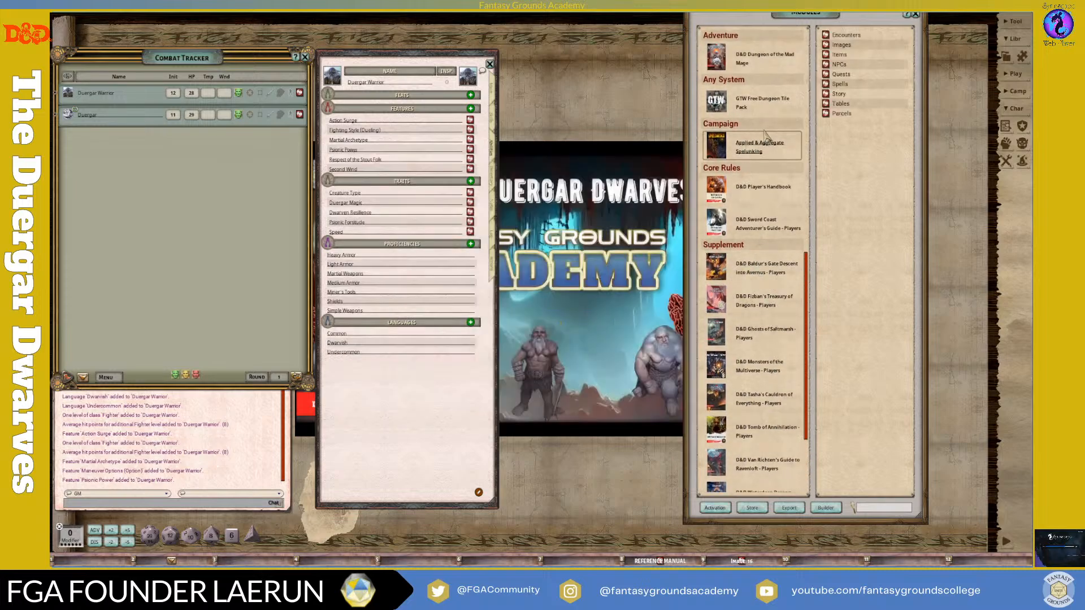
left_click(828, 105)
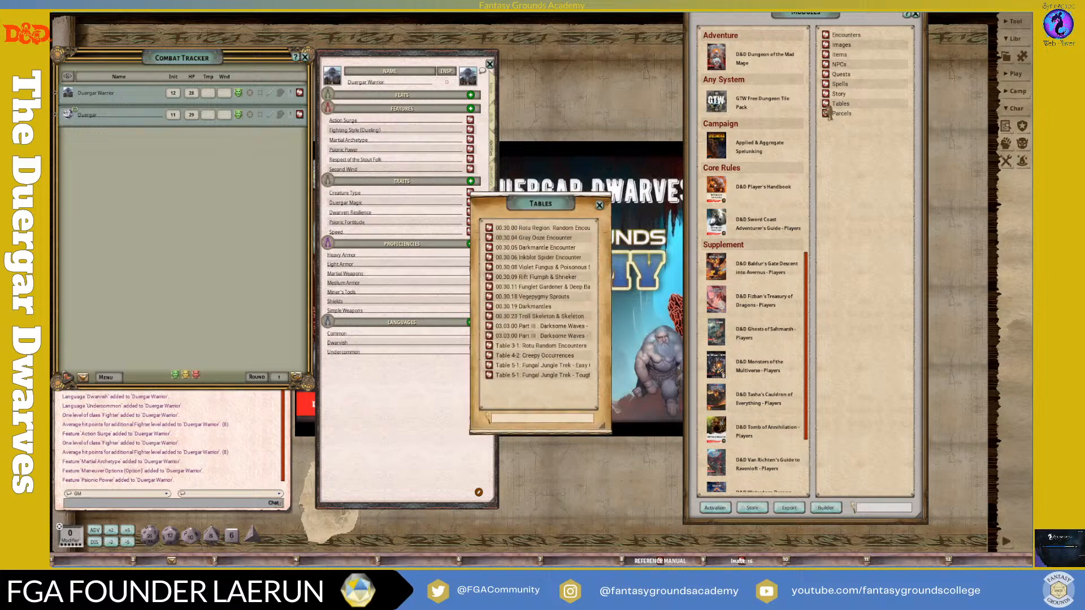
left_click(600, 205)
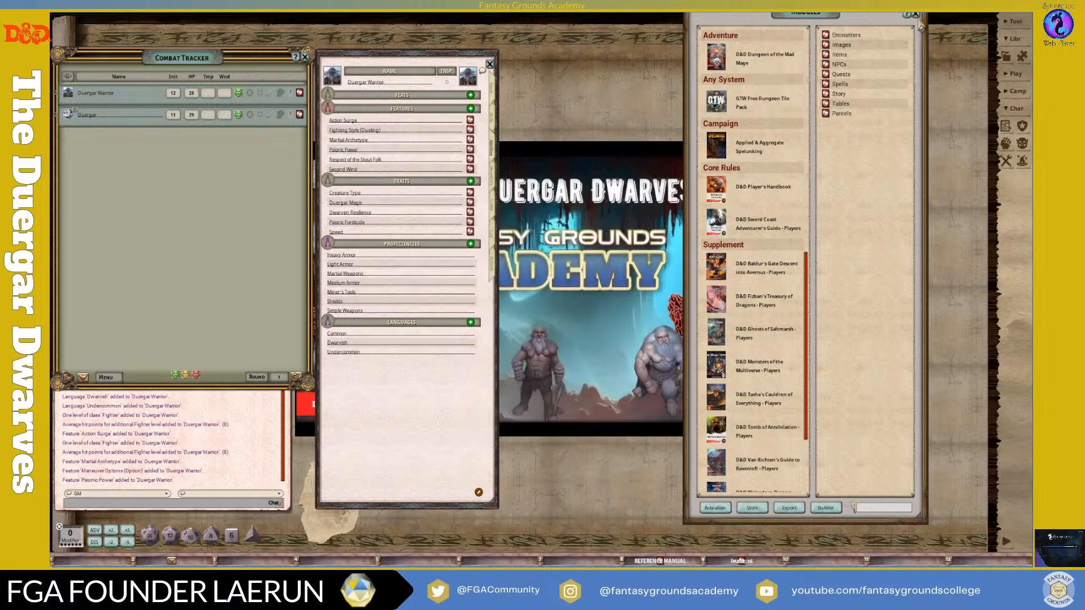